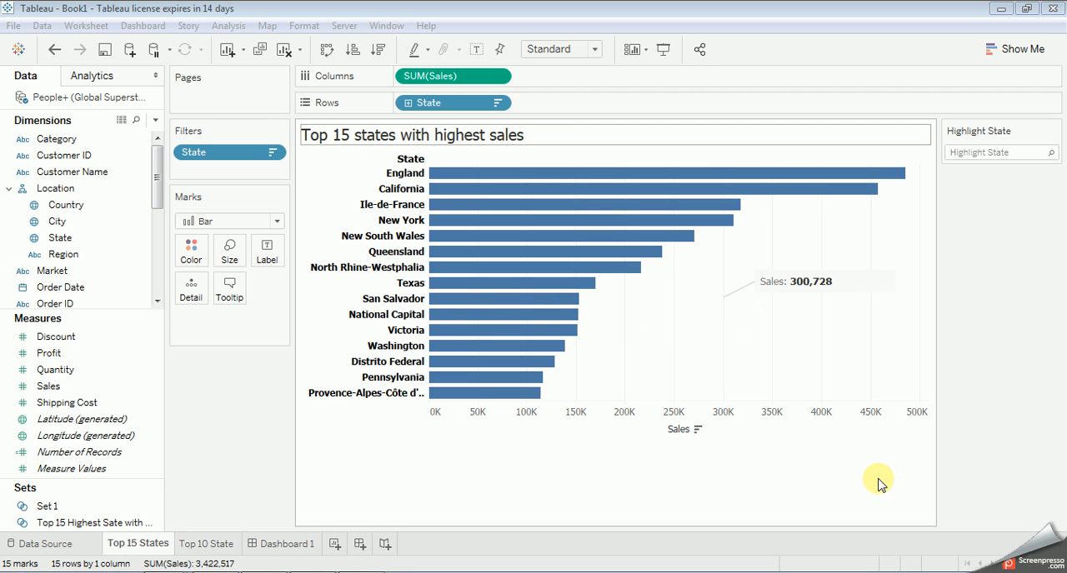
pyautogui.click(907, 572)
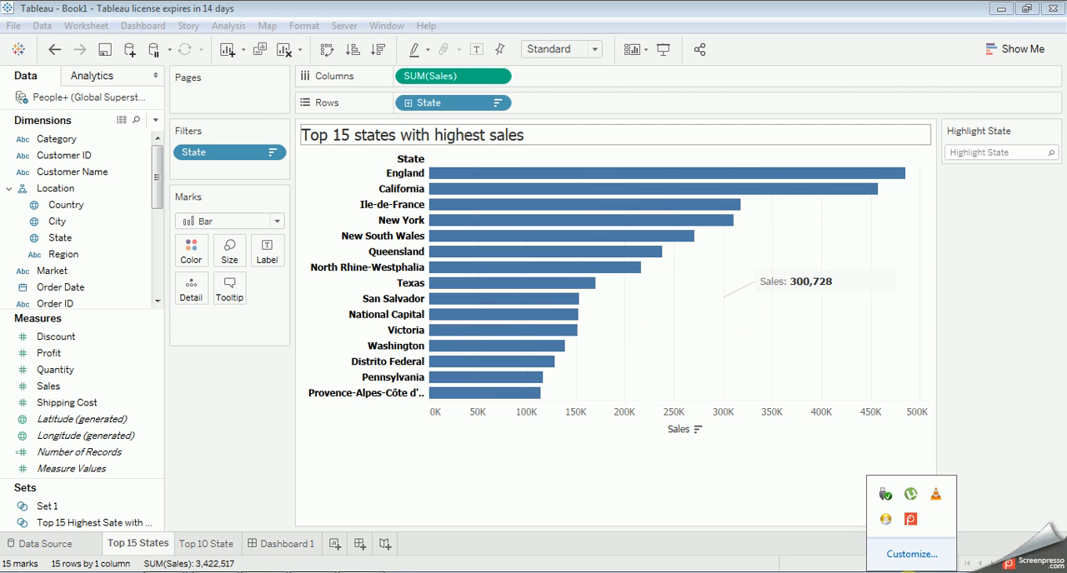
pyautogui.click(868, 571)
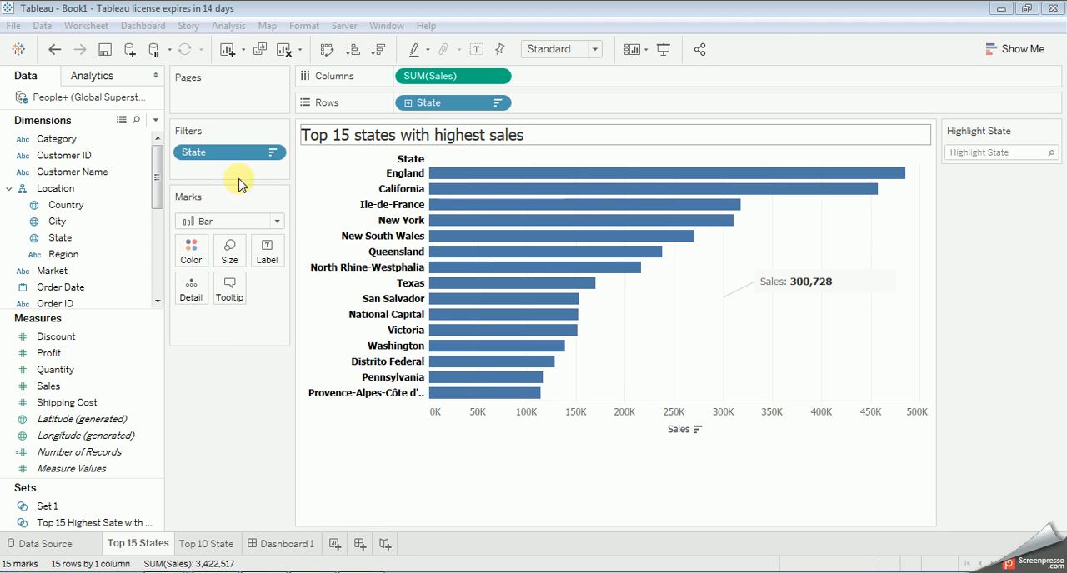
pyautogui.click(86, 26)
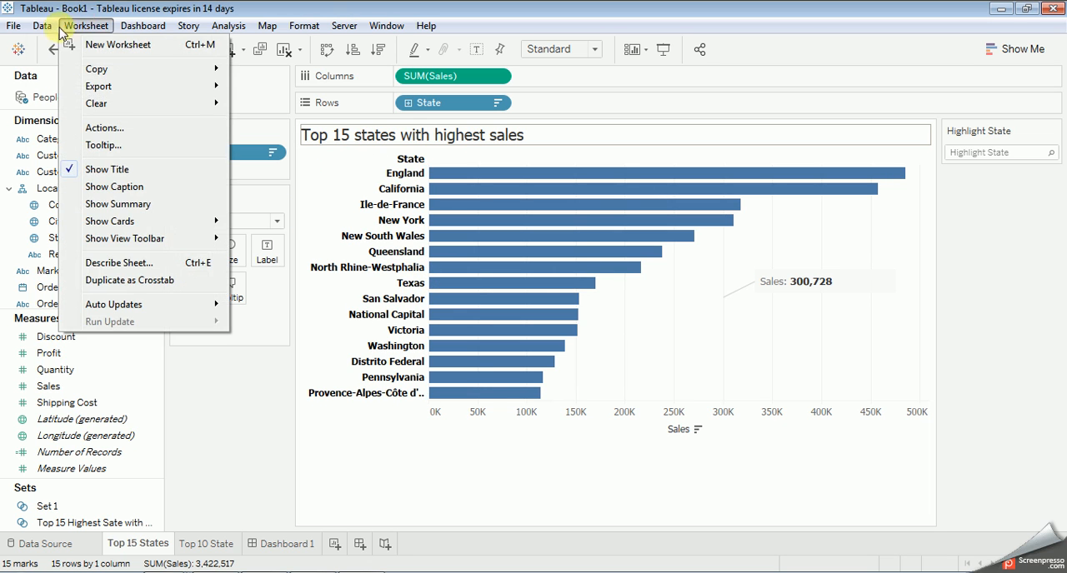
pyautogui.moveTo(39, 29)
pyautogui.moveTo(143, 26)
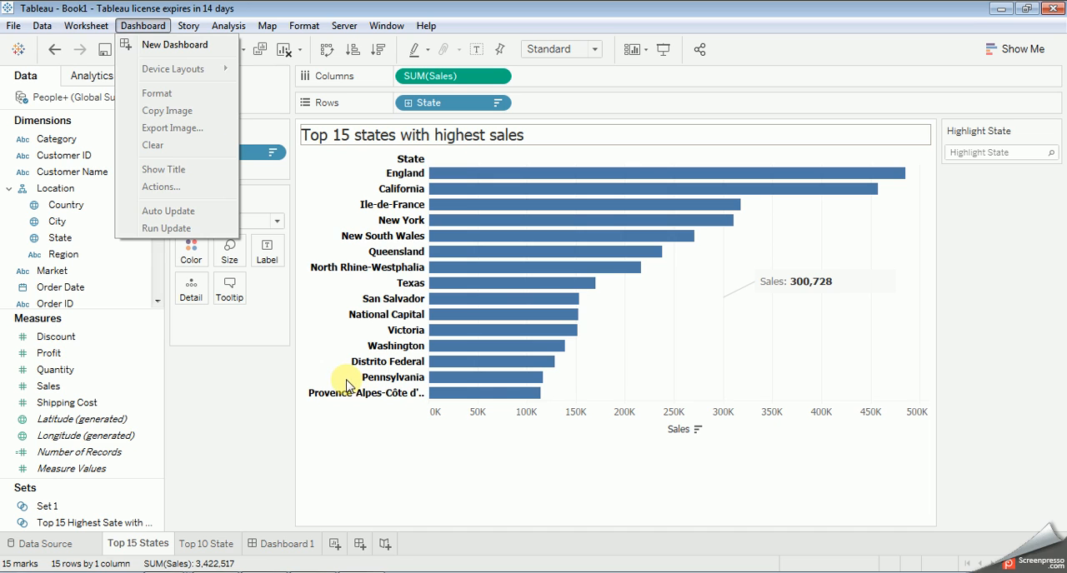
pyautogui.click(338, 205)
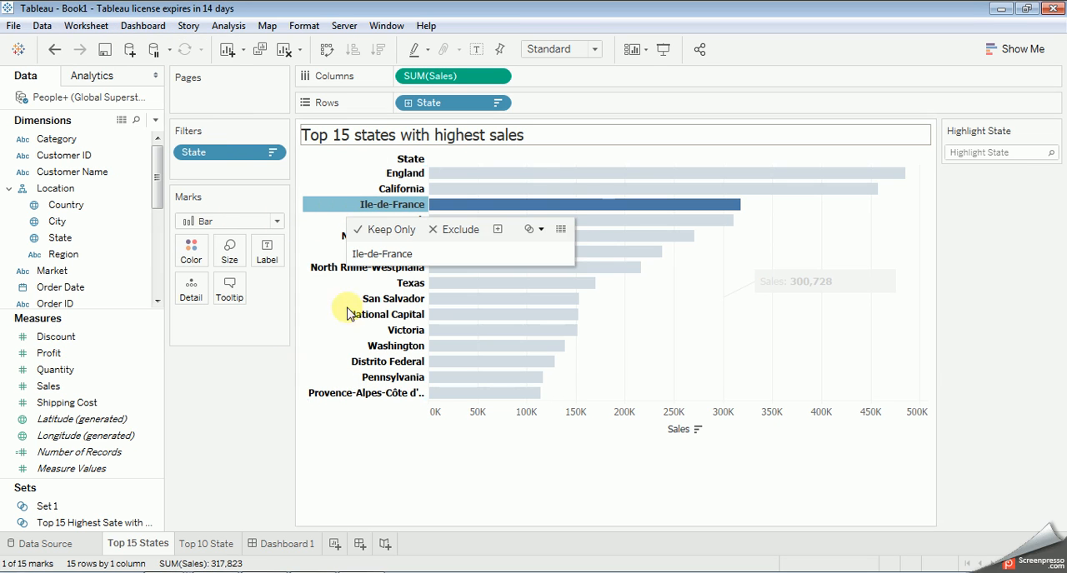
pyautogui.click(266, 395)
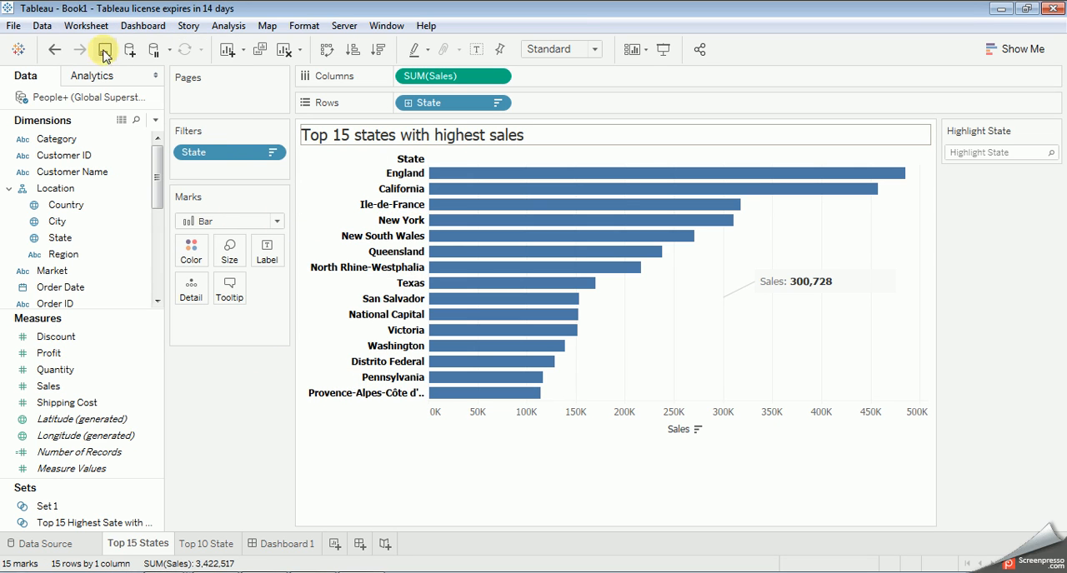
pyautogui.click(15, 26)
pyautogui.click(17, 35)
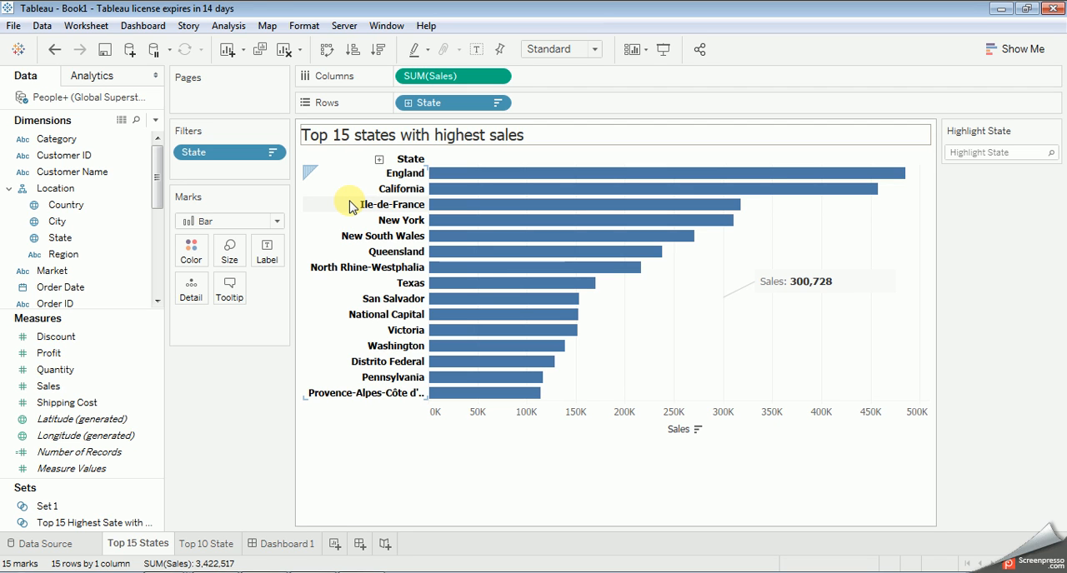
# Step: Create a new workbook and maximize its window
pyautogui.hotkey('ctrl', 'n')
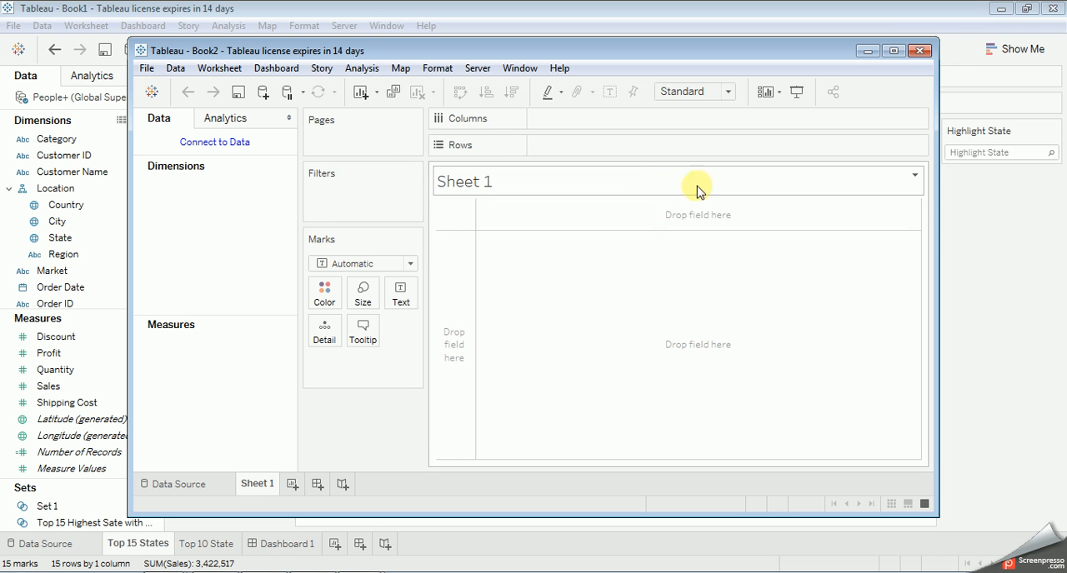
pyautogui.click(867, 52)
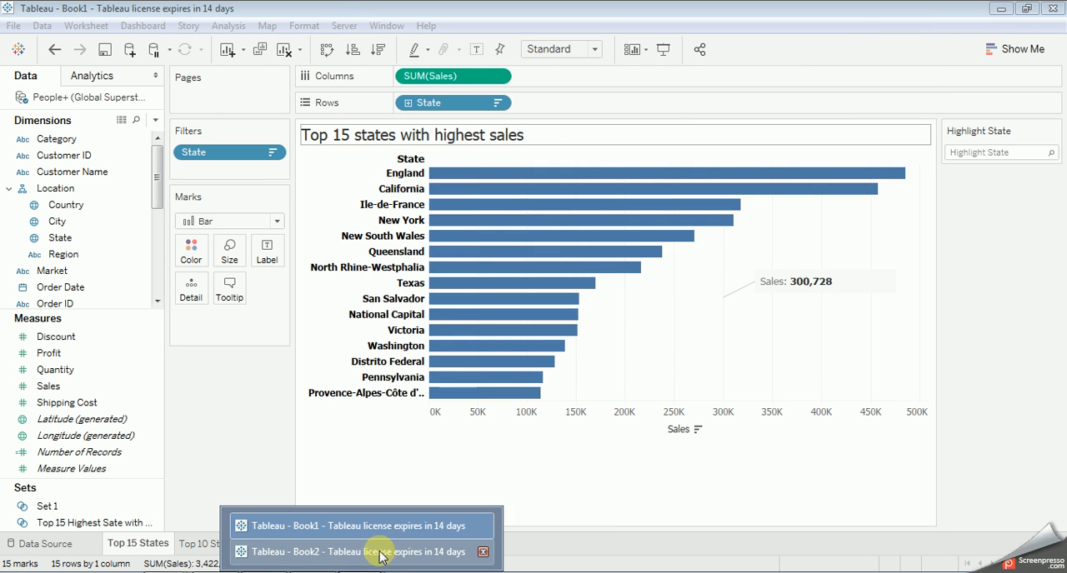
pyautogui.click(384, 520)
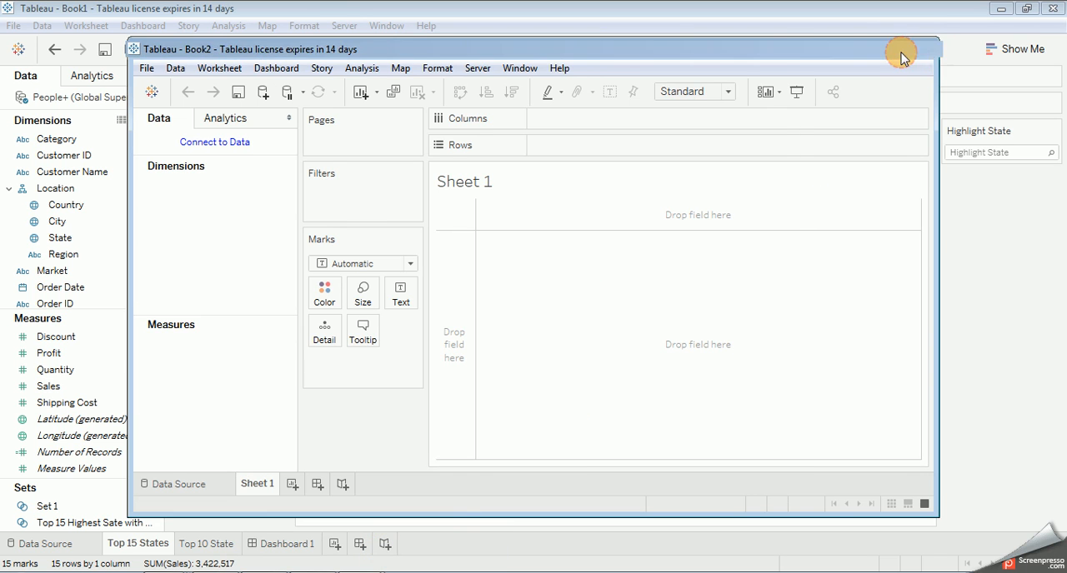
pyautogui.click(905, 47)
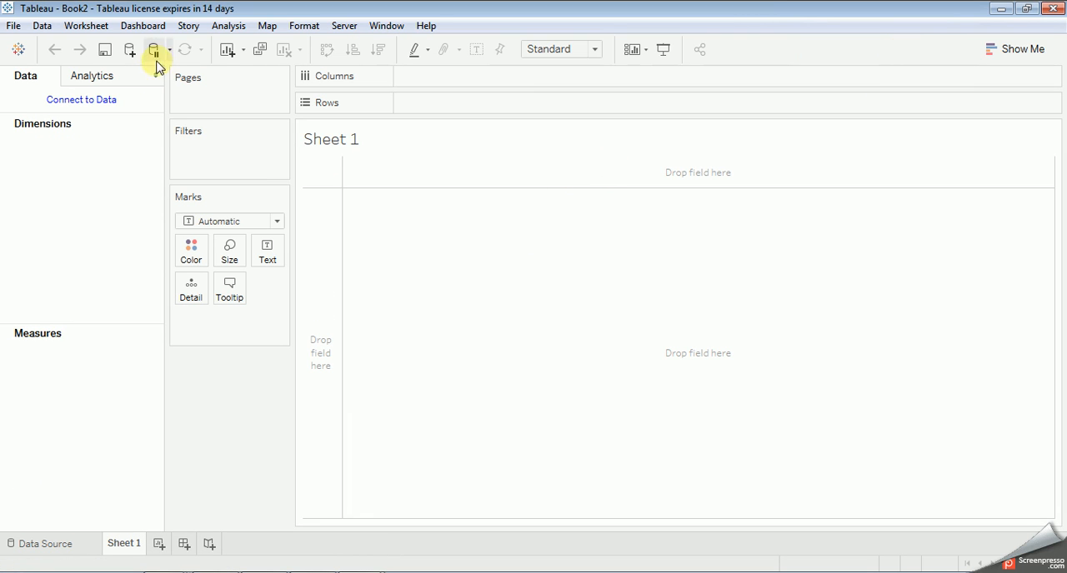
# Step: Start saving the new workbook to bring up the save dialog
pyautogui.click(13, 26)
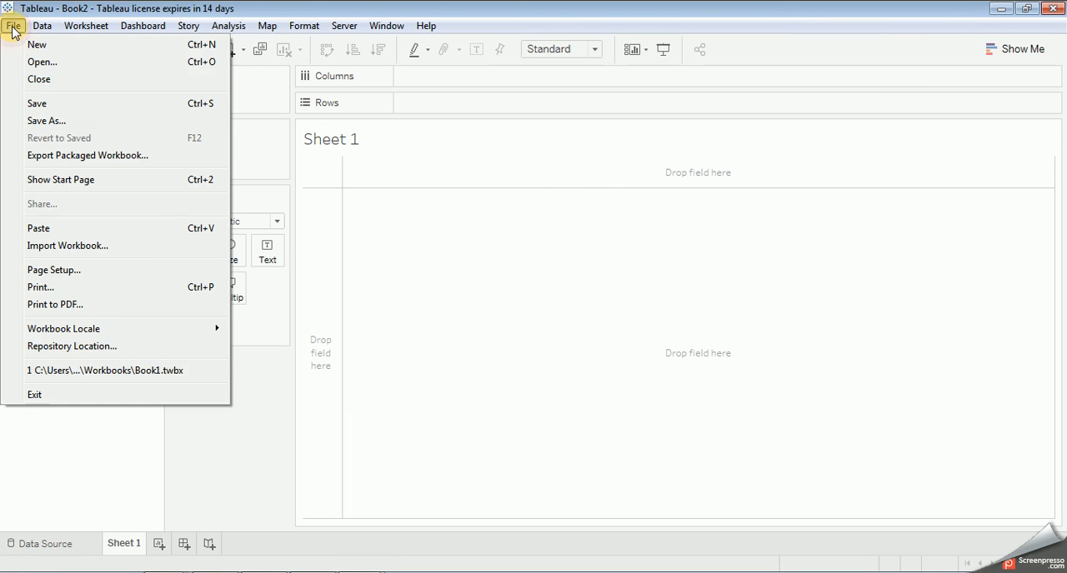
pyautogui.click(230, 10)
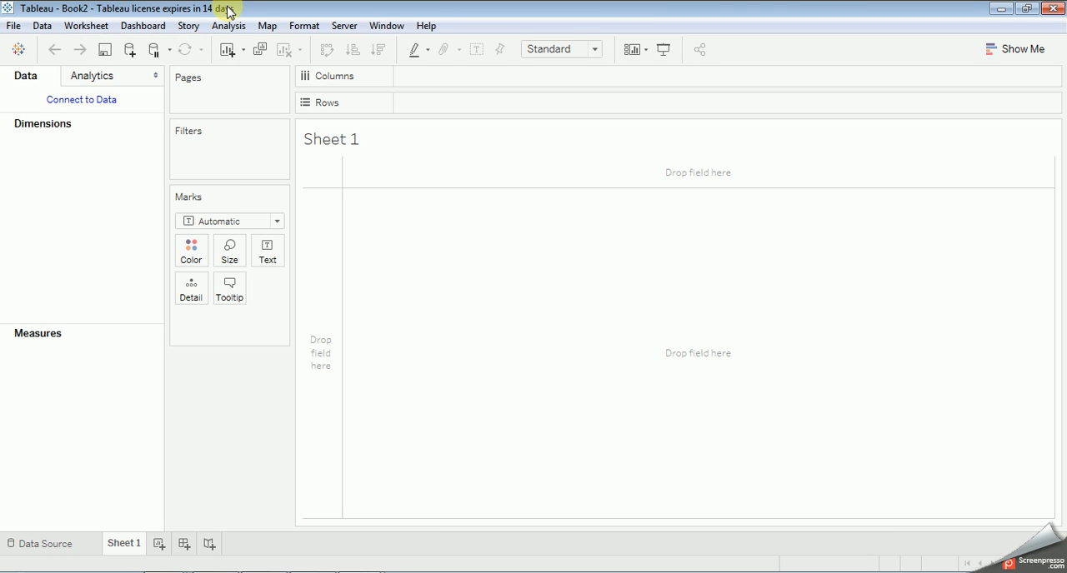
pyautogui.click(13, 26)
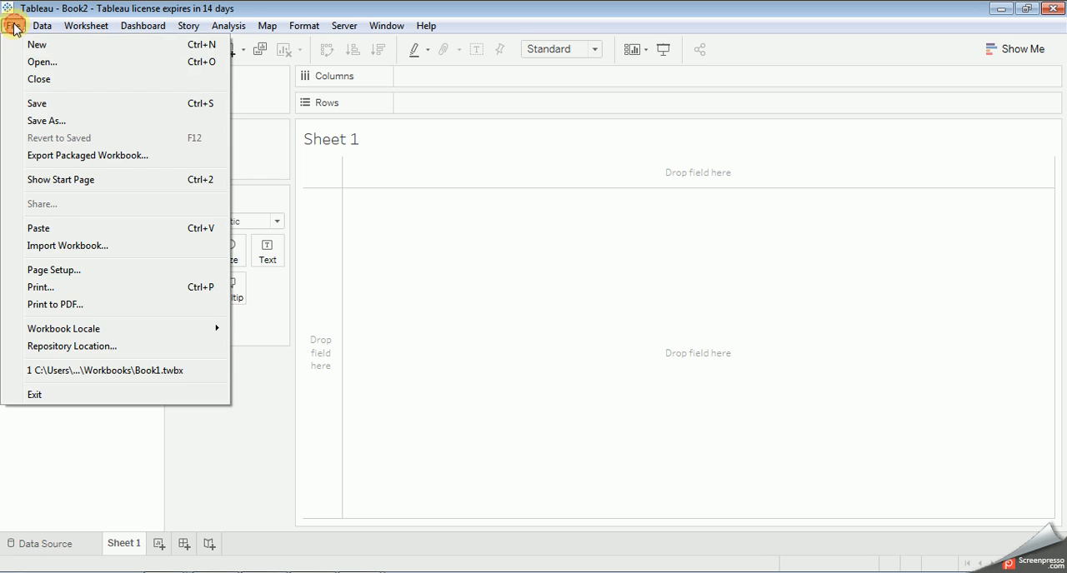
pyautogui.click(43, 105)
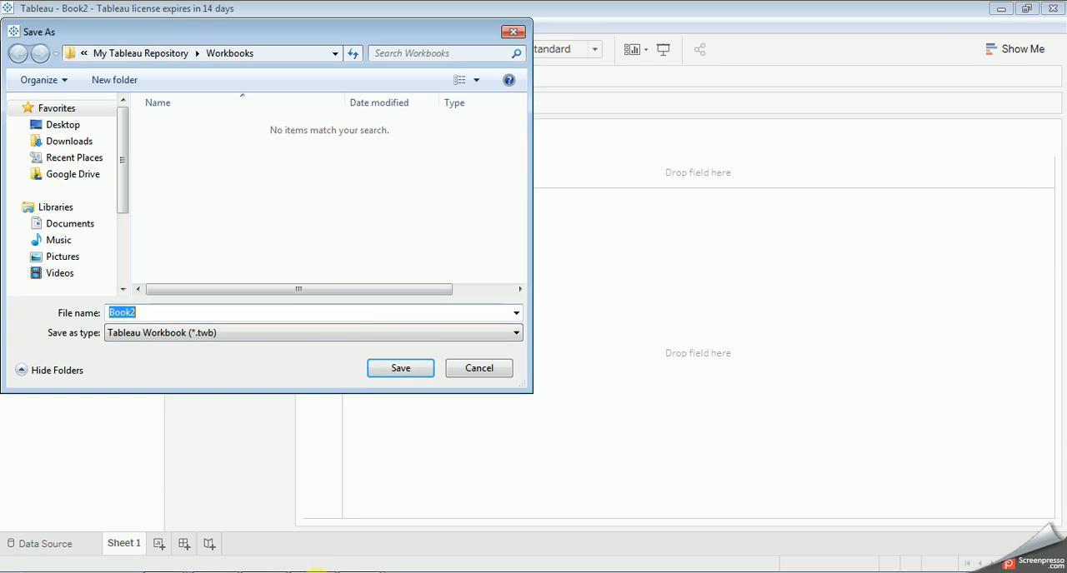
# Step: Switch to the sticky note and add the line ".twb -> tableau workbook" below its existing text
pyautogui.click(316, 572)
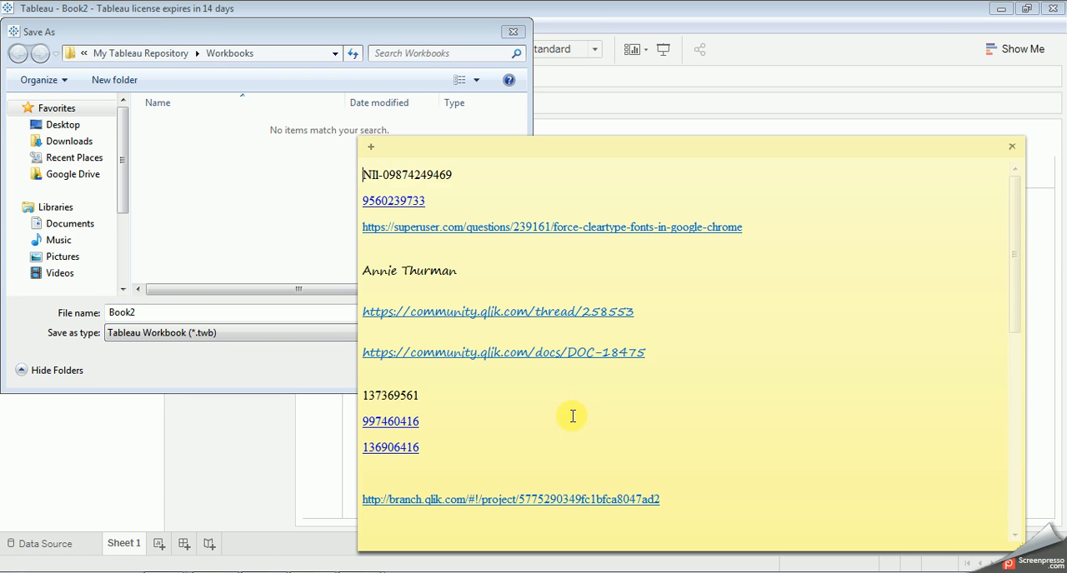
pyautogui.moveTo(1013, 264); pyautogui.dragTo(1015, 484)
pyautogui.click(455, 465)
pyautogui.write('.')
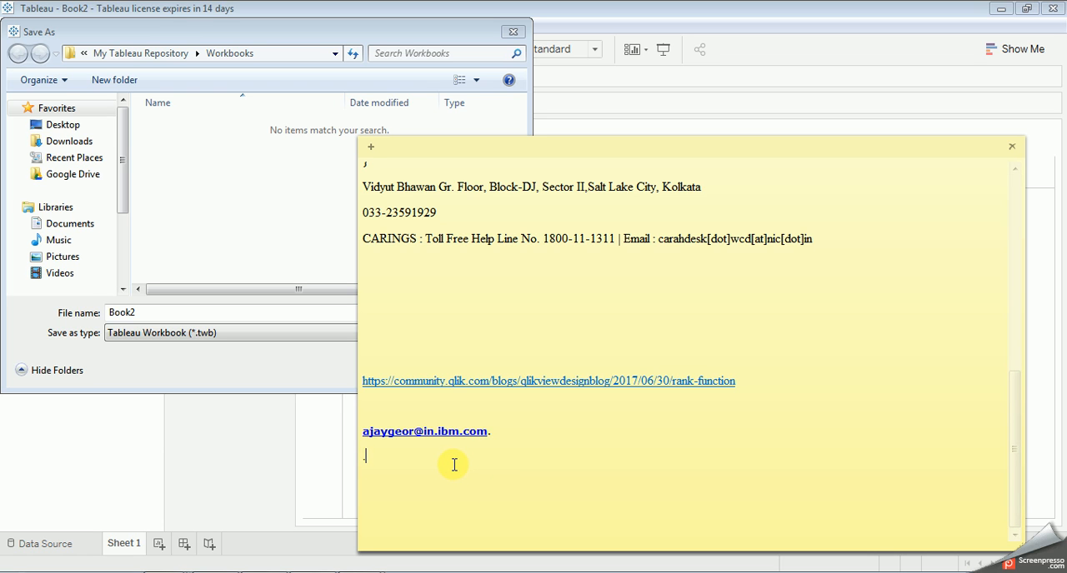
pyautogui.write('twb -> tableau workbook')
pyautogui.press('Return')
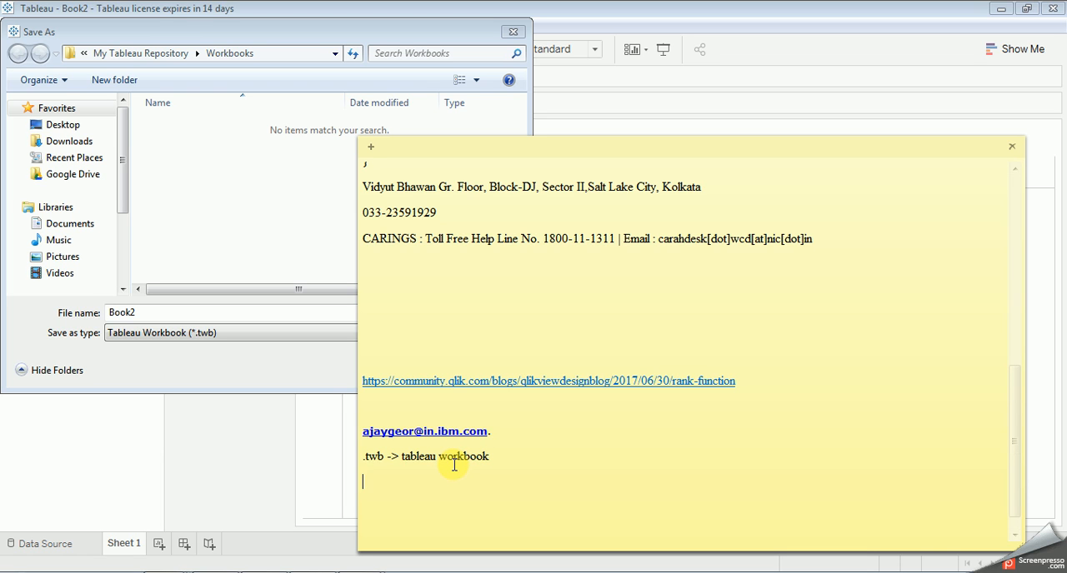
# Step: Add the line ".twbx ->" to the note below the .twb entry, leaving its description blank
pyautogui.write('.twbx ->')
pyautogui.press('Return')
pyautogui.press('Return')
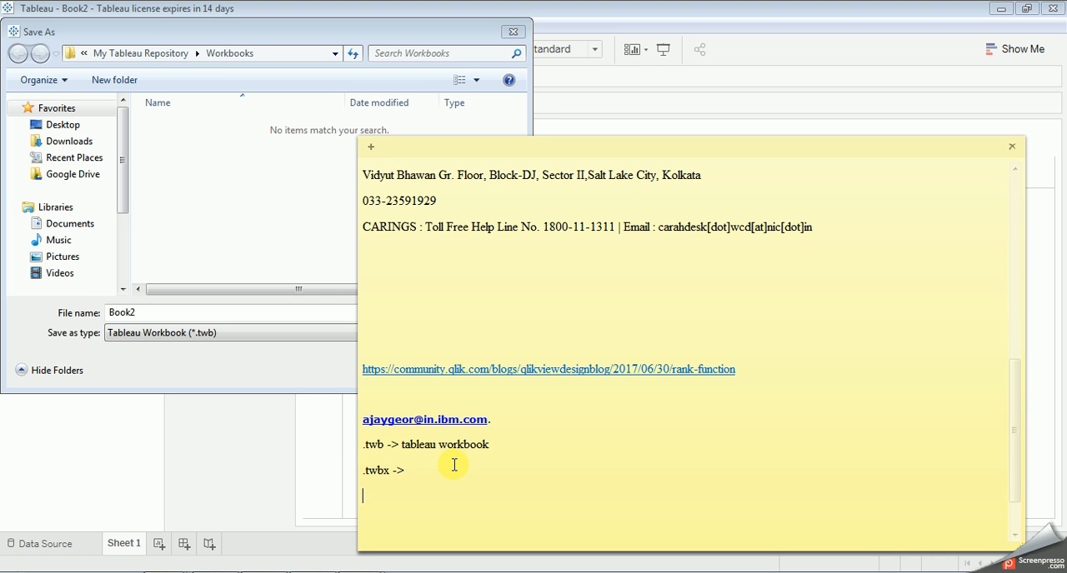
# Step: Add the line ".tbd -> tableau data file" to the note below the .twbx entry
pyautogui.write('.tbd -> tableau data file')
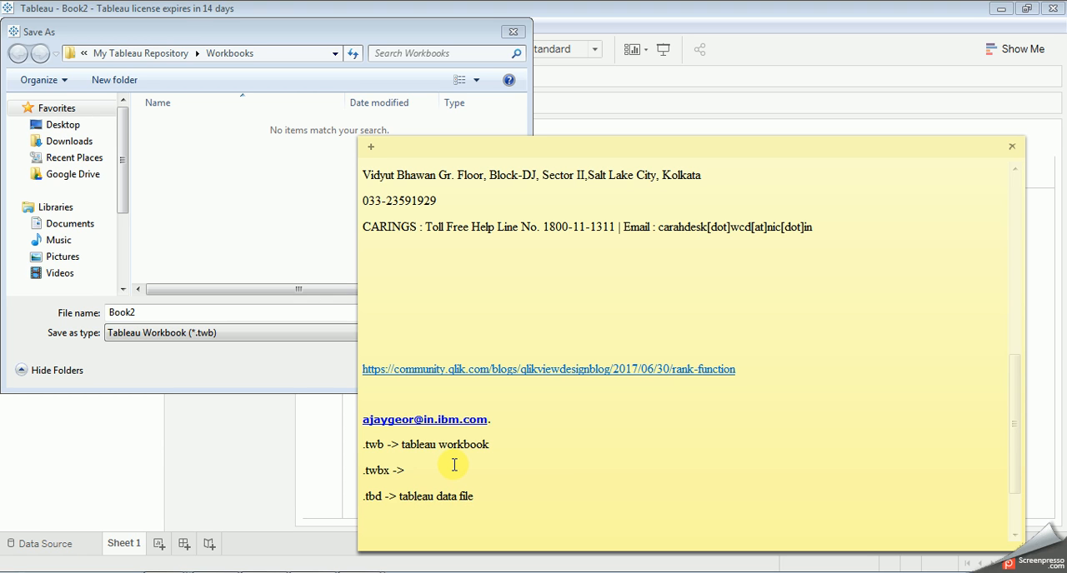
# Step: Start a new line in the note below the .tbd entry with ".tds ->"
pyautogui.press('Return')
pyautogui.write('.tds ->')
# Step: Return to Tableau's save dialog and save the workbook as Book2 in Tableau Packaged Workbook (*.twbx) format
pyautogui.click(204, 312)
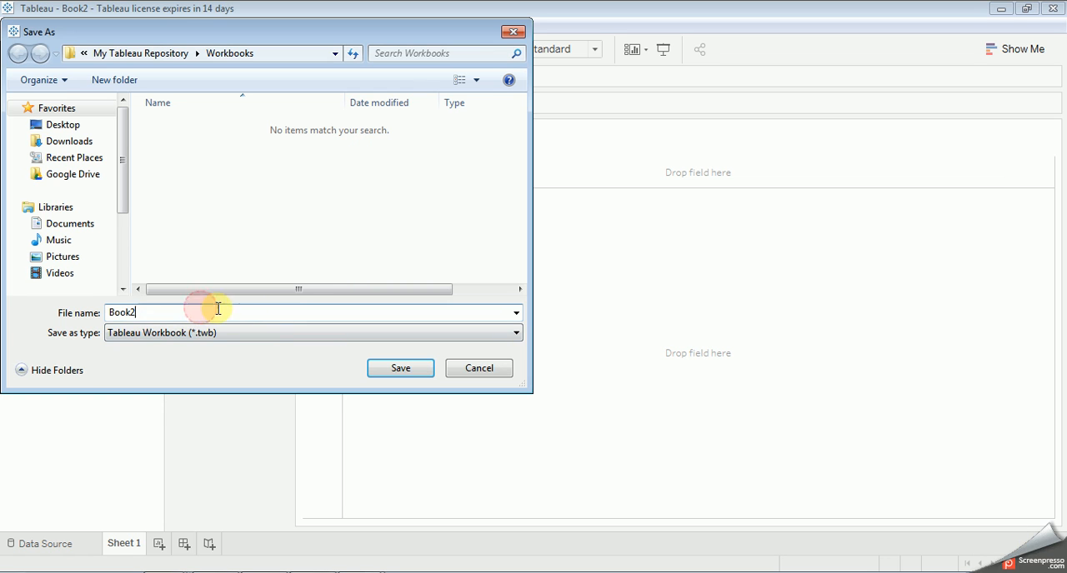
pyautogui.click(274, 333)
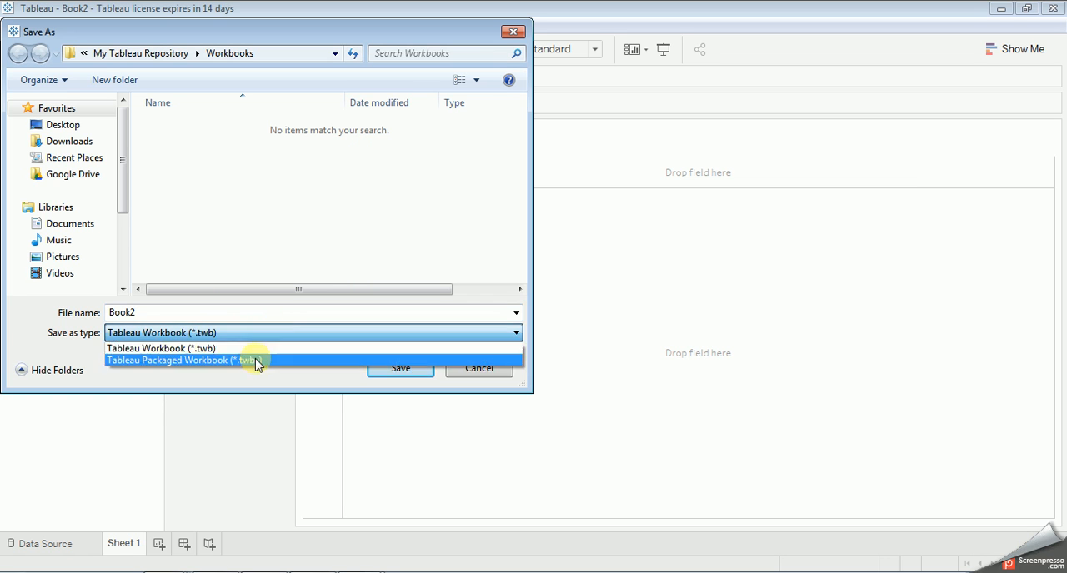
pyautogui.click(249, 363)
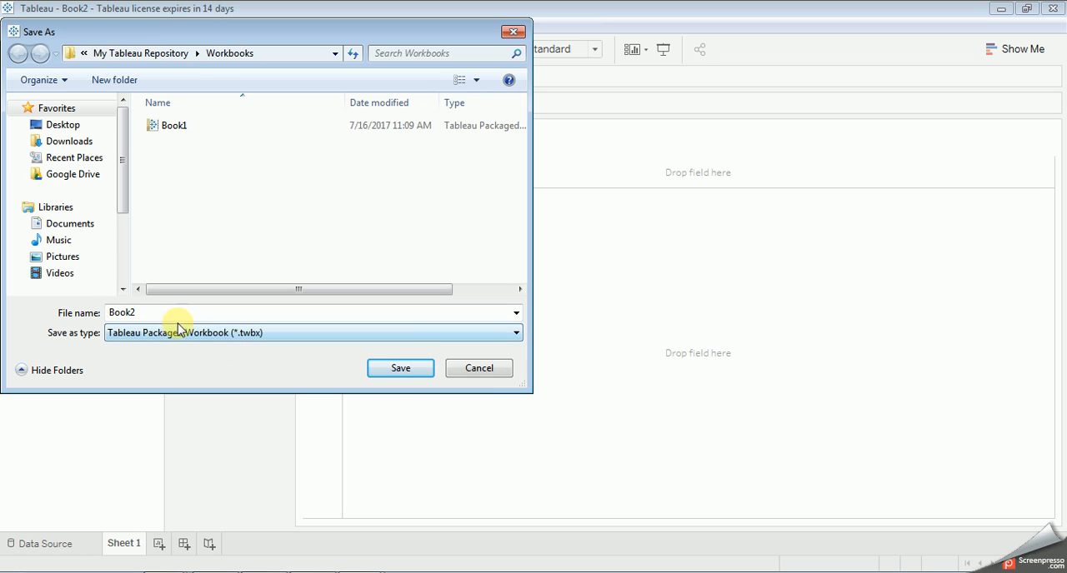
pyautogui.click(400, 369)
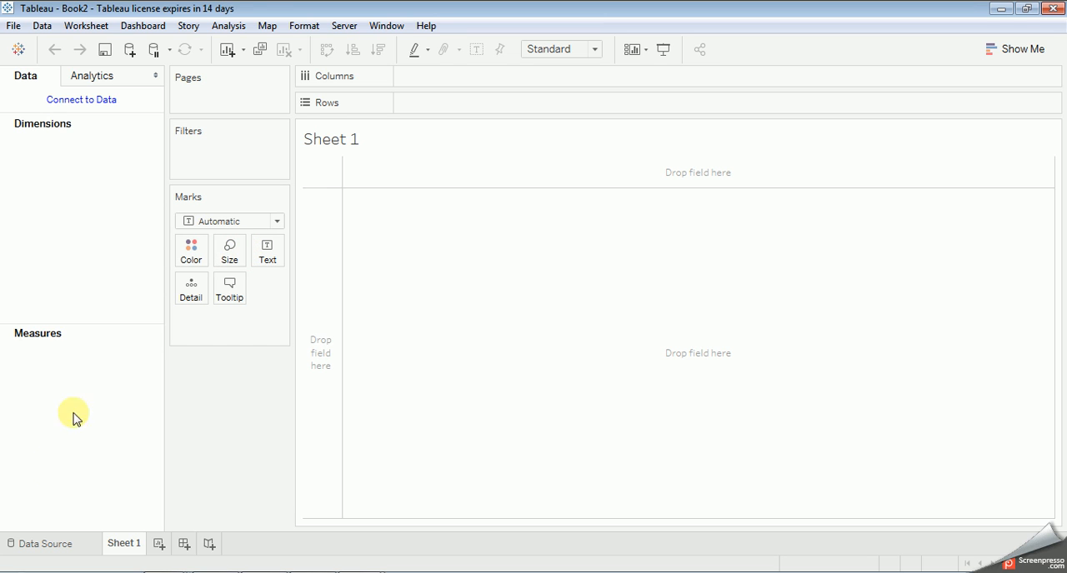
# Step: Connect to the Excel file Global Superstore Orders 2016 in the Documents library and add its Orders sheet to the data source
pyautogui.click(33, 547)
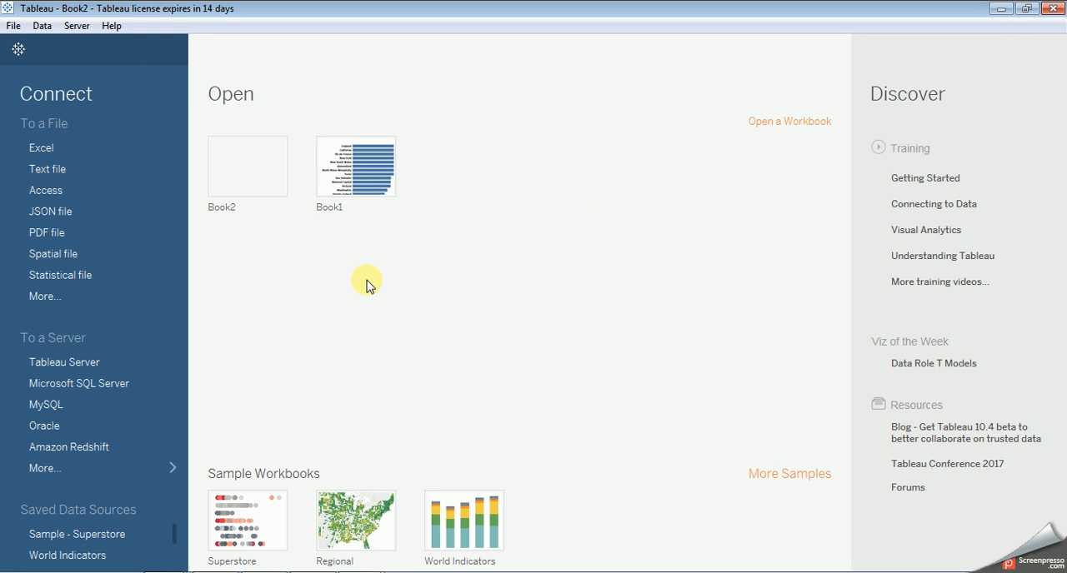
pyautogui.click(77, 469)
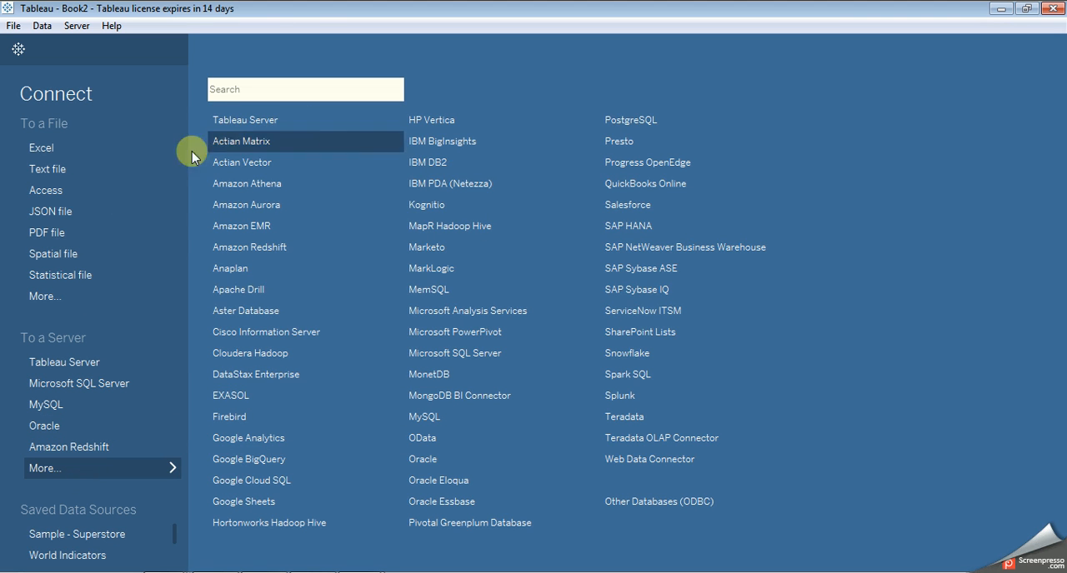
pyautogui.click(41, 148)
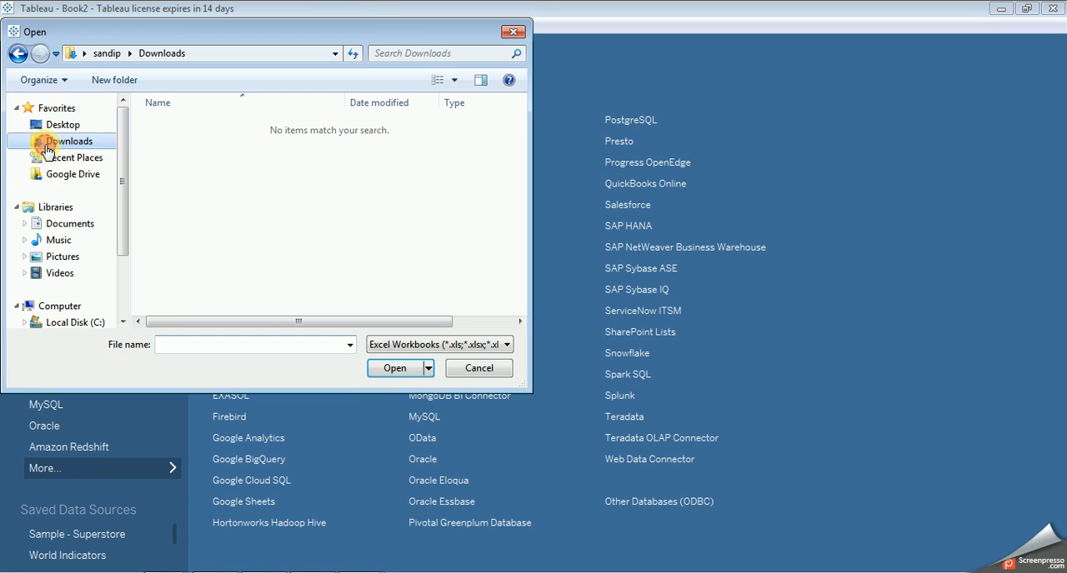
pyautogui.click(79, 225)
pyautogui.moveTo(523, 184); pyautogui.dragTo(523, 223)
pyautogui.click(274, 307)
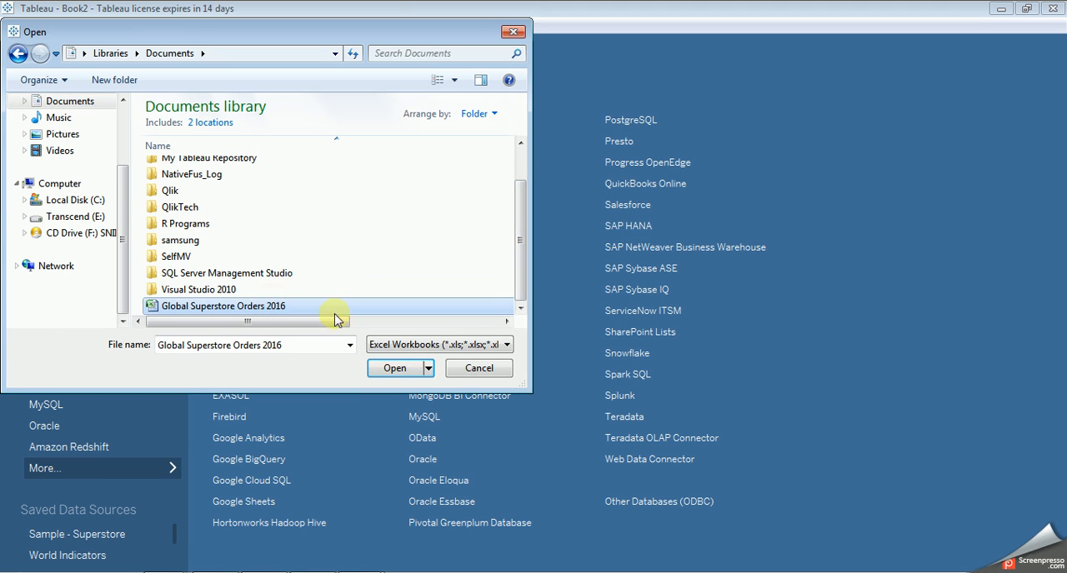
pyautogui.click(408, 369)
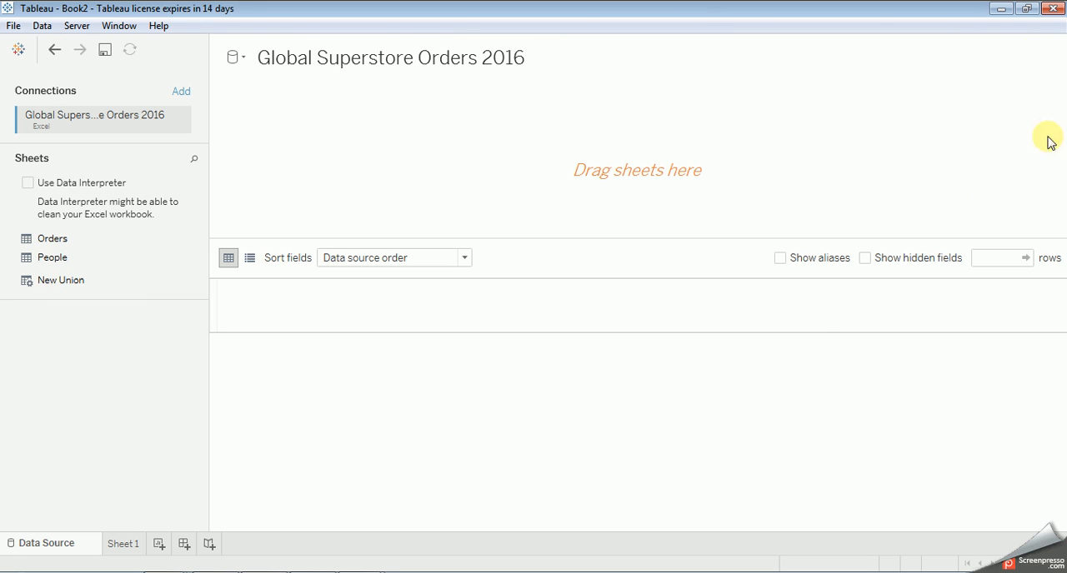
pyautogui.moveTo(51, 238); pyautogui.dragTo(322, 147)
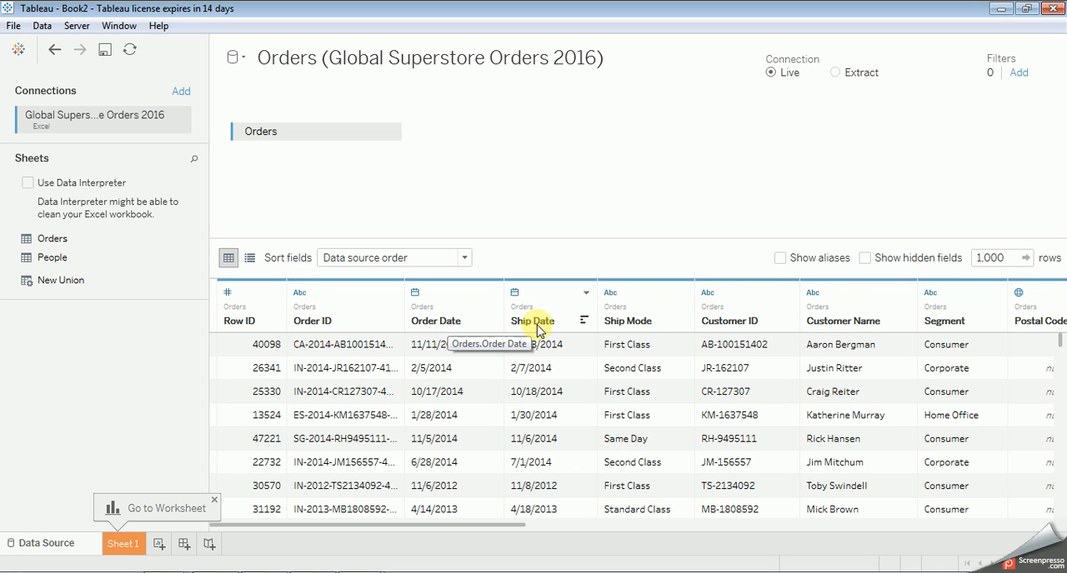
# Step: Sort the Orders data preview by Row ID in ascending order
pyautogui.click(272, 322)
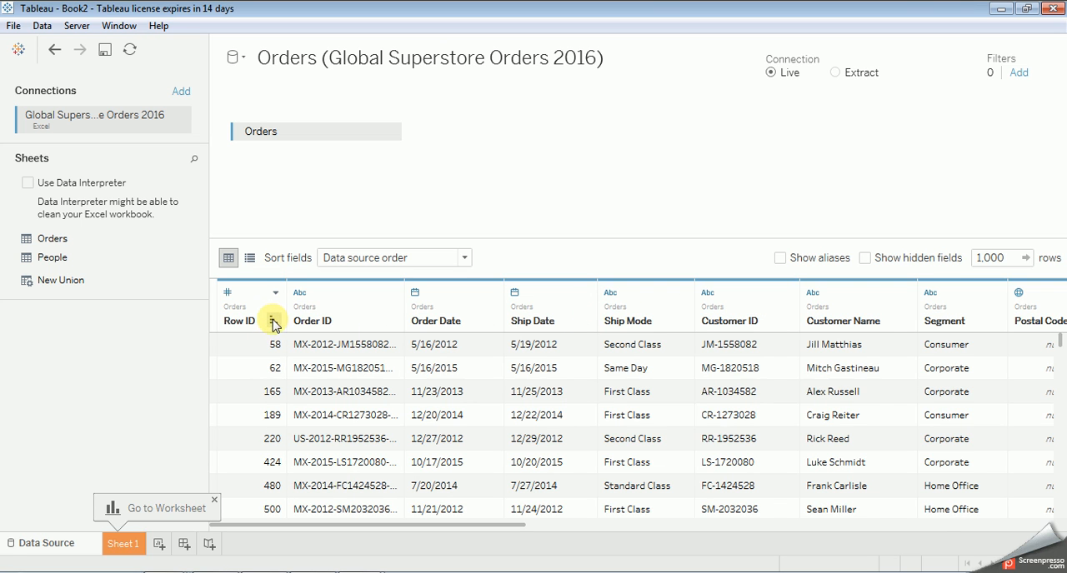
pyautogui.click(272, 321)
pyautogui.click(272, 321)
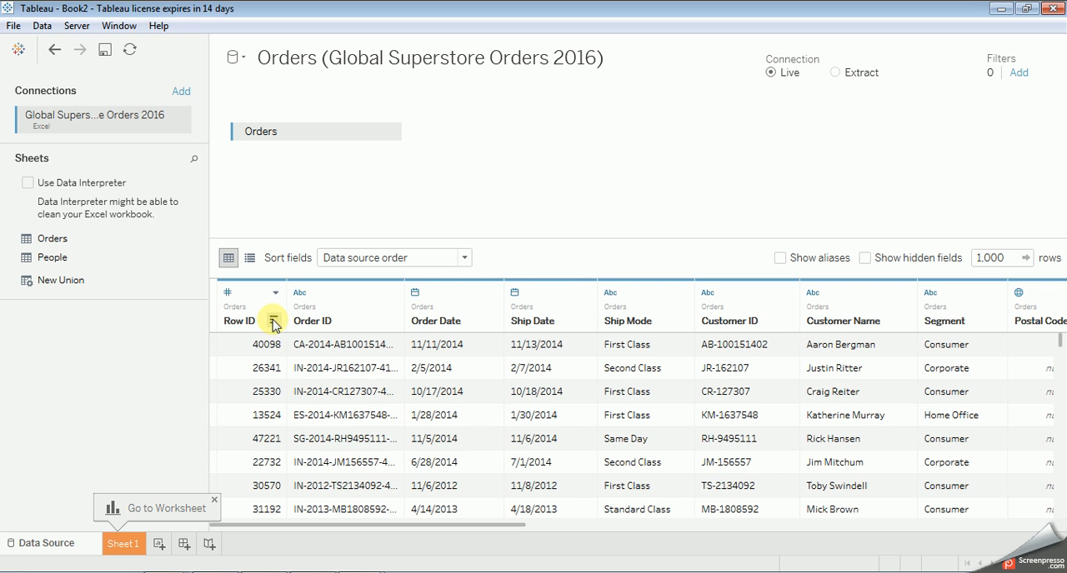
pyautogui.click(273, 322)
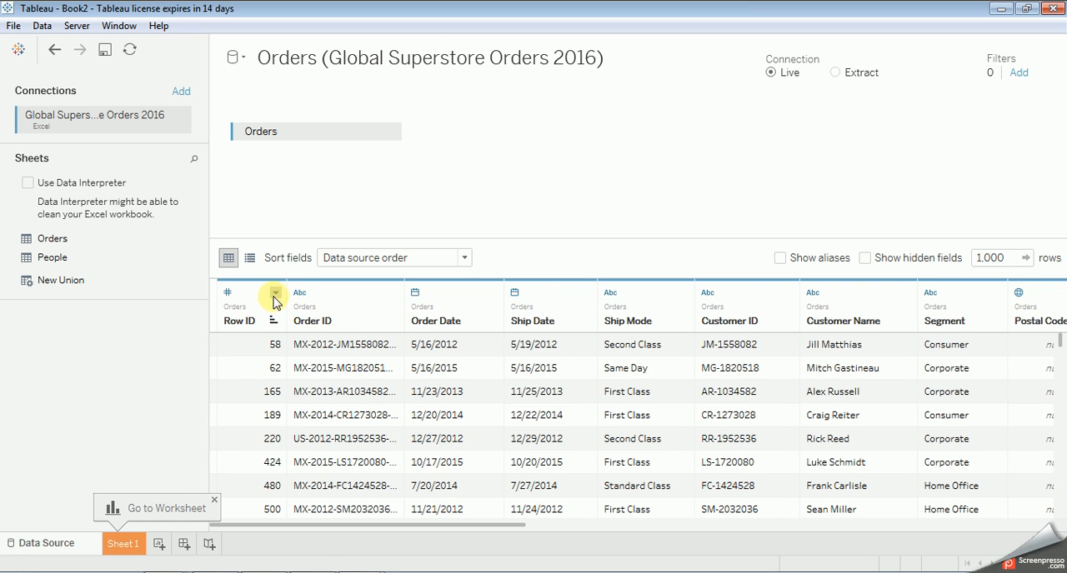
# Step: Open the field description of the Row ID column
pyautogui.click(275, 293)
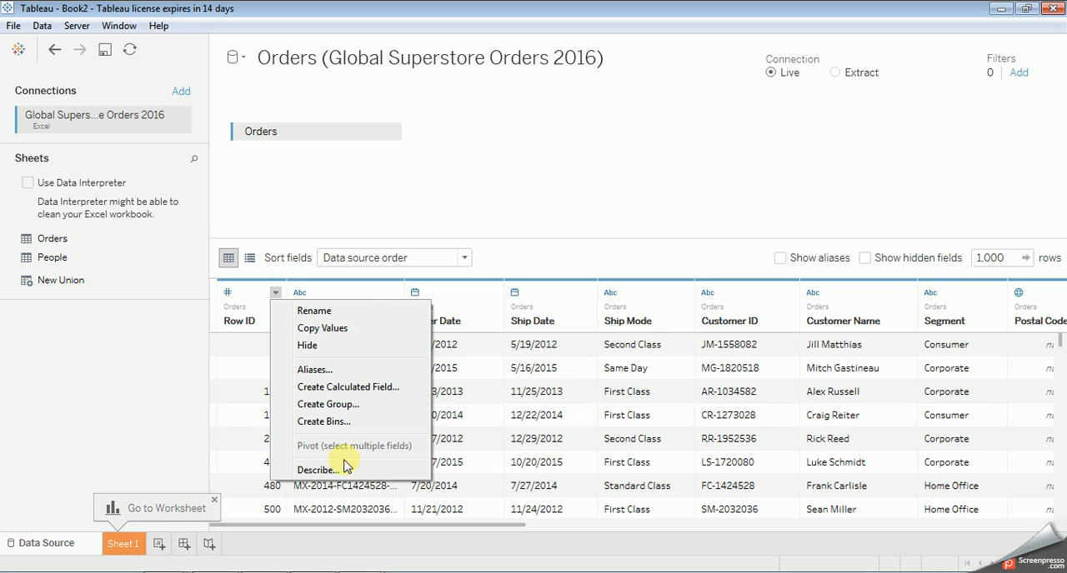
pyautogui.click(318, 470)
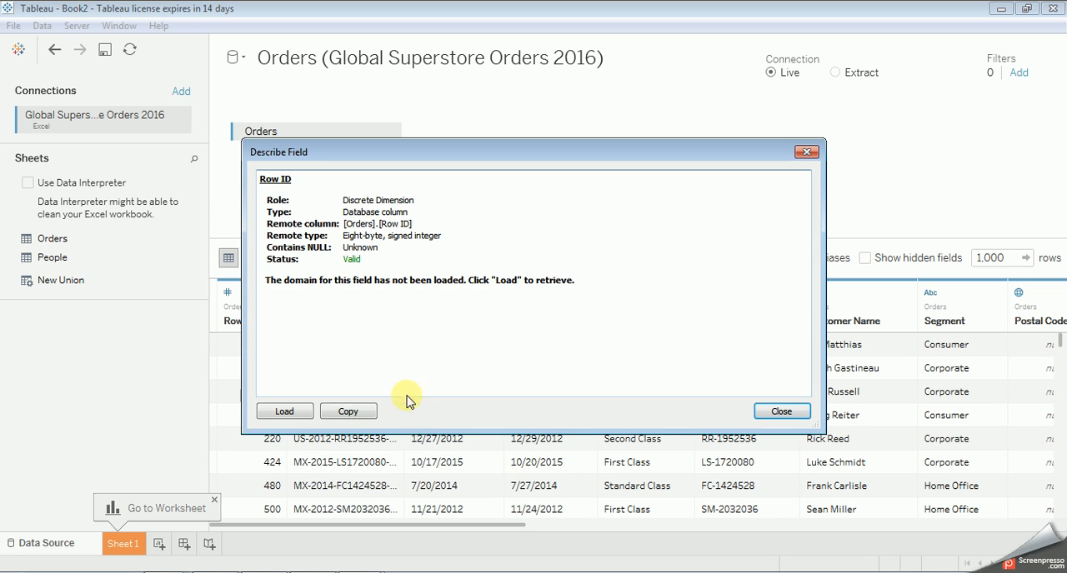
# Step: Close the field description and review the Row ID column's field options and available data types
pyautogui.click(780, 410)
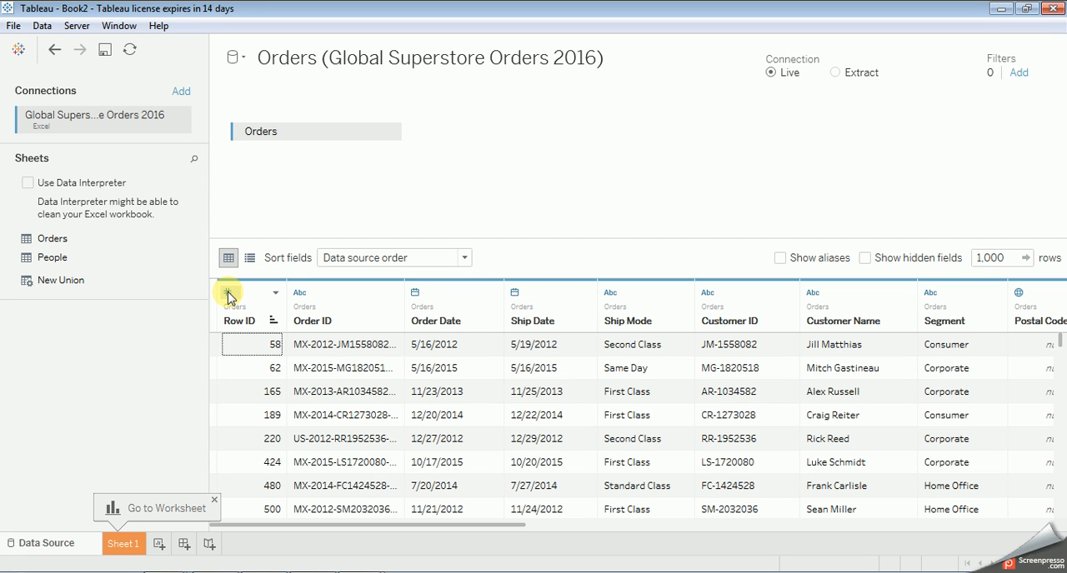
pyautogui.click(275, 293)
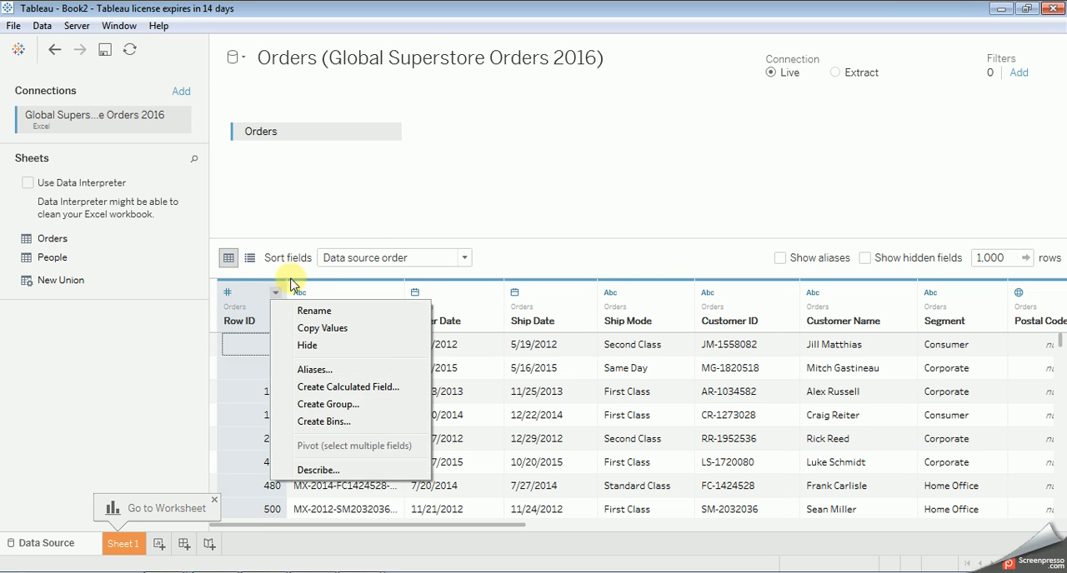
pyautogui.click(370, 207)
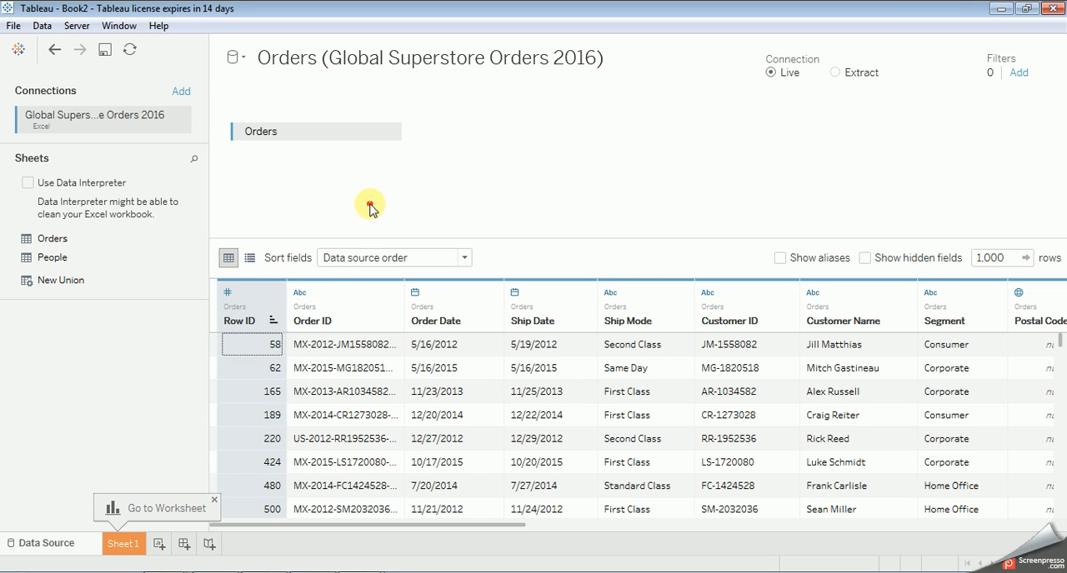
pyautogui.click(228, 293)
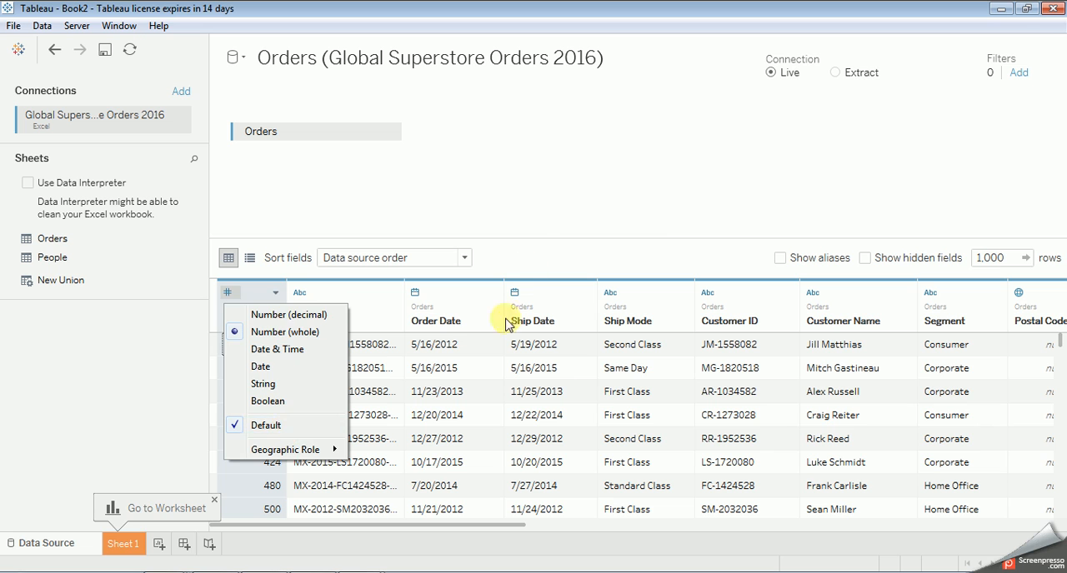
pyautogui.click(534, 219)
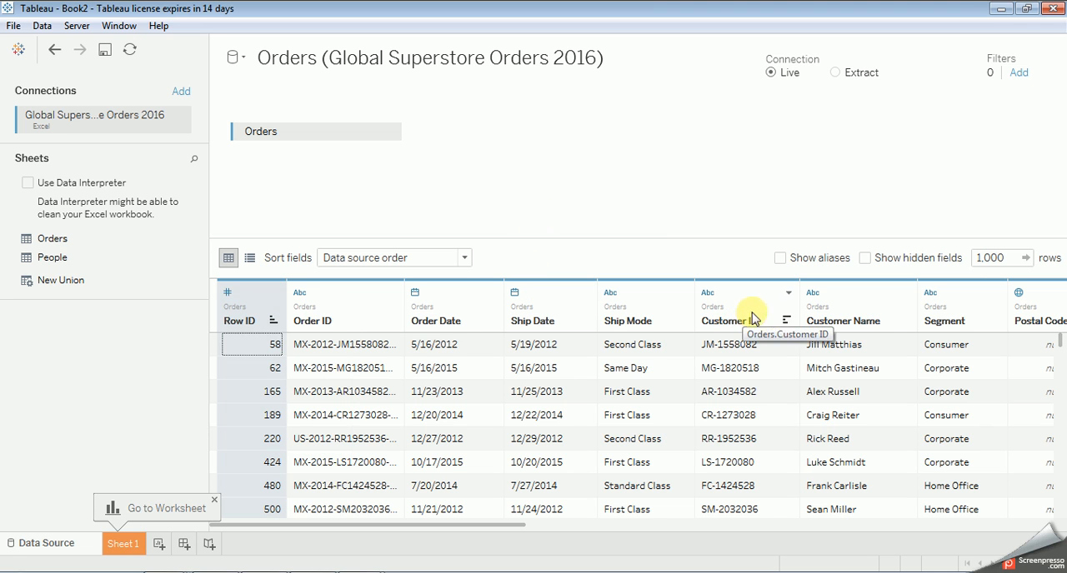
# Step: Examine the Order ID column's field options and the City column's data type choices
pyautogui.click(392, 296)
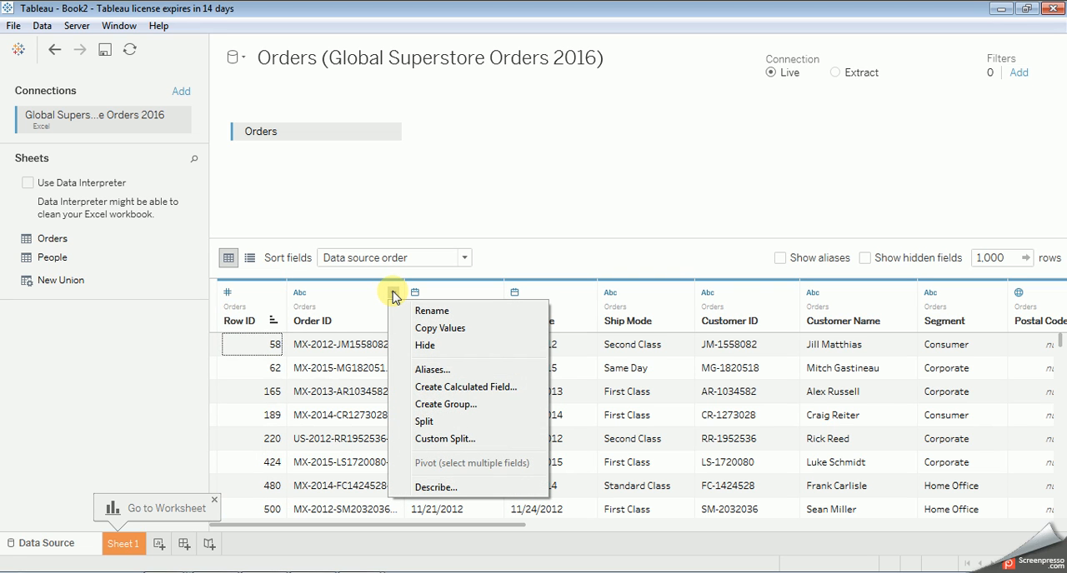
pyautogui.click(304, 294)
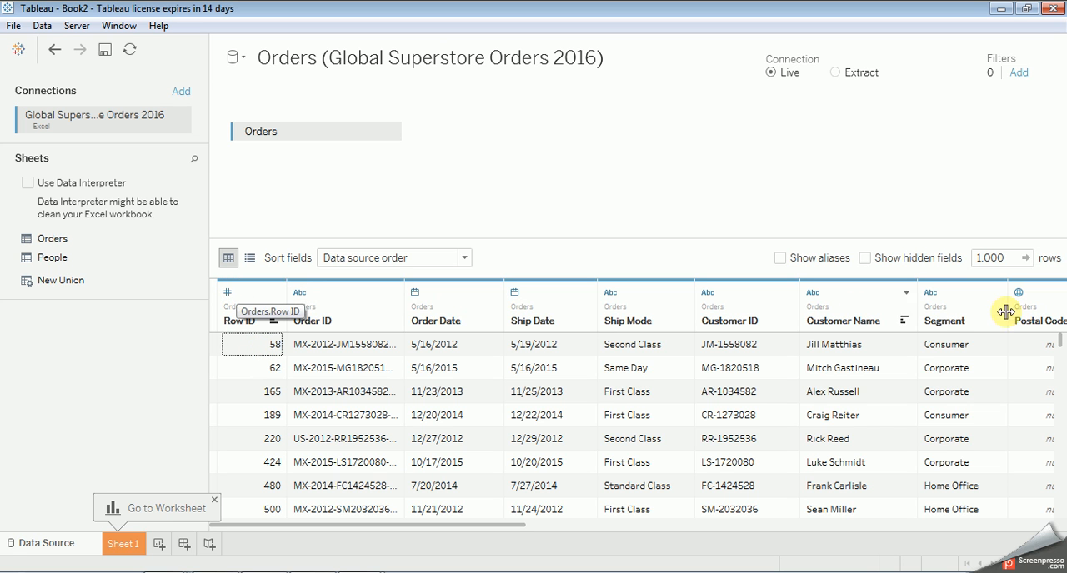
pyautogui.moveTo(499, 528); pyautogui.dragTo(657, 526)
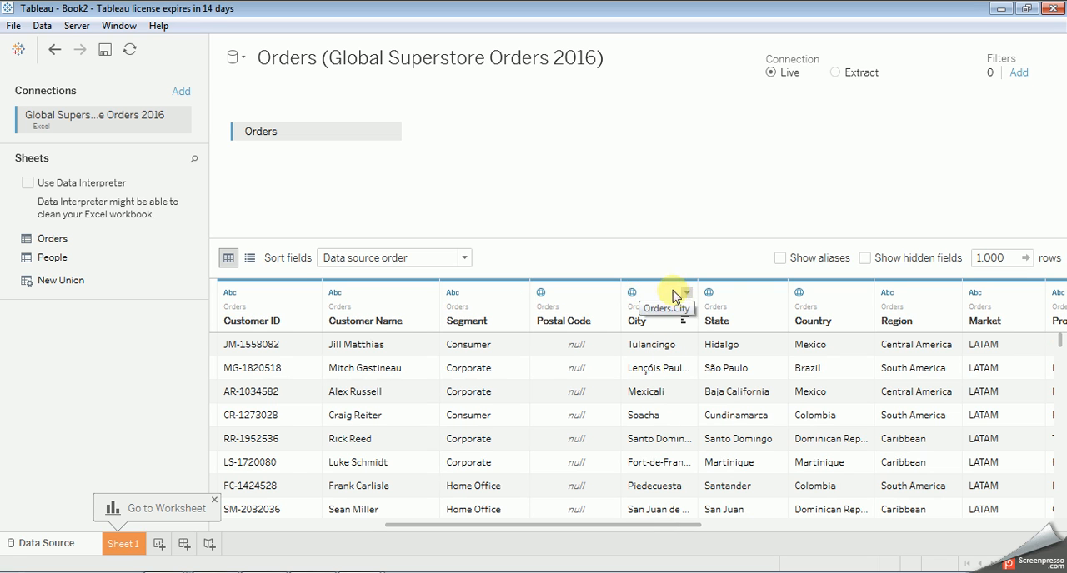
pyautogui.click(631, 294)
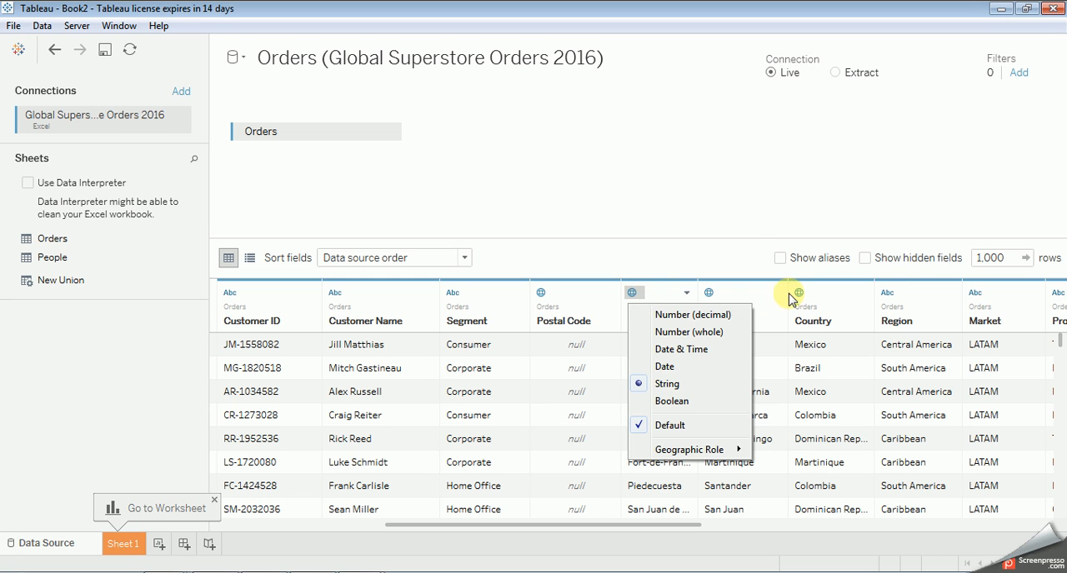
pyautogui.click(731, 188)
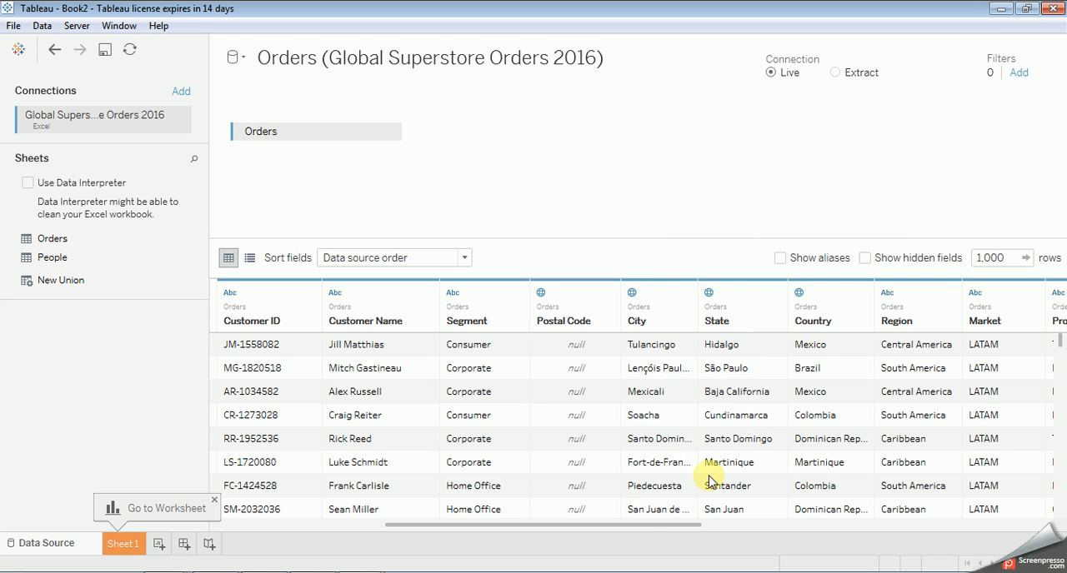
# Step: Look through the remaining Orders columns and review the Order ID column's field options again
pyautogui.moveTo(638, 525); pyautogui.dragTo(977, 515)
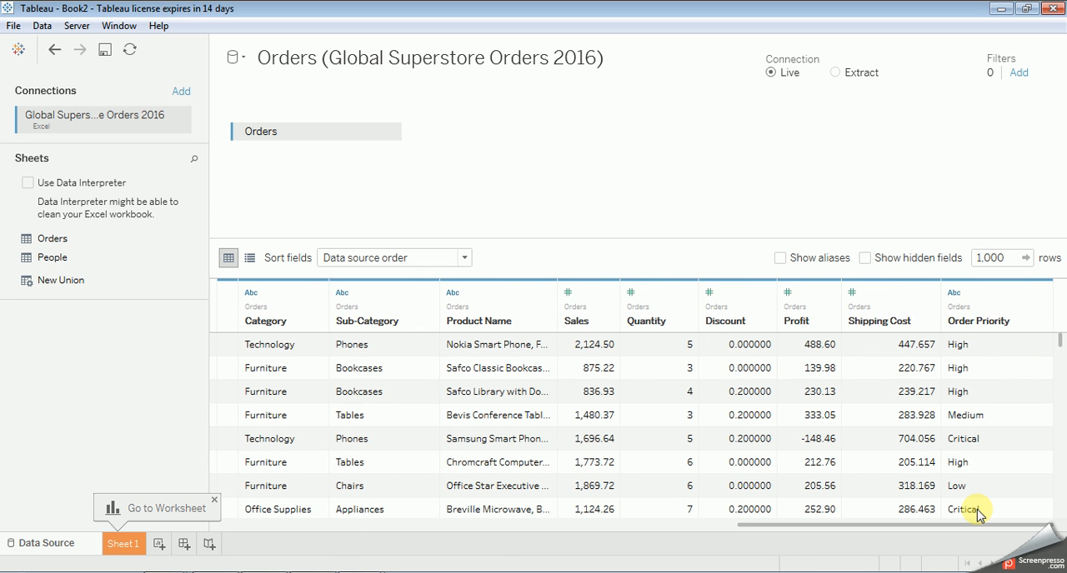
pyautogui.moveTo(979, 514); pyautogui.dragTo(357, 528)
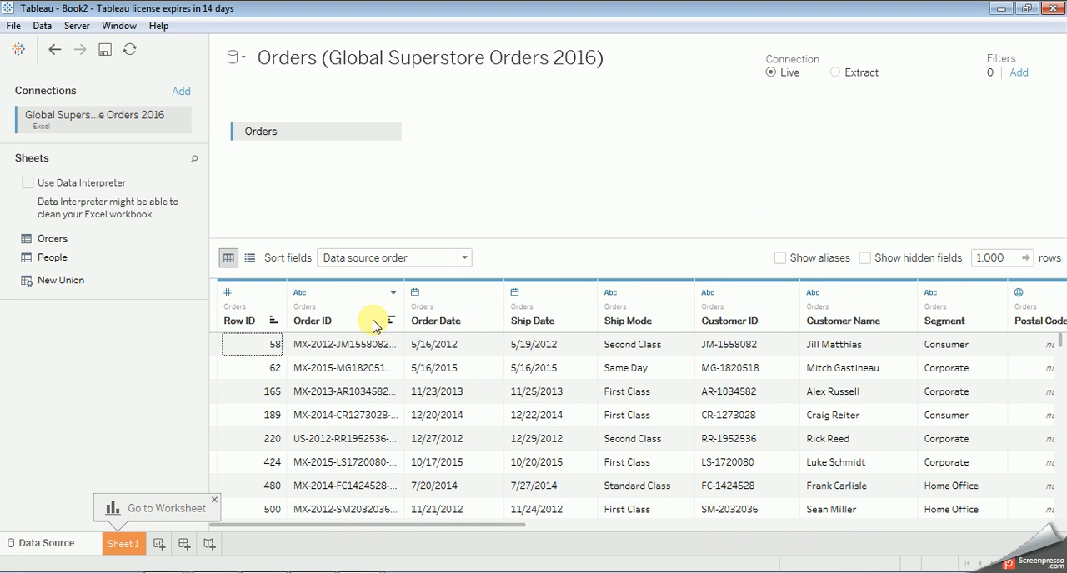
pyautogui.click(393, 294)
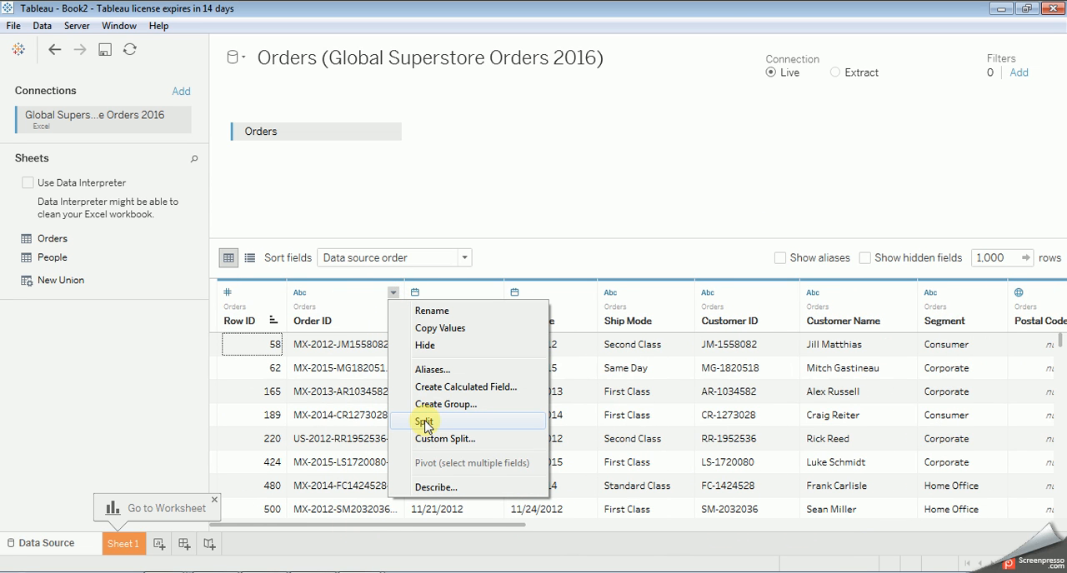
pyautogui.click(597, 202)
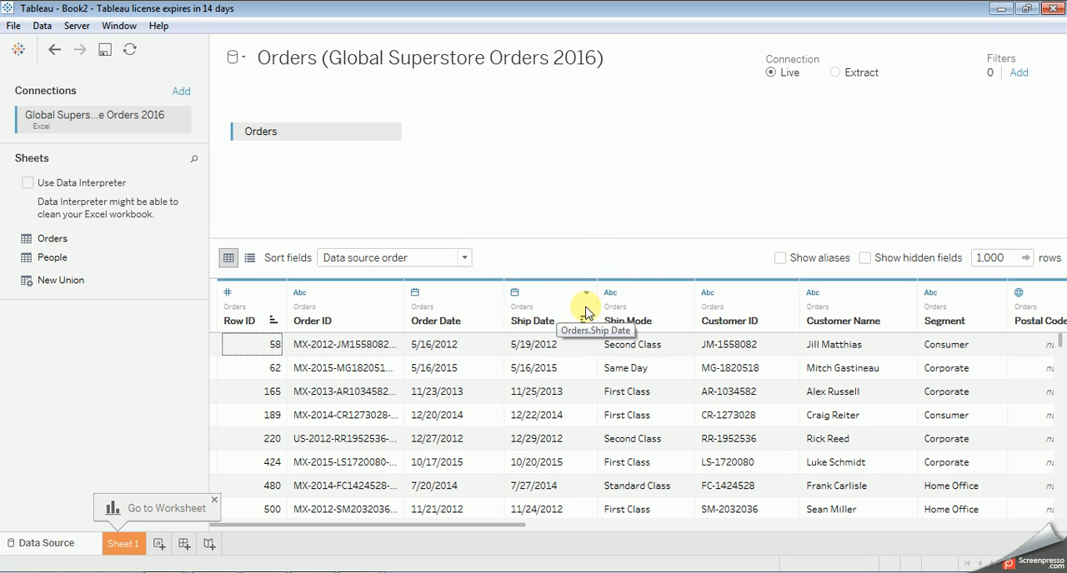
# Step: Start a calculated field from the Order Date column with the formula year([Order Date])
pyautogui.click(493, 294)
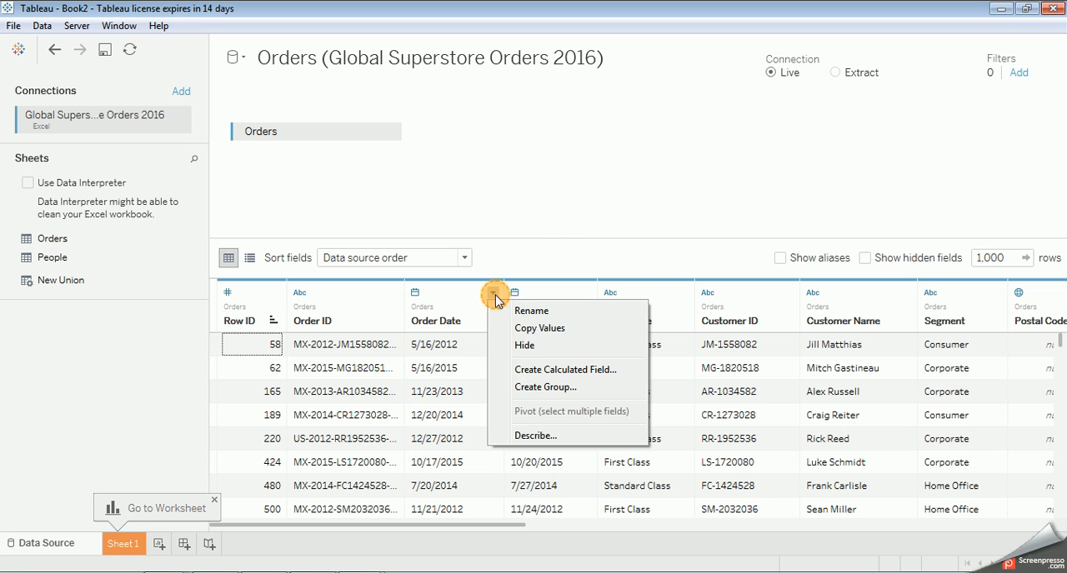
pyautogui.click(538, 369)
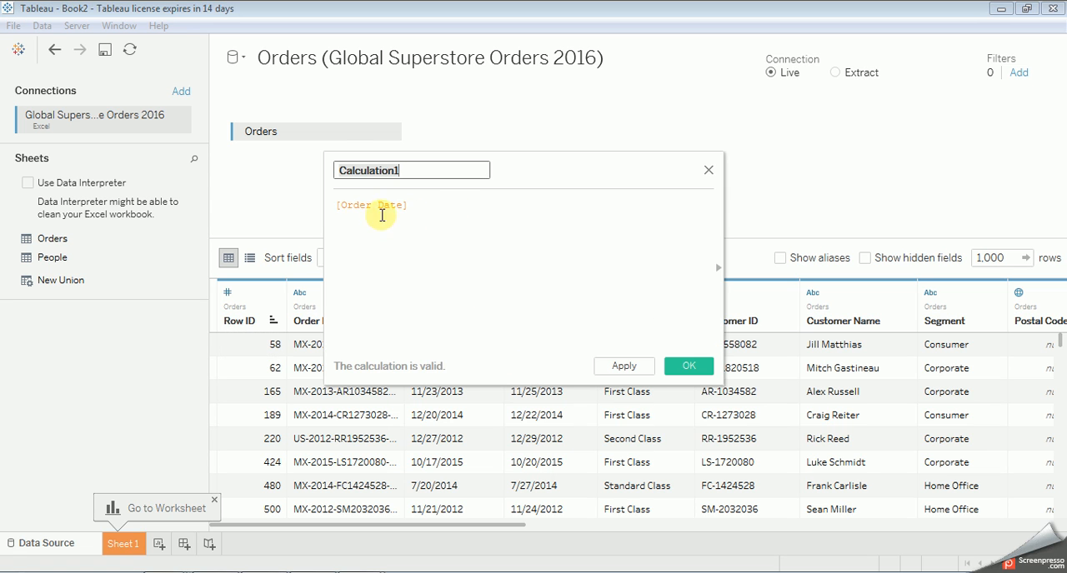
pyautogui.click(334, 209)
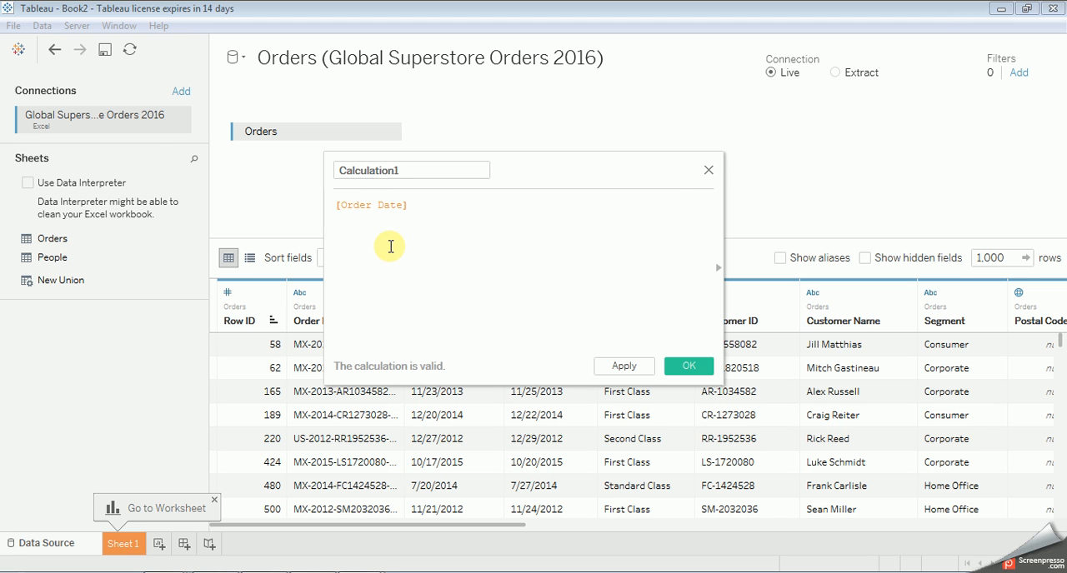
pyautogui.write('year')
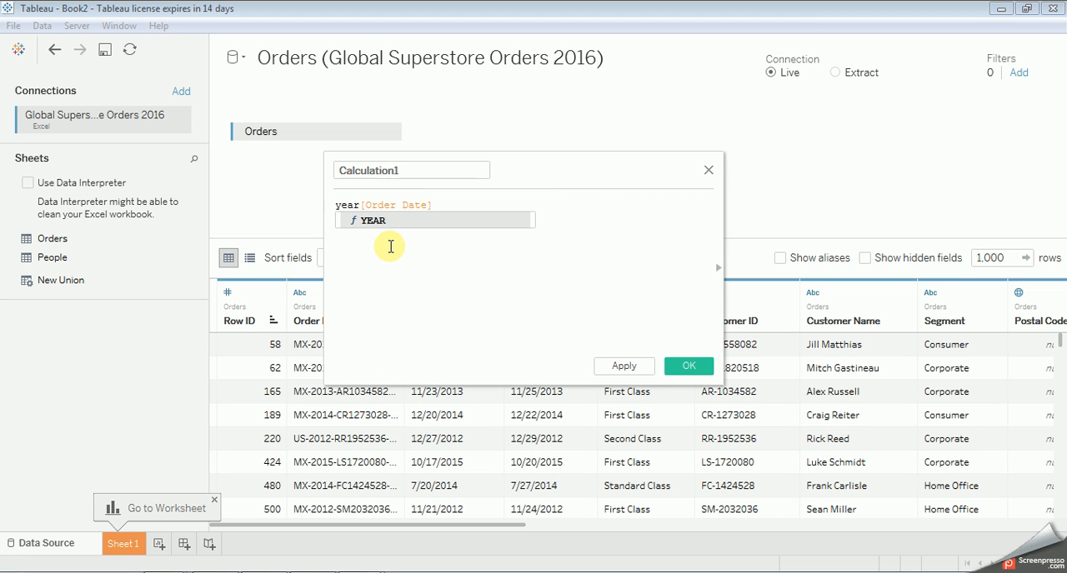
pyautogui.write('(')
pyautogui.press('End')
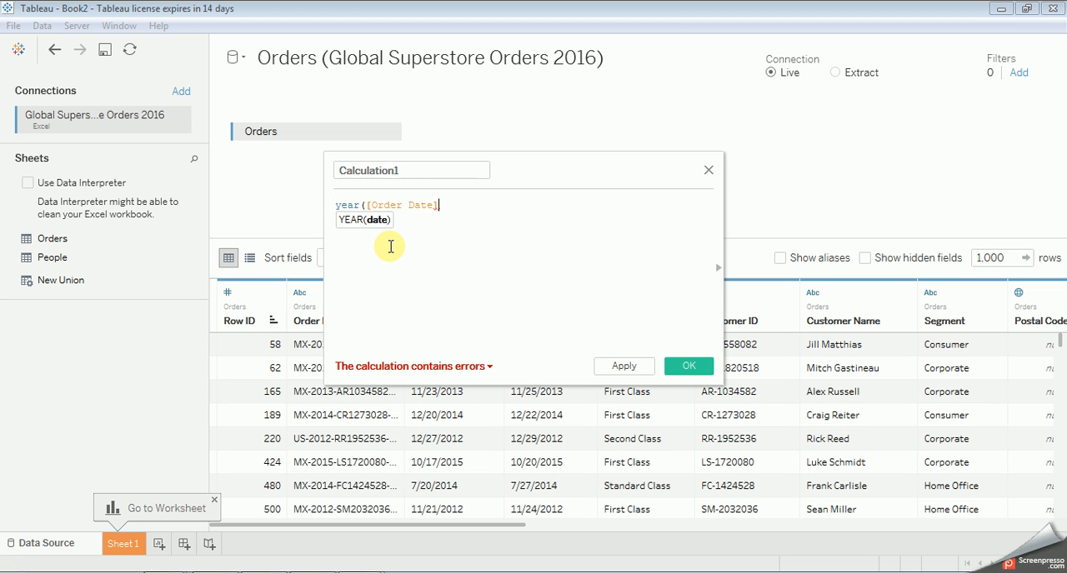
pyautogui.write(')')
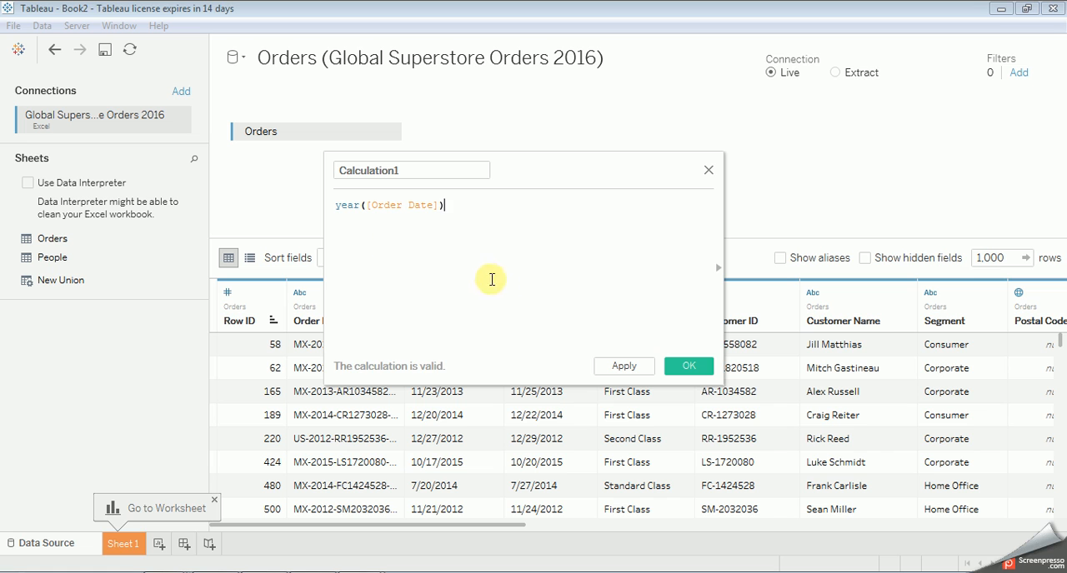
# Step: Try to save the calculated field under the name Order Date
pyautogui.click(419, 177)
pyautogui.doubleClick(419, 177)
pyautogui.click(420, 171)
pyautogui.doubleClick(346, 171)
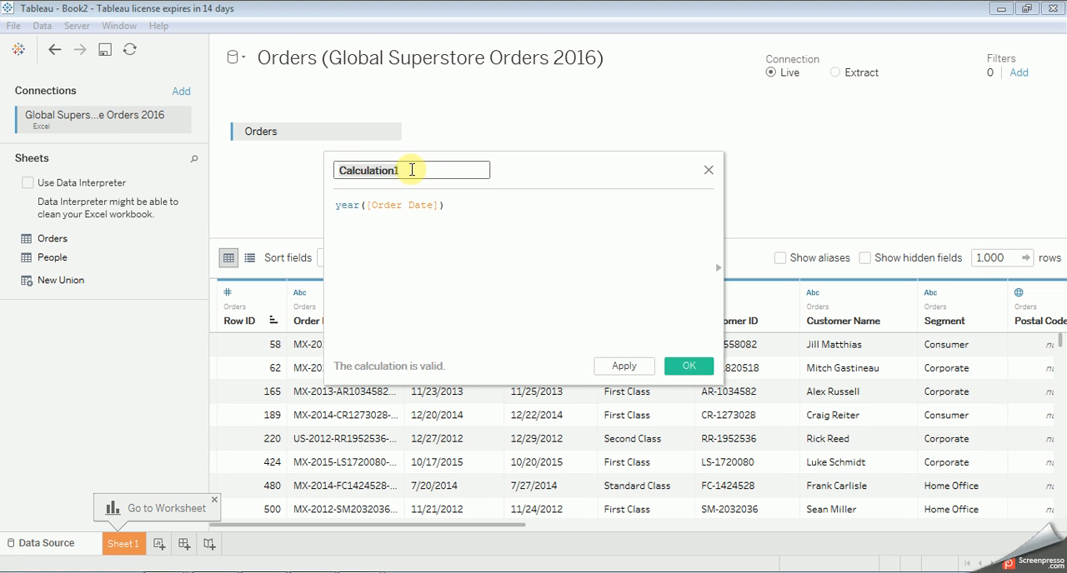
pyautogui.press('BackSpace')
pyautogui.write('Order Date')
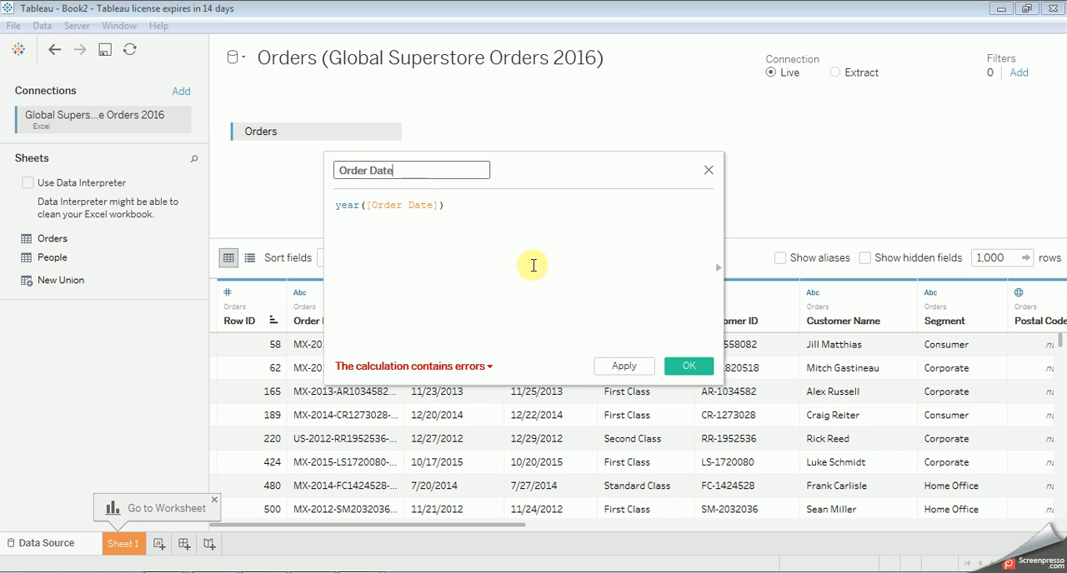
pyautogui.click(459, 207)
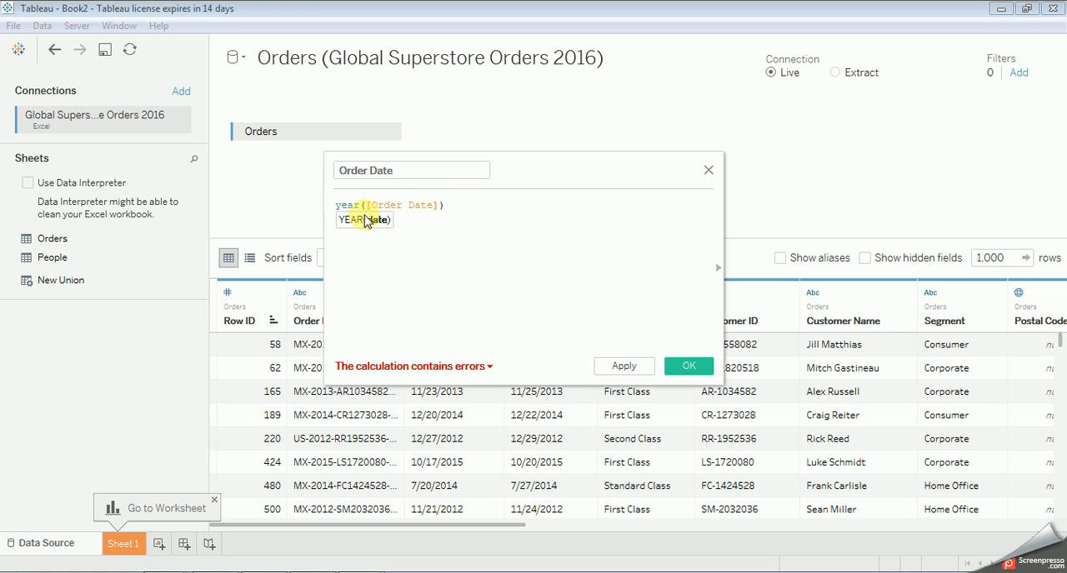
pyautogui.click(364, 206)
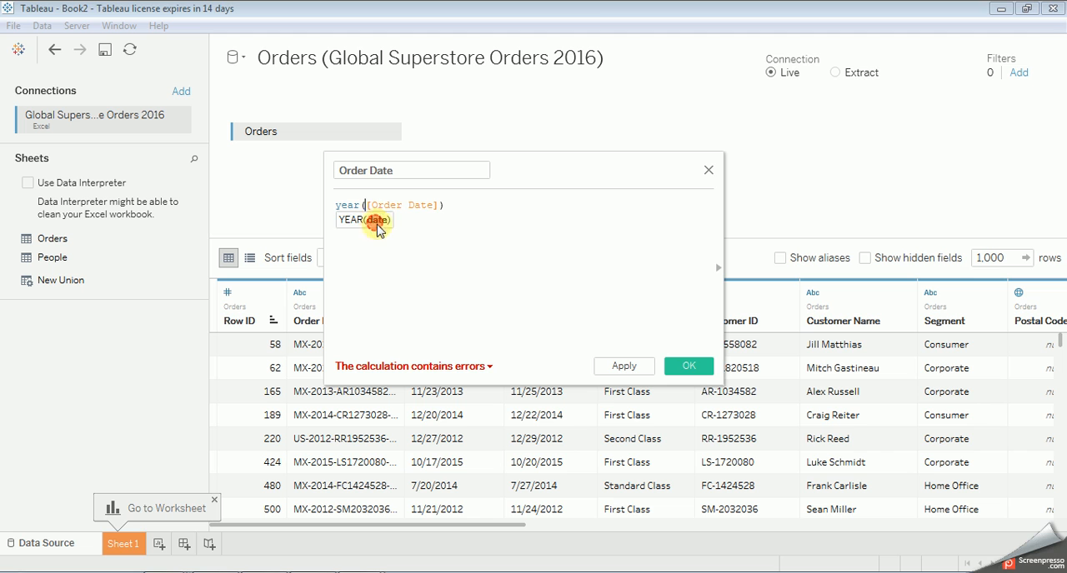
pyautogui.click(692, 367)
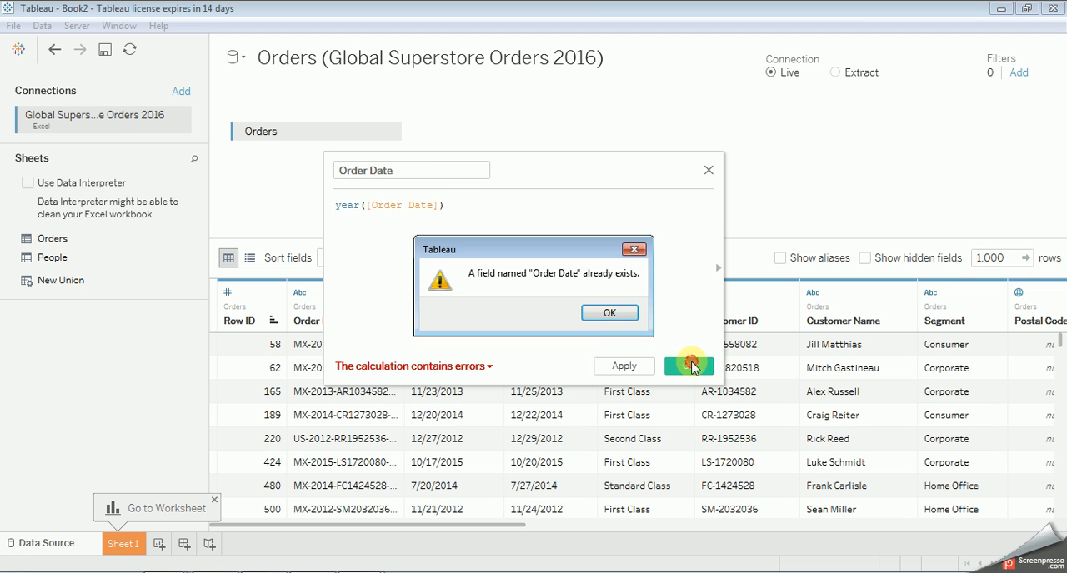
pyautogui.click(619, 316)
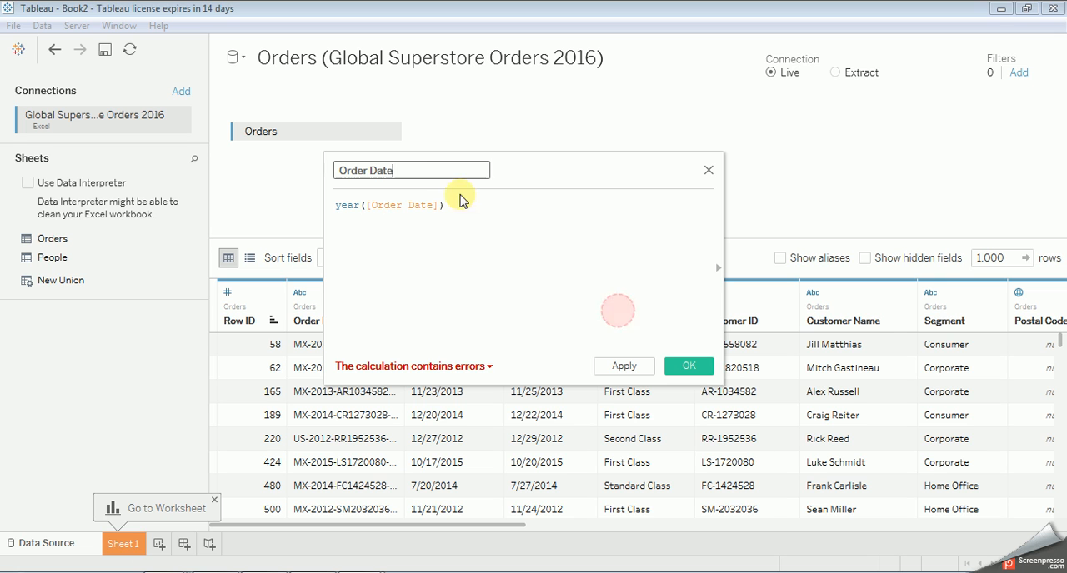
# Step: Name the calculated field Order Year and save it to the data source
pyautogui.press('BackSpace')
pyautogui.press('BackSpace')
pyautogui.press('BackSpace')
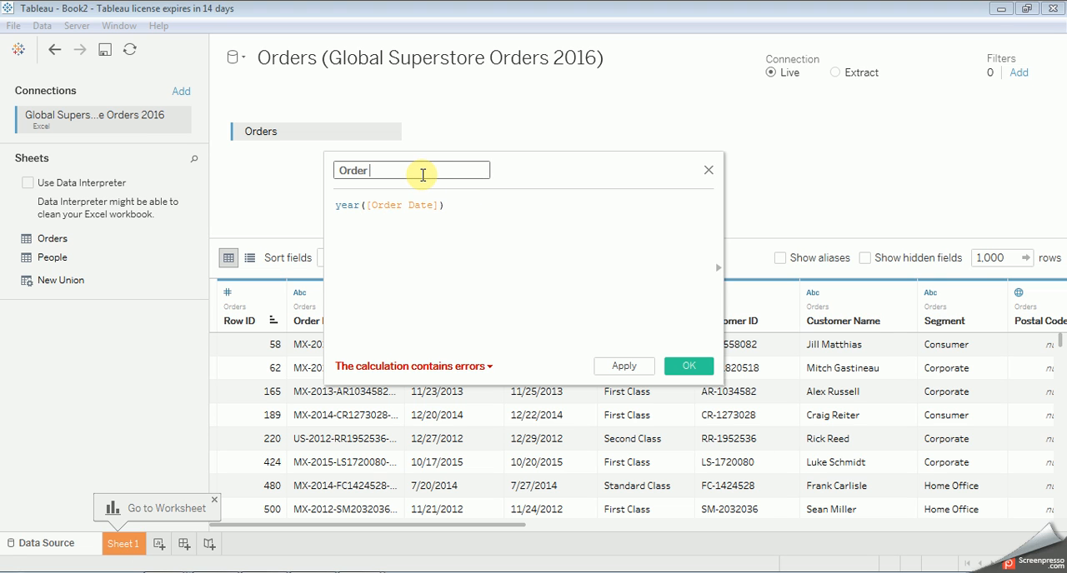
pyautogui.write('Year')
pyautogui.click(455, 240)
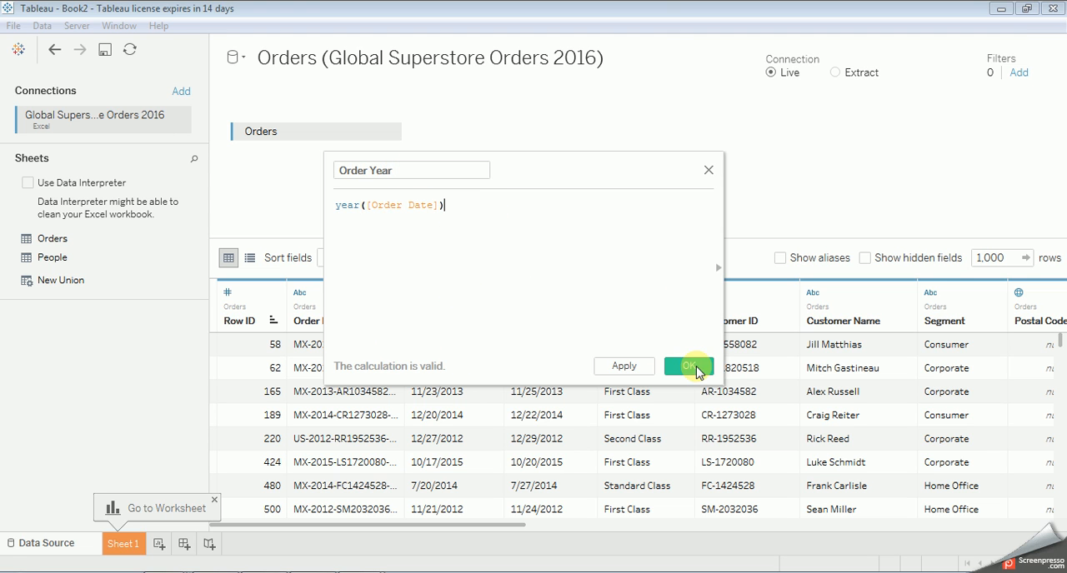
pyautogui.click(691, 366)
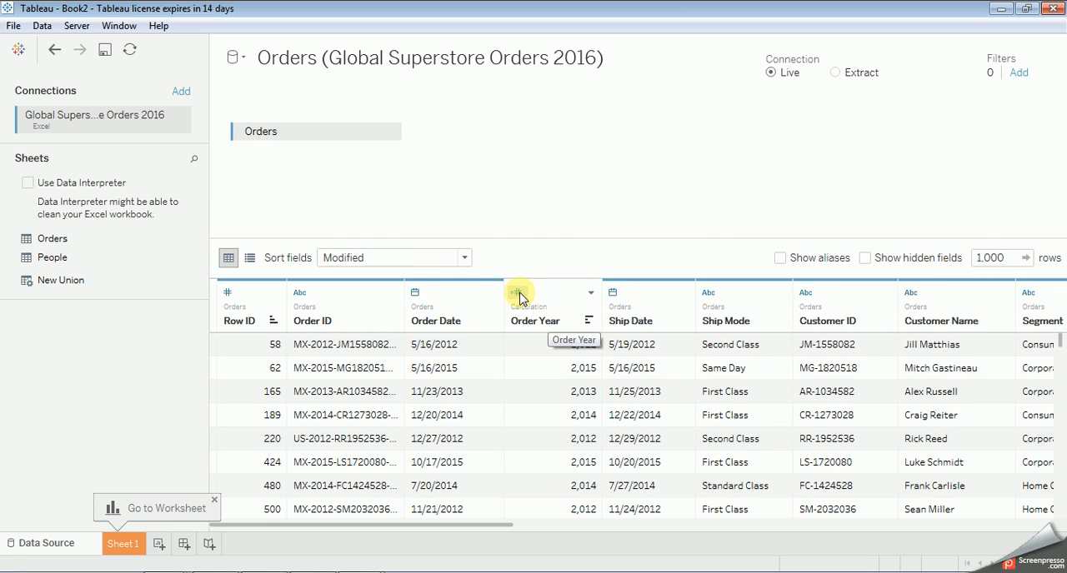
# Step: Review the Order Year column's field options and available data types
pyautogui.click(590, 292)
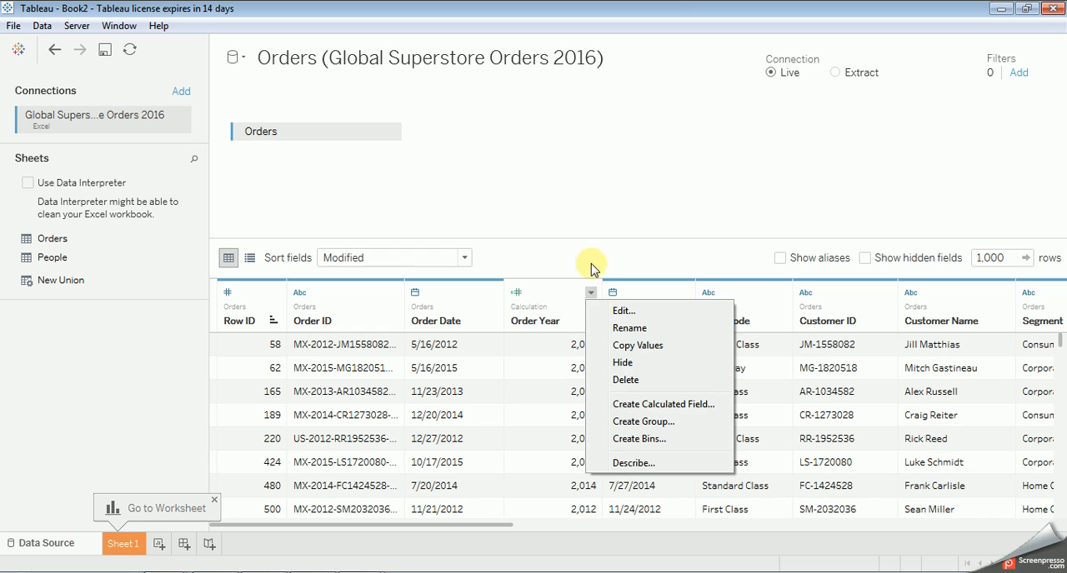
pyautogui.click(600, 180)
pyautogui.click(517, 292)
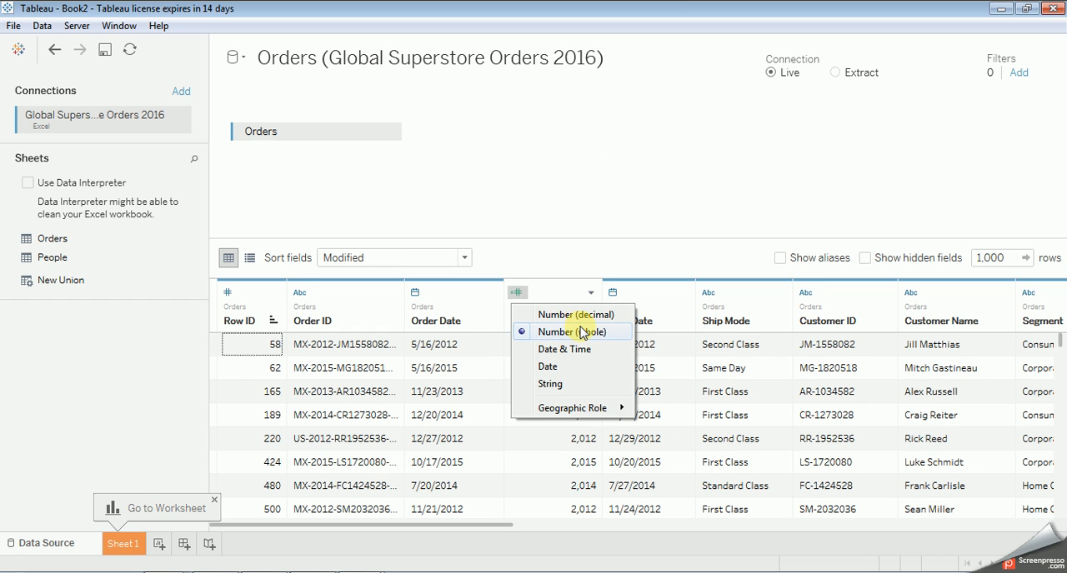
pyautogui.click(578, 168)
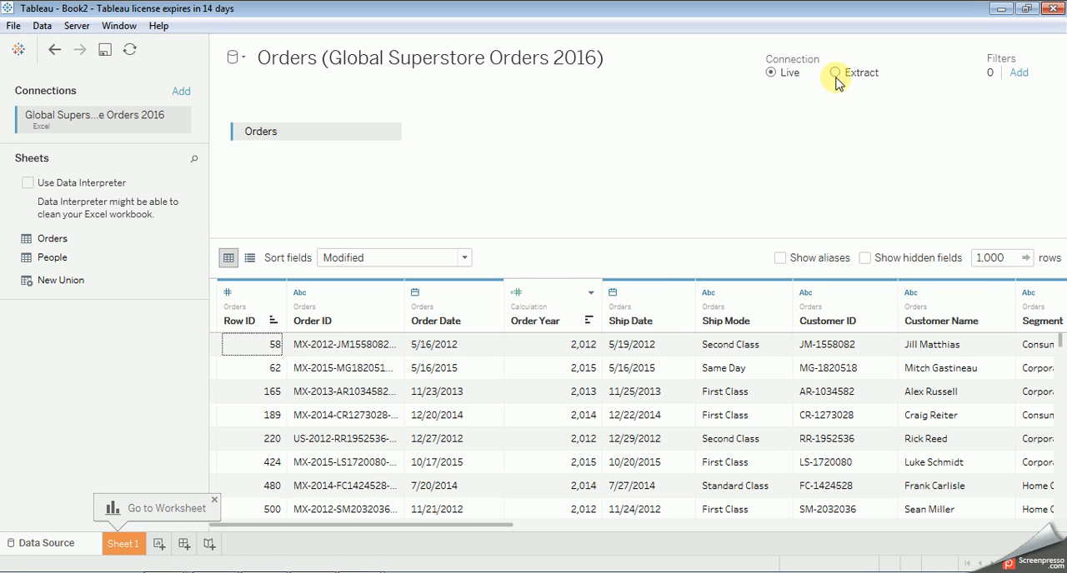
# Step: Switch the Orders connection to an all-rows extract with incremental refresh identified by Order Date, and refresh the data source
pyautogui.click(834, 73)
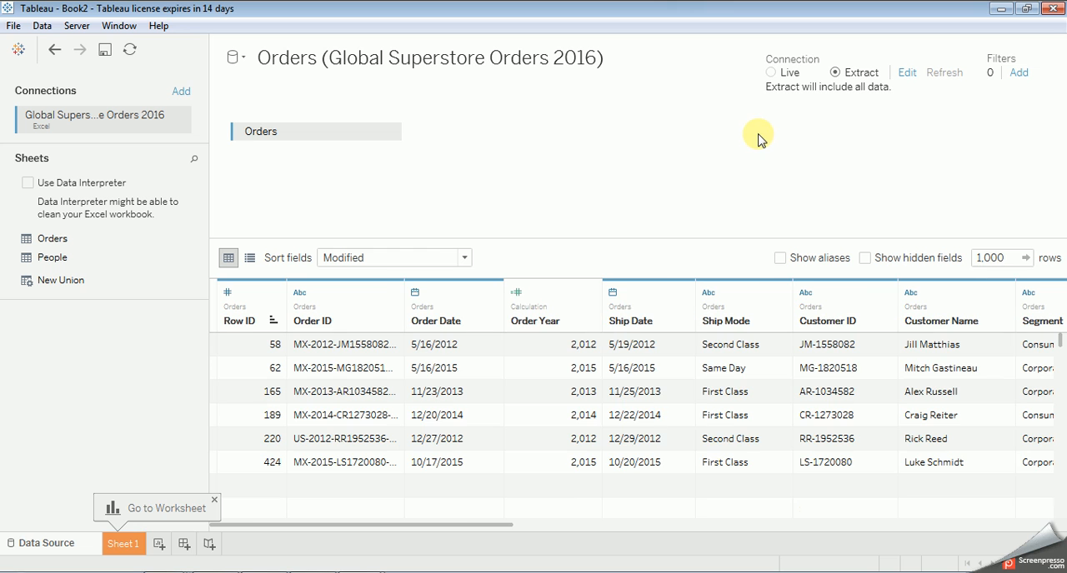
pyautogui.click(907, 73)
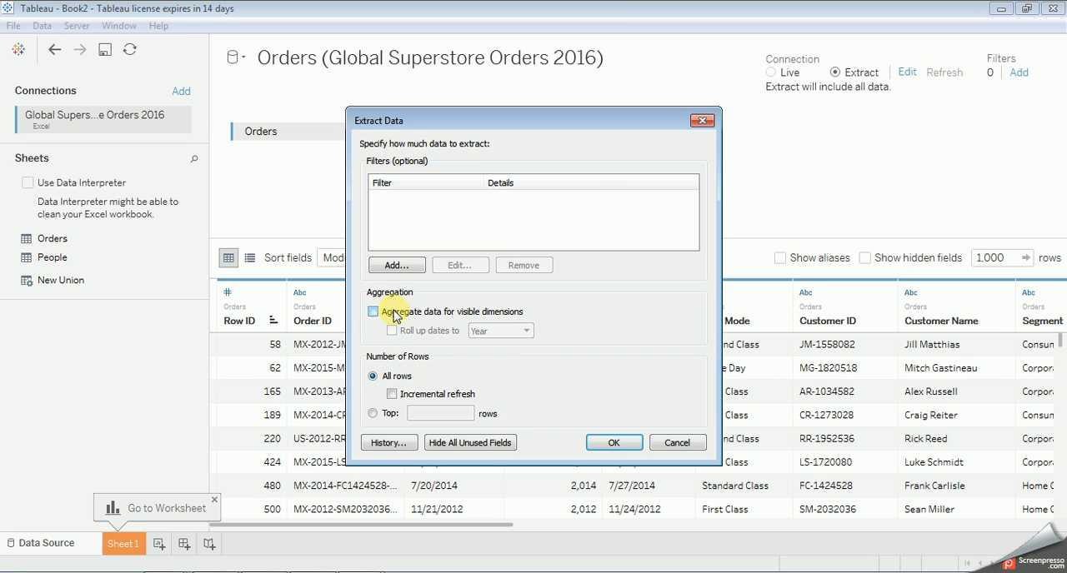
pyautogui.click(393, 395)
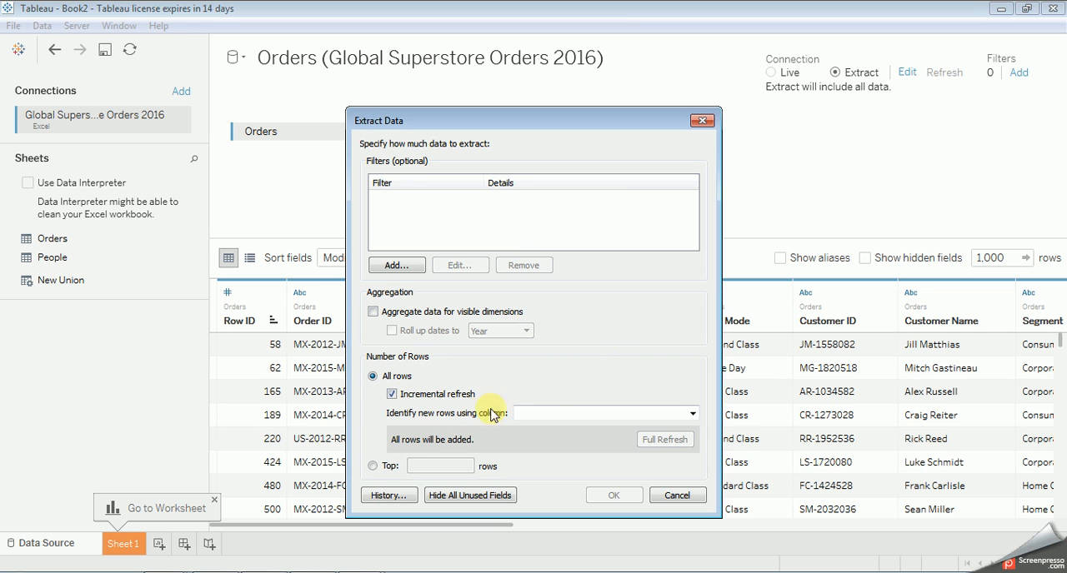
pyautogui.click(692, 414)
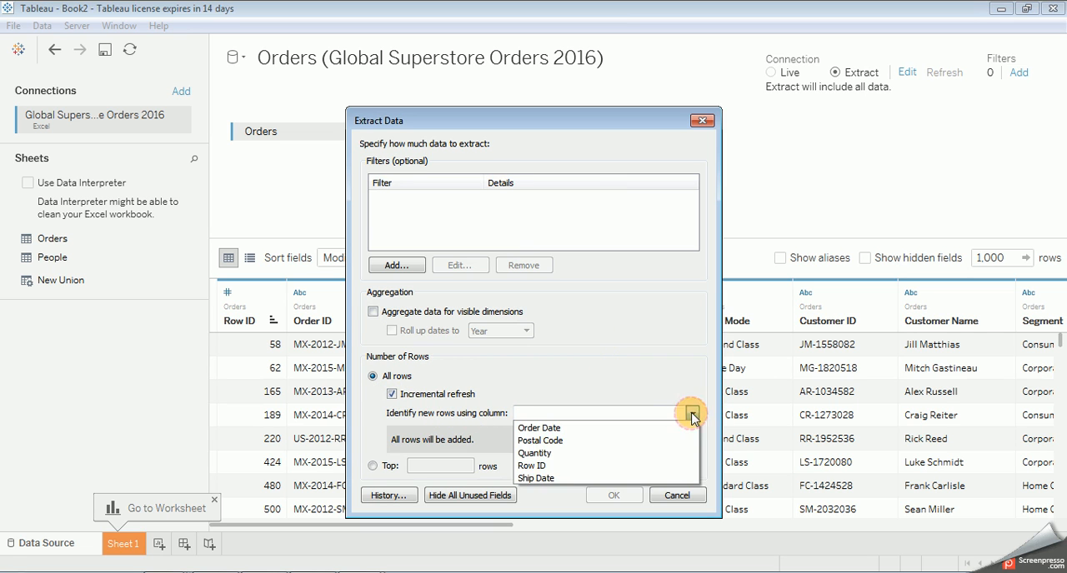
pyautogui.click(567, 427)
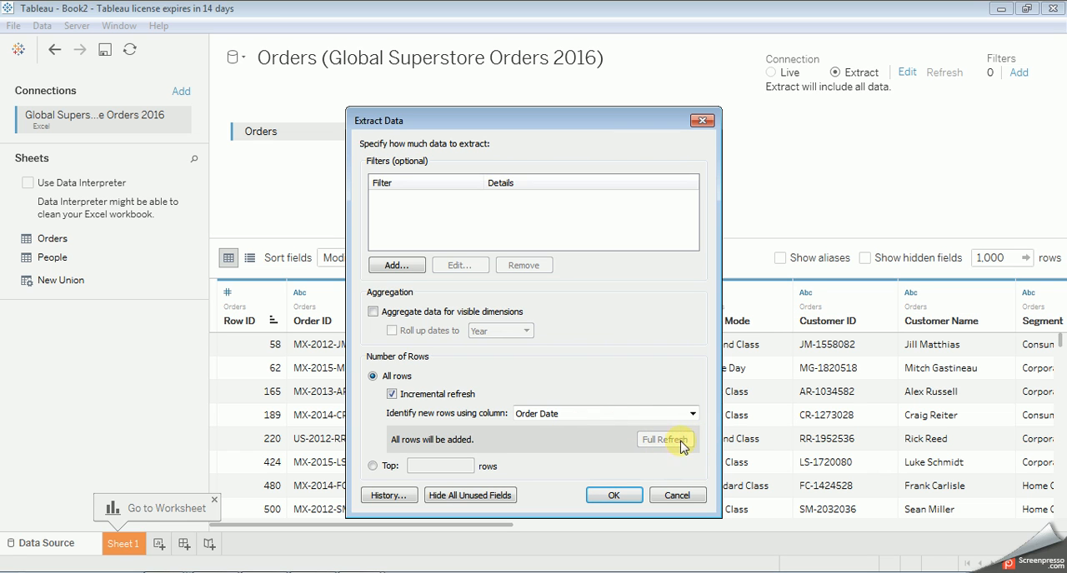
pyautogui.click(614, 493)
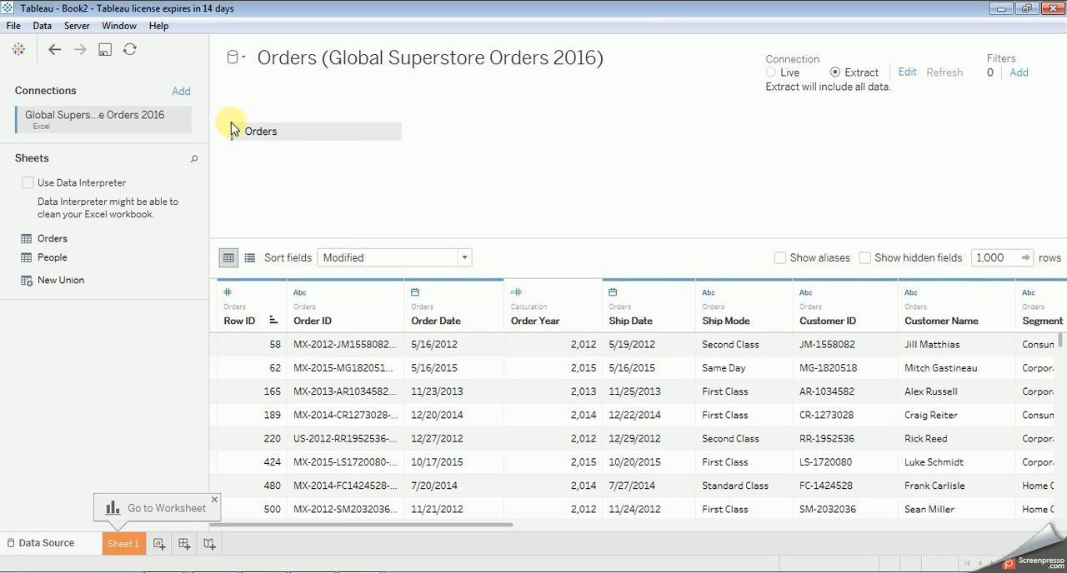
pyautogui.click(130, 51)
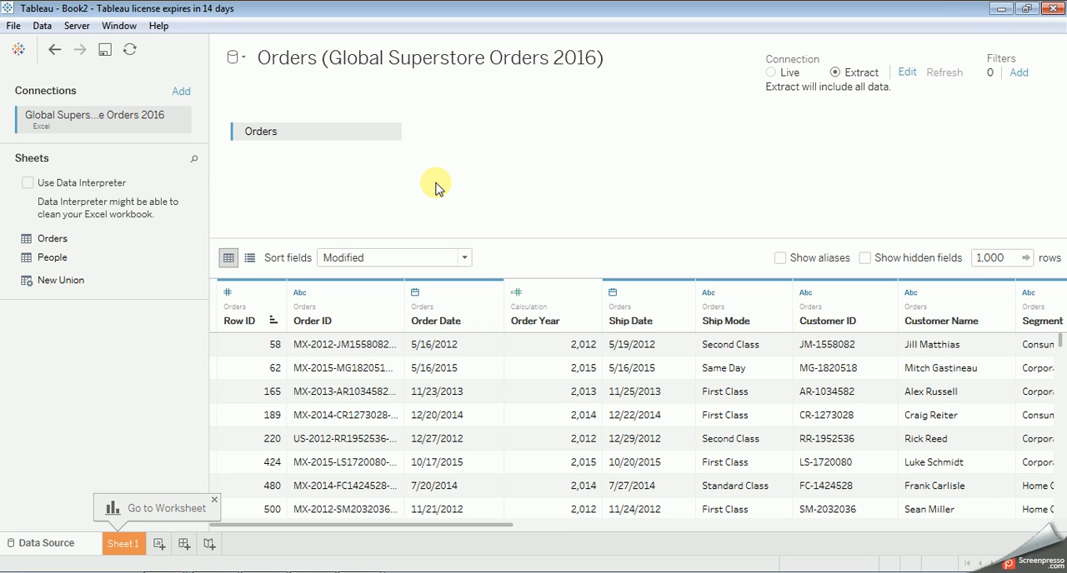
# Step: Join the People sheet to the Orders table and review the table options of both
pyautogui.moveTo(52, 258); pyautogui.dragTo(409, 142)
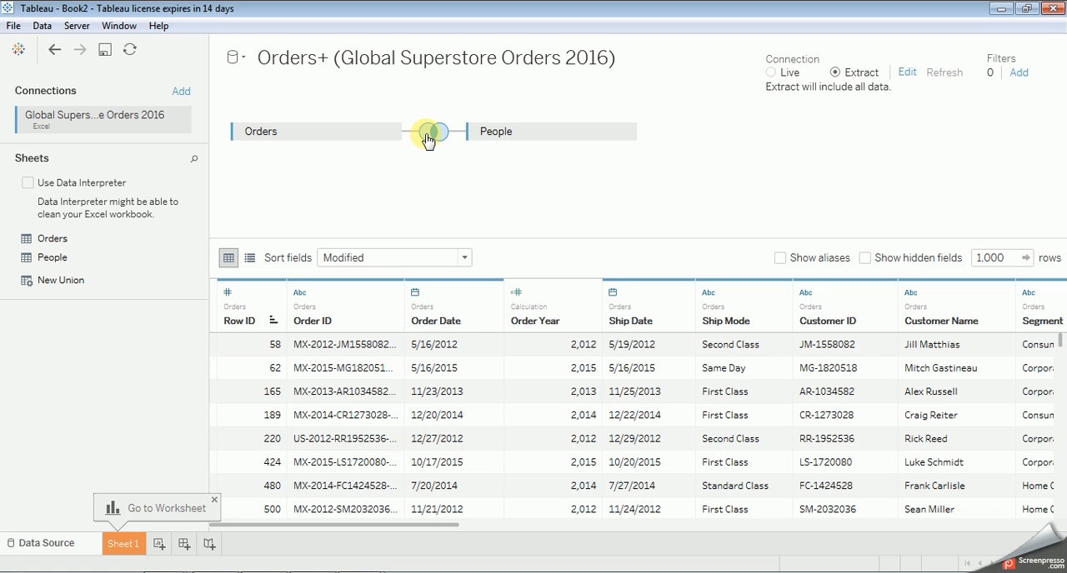
pyautogui.click(389, 137)
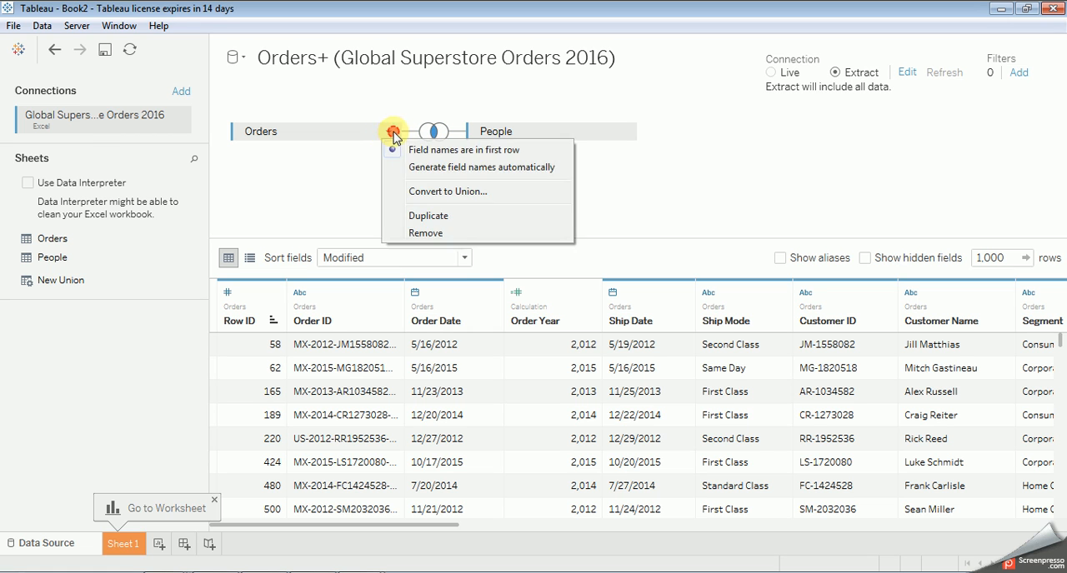
pyautogui.click(388, 137)
pyautogui.click(387, 137)
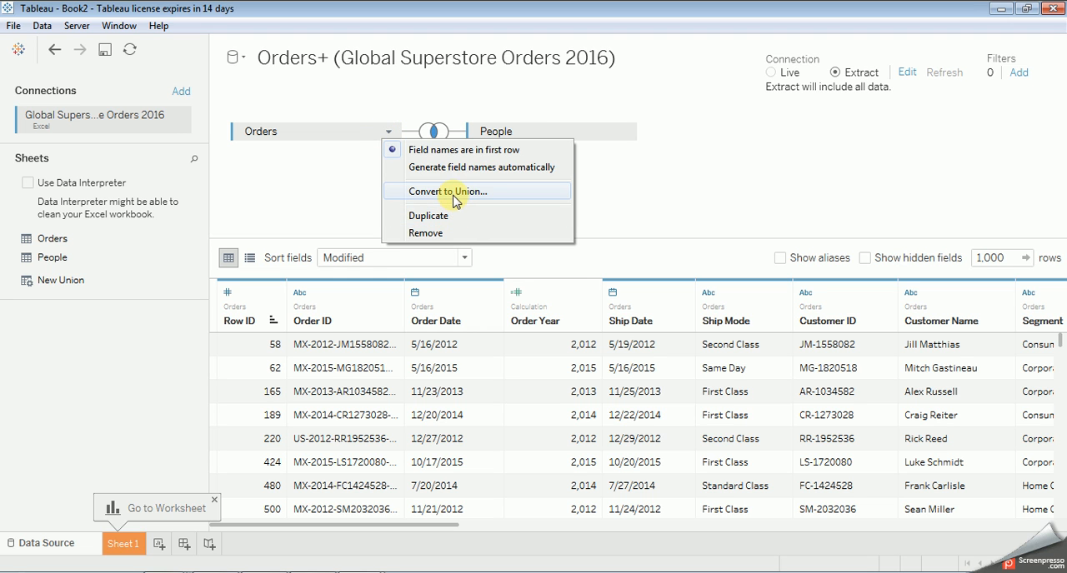
pyautogui.click(522, 127)
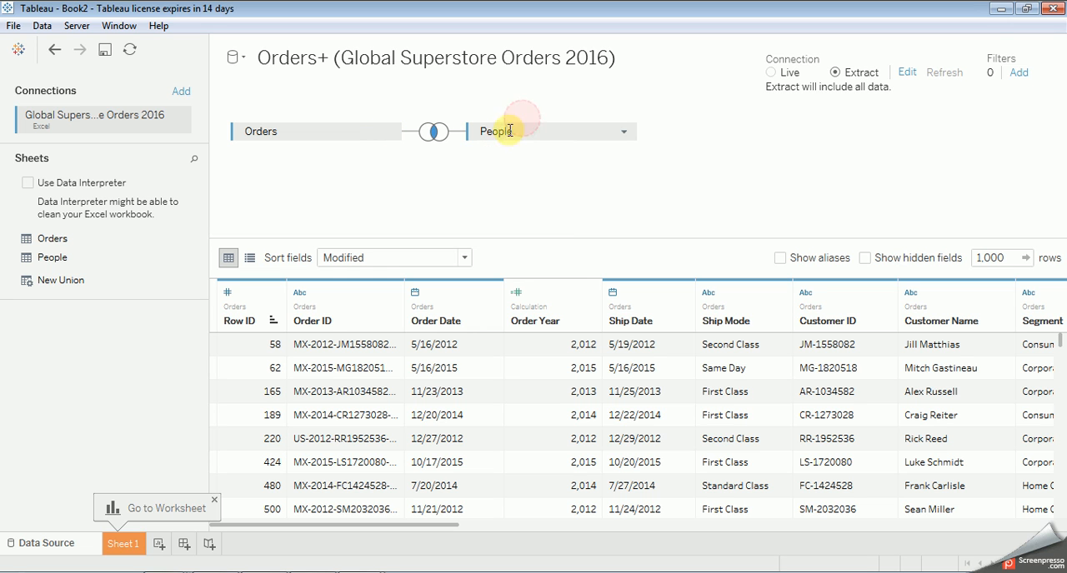
pyautogui.click(623, 131)
pyautogui.click(491, 146)
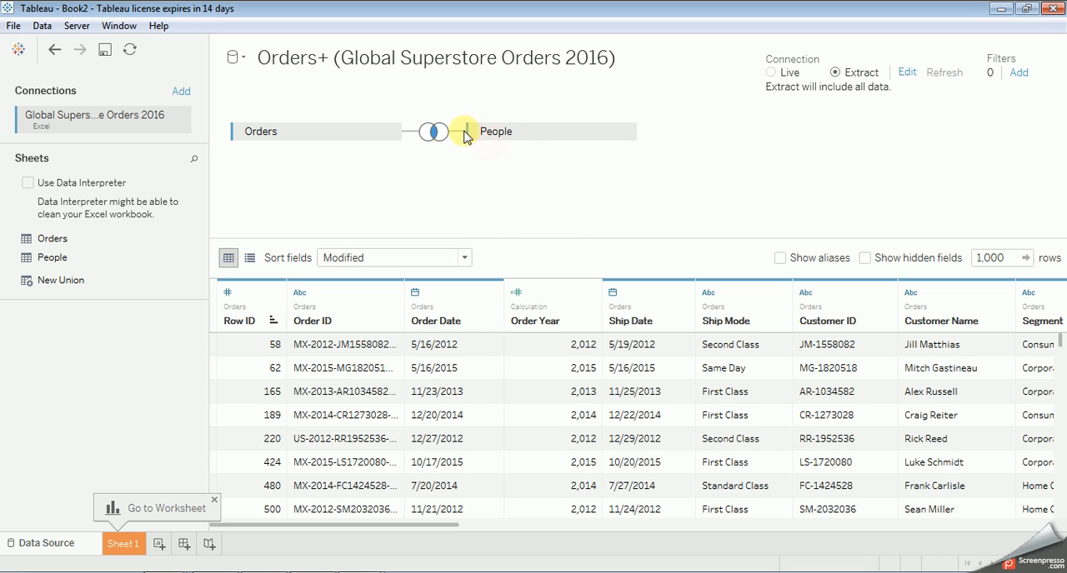
# Step: Examine the join types between Orders and People and the fields available on each side of the Region join clause
pyautogui.click(434, 132)
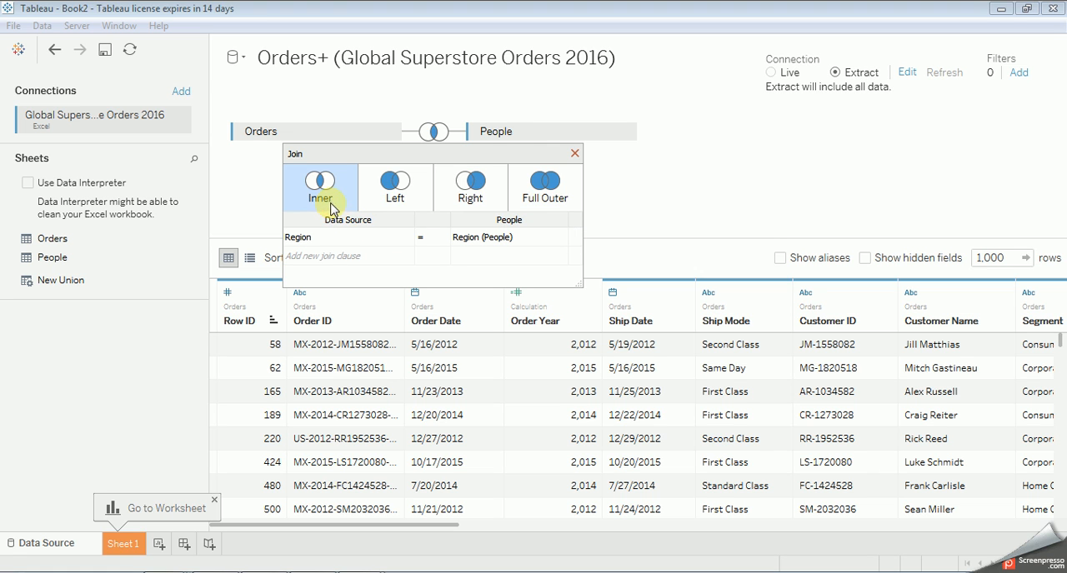
pyautogui.click(404, 237)
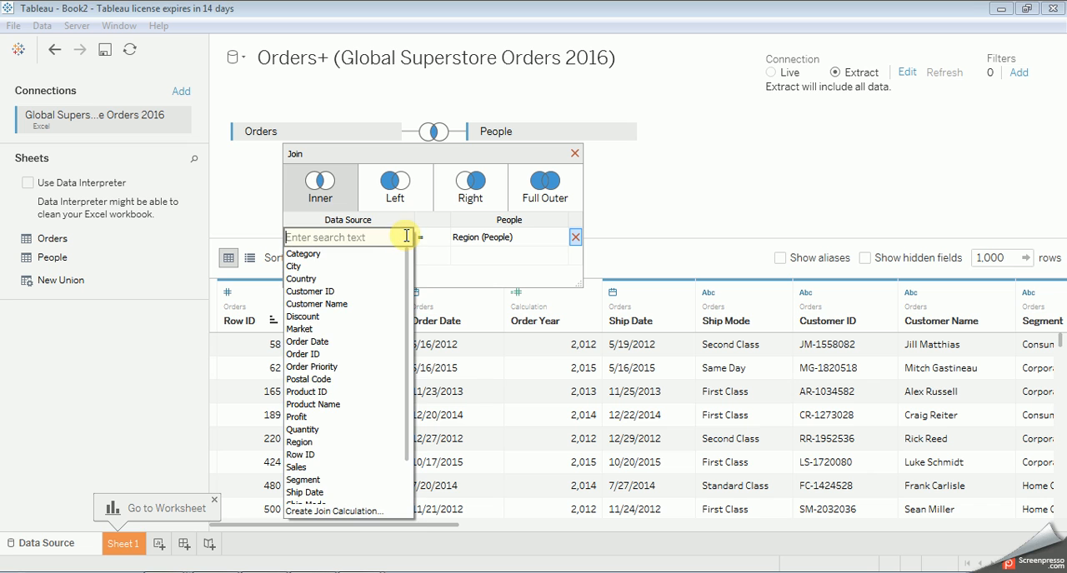
pyautogui.click(430, 218)
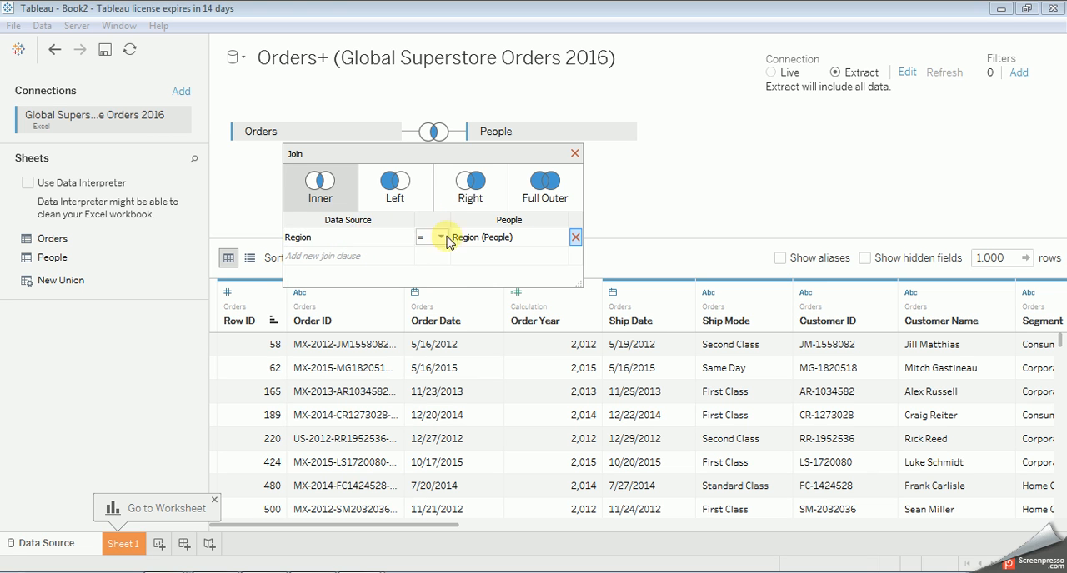
pyautogui.click(561, 237)
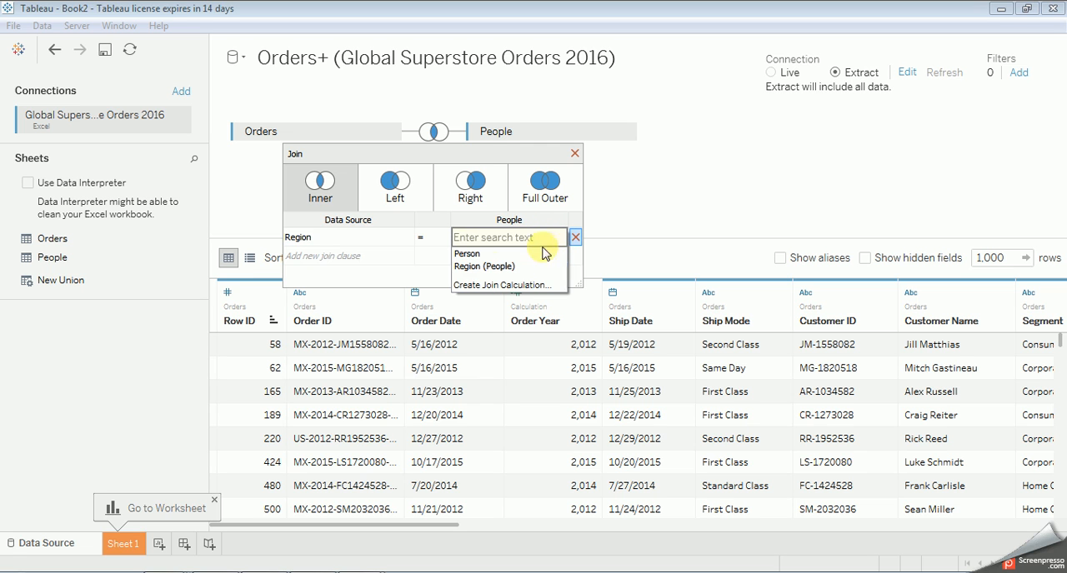
pyautogui.click(650, 200)
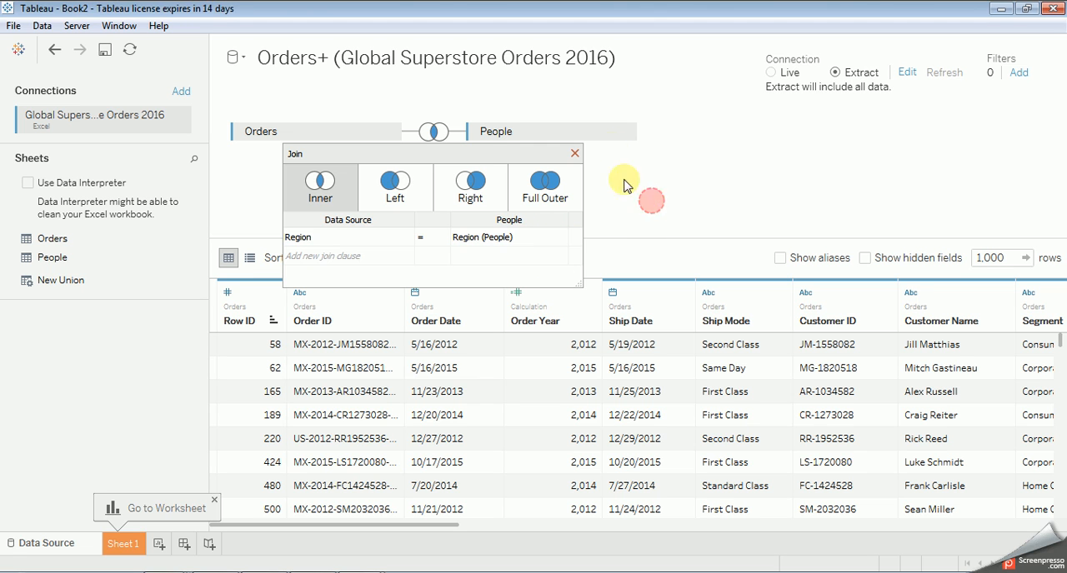
pyautogui.click(574, 153)
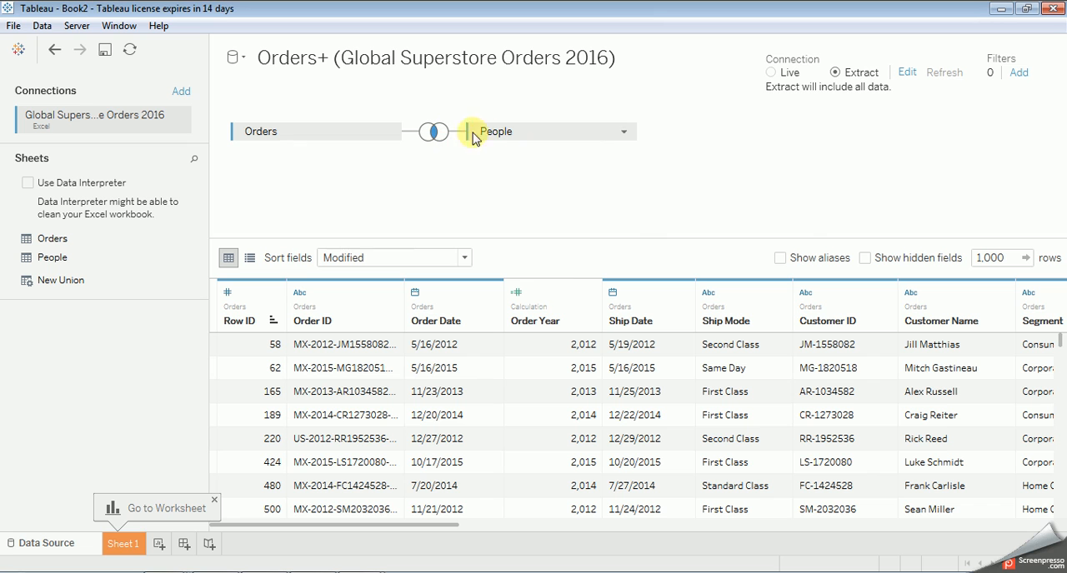
# Step: Remove the People table from the data source
pyautogui.click(625, 135)
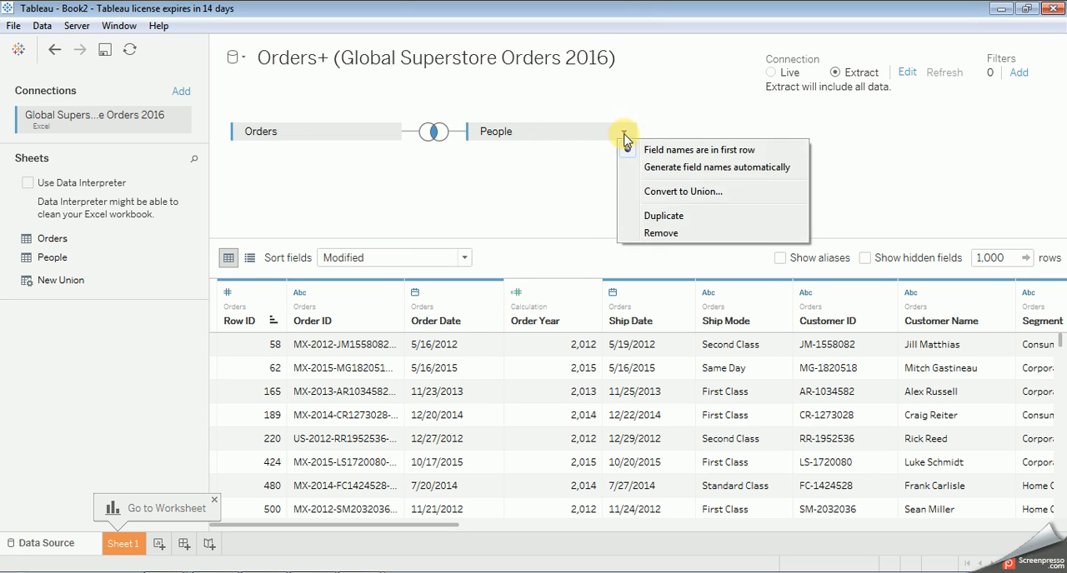
pyautogui.click(657, 233)
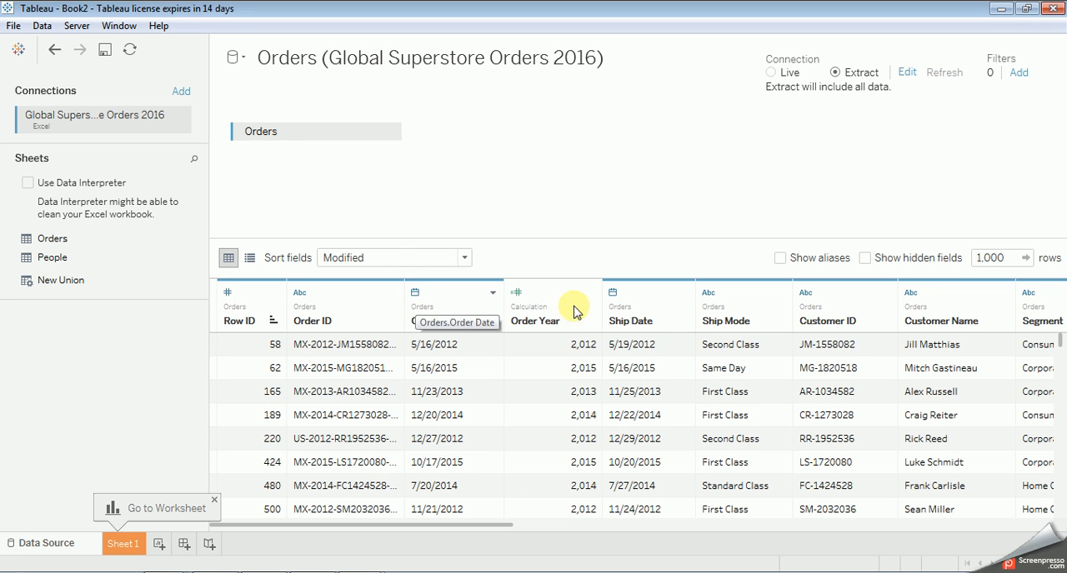
pyautogui.moveTo(492, 529); pyautogui.dragTo(353, 554)
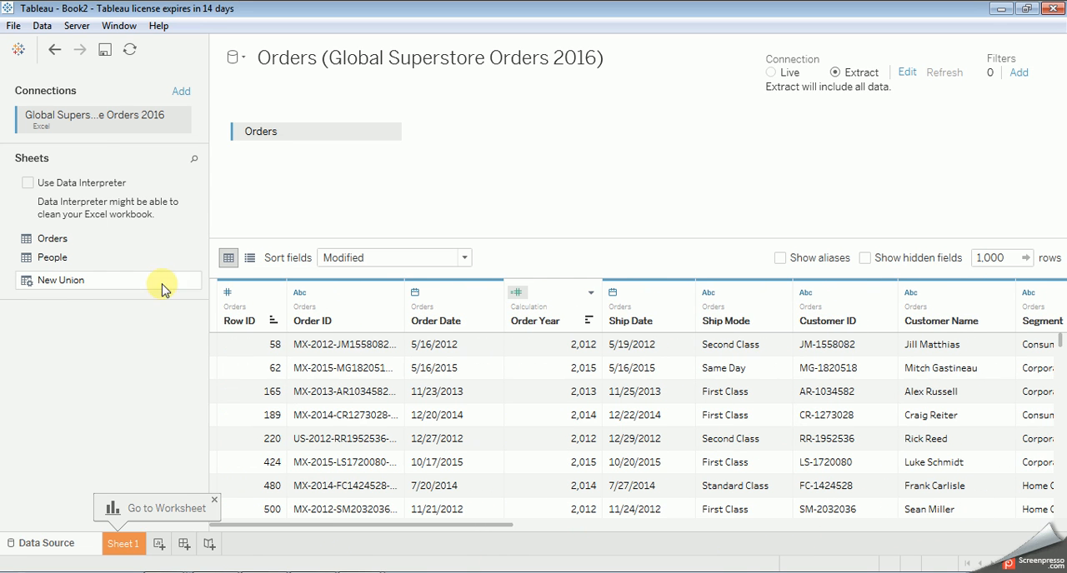
# Step: Save the workbook by creating the pending extract, and check the resulting extract settings
pyautogui.click(104, 51)
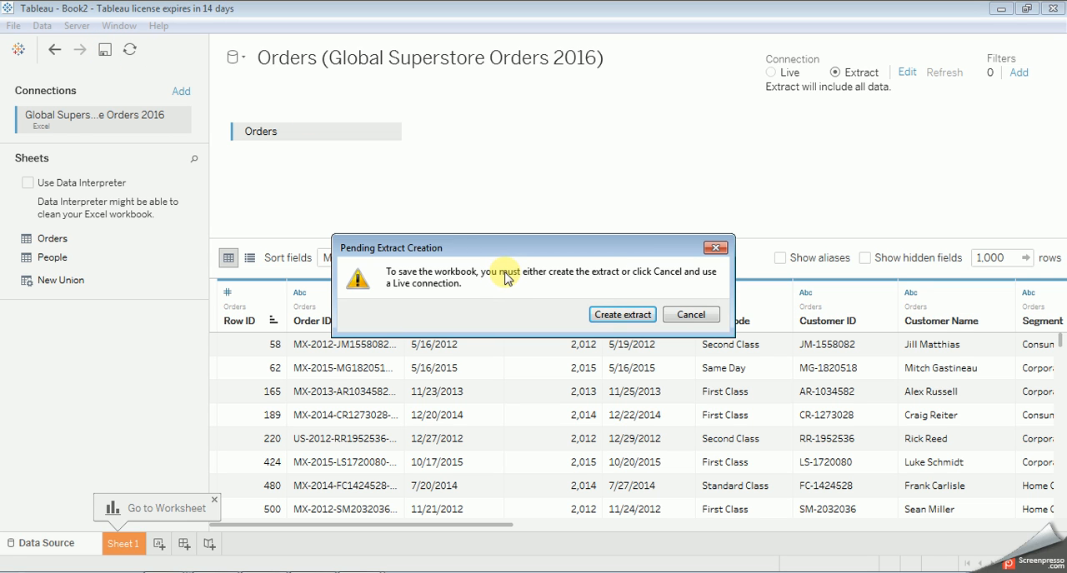
pyautogui.click(615, 312)
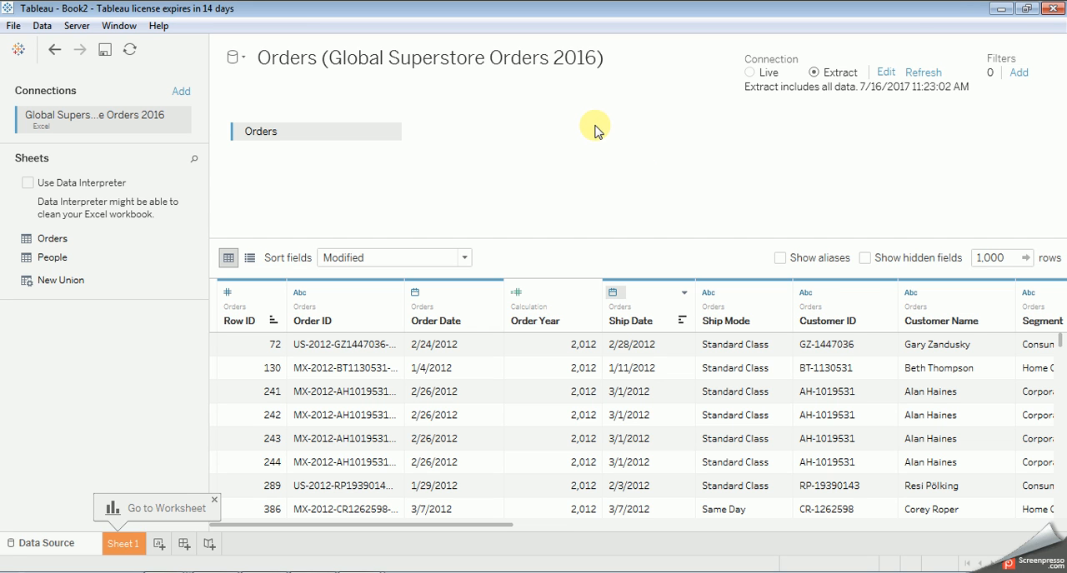
pyautogui.click(885, 75)
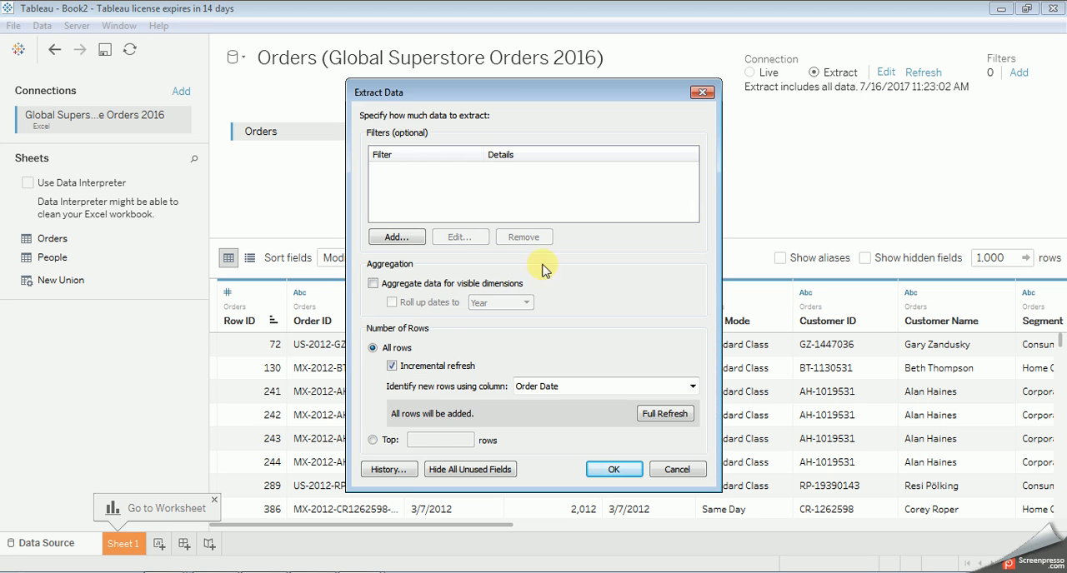
pyautogui.click(612, 469)
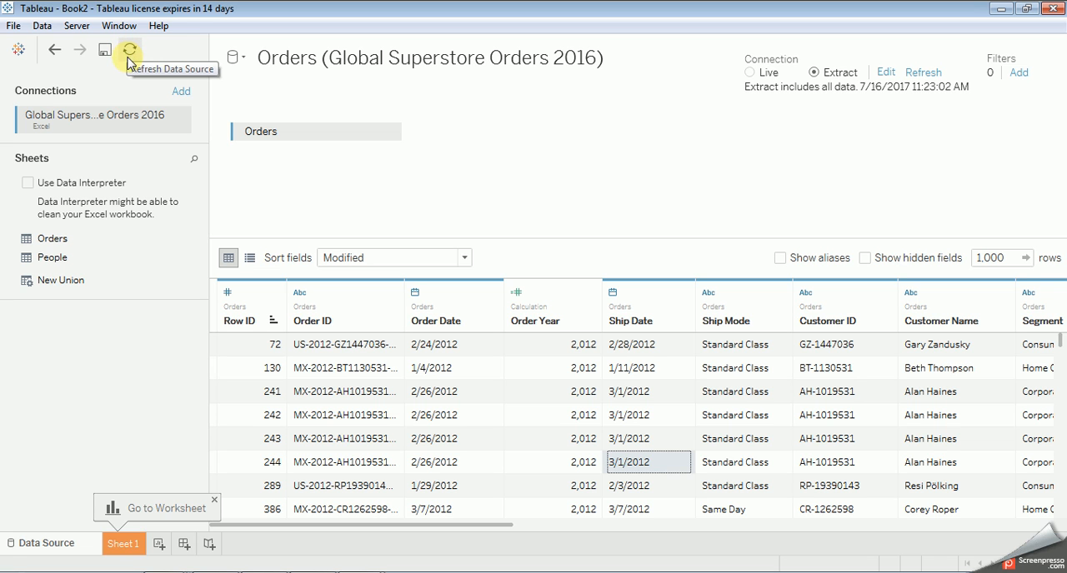
# Step: Refresh the Global Superstore Orders data source and review the other data source commands
pyautogui.click(14, 27)
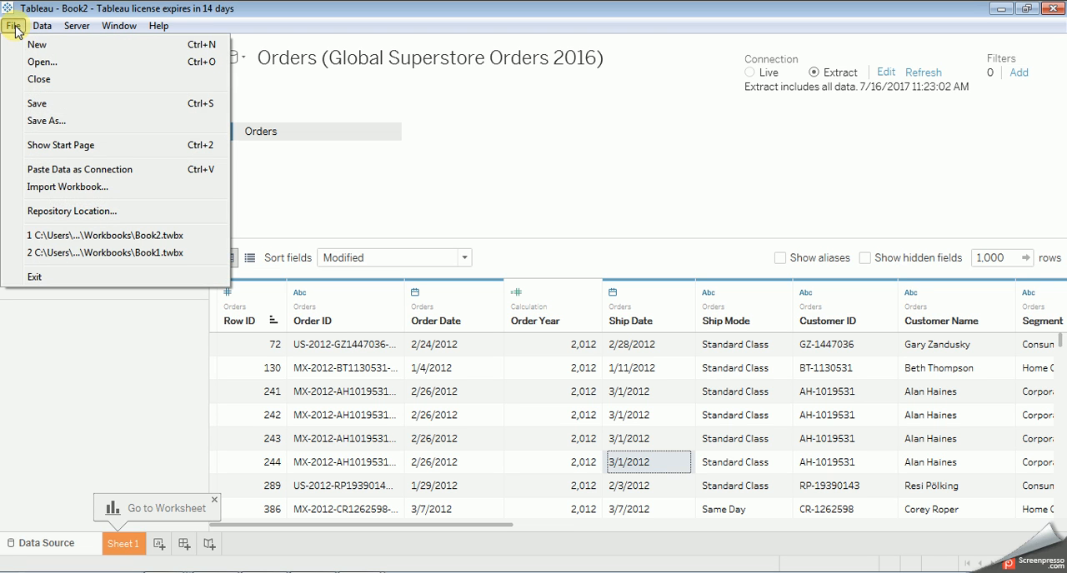
pyautogui.moveTo(41, 29)
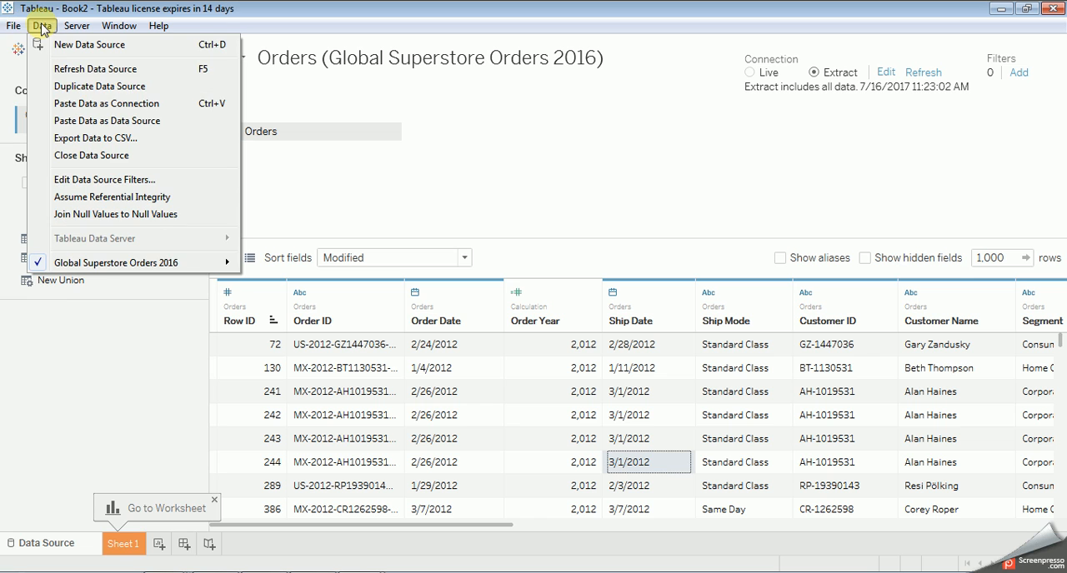
pyautogui.click(90, 73)
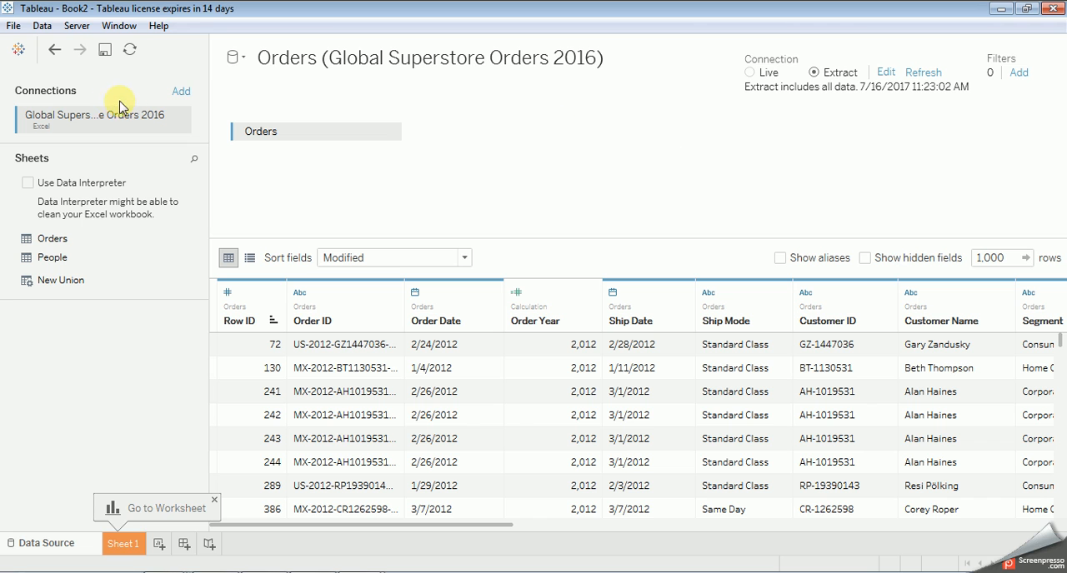
pyautogui.click(75, 26)
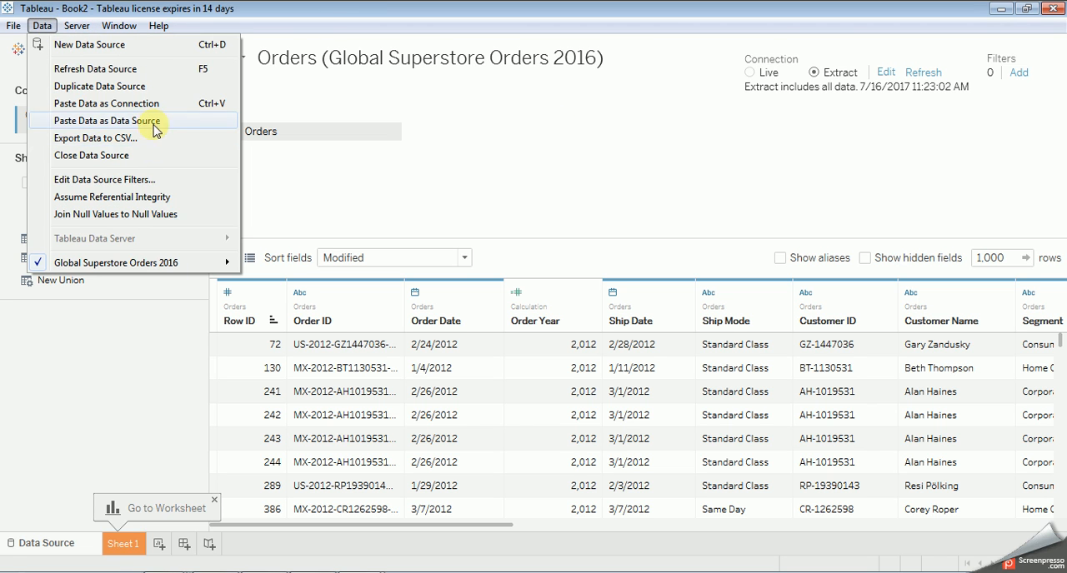
pyautogui.click(642, 163)
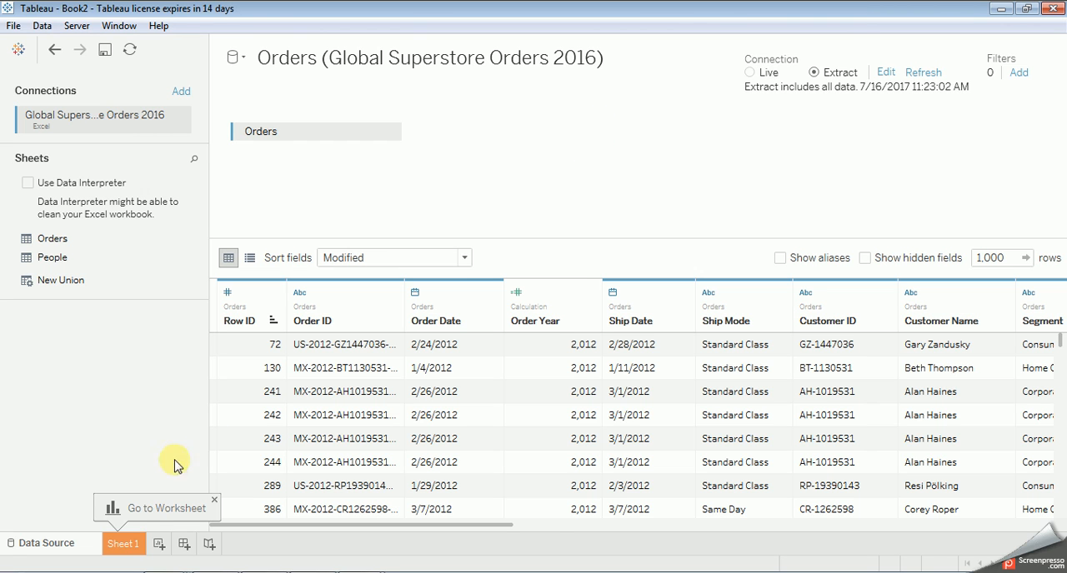
# Step: Go to the Sheet 1 worksheet, rename it Top 10 State and look through its dimensions
pyautogui.click(131, 545)
pyautogui.doubleClick(132, 545)
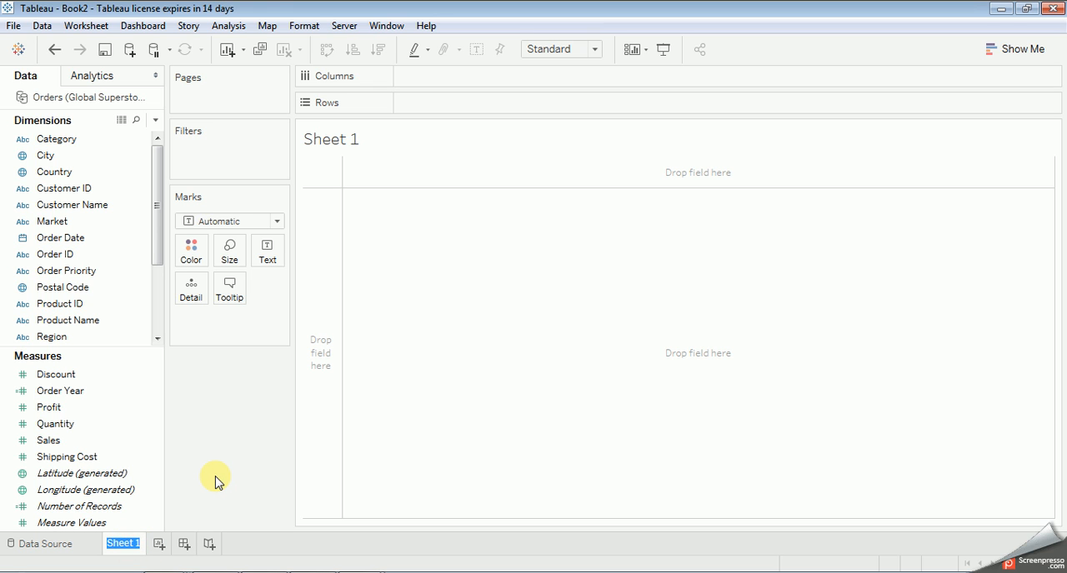
pyautogui.press('BackSpace')
pyautogui.write('Top 10 State')
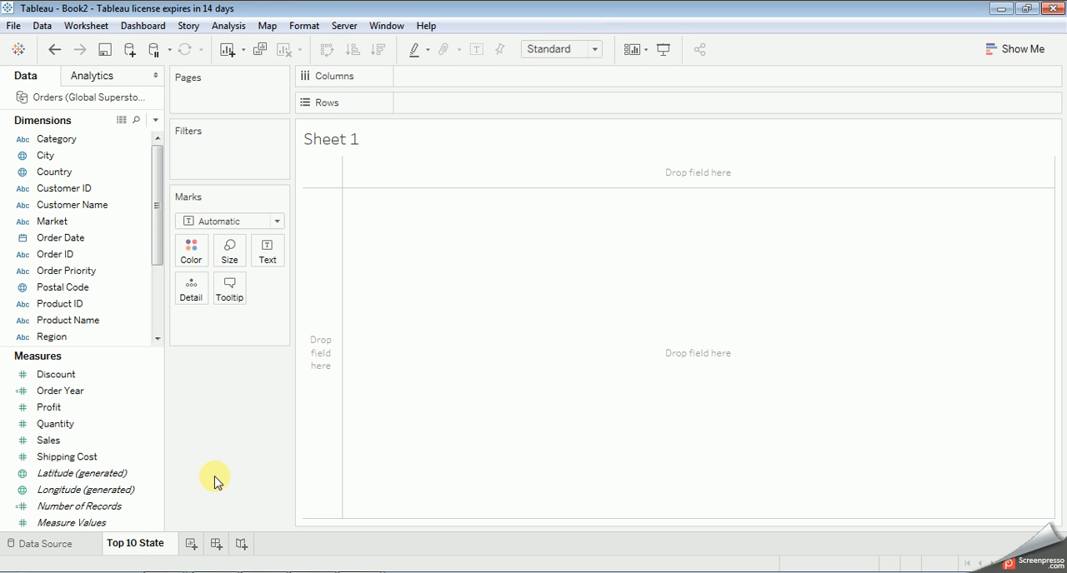
pyautogui.click(192, 473)
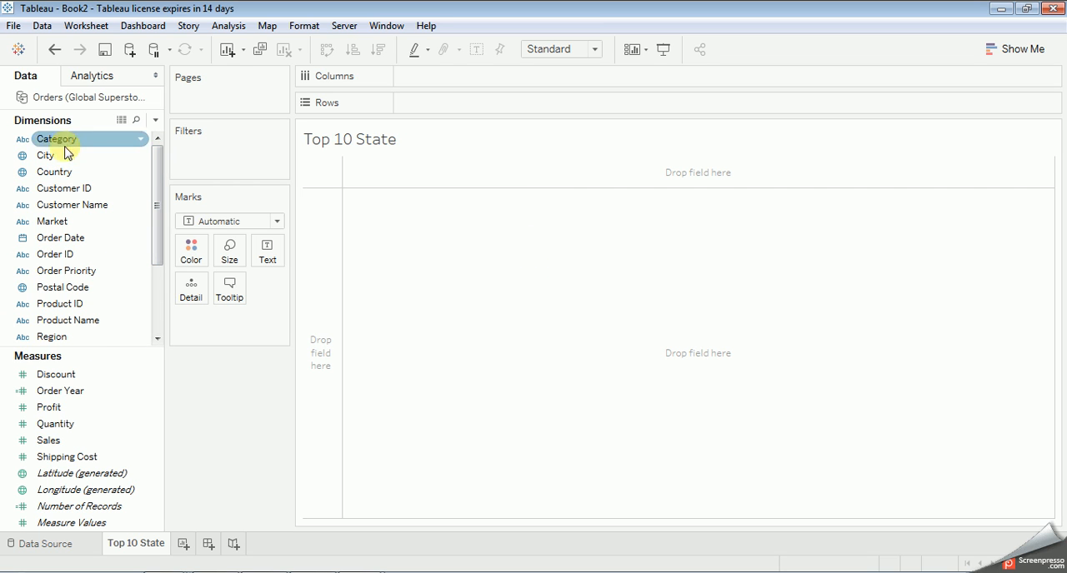
pyautogui.scroll(-3, 100, 292)
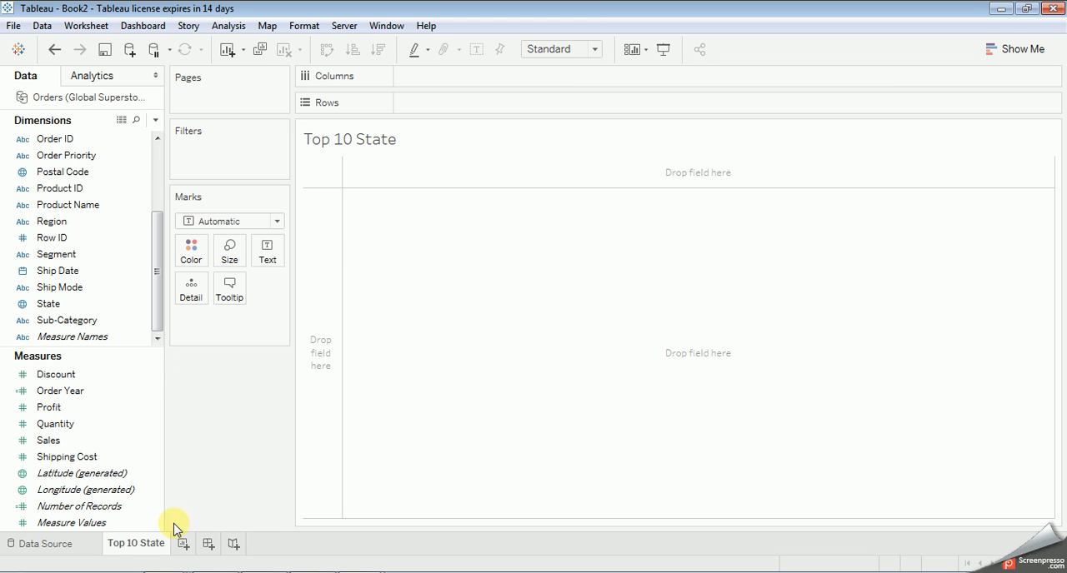
# Step: Switch to Windows Explorer to view the folder of Tableau training videos
pyautogui.click(175, 570)
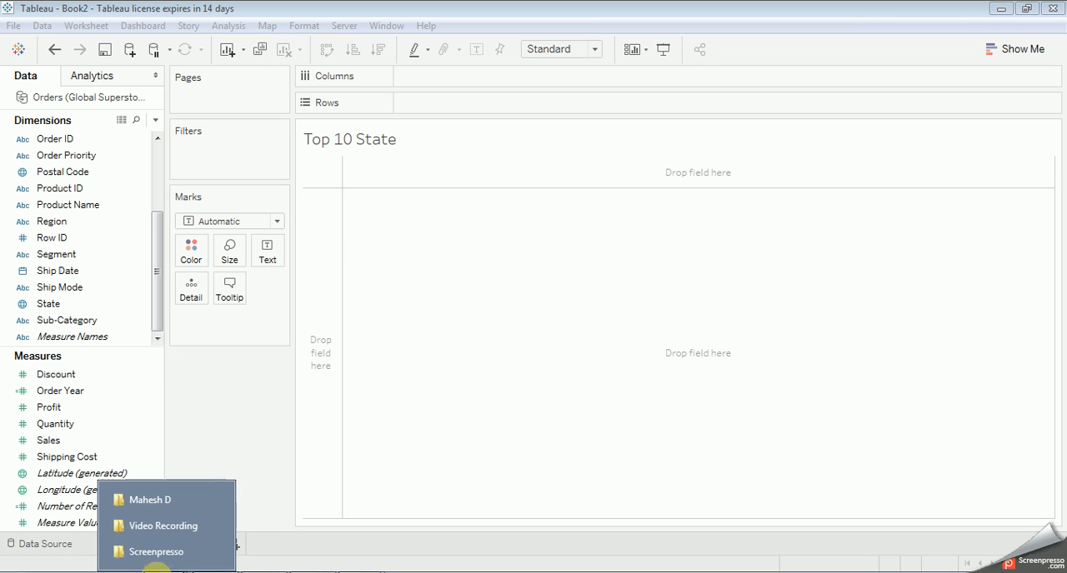
pyautogui.click(143, 500)
pyautogui.click(162, 552)
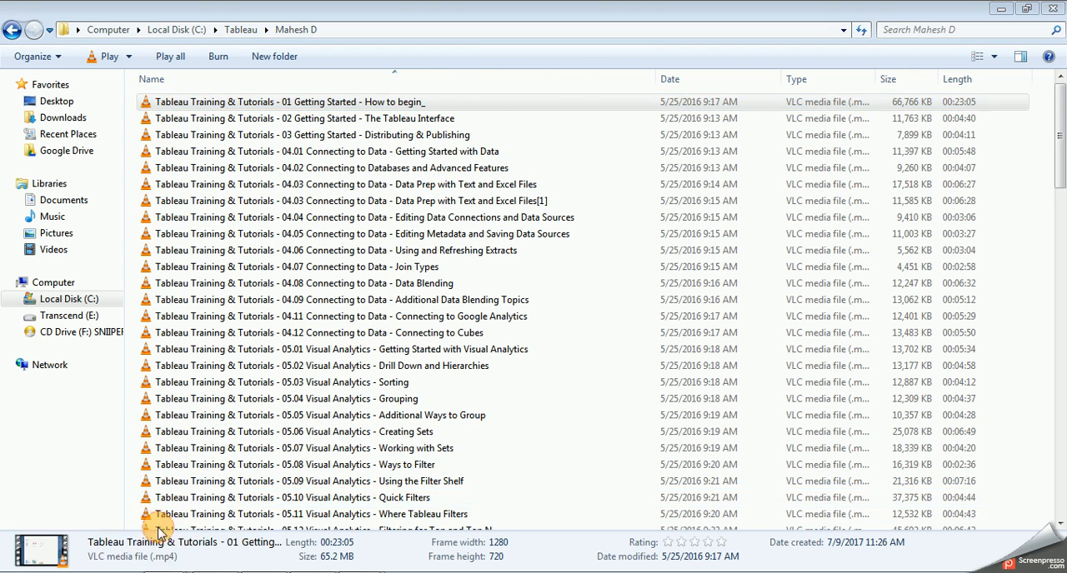
# Step: Open the Global Superstore Orders 2016 workbook from the Documents library in Excel
pyautogui.click(159, 526)
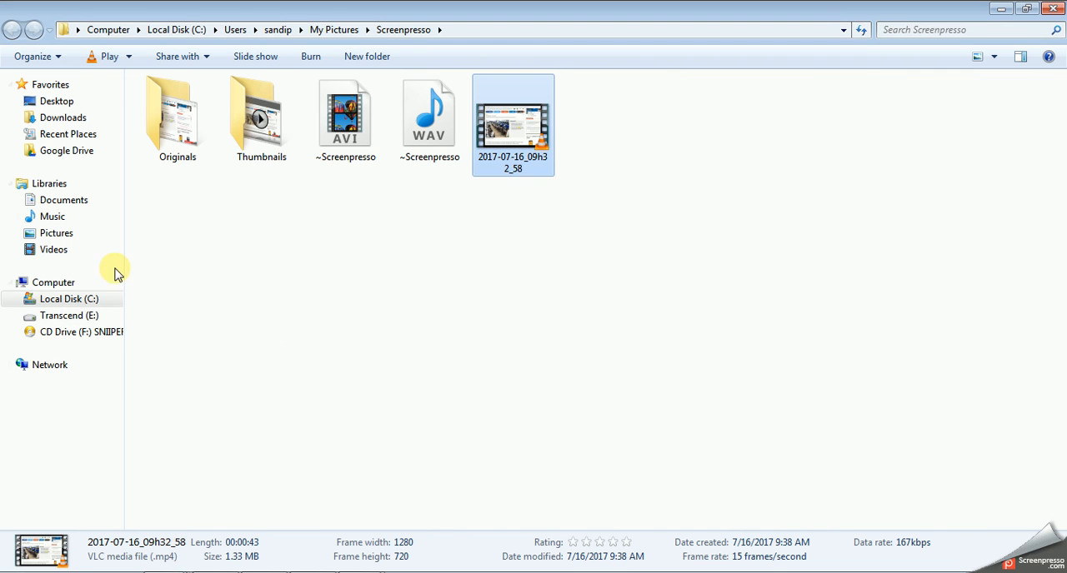
pyautogui.click(65, 202)
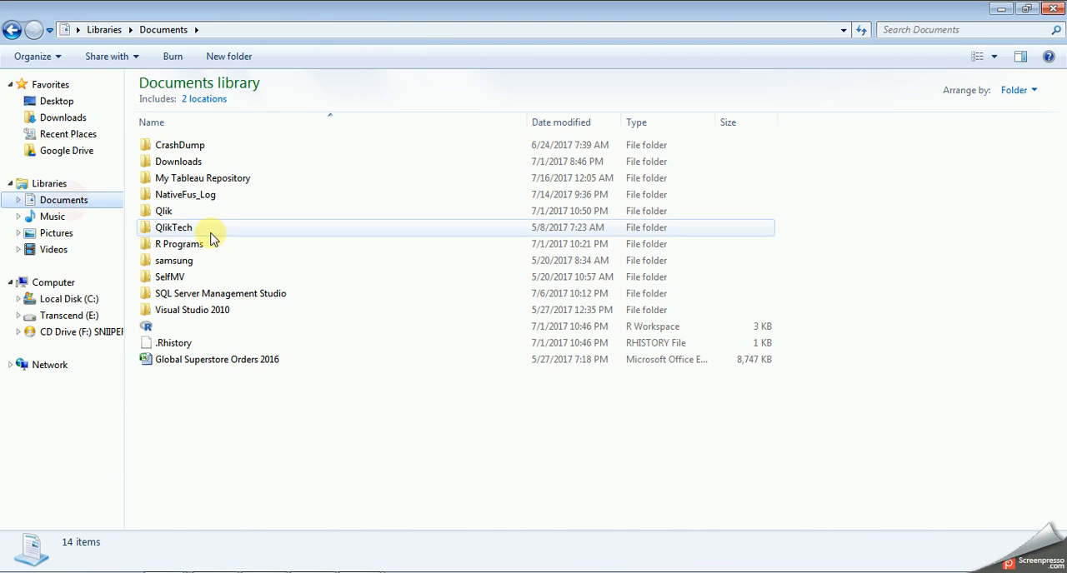
pyautogui.click(215, 360)
pyautogui.doubleClick(215, 360)
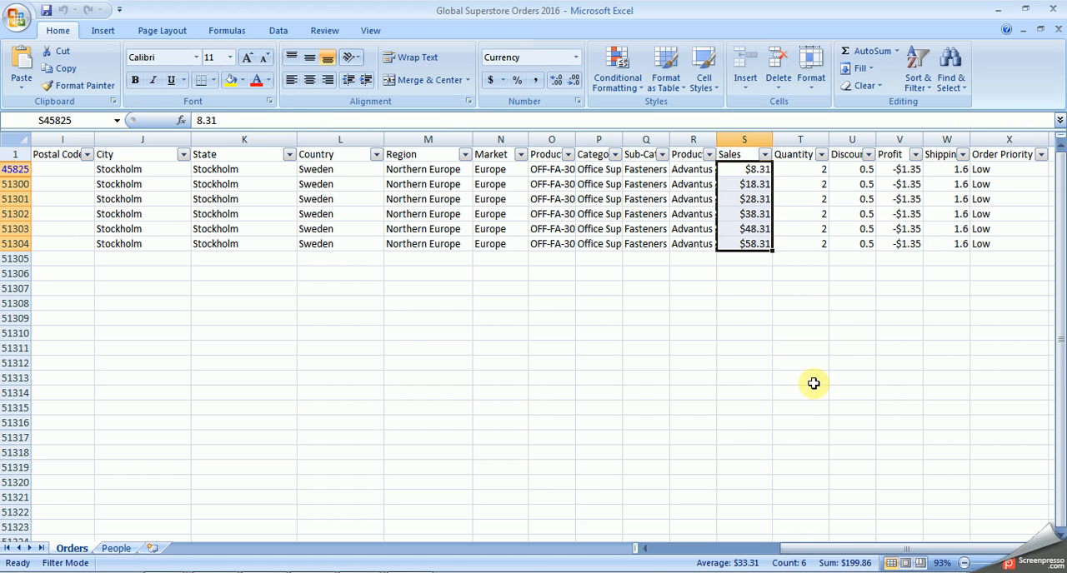
# Step: Include all values again in the Order Date and Customer Name column filters of the Orders sheet
pyautogui.moveTo(779, 548); pyautogui.dragTo(766, 549)
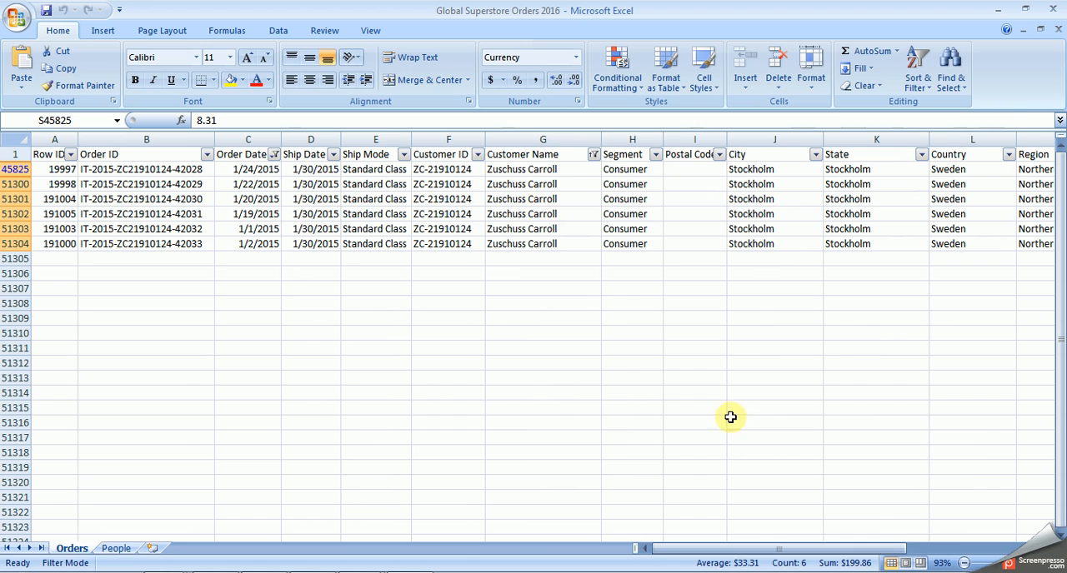
pyautogui.click(275, 157)
pyautogui.click(155, 278)
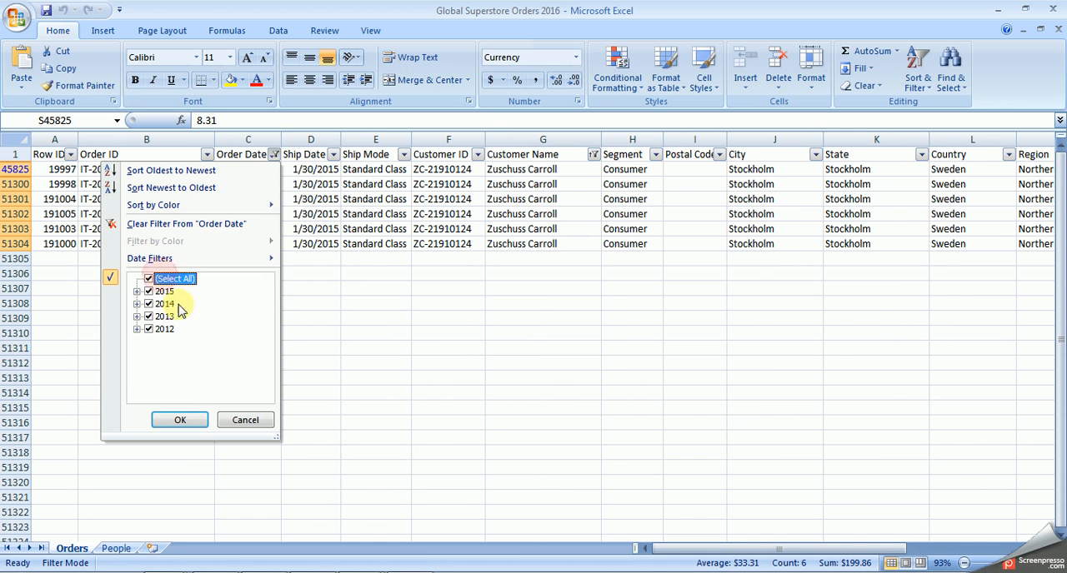
pyautogui.click(184, 419)
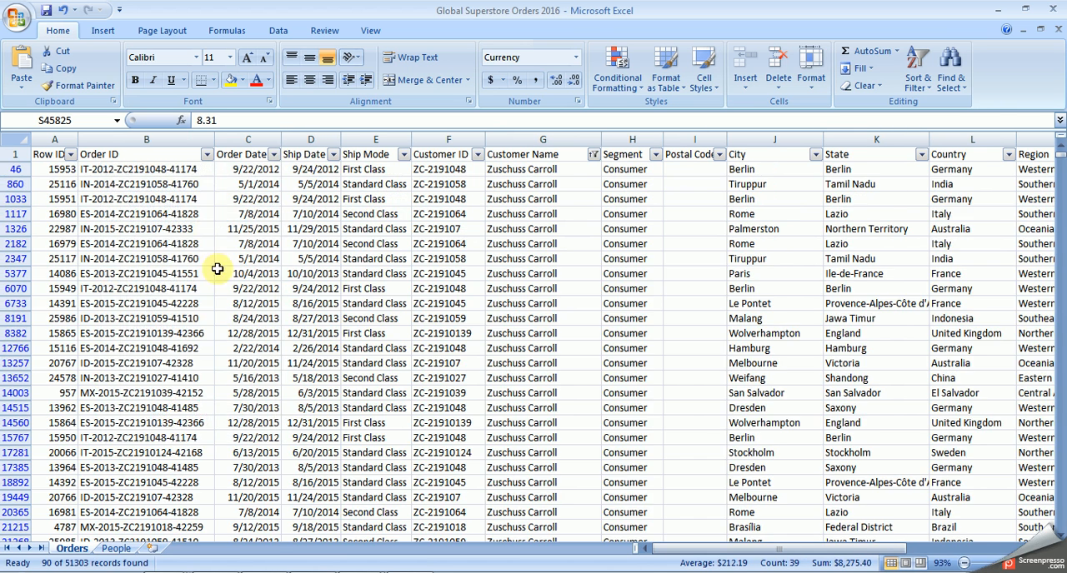
pyautogui.click(593, 154)
pyautogui.click(474, 279)
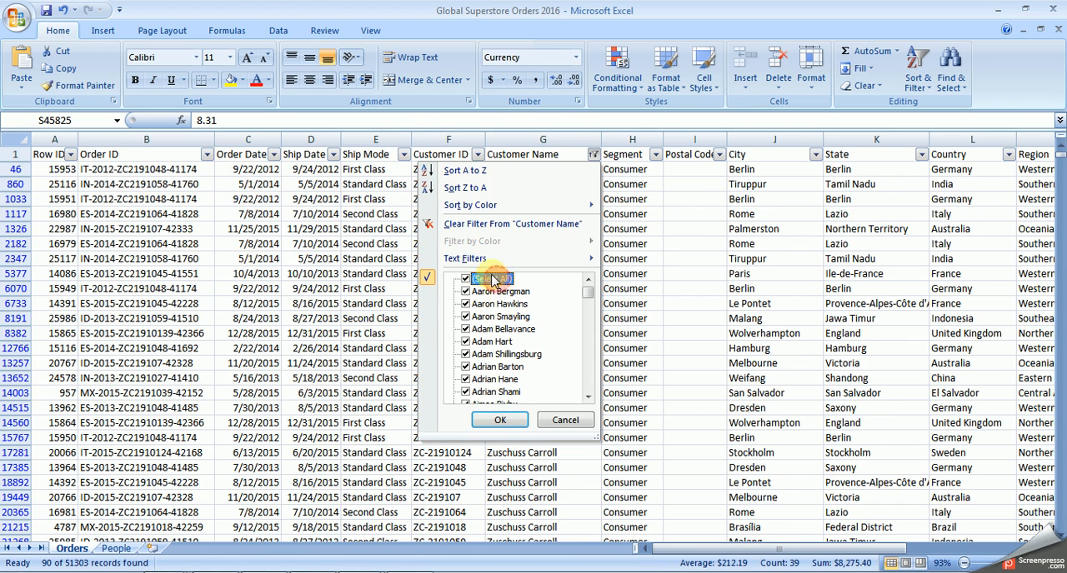
pyautogui.click(499, 420)
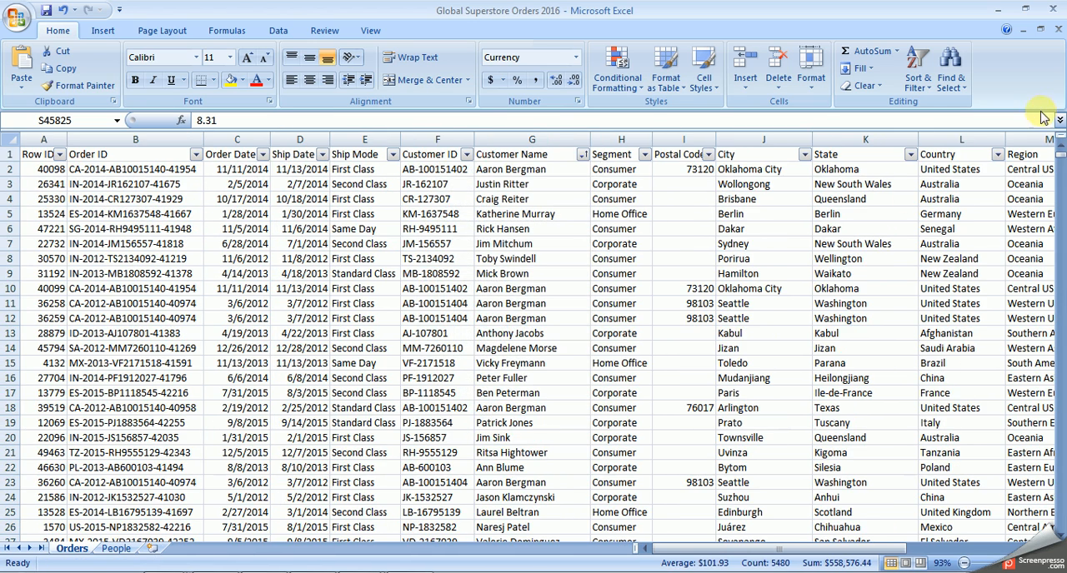
pyautogui.click(998, 155)
pyautogui.click(997, 155)
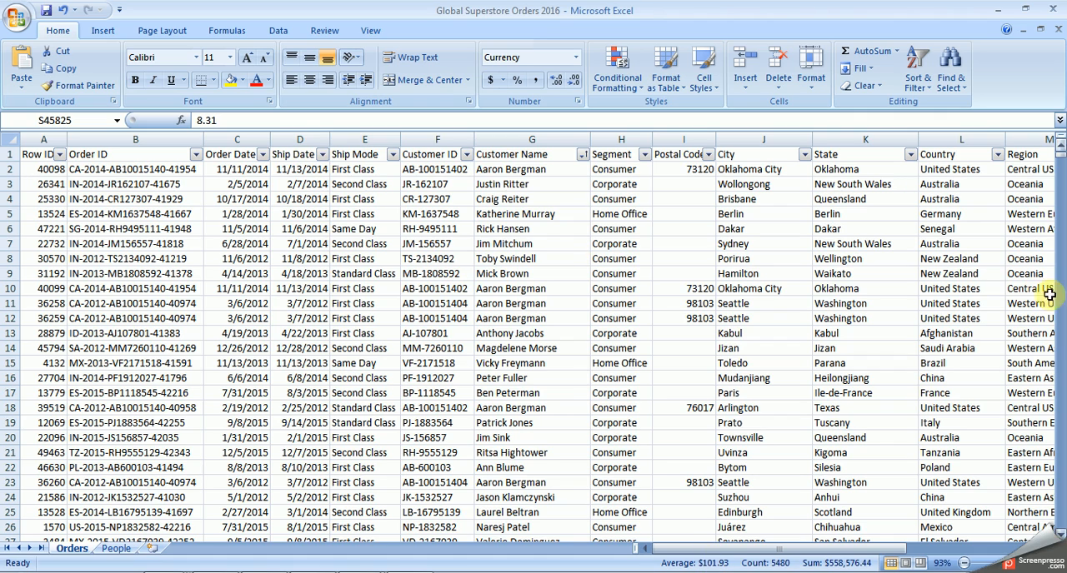
pyautogui.moveTo(792, 550); pyautogui.dragTo(674, 565)
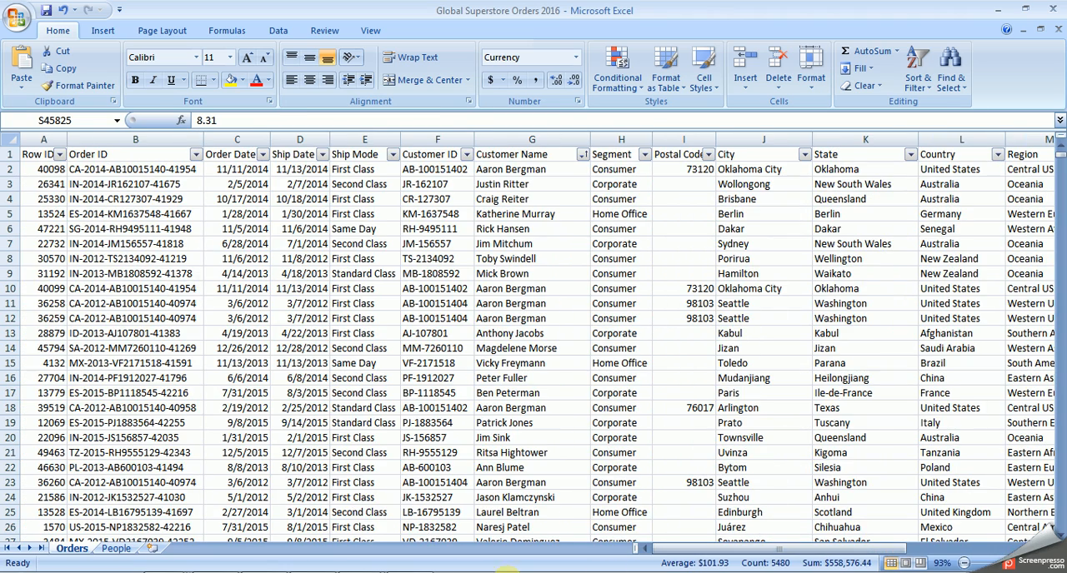
# Step: Close the stray Internet Explorer window, switch back to Tableau and add Sales to Rows on the Top 10 State worksheet
pyautogui.click(367, 572)
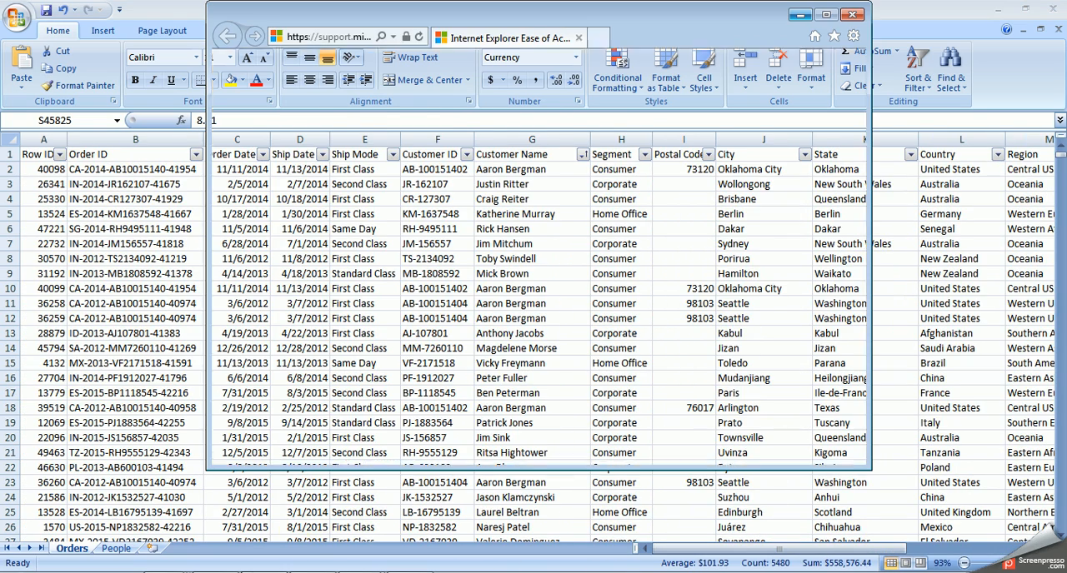
pyautogui.click(850, 15)
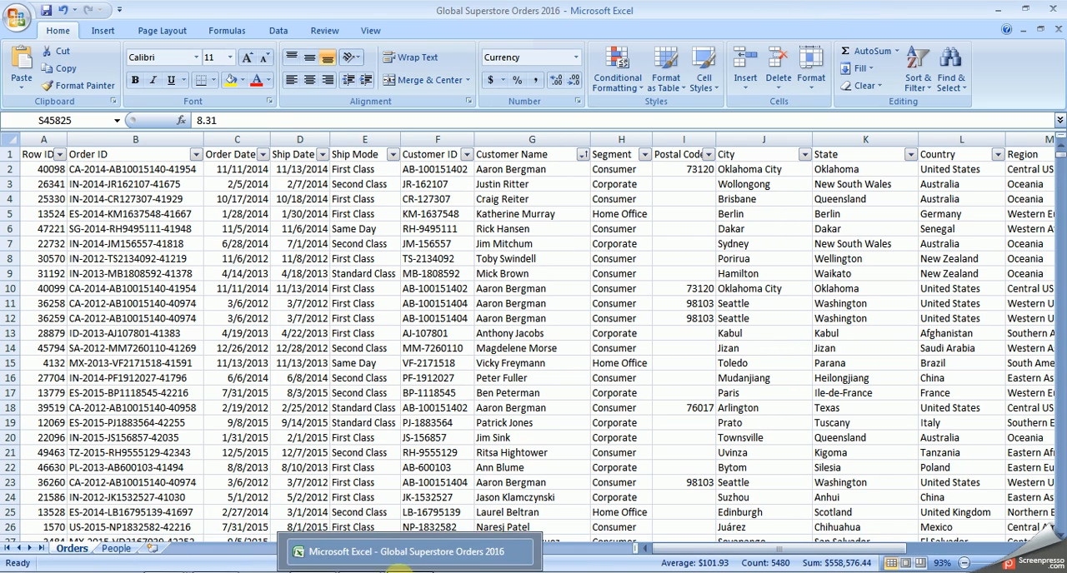
pyautogui.click(367, 572)
pyautogui.click(367, 552)
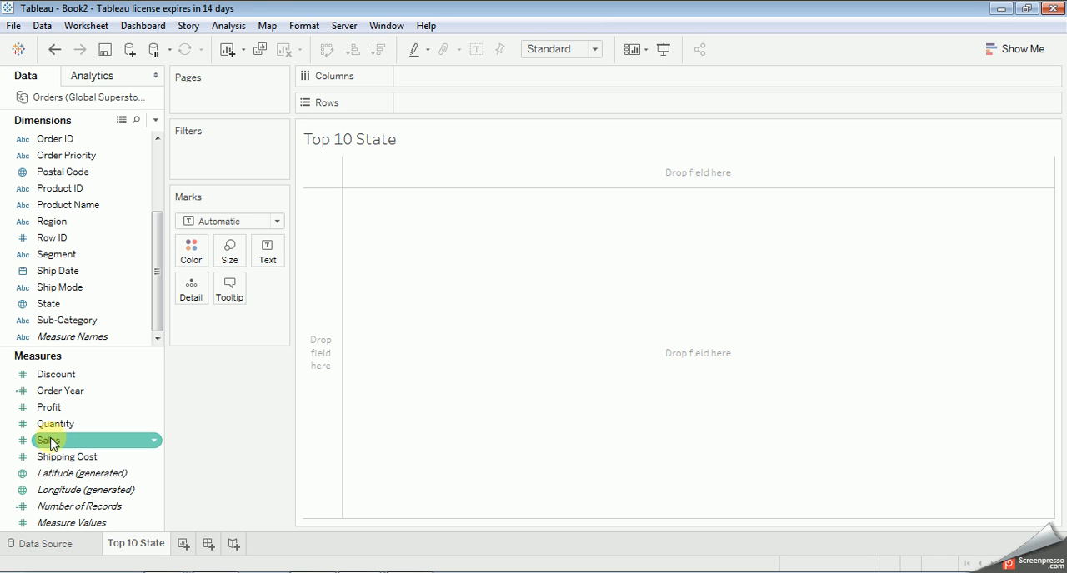
pyautogui.moveTo(49, 441)
pyautogui.mouseDown()
pyautogui.moveTo(264, 327)
pyautogui.moveTo(423, 104)
pyautogui.mouseUp()
pyautogui.moveTo(381, 195)
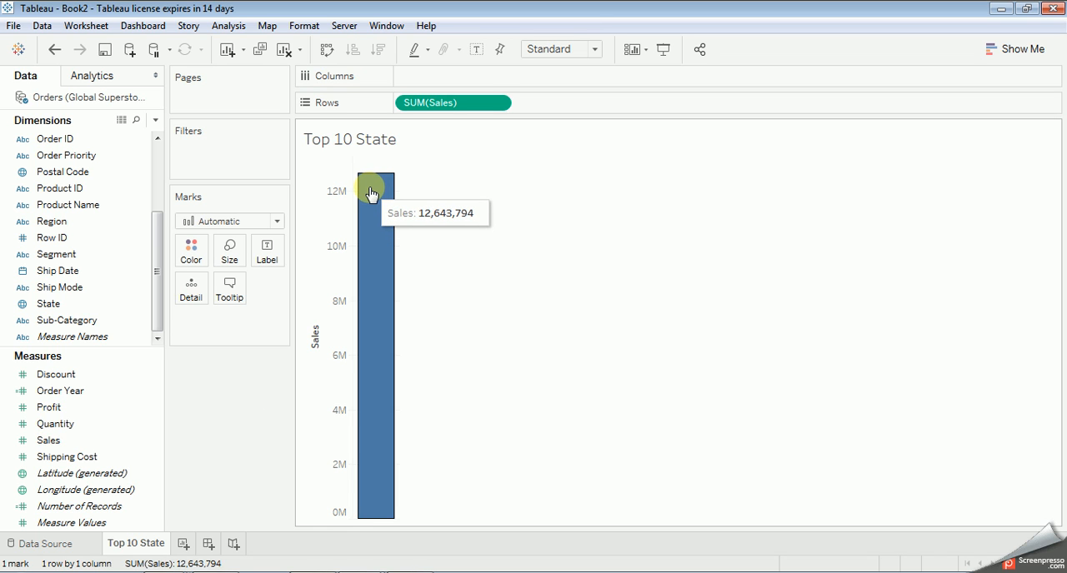
# Step: Select all Sales values from S2 down in the Excel Orders sheet and compare their sum with the Sales bar in Tableau
pyautogui.click(413, 572)
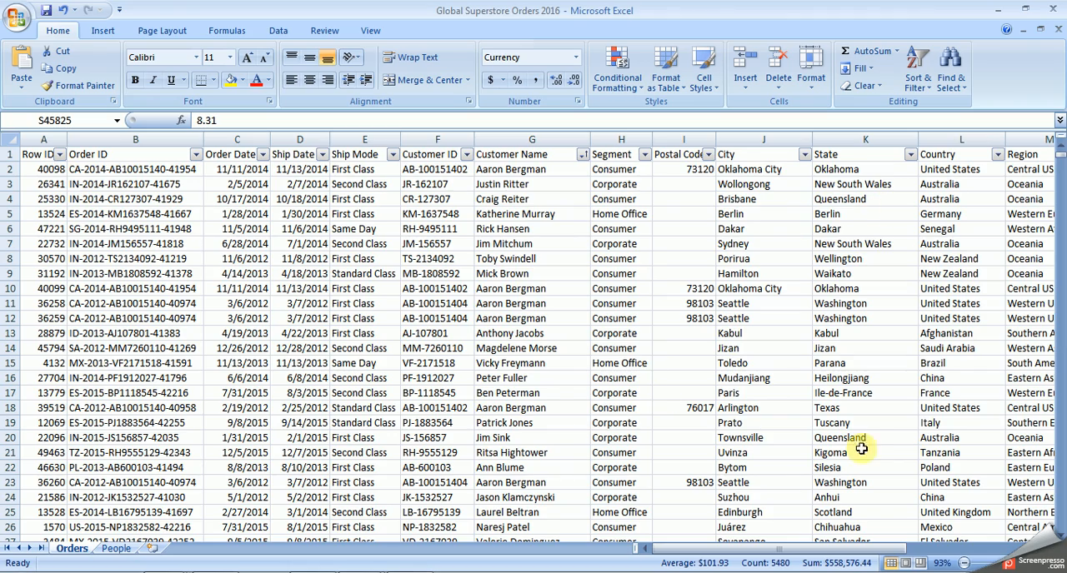
pyautogui.moveTo(798, 549); pyautogui.dragTo(947, 540)
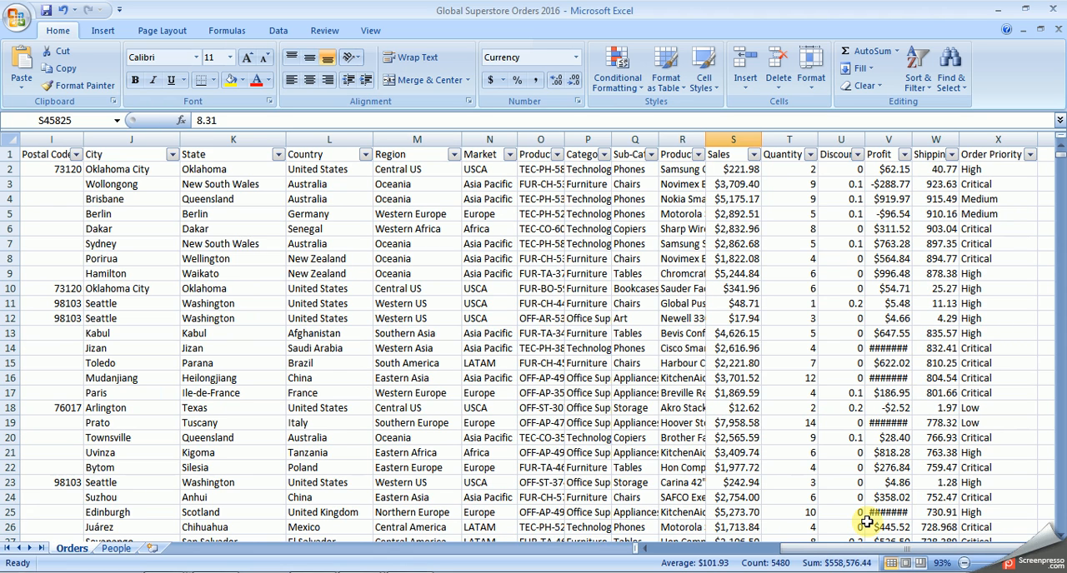
pyautogui.click(752, 154)
pyautogui.click(737, 170)
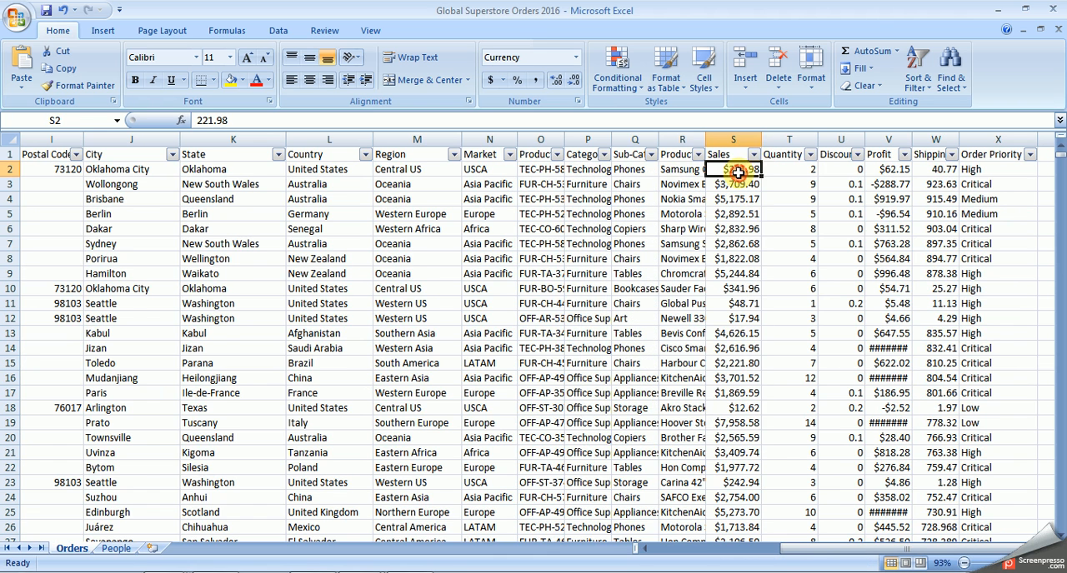
pyautogui.hotkey('ctrl', 'shift', 'Down')
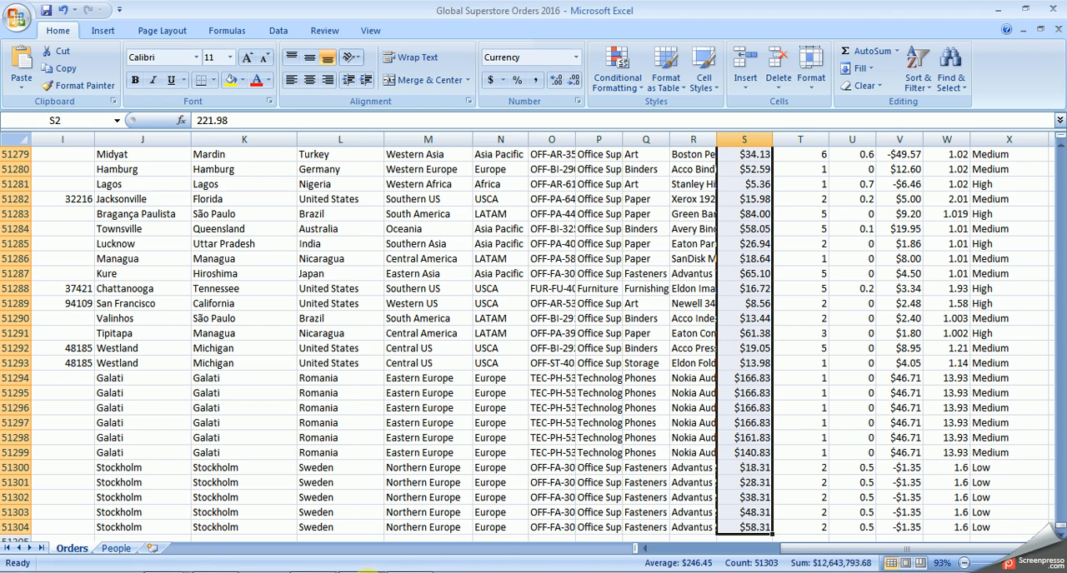
pyautogui.moveTo(367, 570)
pyautogui.click(364, 551)
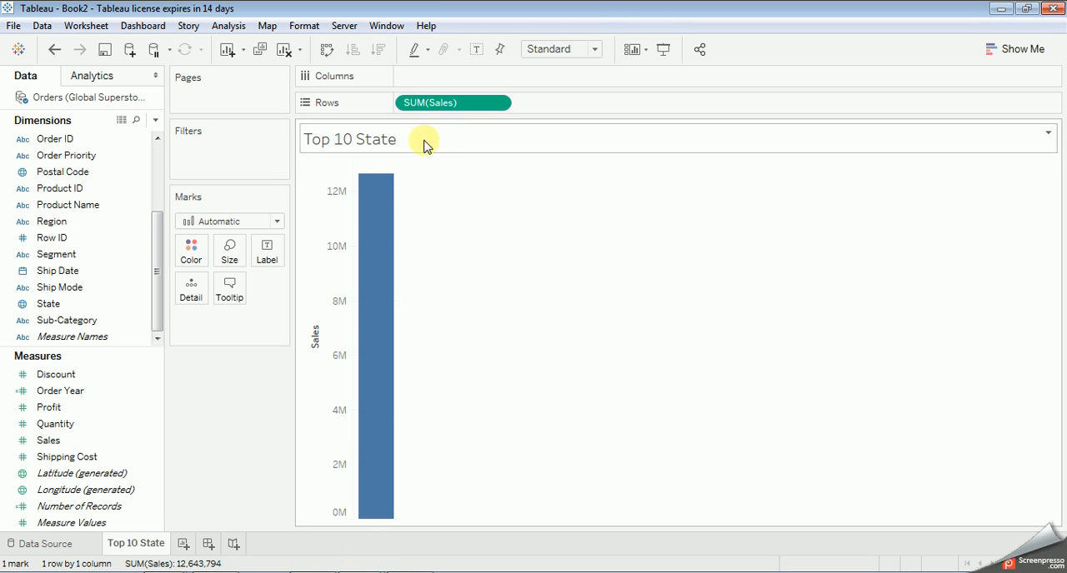
pyautogui.moveTo(377, 188)
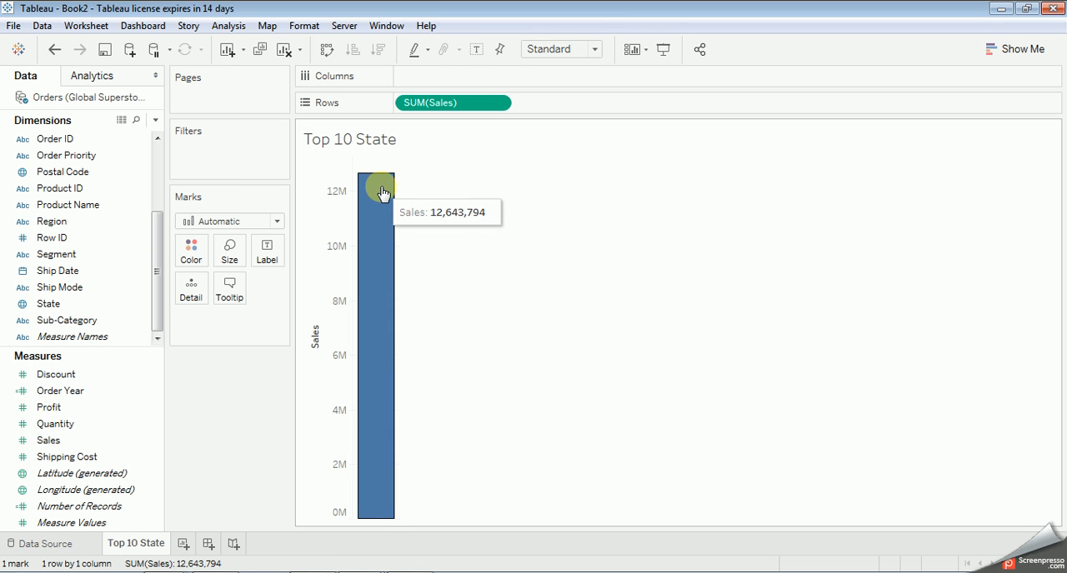
# Step: Add the State dimension to Columns with all members and look through the resulting state bars
pyautogui.click(158, 155)
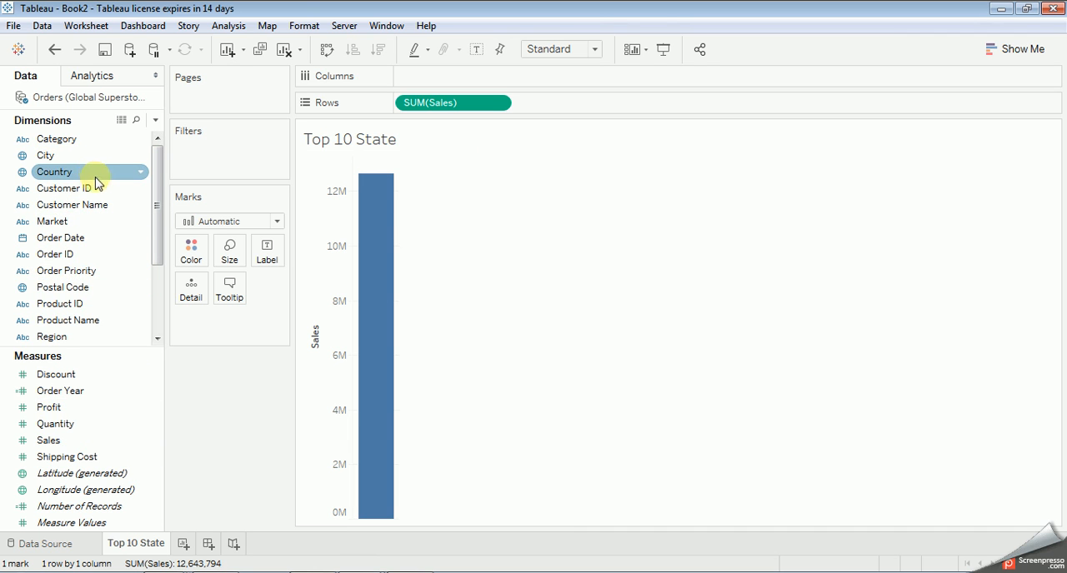
pyautogui.scroll(-1, 87, 172)
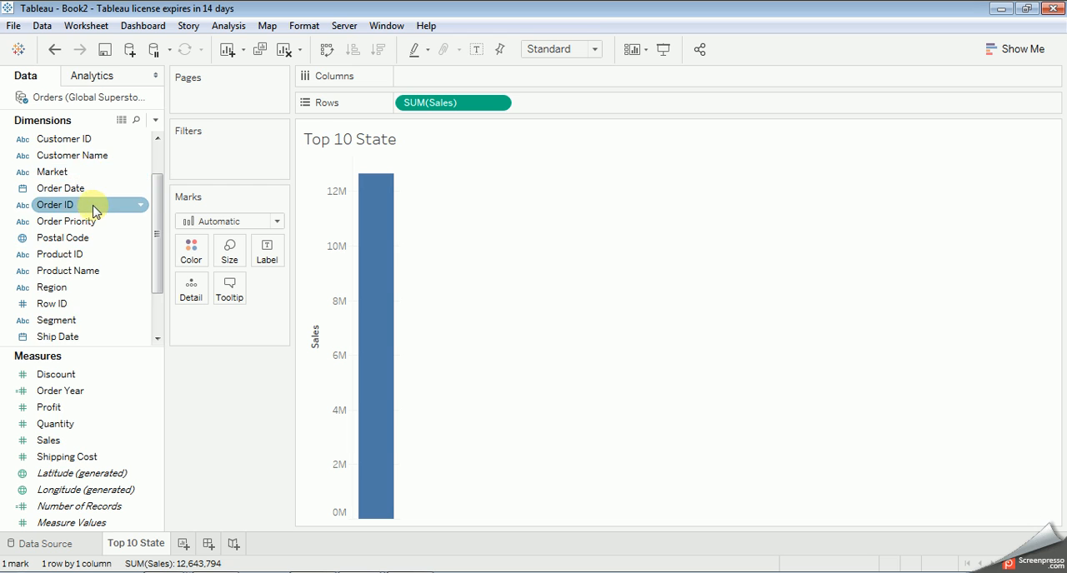
pyautogui.scroll(-1, 83, 208)
pyautogui.moveTo(50, 313); pyautogui.dragTo(439, 77)
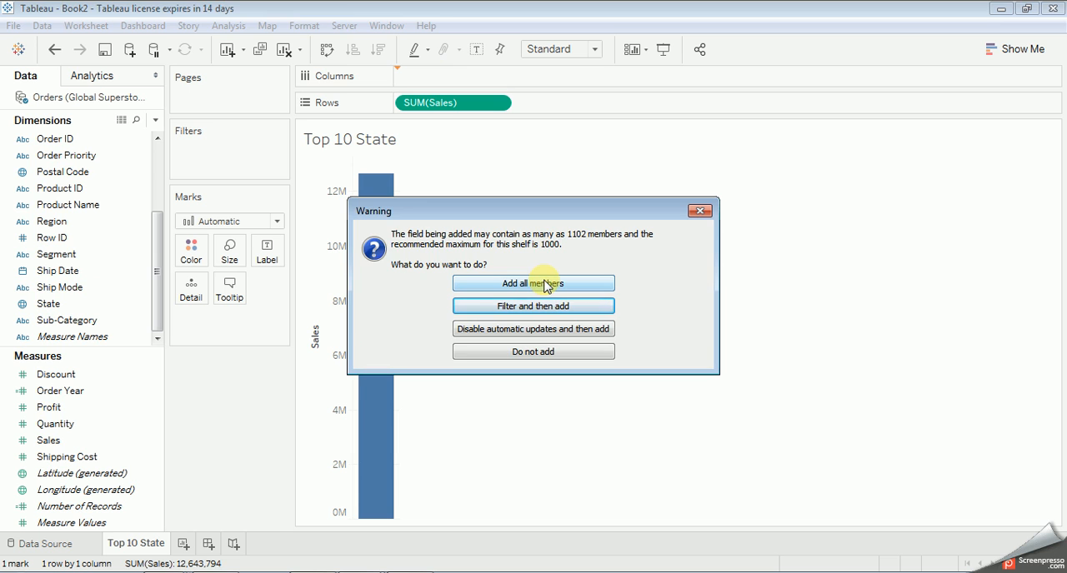
pyautogui.click(546, 285)
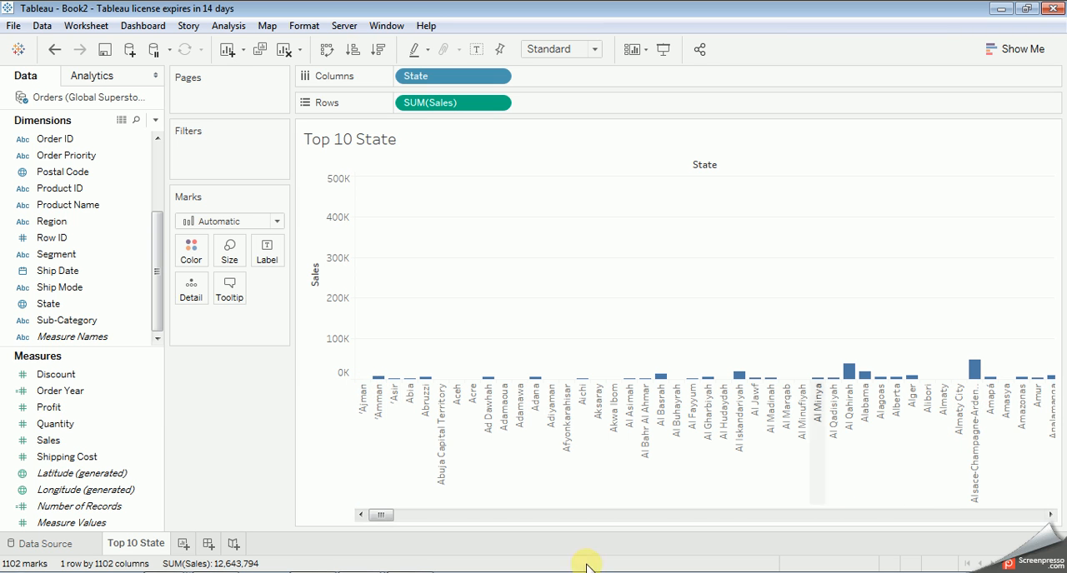
pyautogui.moveTo(381, 515); pyautogui.dragTo(1050, 478)
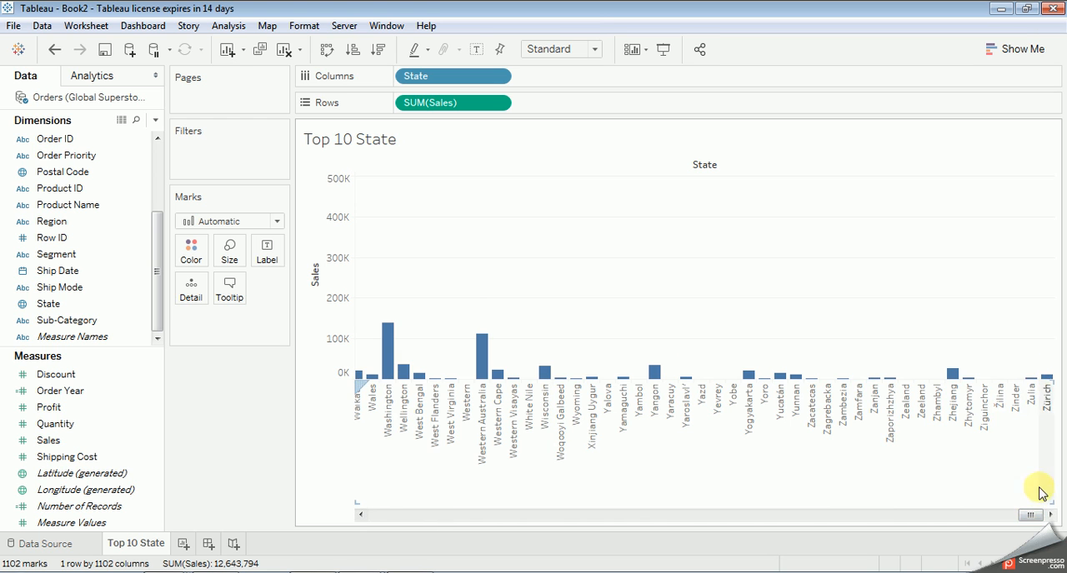
pyautogui.moveTo(1031, 517); pyautogui.dragTo(269, 545)
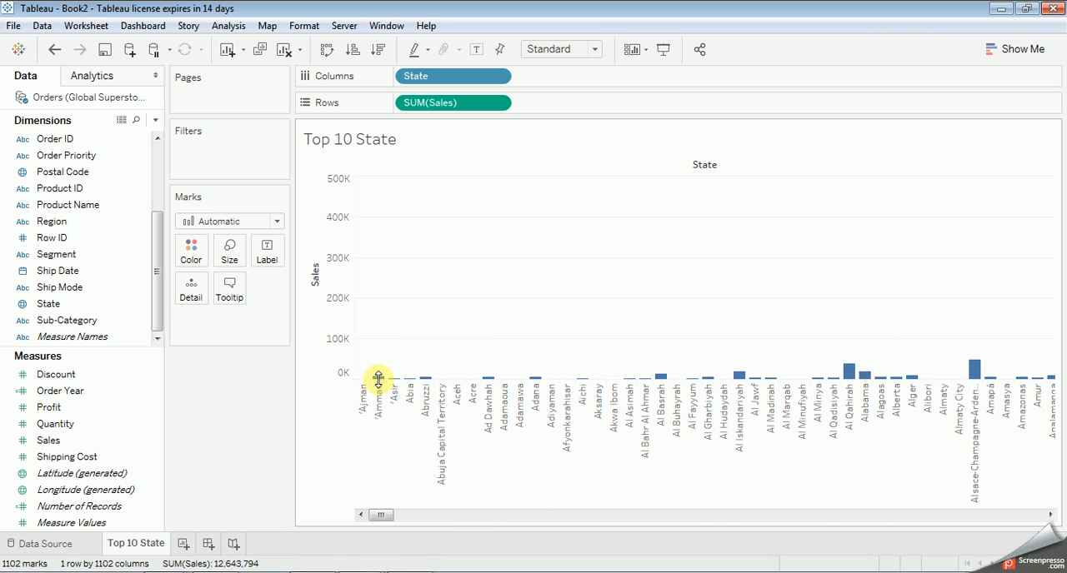
pyautogui.moveTo(414, 382)
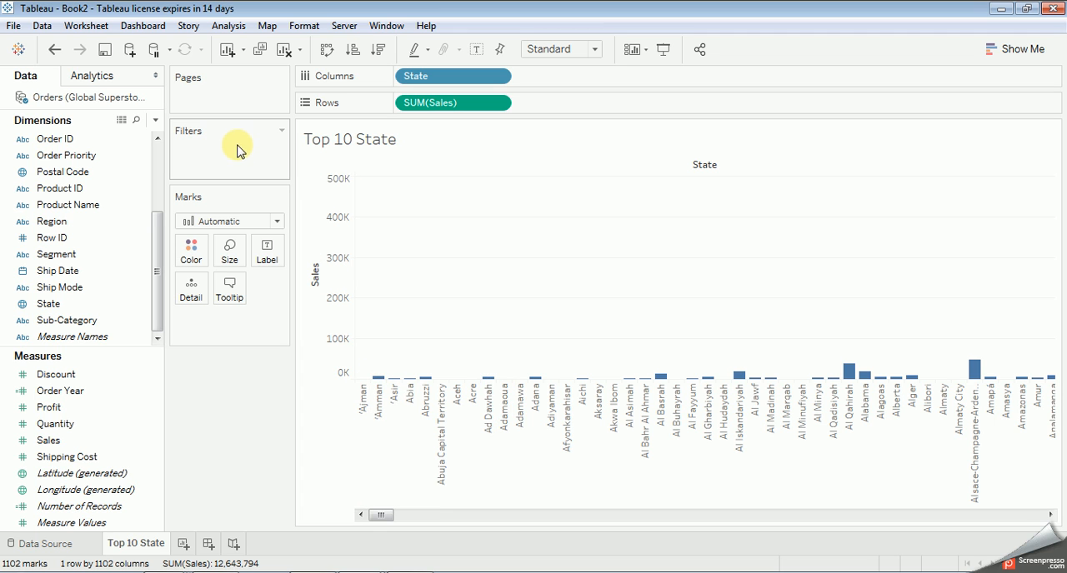
# Step: Review the State field's commands and sort options and the SUM(Sales) field's commands without applying any change
pyautogui.click(498, 77)
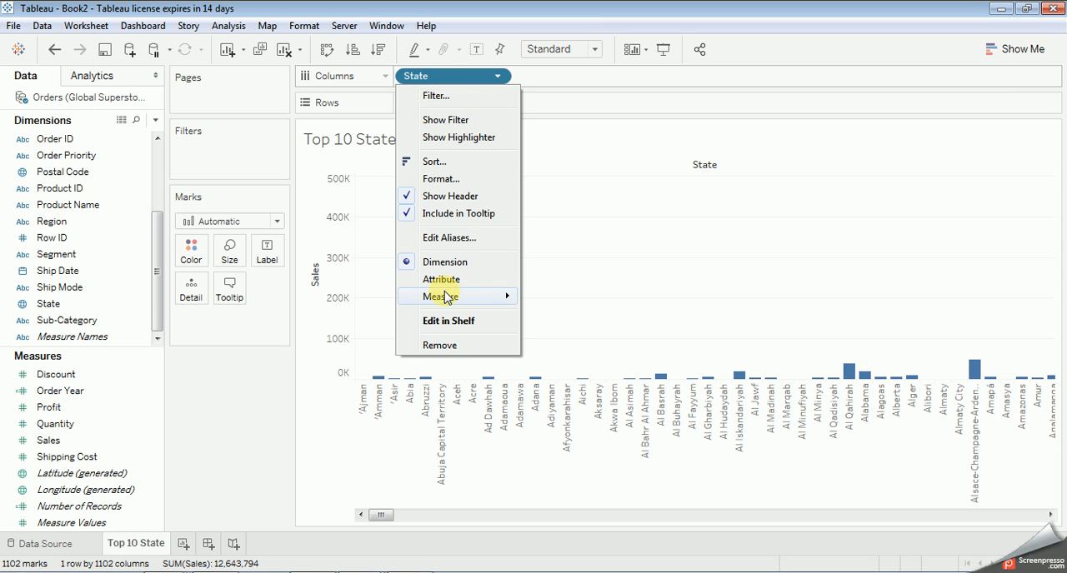
pyautogui.moveTo(445, 298)
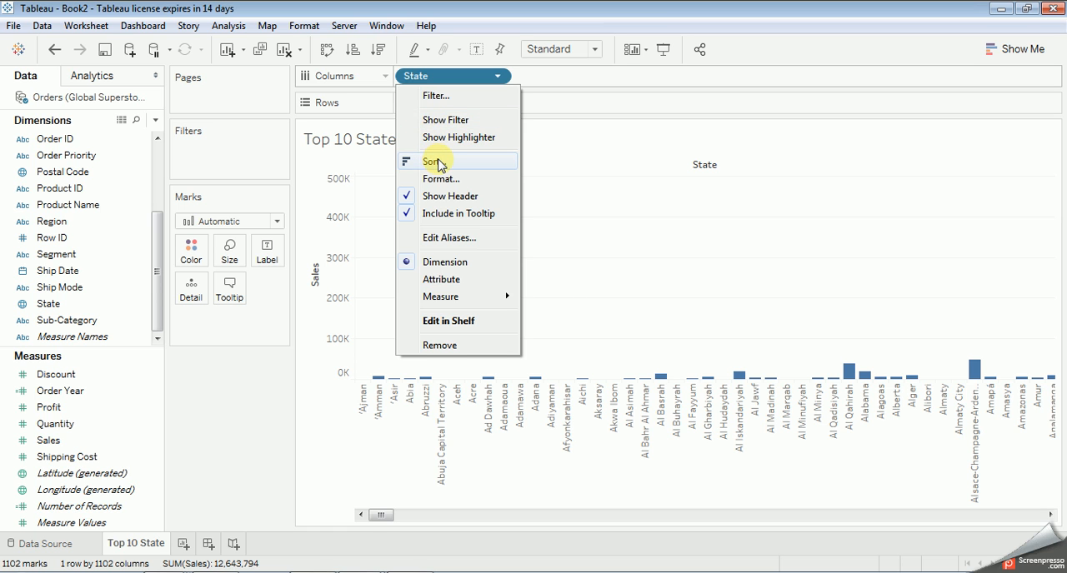
pyautogui.click(439, 162)
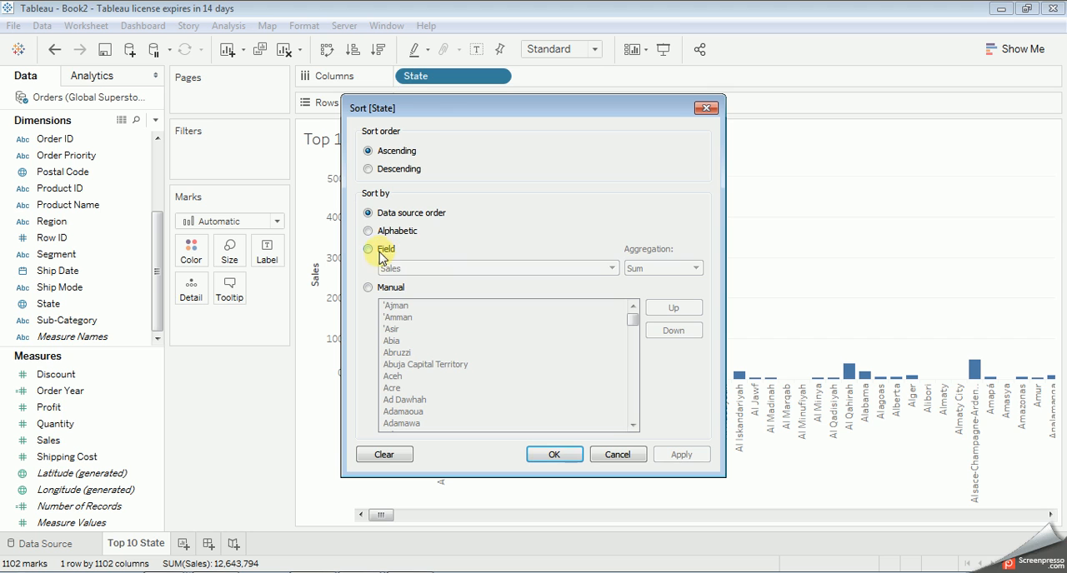
pyautogui.click(627, 454)
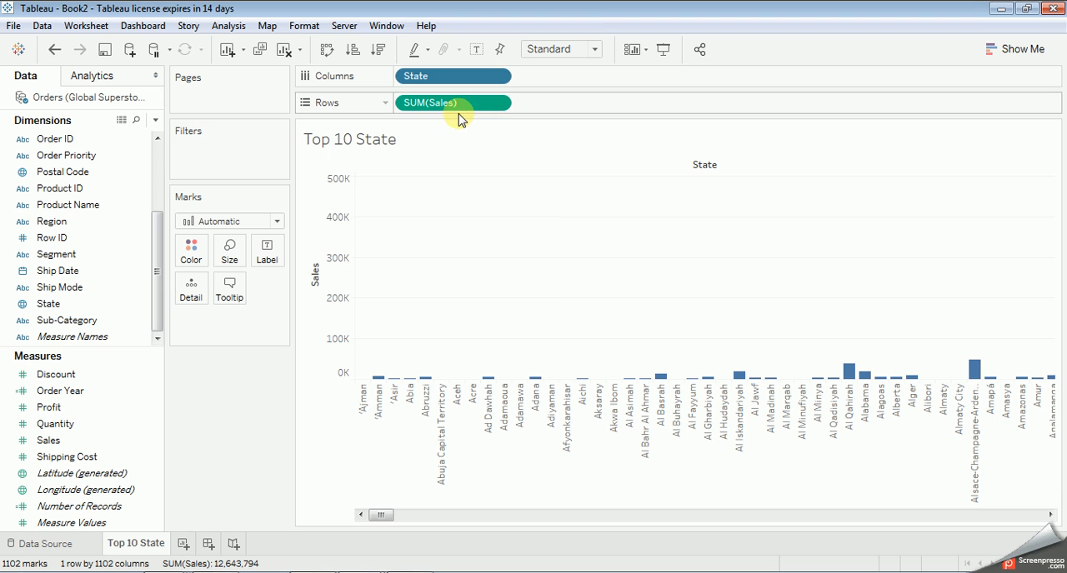
pyautogui.click(498, 102)
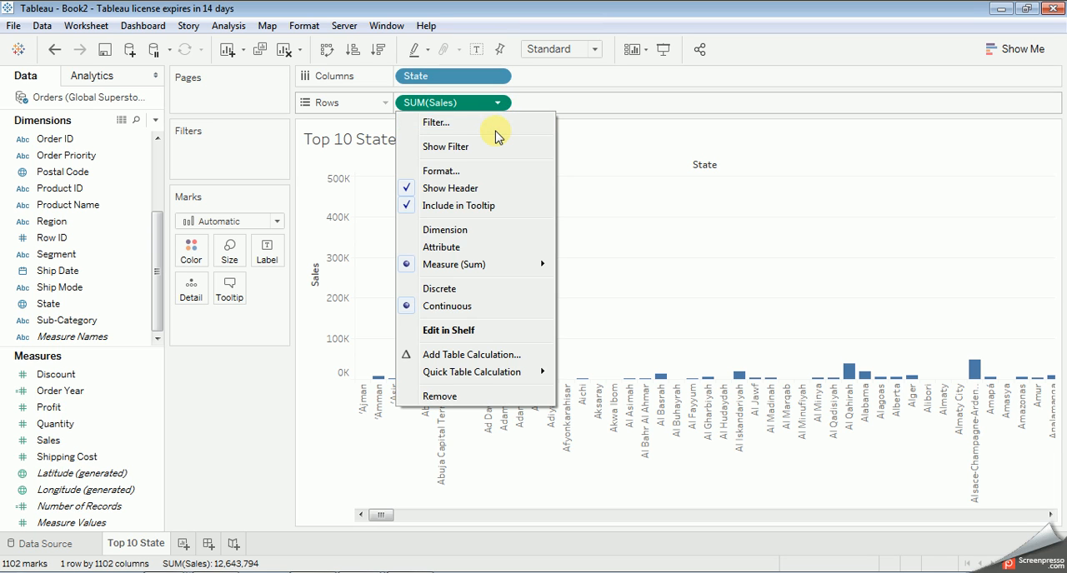
pyautogui.click(629, 171)
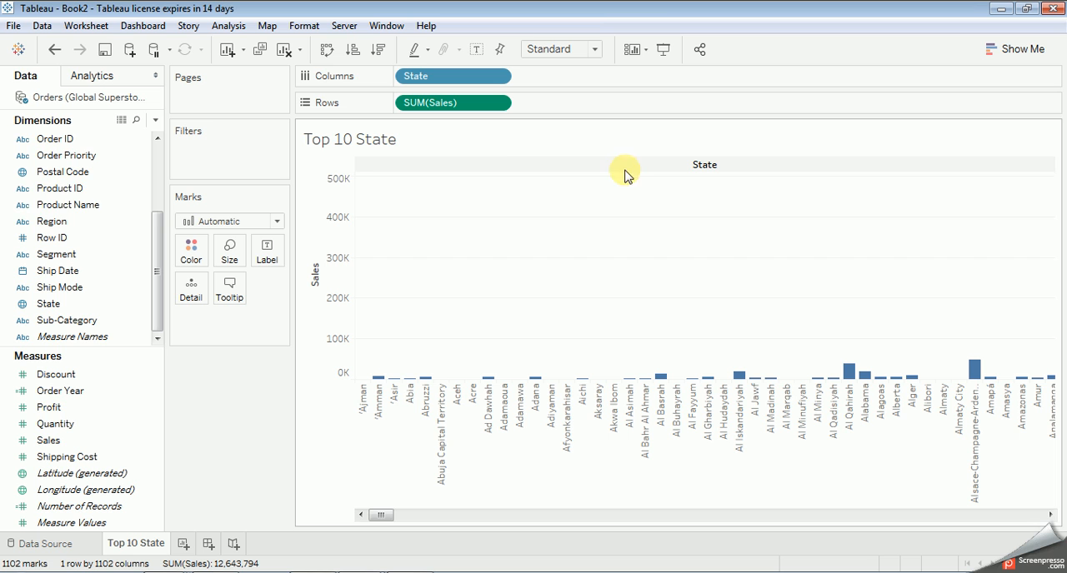
# Step: Add State as a filter, choose its values from a list, and try the Exclude option on and off
pyautogui.scroll(3, 152, 147)
pyautogui.scroll(-3, 142, 171)
pyautogui.moveTo(49, 320); pyautogui.dragTo(207, 139)
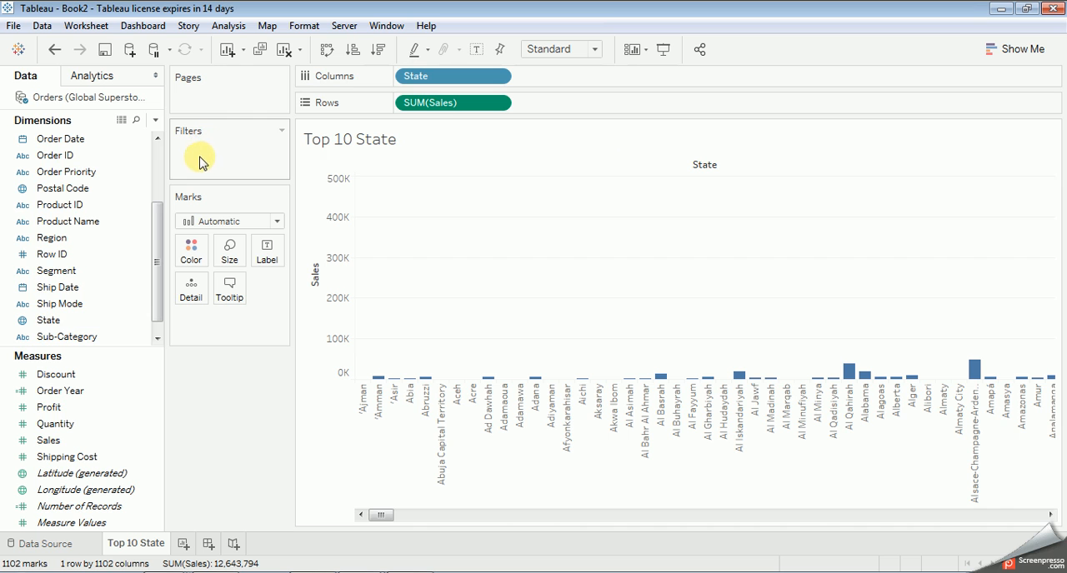
pyautogui.moveTo(86, 320); pyautogui.dragTo(198, 142)
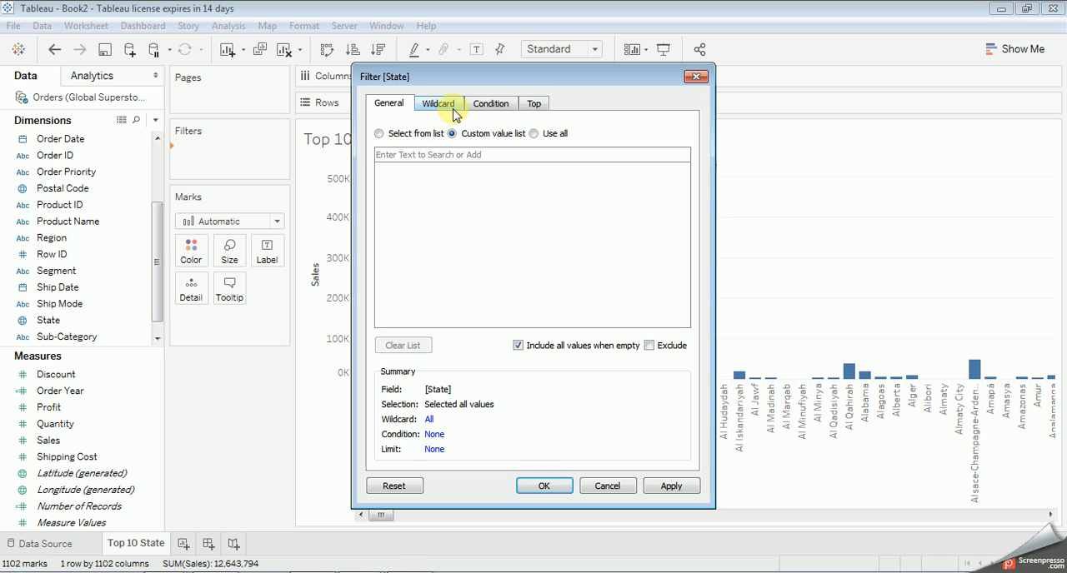
pyautogui.click(379, 134)
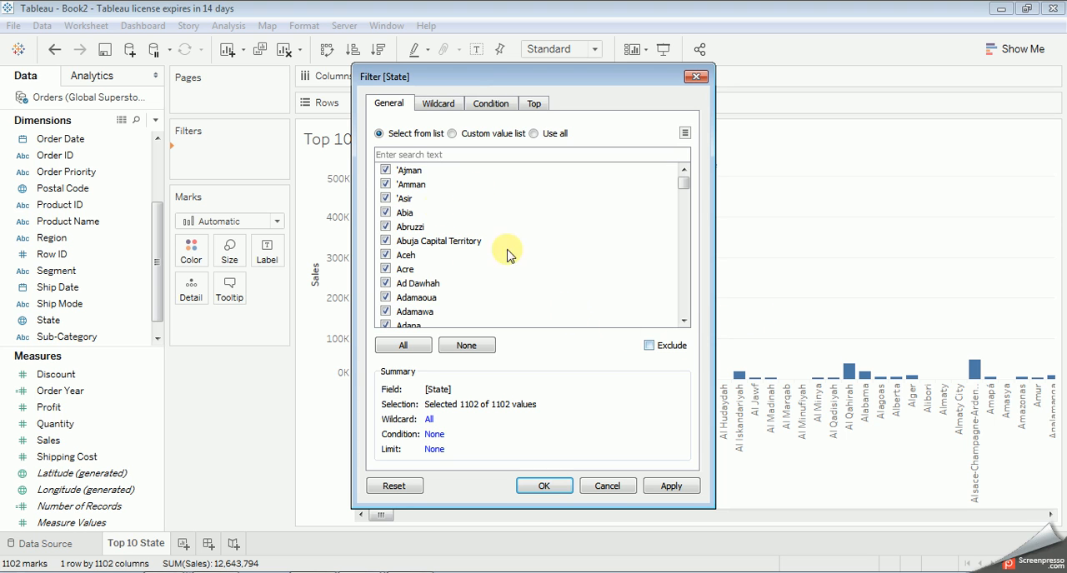
pyautogui.click(648, 346)
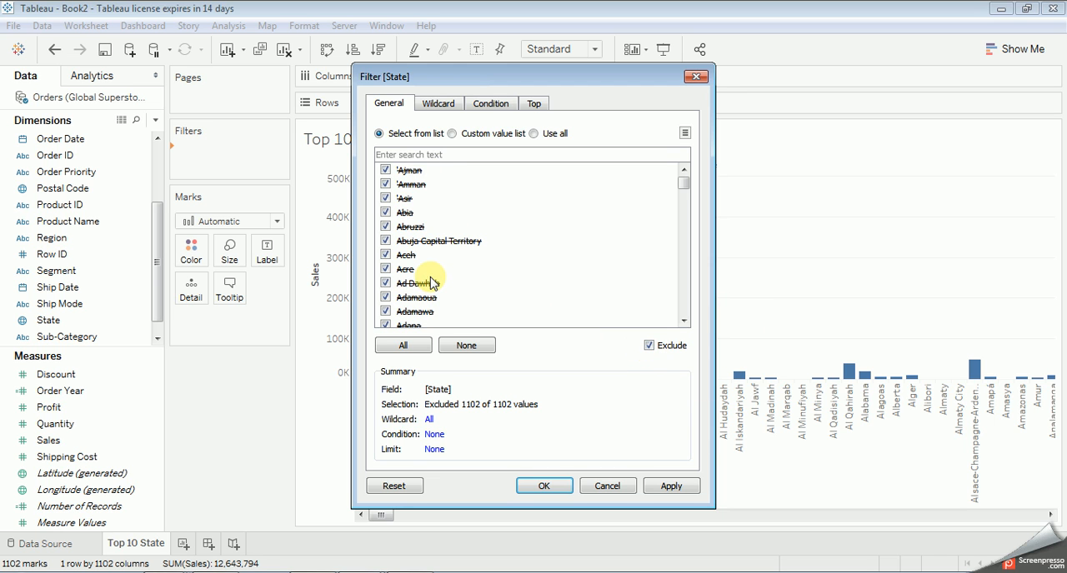
pyautogui.click(648, 345)
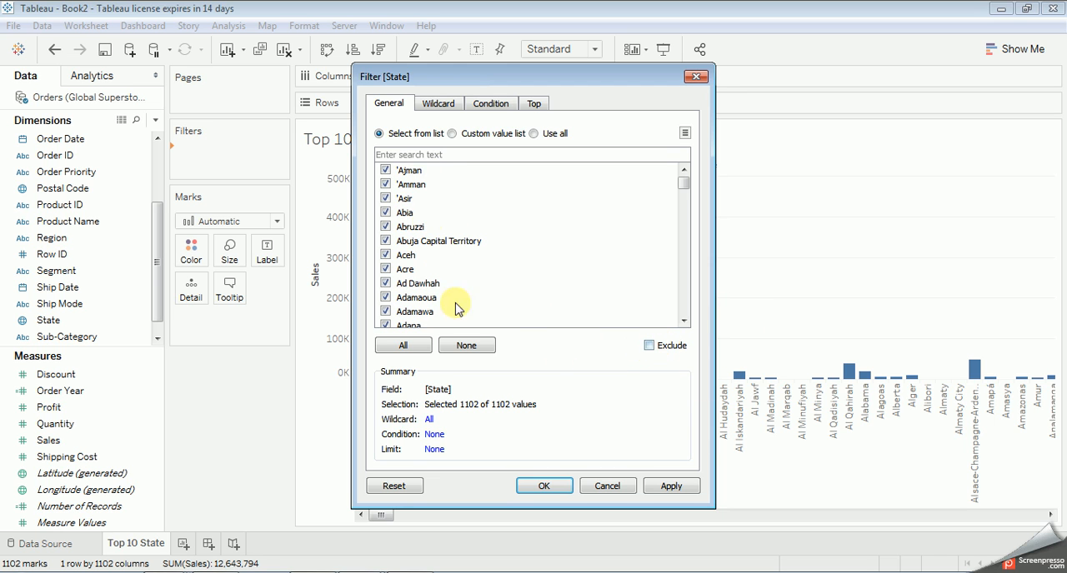
# Step: Uncheck 'Ajman, 'Amman and 'Asir in the State filter list and set the filter to exclude the checked states
pyautogui.click(385, 170)
pyautogui.click(385, 185)
pyautogui.click(385, 198)
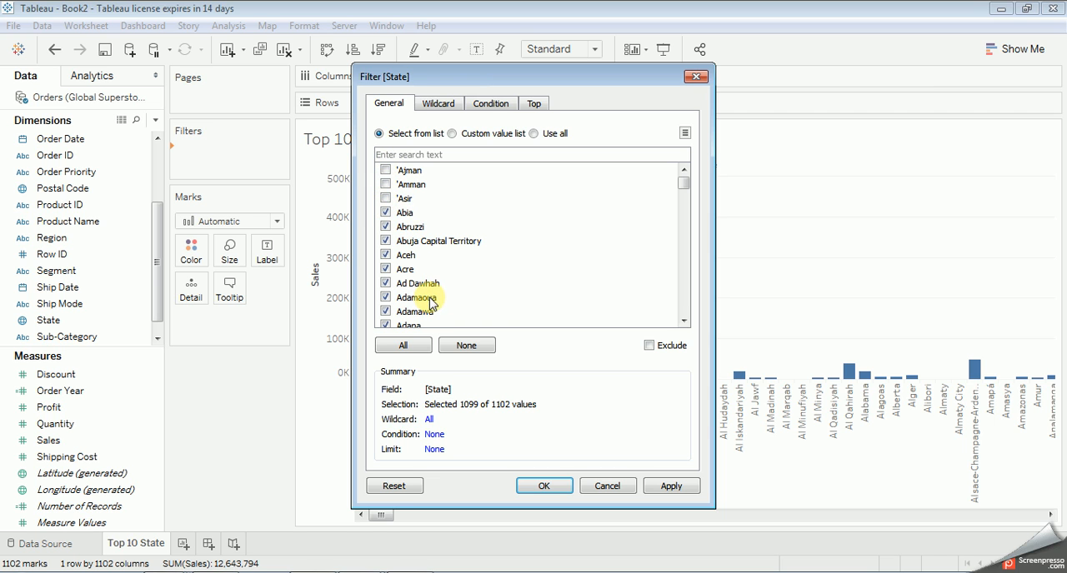
pyautogui.click(649, 347)
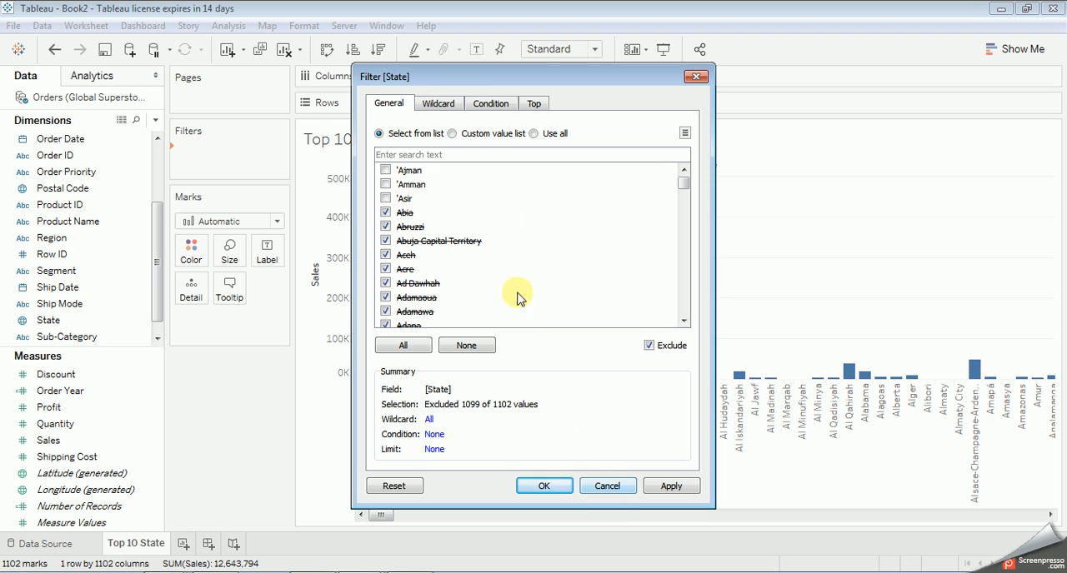
# Step: Look through the State filter's wildcard match types, ending on Exactly matches, and its condition options
pyautogui.click(425, 104)
pyautogui.click(398, 144)
pyautogui.click(408, 182)
pyautogui.click(407, 200)
pyautogui.click(408, 218)
pyautogui.click(462, 148)
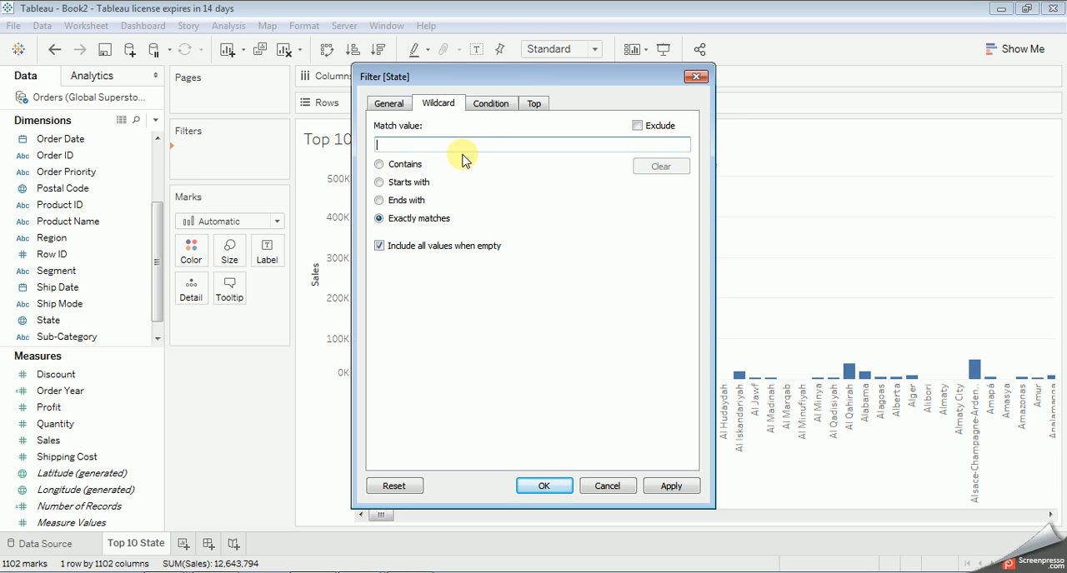
pyautogui.click(500, 103)
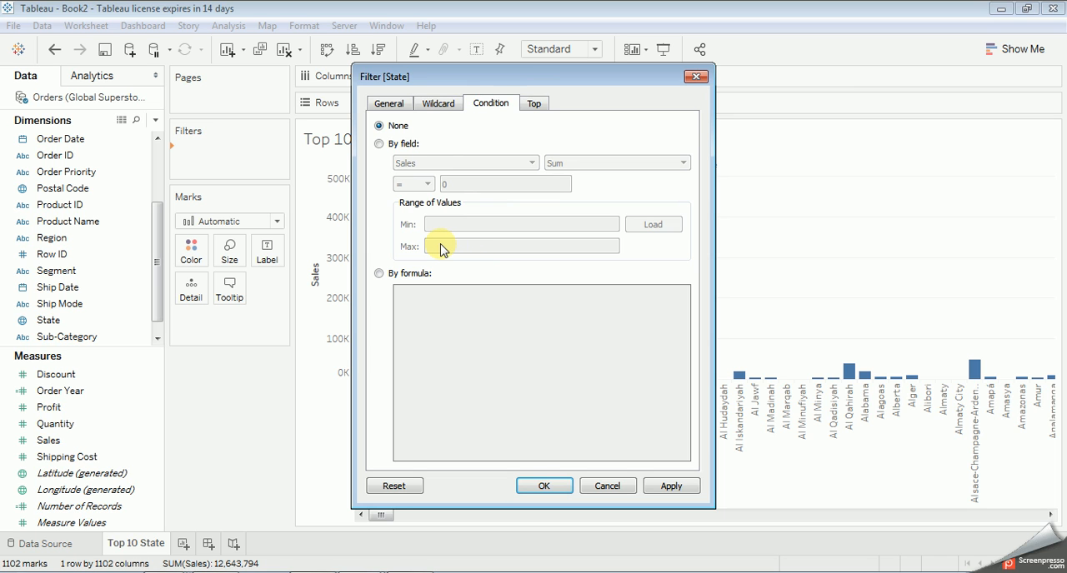
pyautogui.click(385, 145)
# Step: Limit the State filter to the top 12 by Sum of Sales and apply it to the worksheet
pyautogui.click(534, 103)
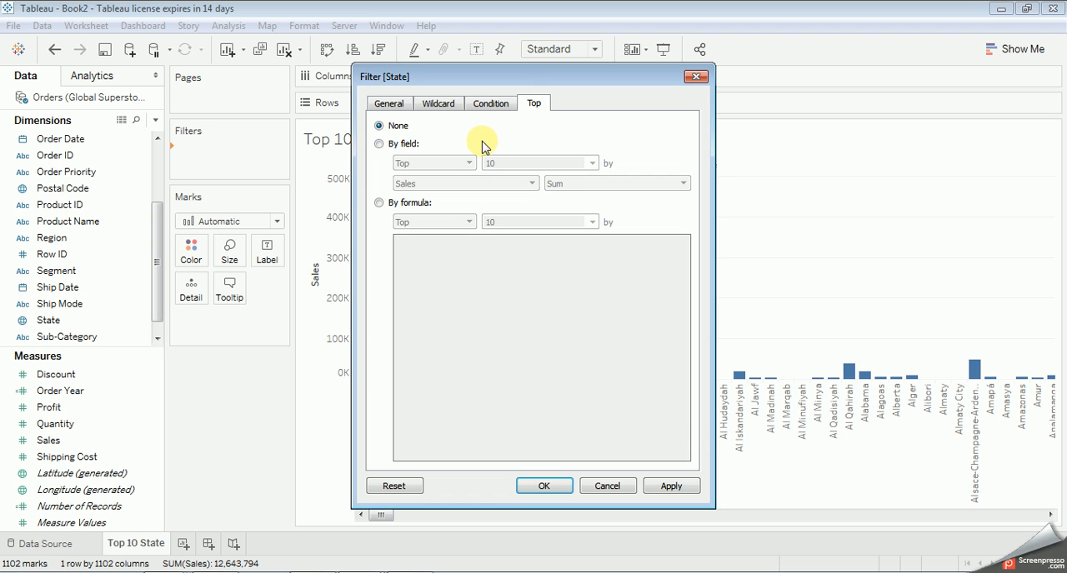
pyautogui.click(379, 145)
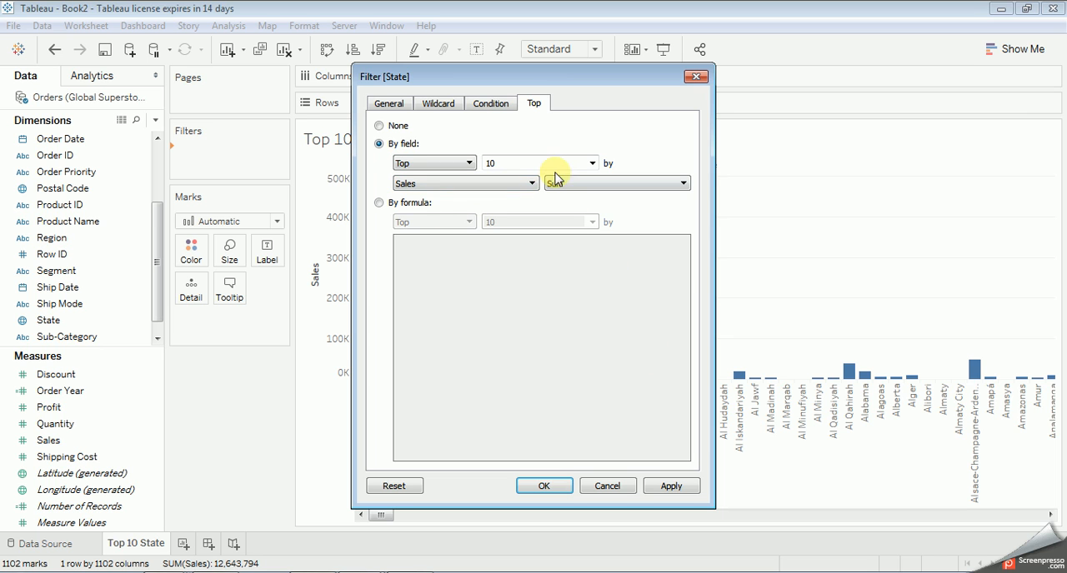
pyautogui.click(591, 164)
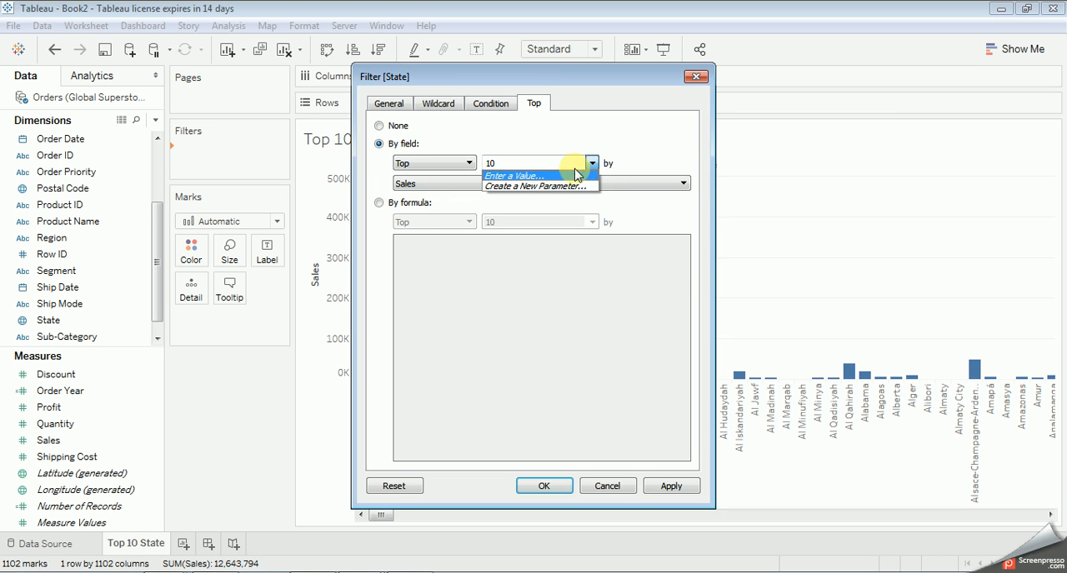
pyautogui.click(520, 175)
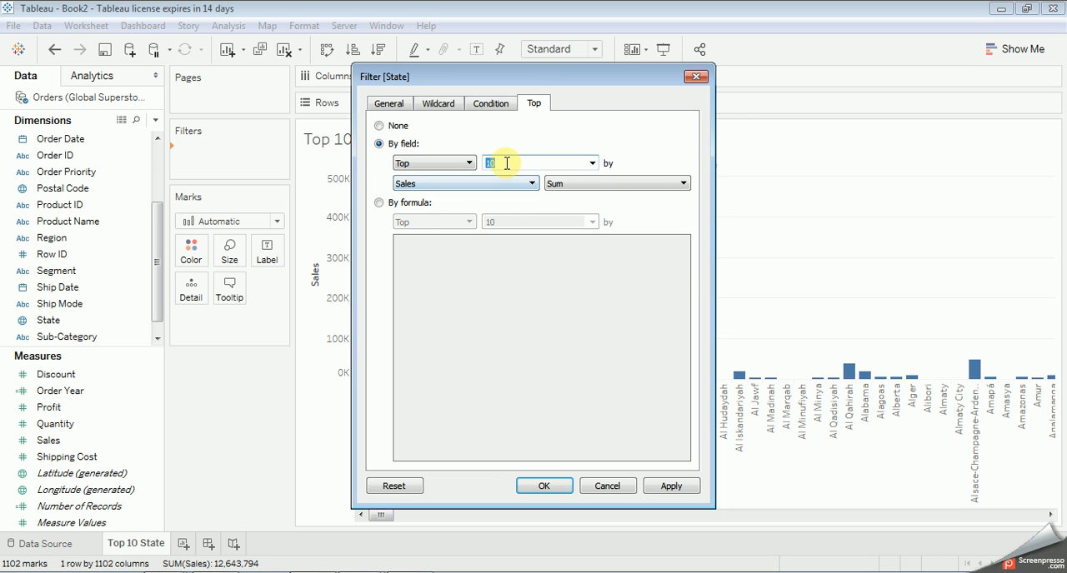
pyautogui.press('Tab')
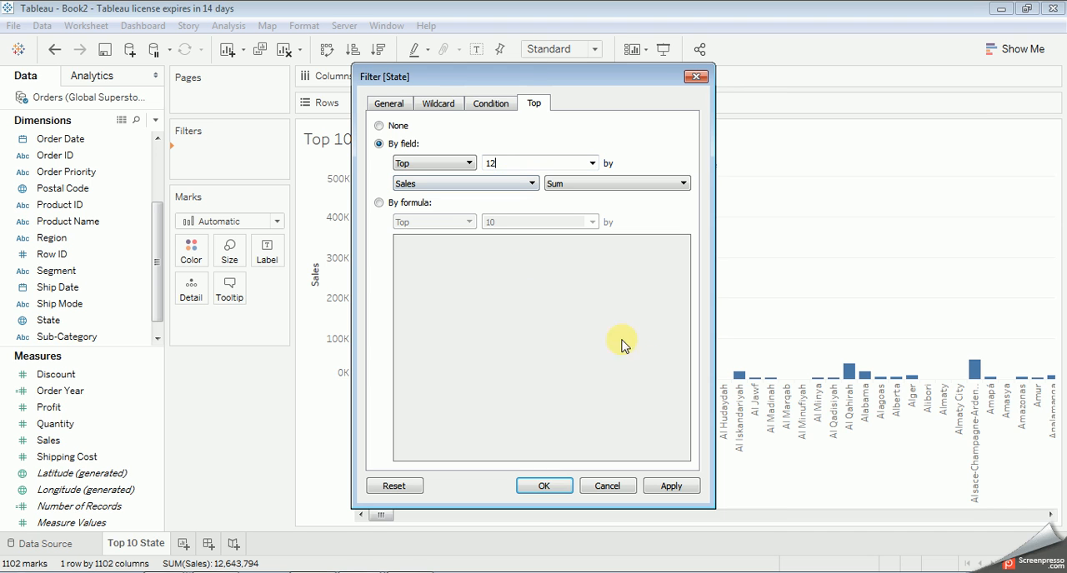
pyautogui.click(671, 485)
pyautogui.click(544, 485)
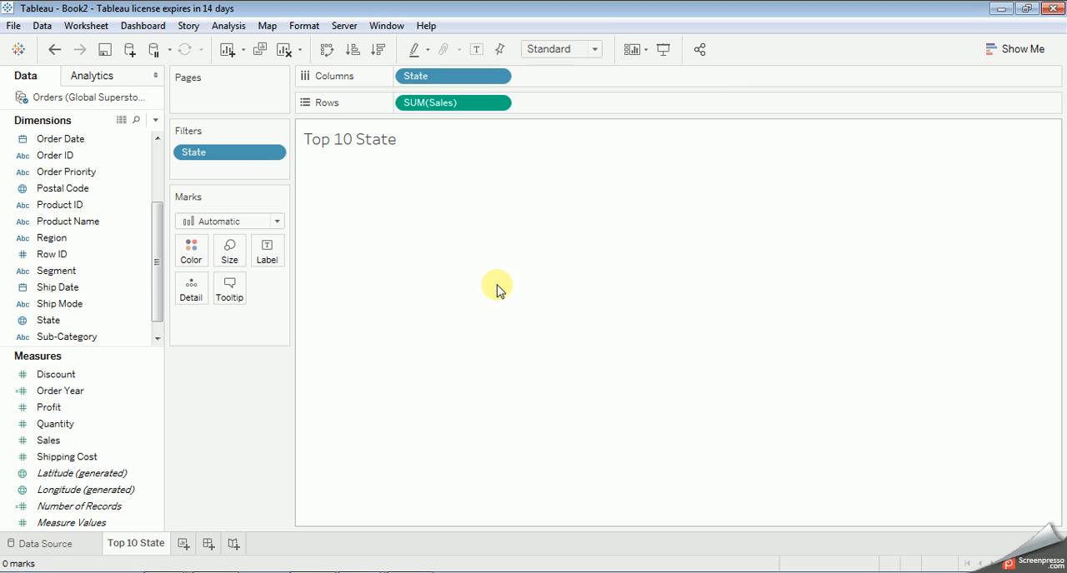
# Step: Sort State in descending order by the Sales field with Sum aggregation
pyautogui.click(354, 140)
pyautogui.click(353, 191)
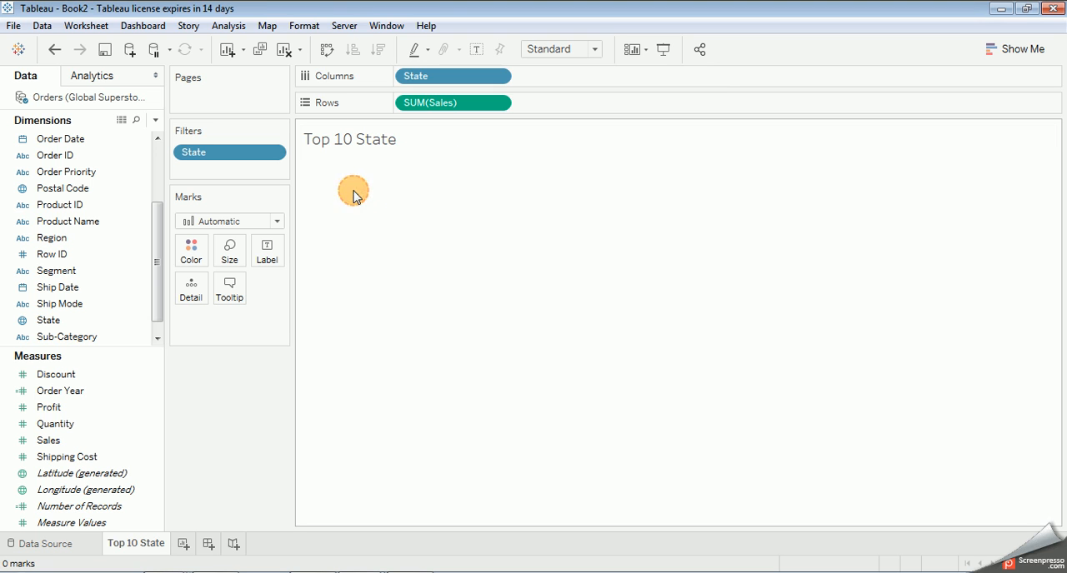
pyautogui.click(273, 153)
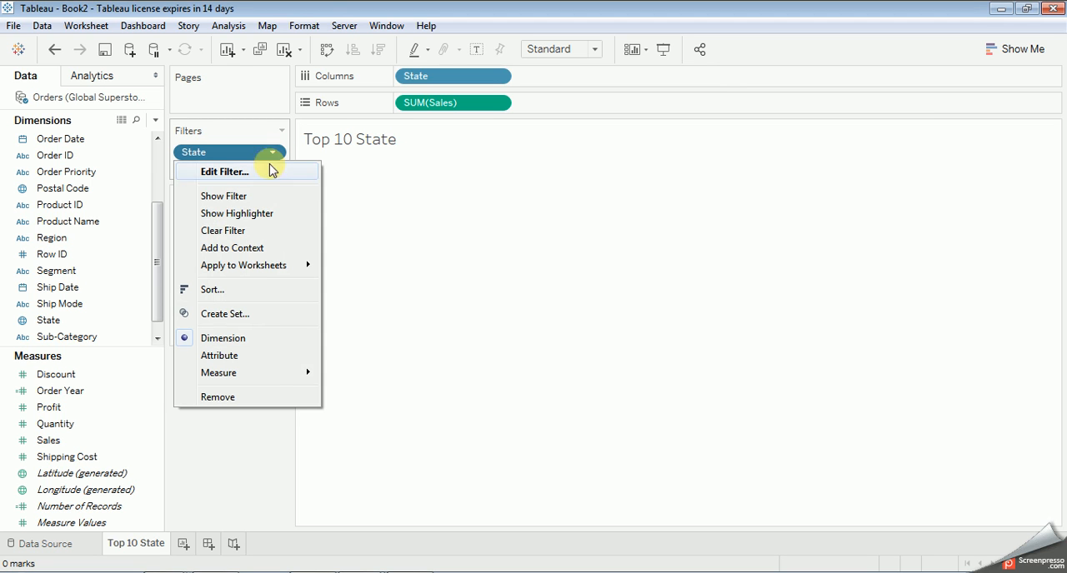
pyautogui.click(217, 290)
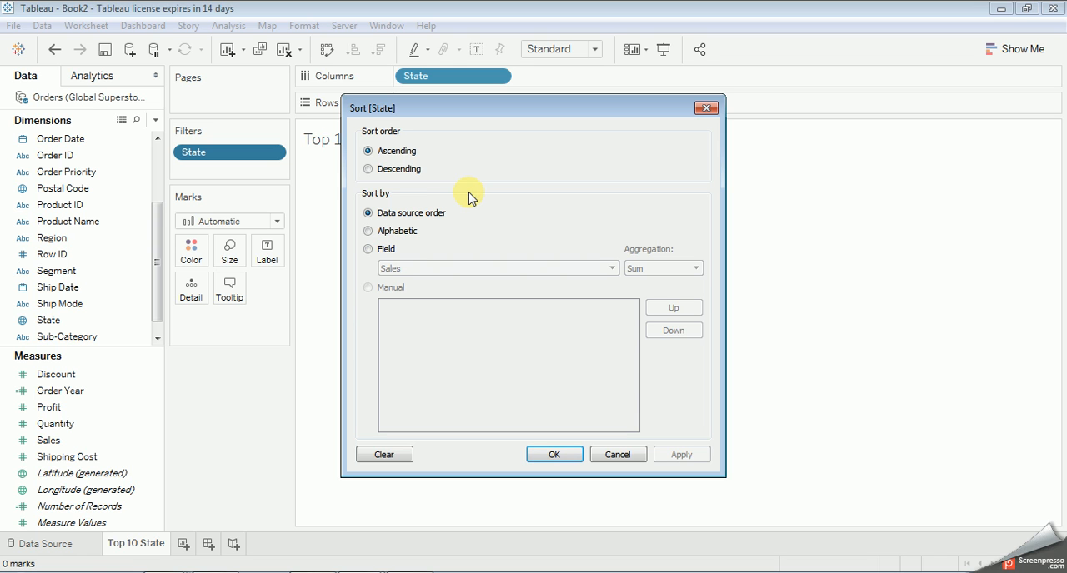
pyautogui.click(386, 252)
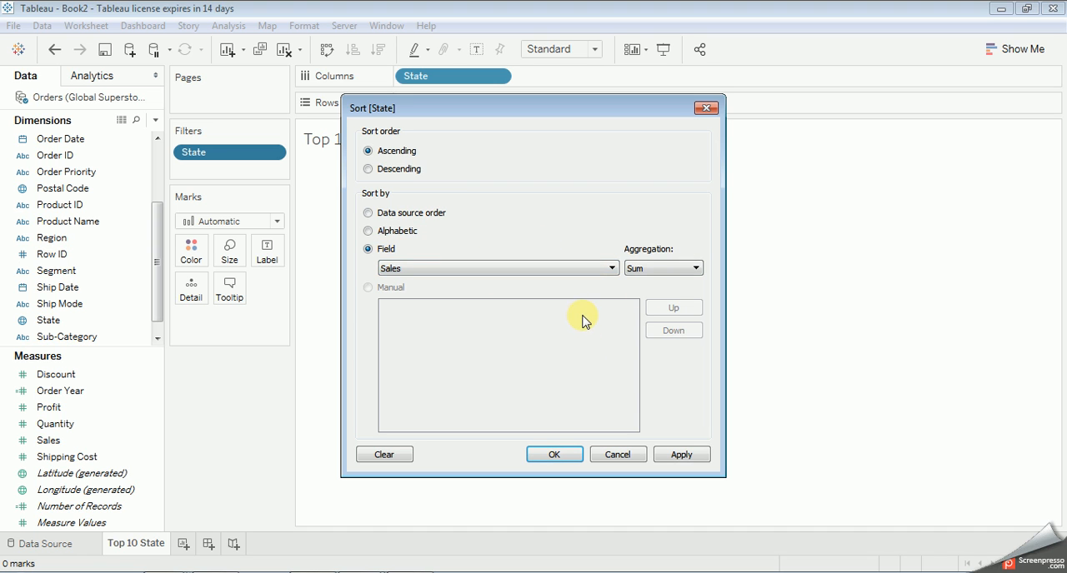
pyautogui.click(377, 170)
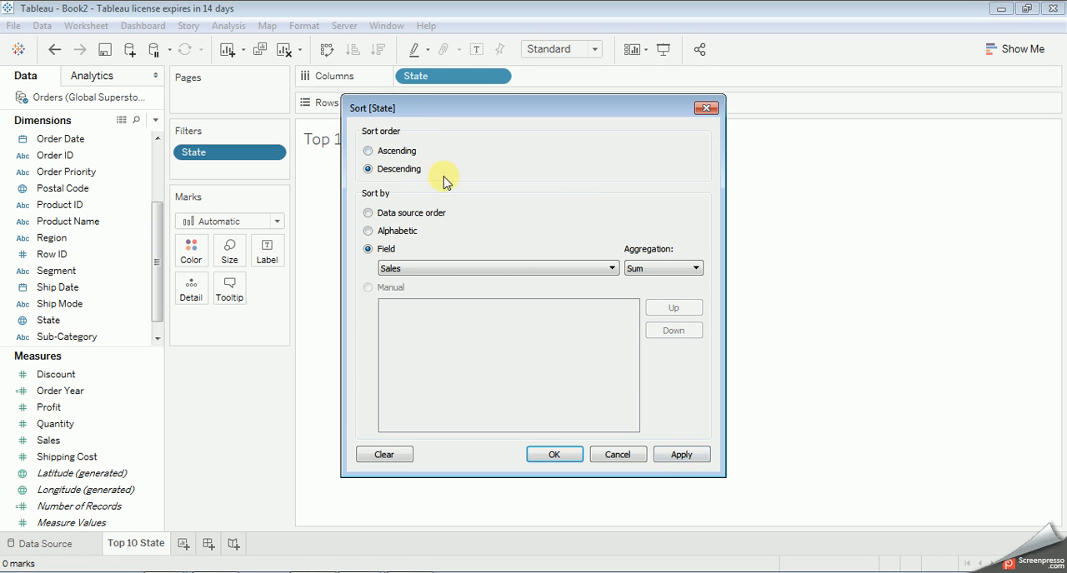
pyautogui.click(680, 454)
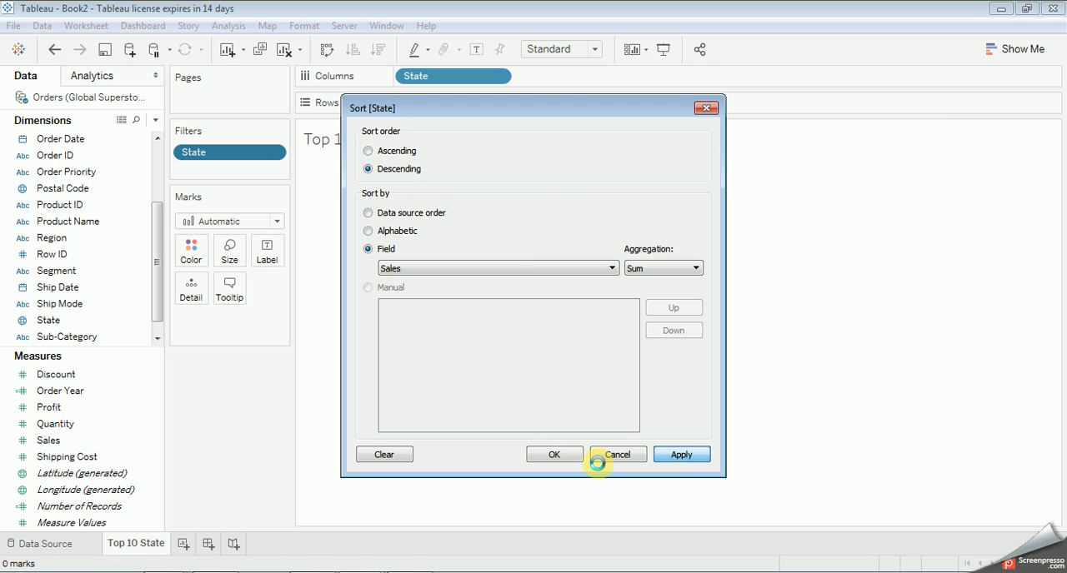
pyautogui.click(557, 454)
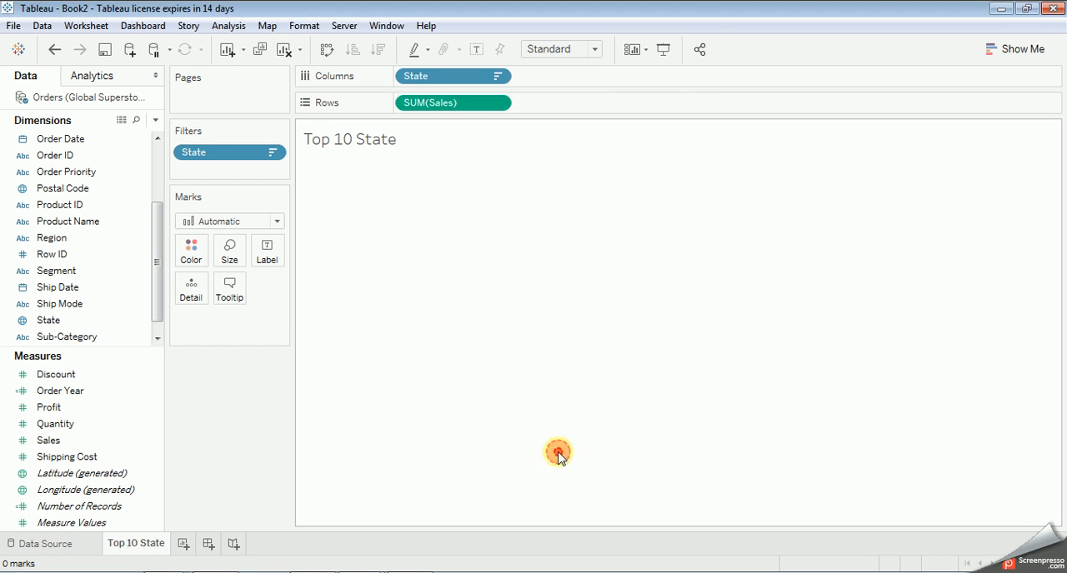
# Step: Set the mark type to Bar and the mark color to bright blue
pyautogui.click(372, 177)
pyautogui.click(227, 221)
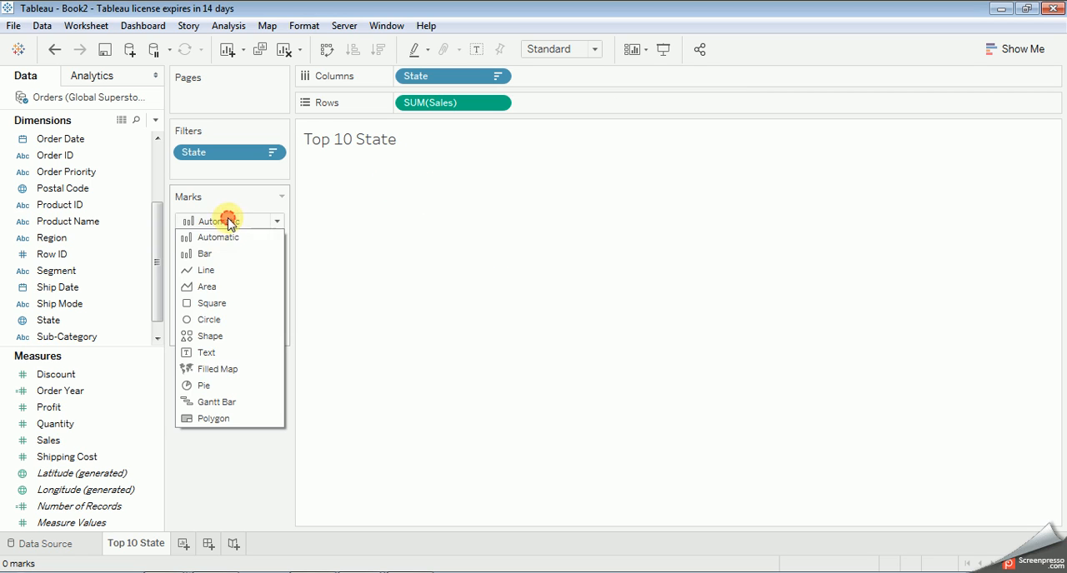
pyautogui.click(213, 252)
pyautogui.click(196, 250)
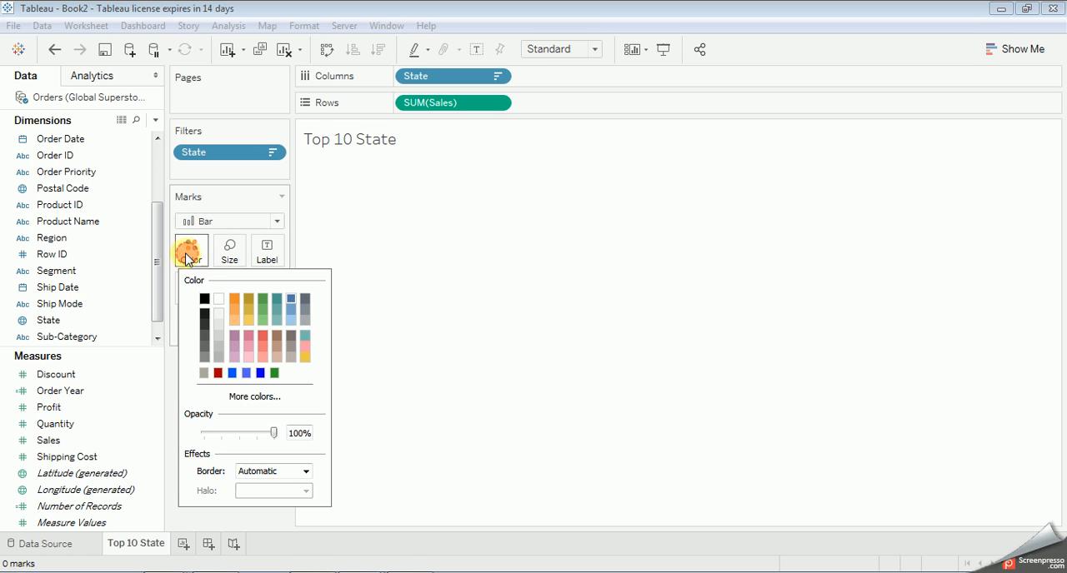
pyautogui.click(233, 373)
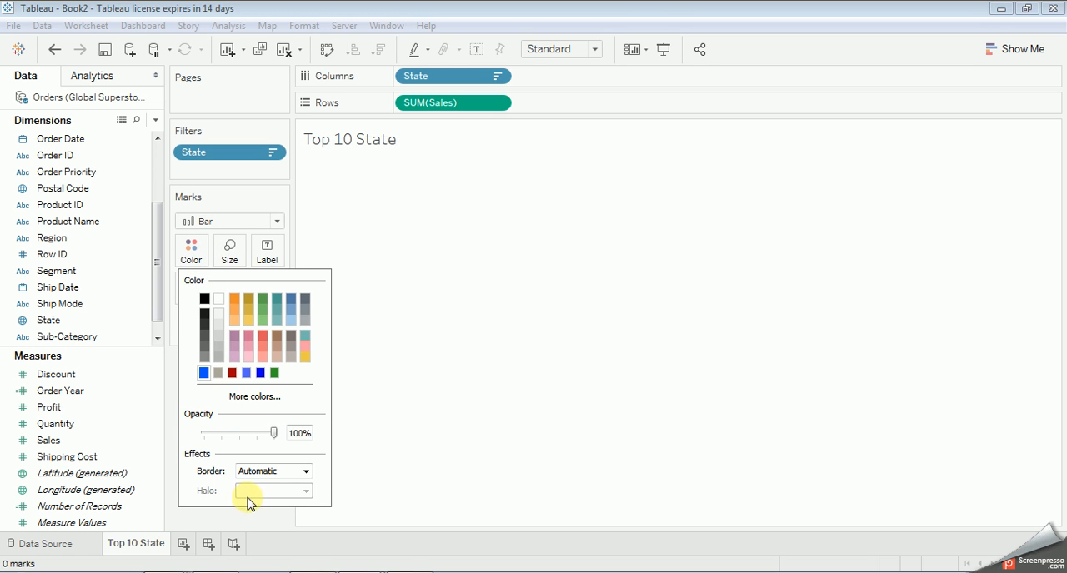
pyautogui.click(415, 245)
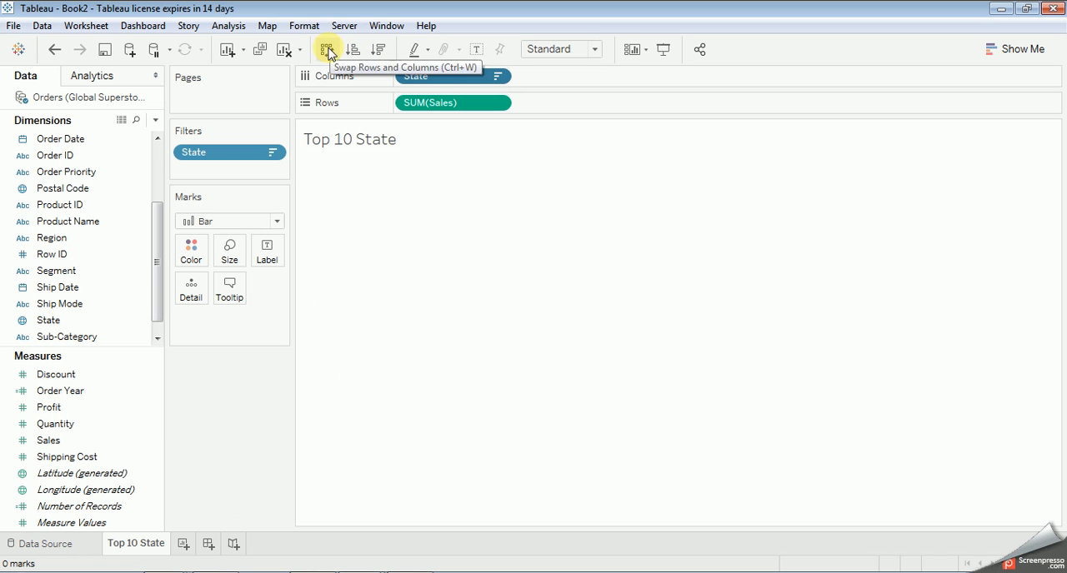
# Step: Convert the view to a horizontal bars chart with SUM(Sales) on Columns and State on Rows
pyautogui.click(1015, 48)
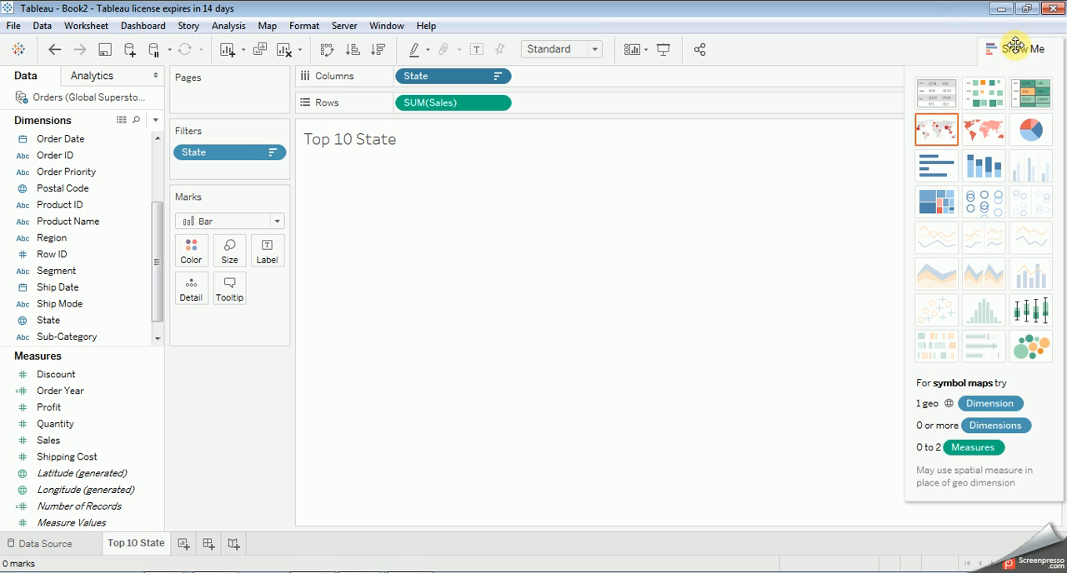
pyautogui.click(935, 165)
pyautogui.click(667, 225)
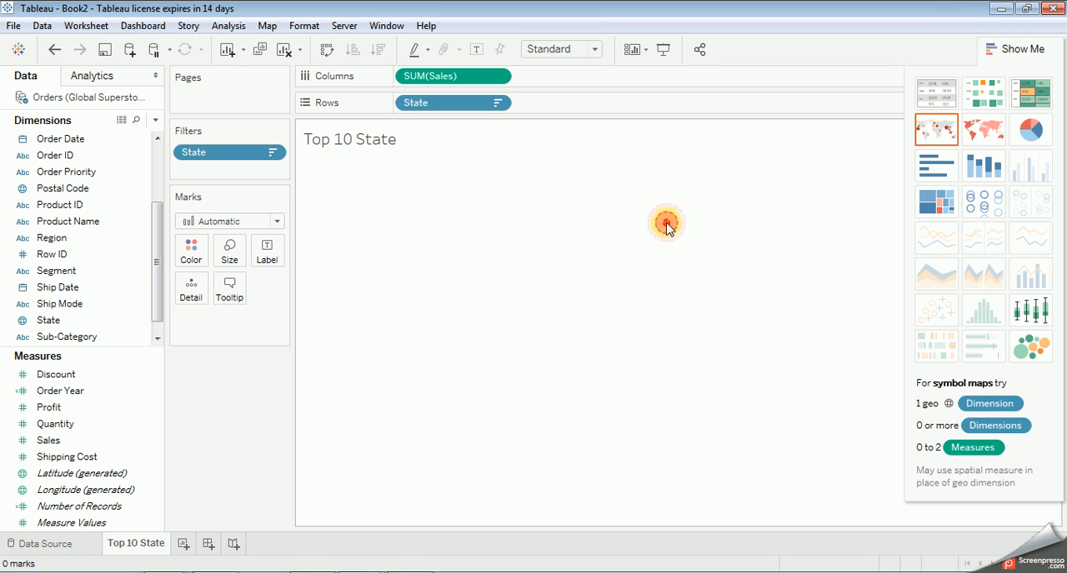
pyautogui.click(1038, 48)
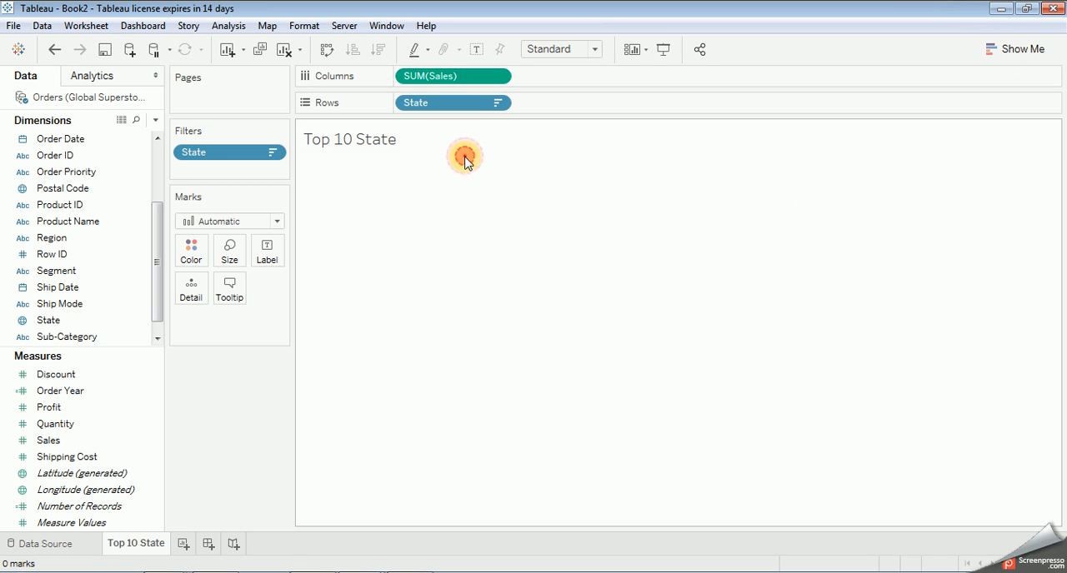
pyautogui.click(473, 275)
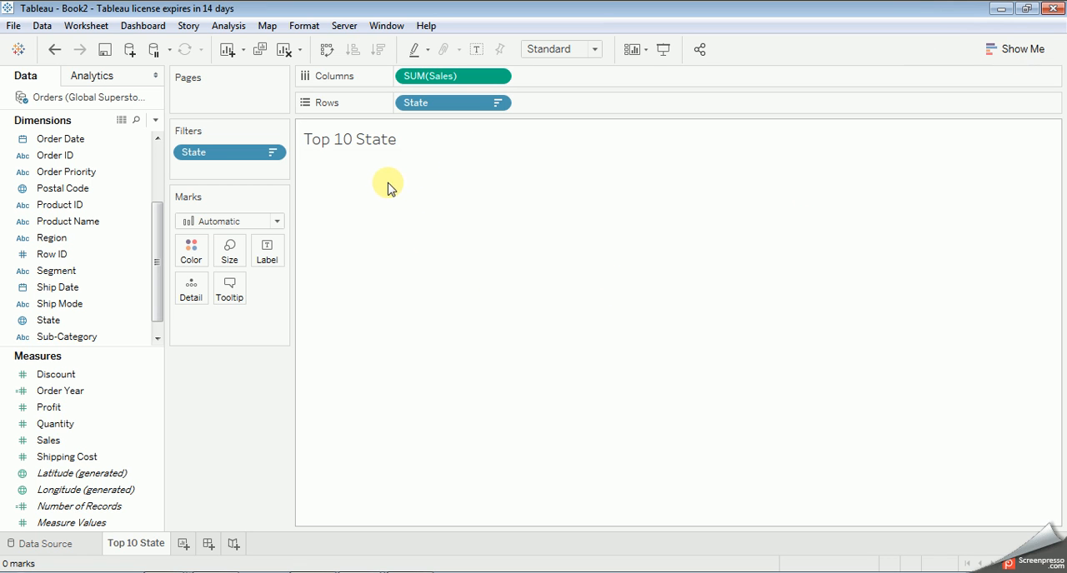
# Step: Remove the State filter from the Top 10 State worksheet
pyautogui.click(280, 130)
pyautogui.click(345, 180)
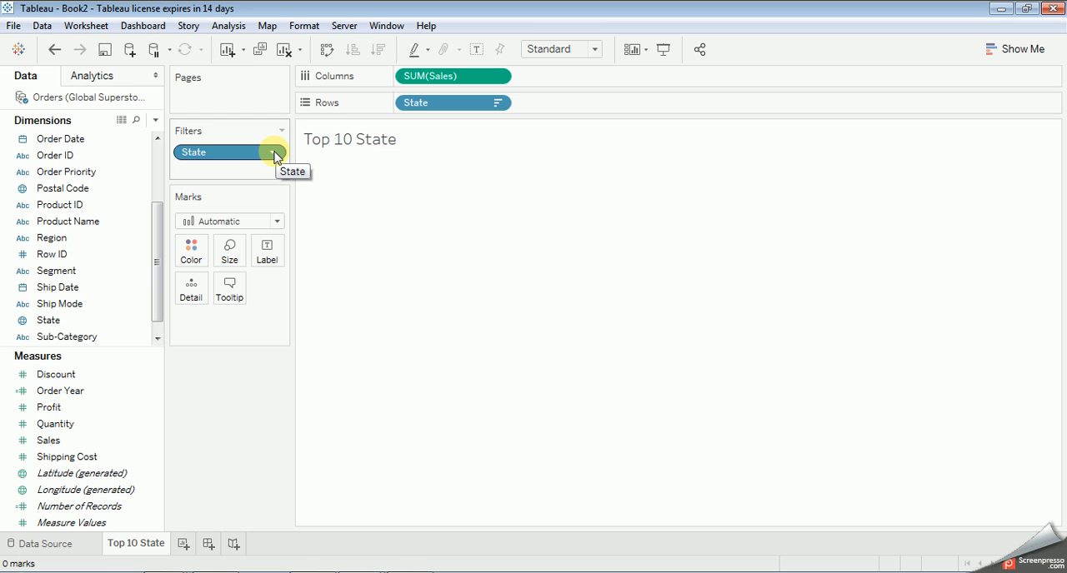
pyautogui.click(272, 153)
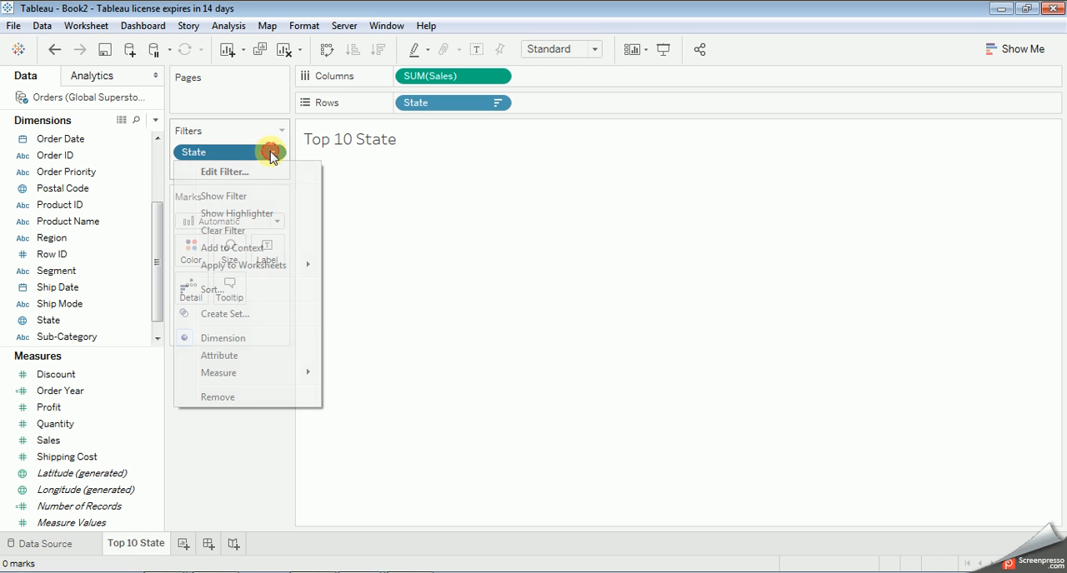
pyautogui.click(235, 398)
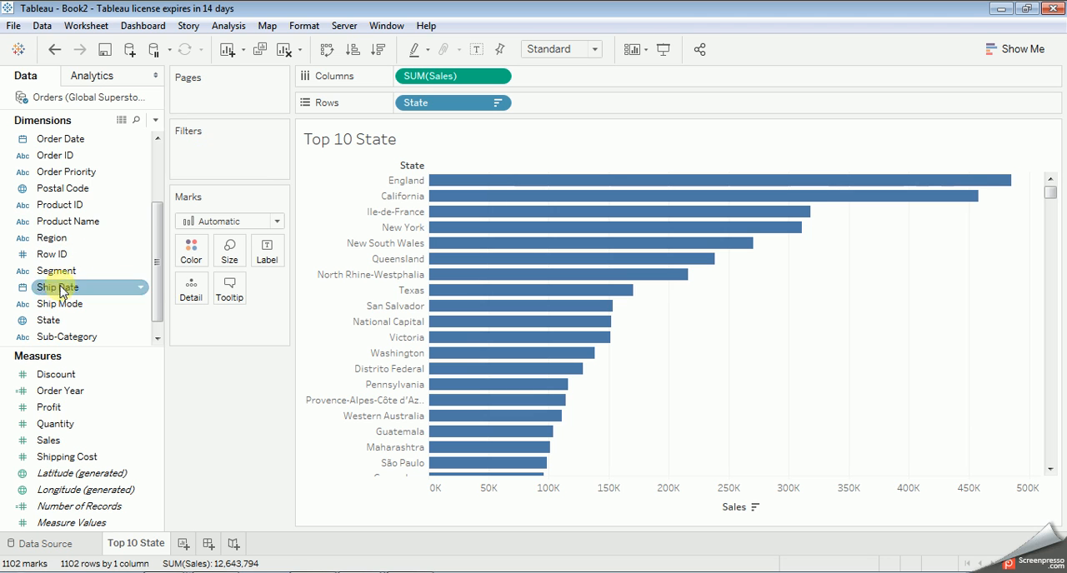
# Step: Add State as a filter limited by field to the Top 10 by Sum of Sales
pyautogui.moveTo(47, 327); pyautogui.dragTo(202, 158)
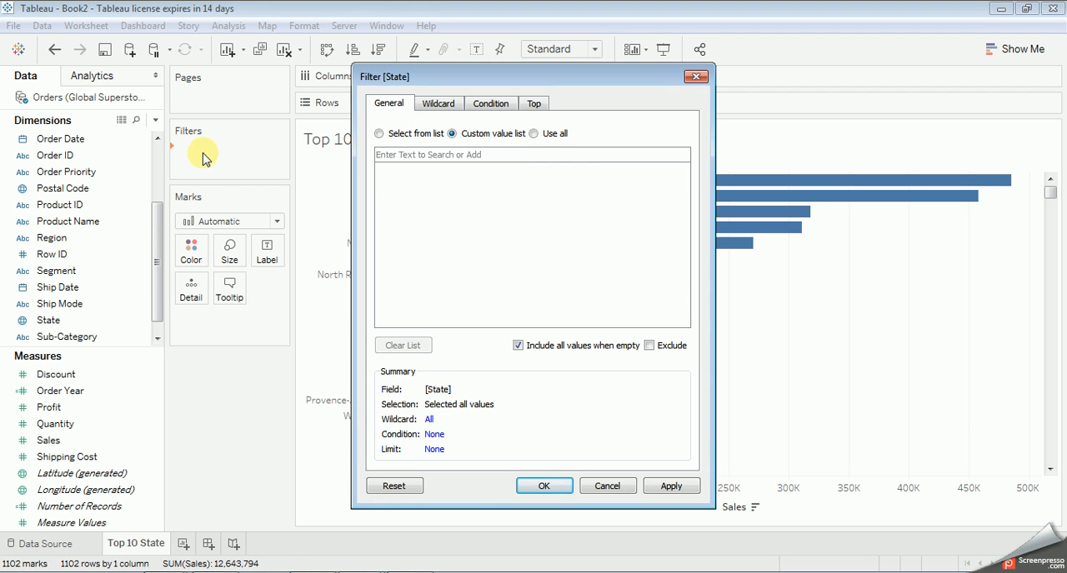
pyautogui.click(534, 103)
pyautogui.click(407, 144)
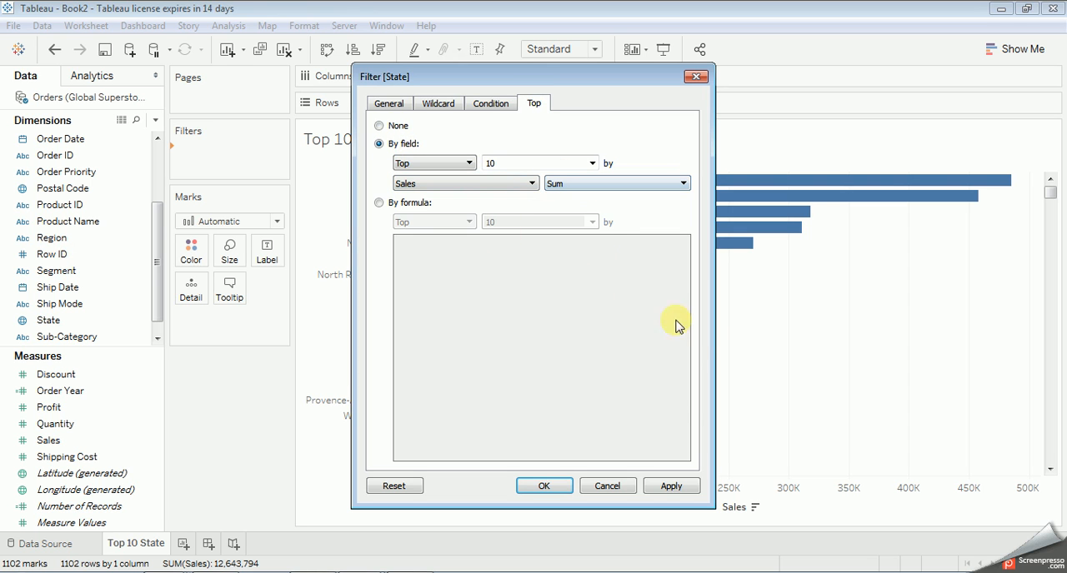
pyautogui.click(668, 488)
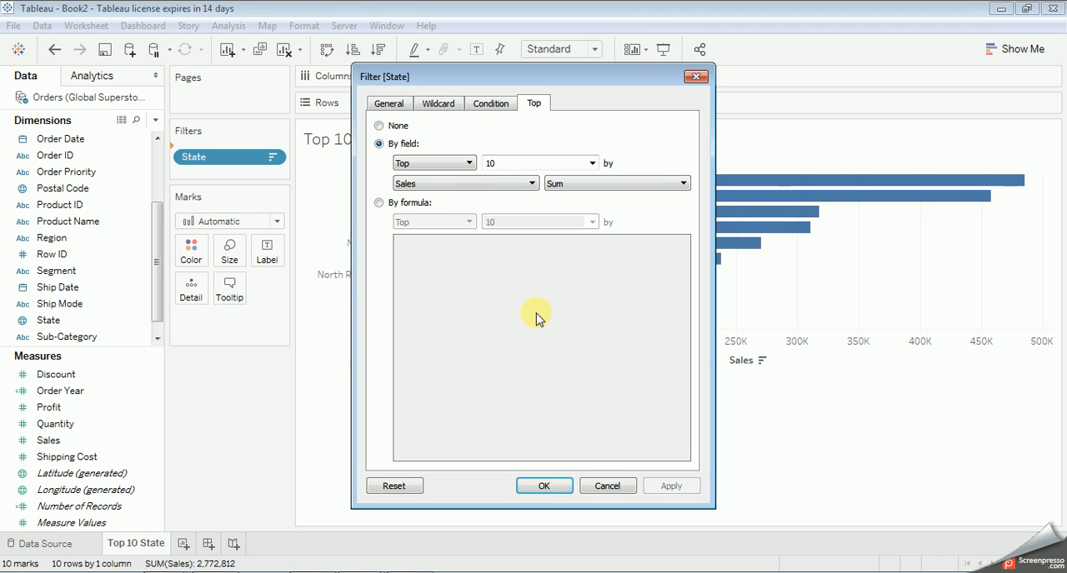
pyautogui.click(543, 486)
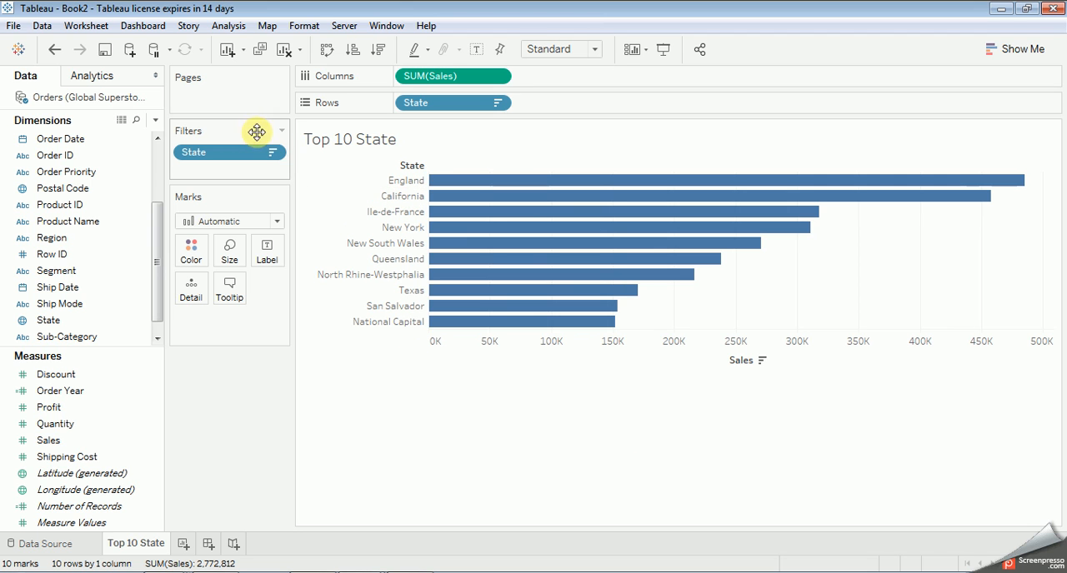
# Step: Sort State in ascending order by the Sales field with Sum aggregation
pyautogui.click(272, 155)
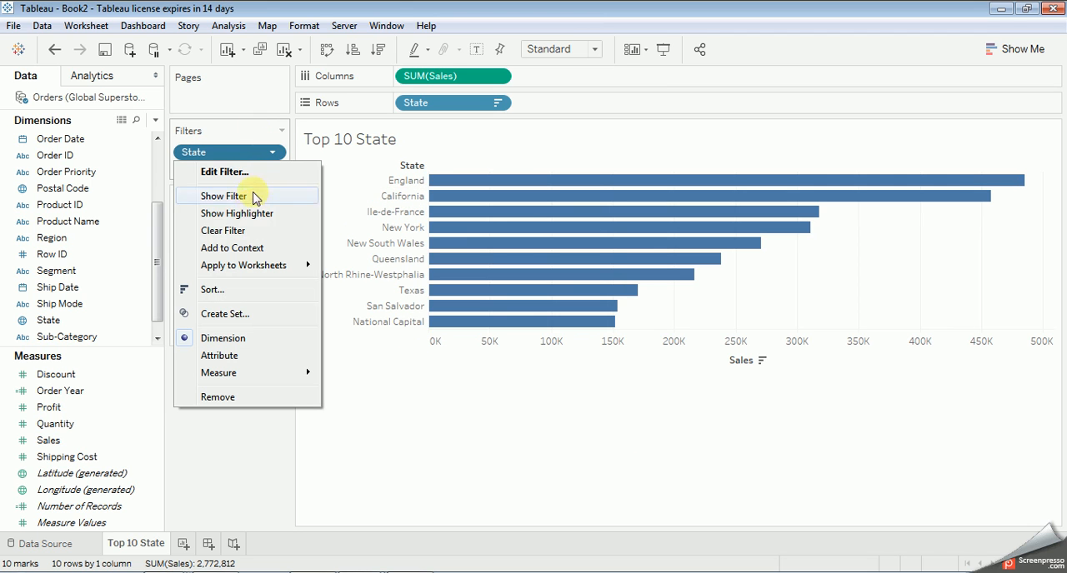
pyautogui.click(231, 292)
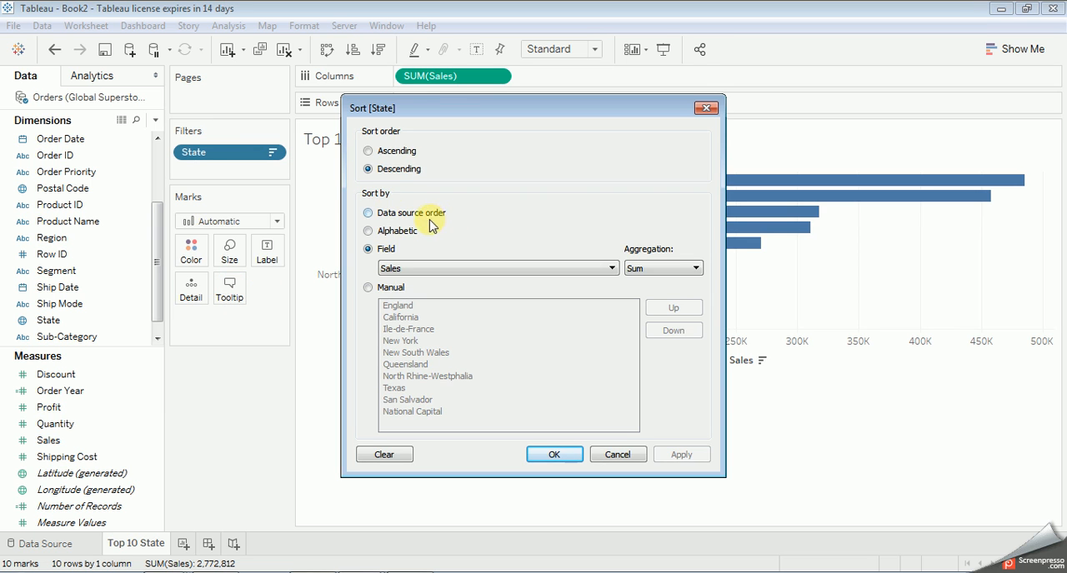
pyautogui.click(396, 156)
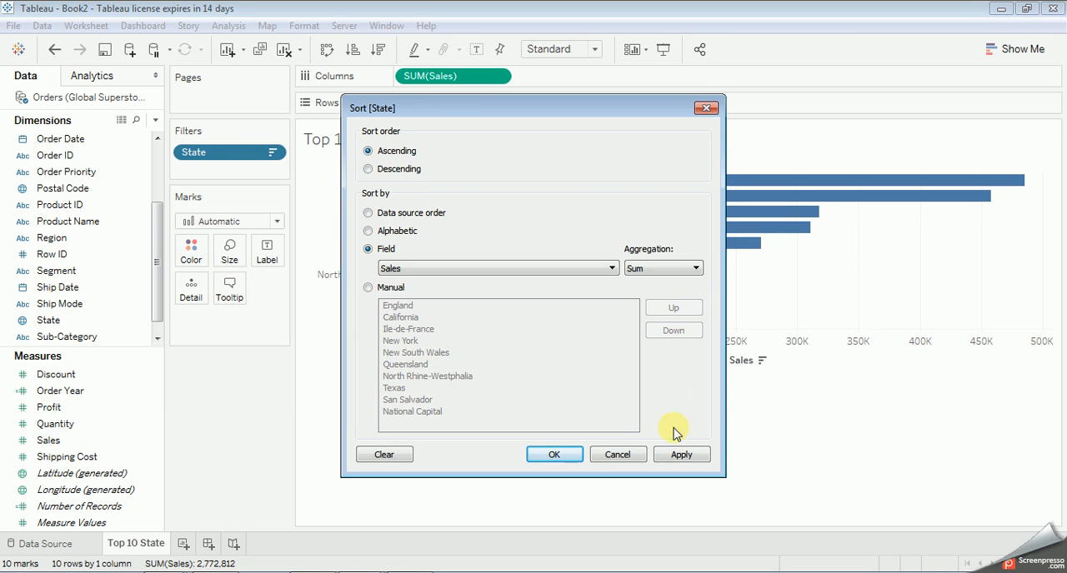
pyautogui.click(683, 454)
pyautogui.click(555, 454)
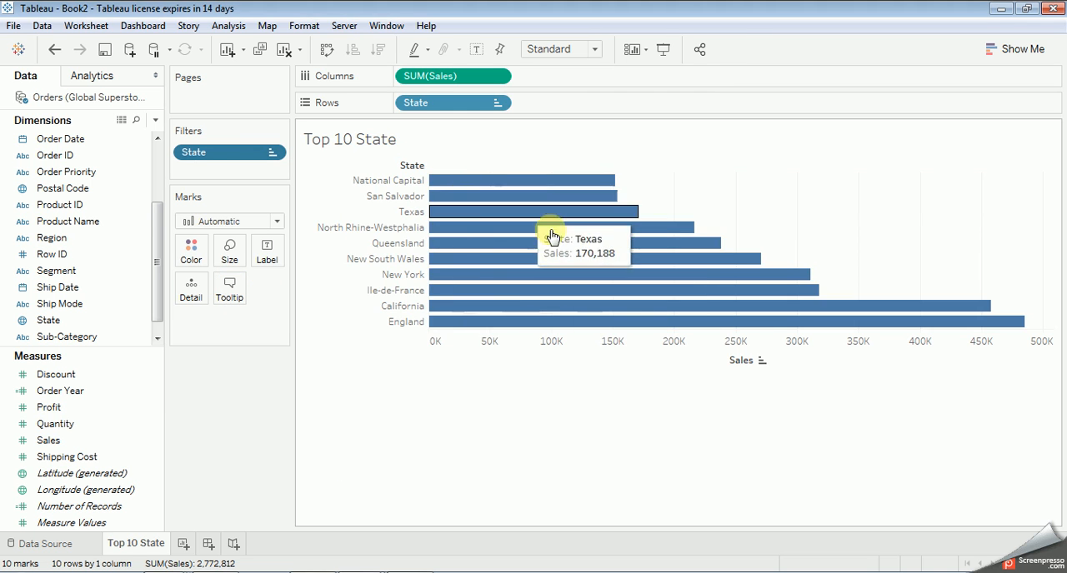
# Step: Swap the rows and columns and swap them back, trying the descending and ascending sorts of State by Sales
pyautogui.click(326, 49)
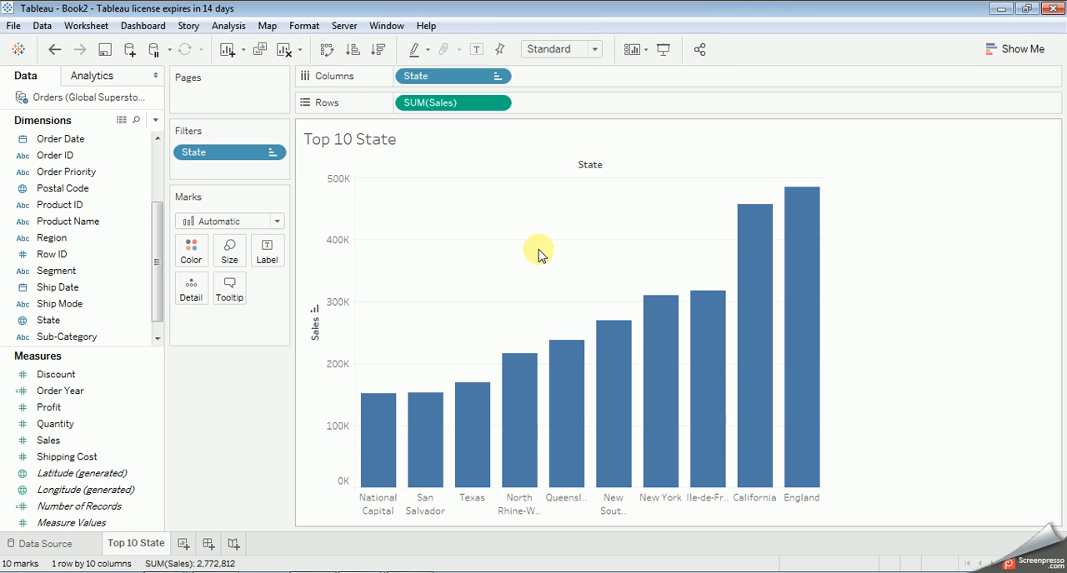
pyautogui.click(327, 50)
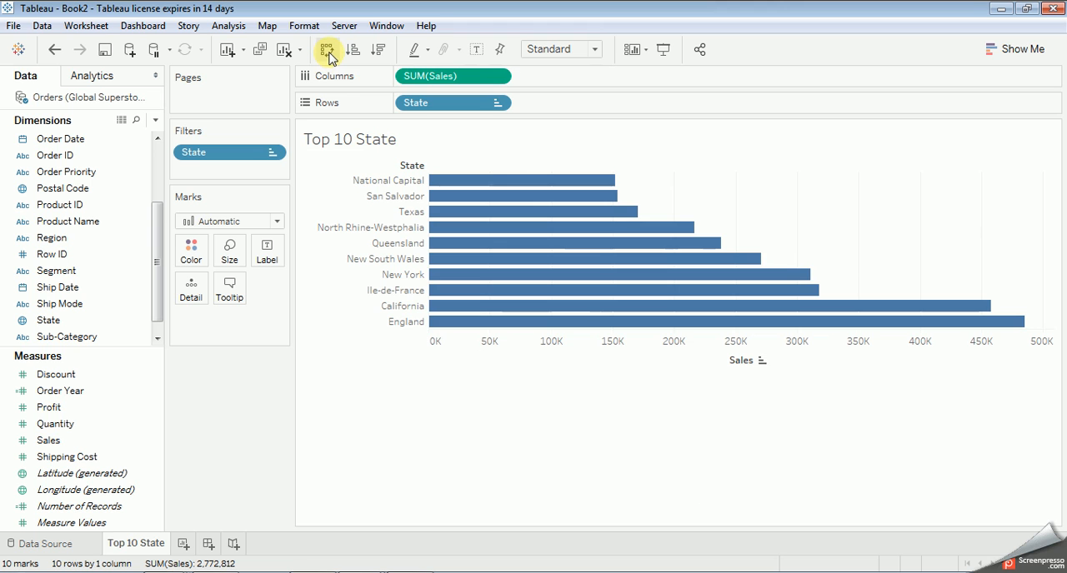
pyautogui.click(378, 52)
pyautogui.click(351, 52)
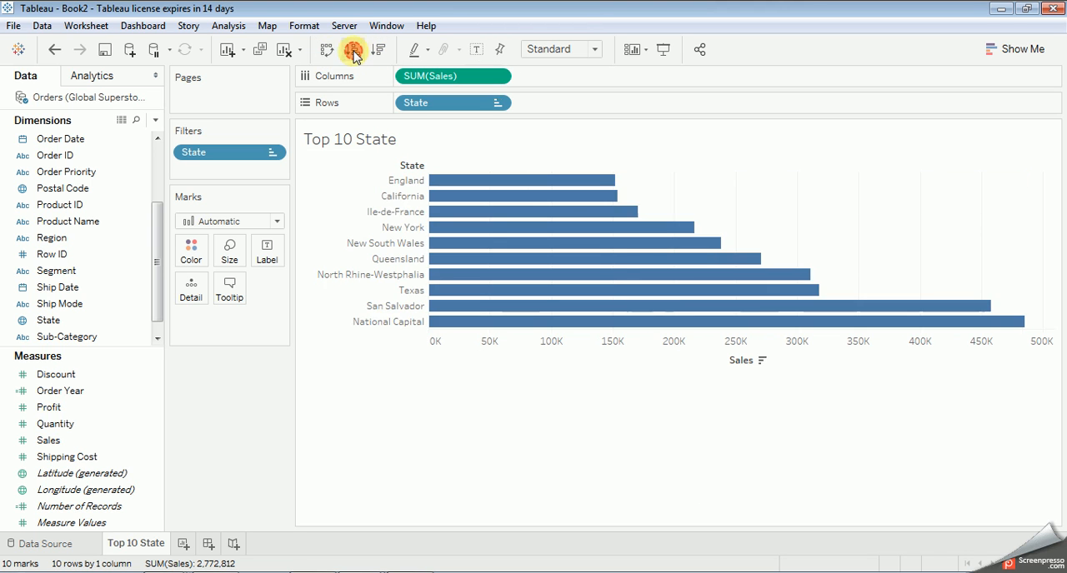
# Step: Cycle the sort on the State row header through descending name order until the sort is cleared
pyautogui.click(420, 165)
pyautogui.click(419, 166)
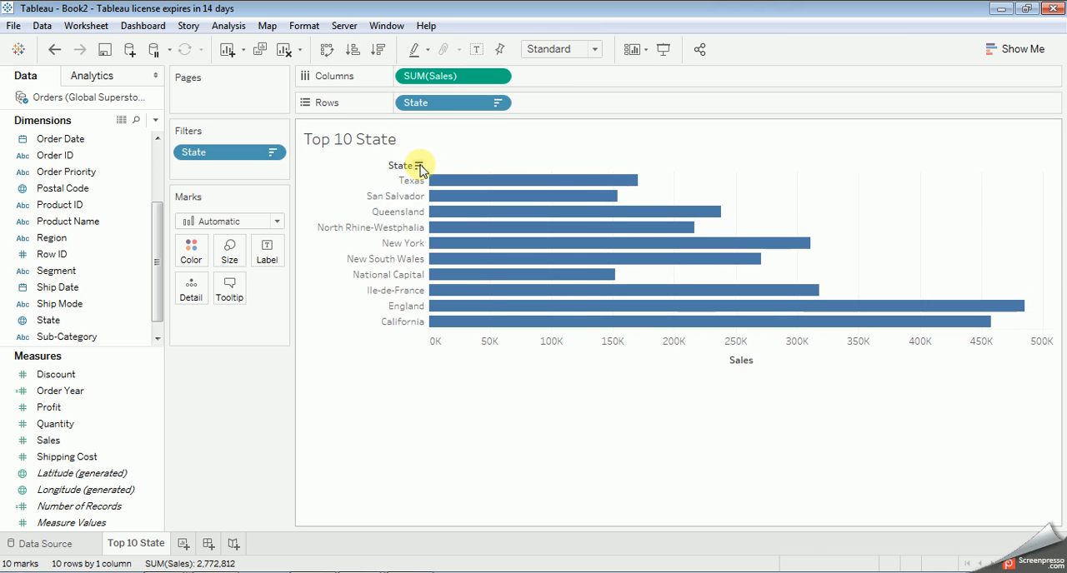
pyautogui.click(419, 166)
# Step: Review the Top limit settings of the State filter from the chart's State header
pyautogui.rightClick(422, 166)
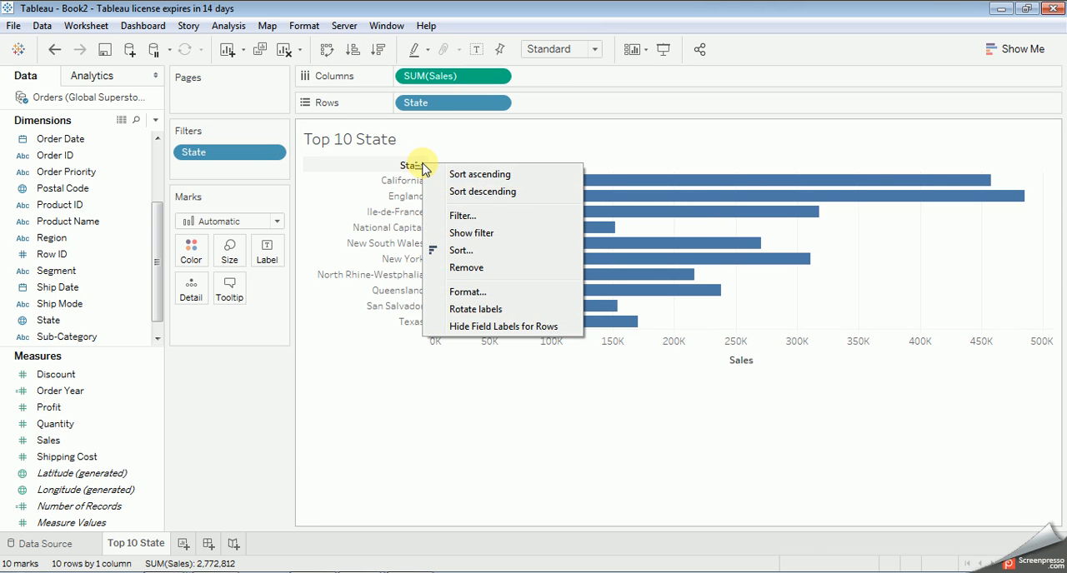
pyautogui.click(473, 217)
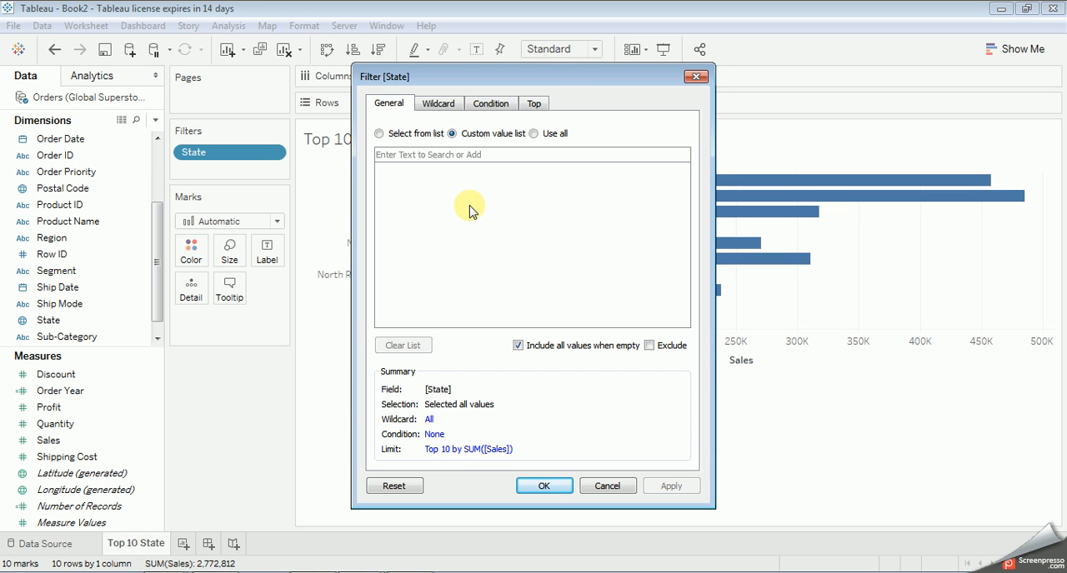
pyautogui.click(539, 103)
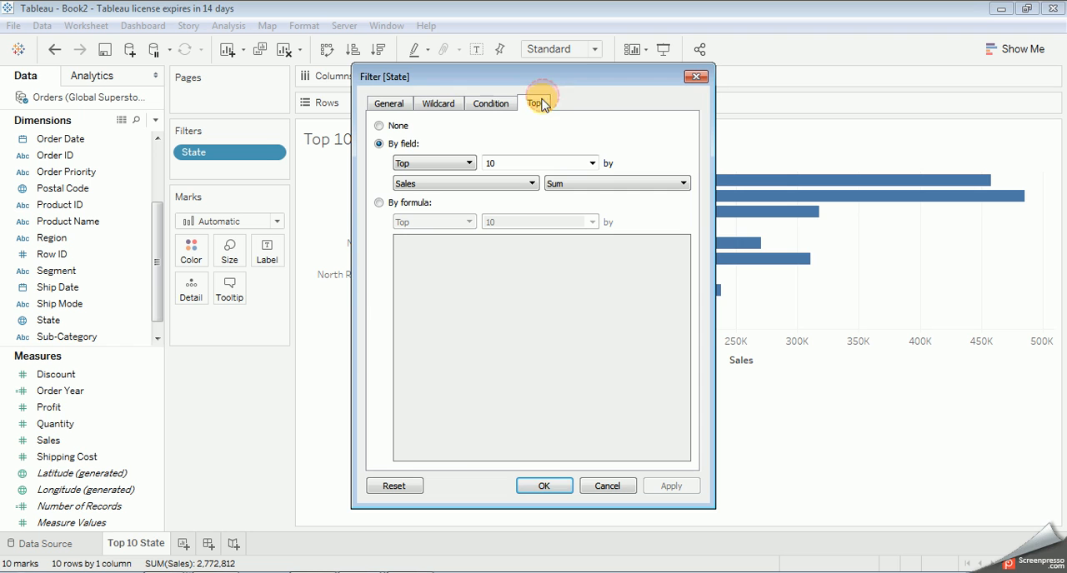
pyautogui.click(544, 486)
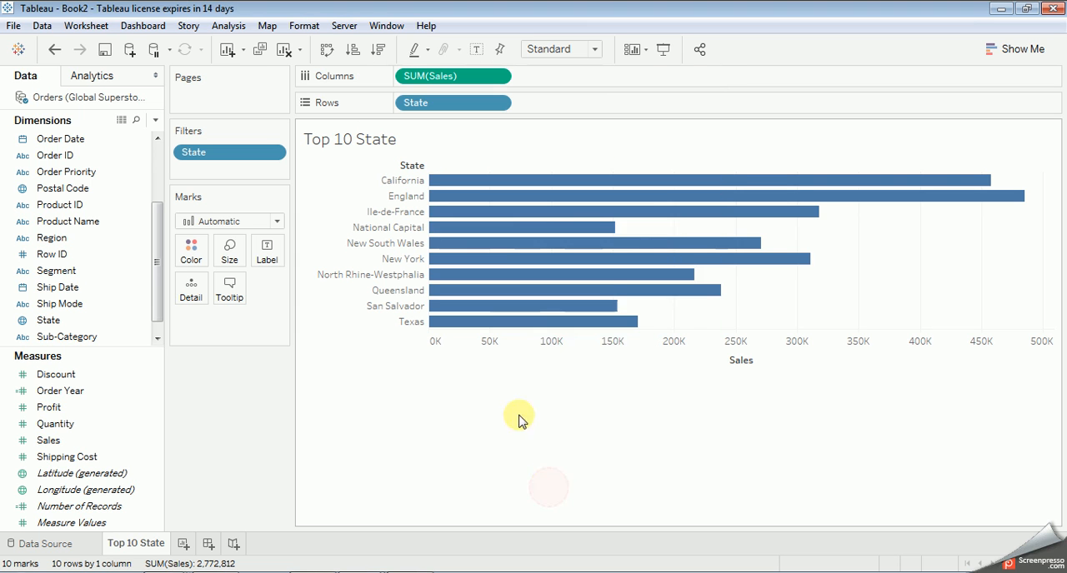
# Step: Show the State filter card beside the chart and change its title to "State Name"
pyautogui.click(271, 156)
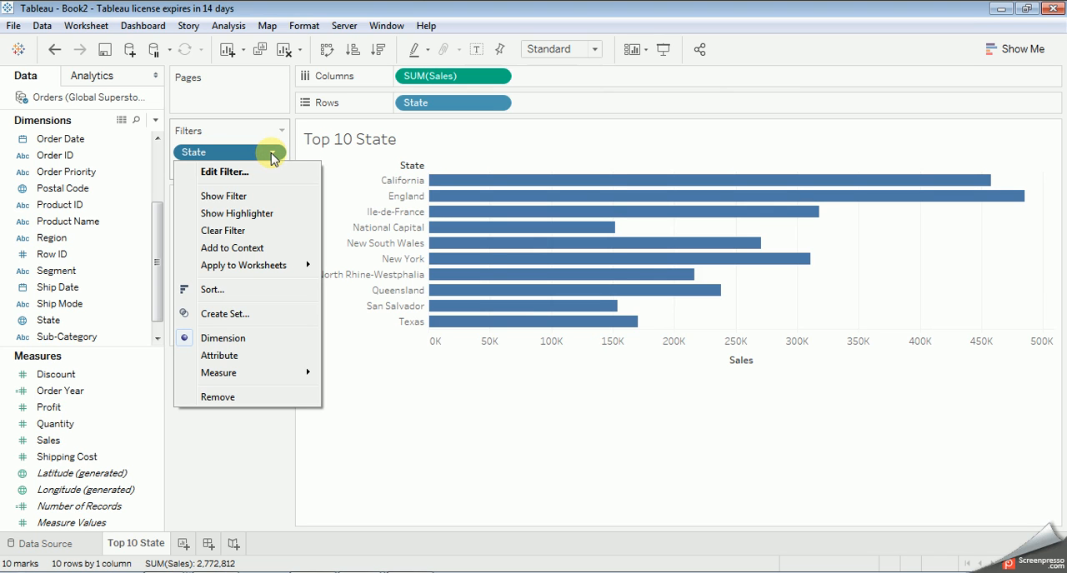
pyautogui.click(222, 198)
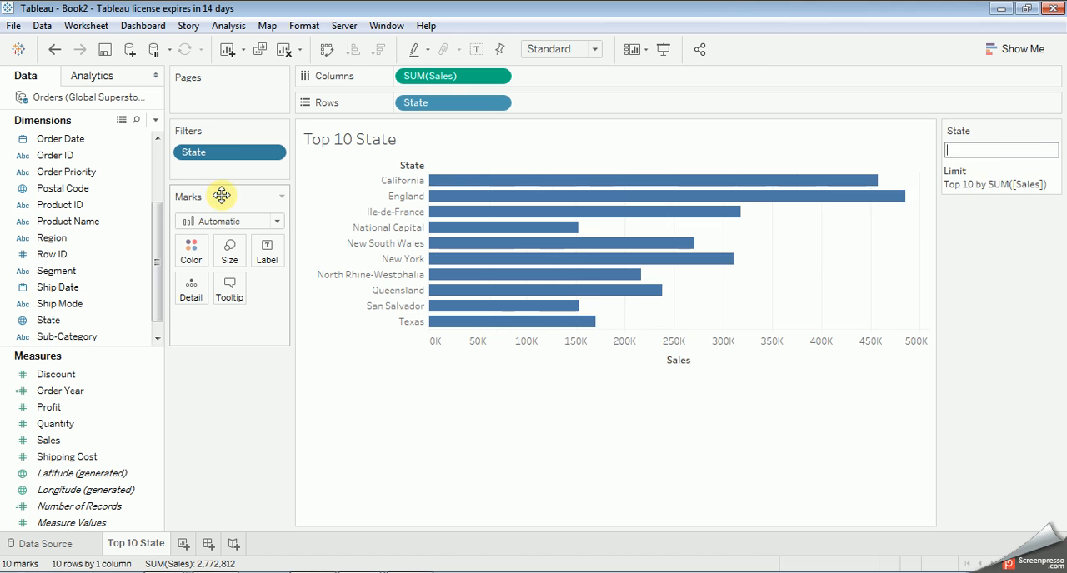
pyautogui.click(1053, 133)
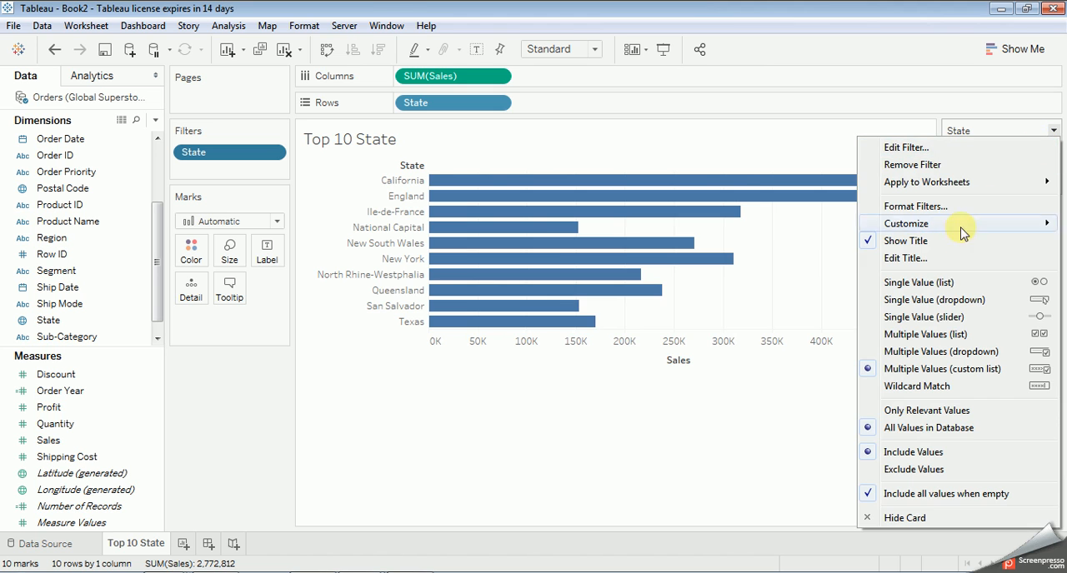
pyautogui.click(926, 259)
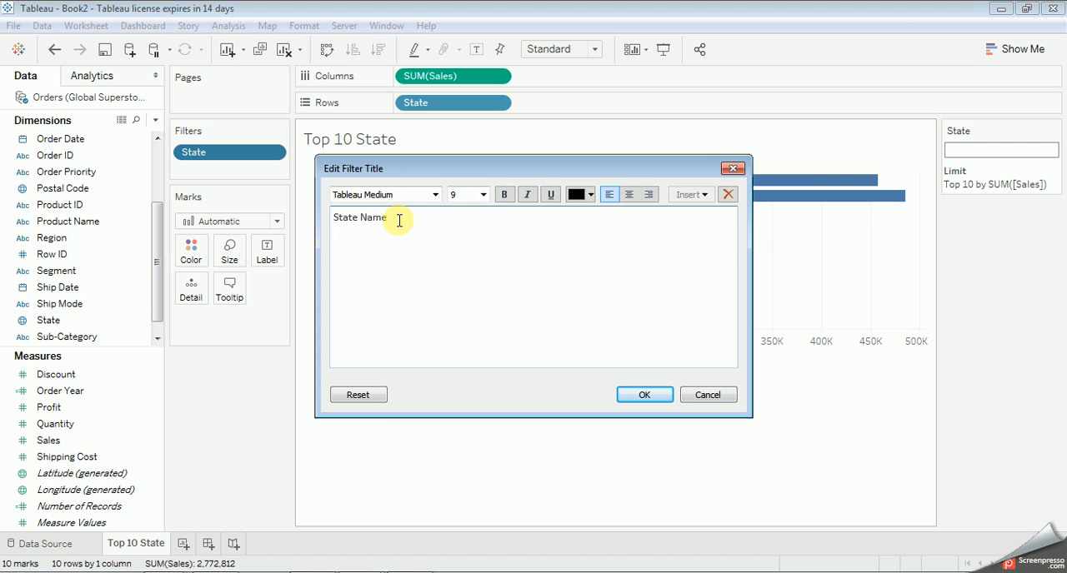
# Step: Set the font of the "State Name" filter title to Tahoma, turn on bold, and apply the title
pyautogui.click(503, 194)
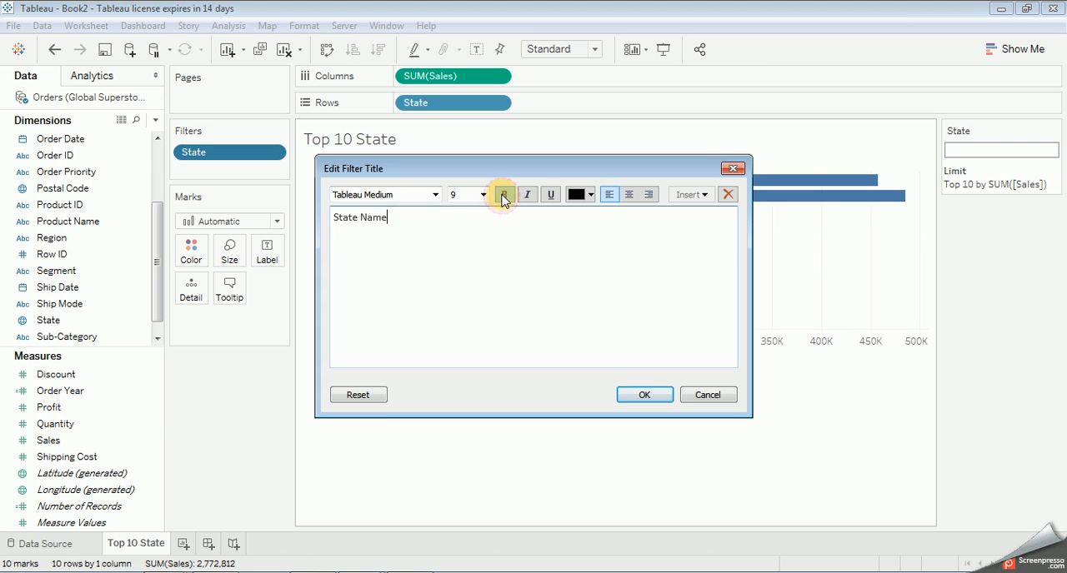
pyautogui.moveTo(388, 218); pyautogui.dragTo(333, 219)
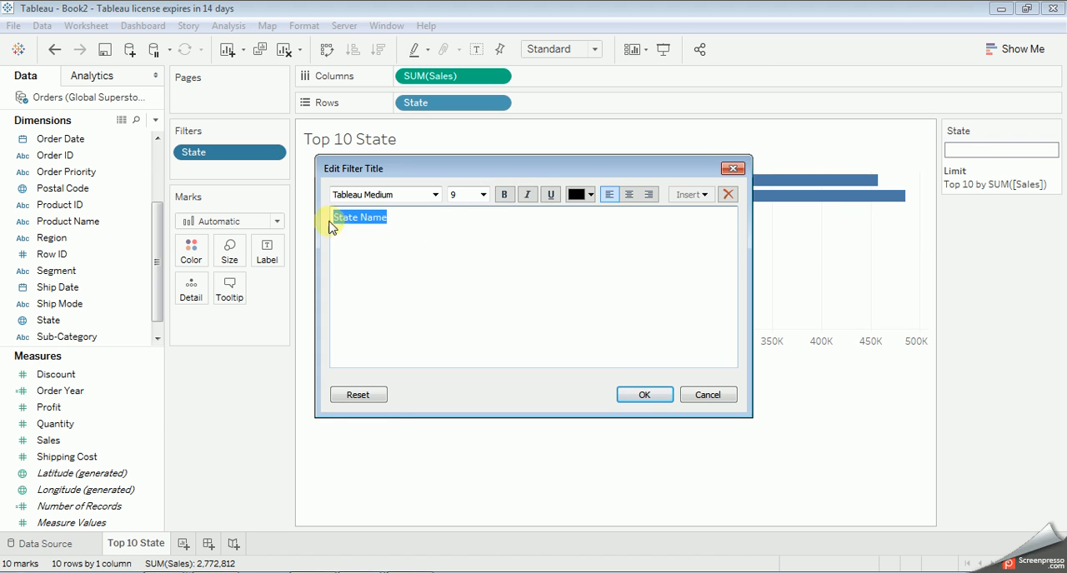
pyautogui.click(434, 194)
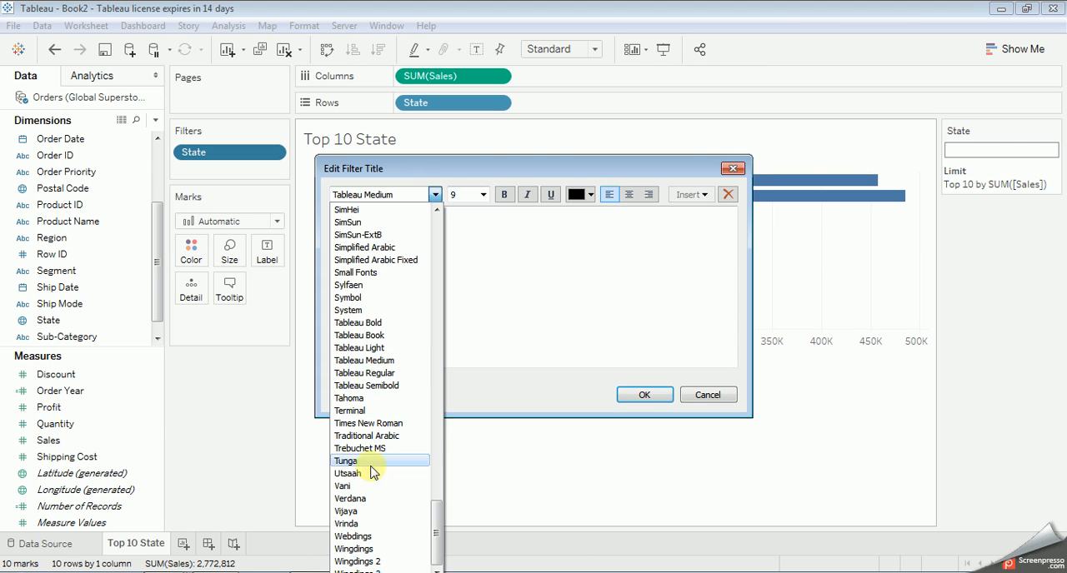
pyautogui.click(350, 398)
pyautogui.click(446, 255)
pyautogui.click(504, 195)
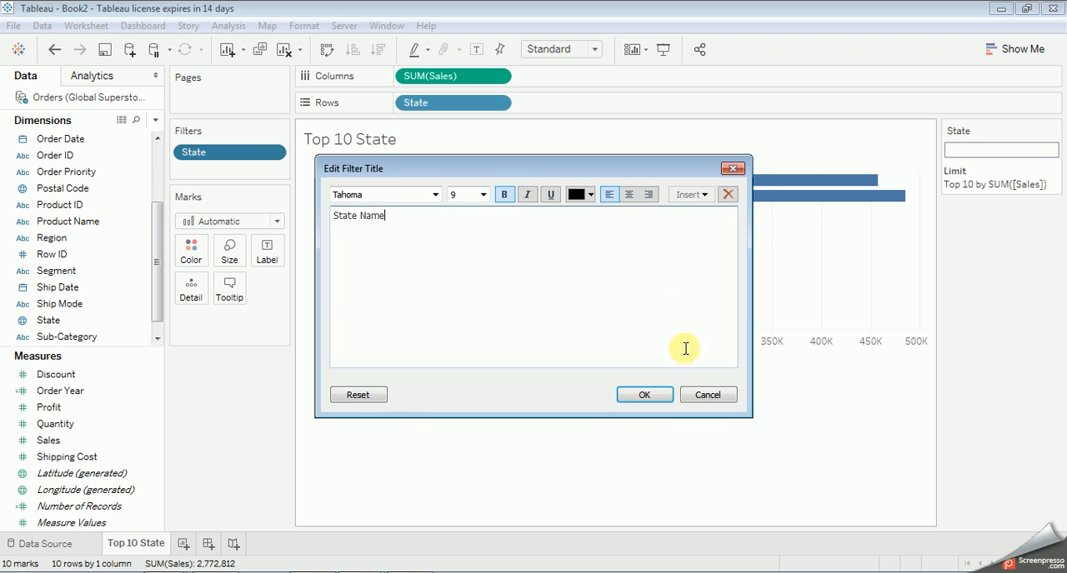
pyautogui.click(658, 394)
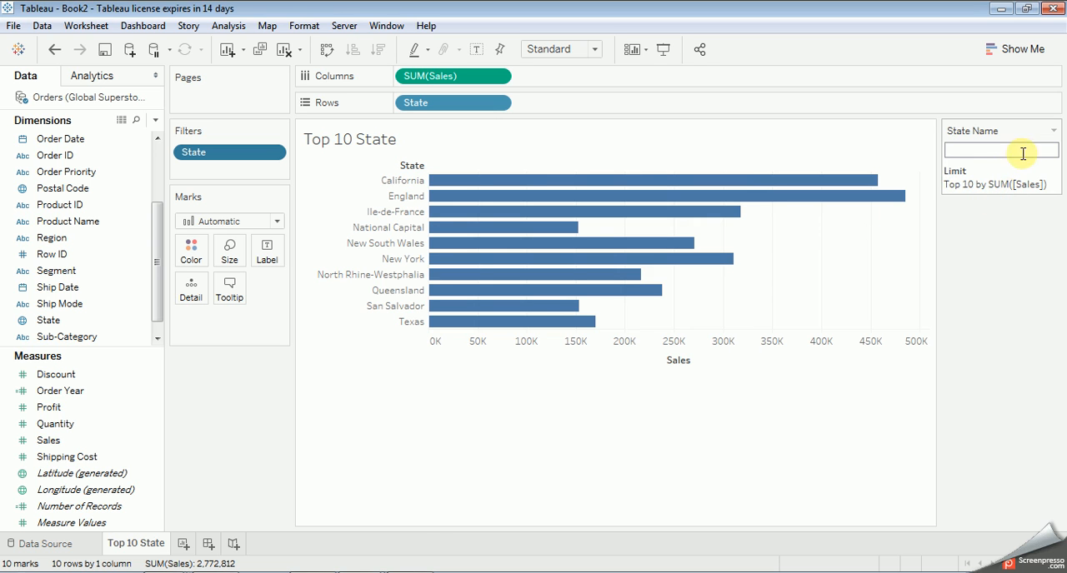
# Step: Open the display options of the State Name filter card
pyautogui.click(1055, 132)
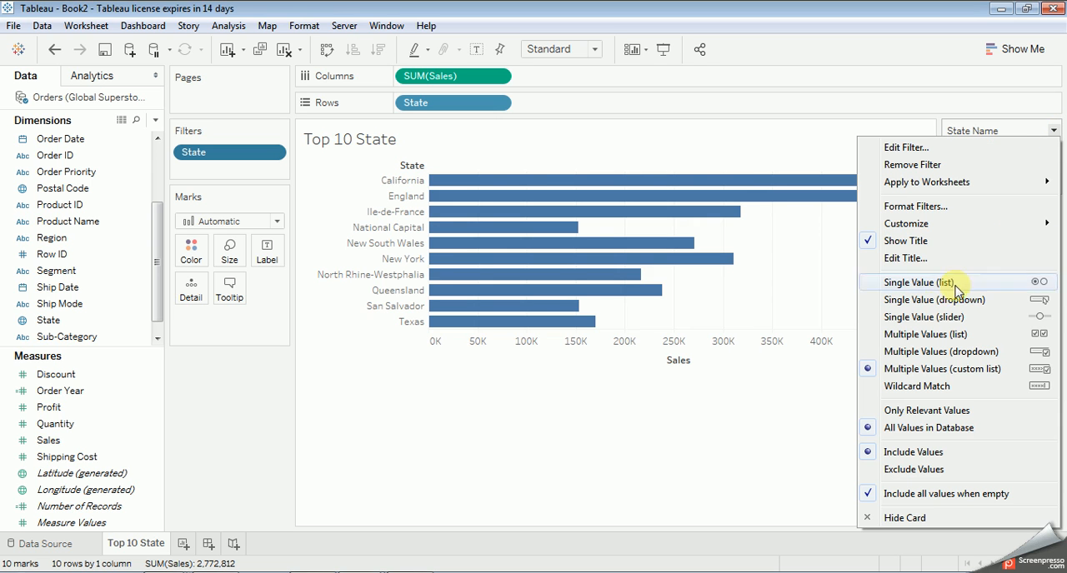
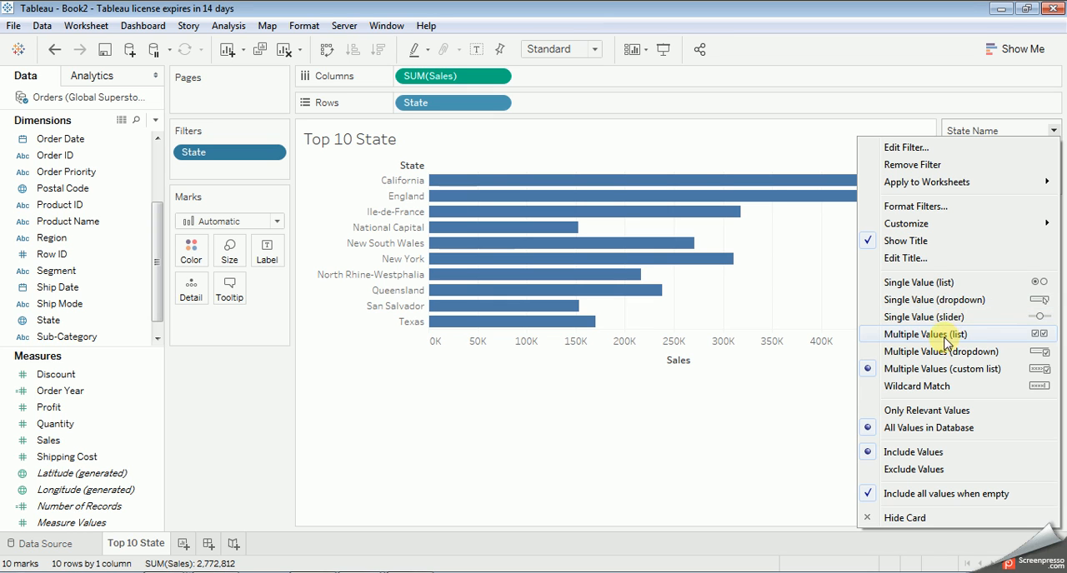
# Step: Try the Multiple Values (list) and Multiple Values (custom list) displays on the State Name filter card
pyautogui.click(944, 336)
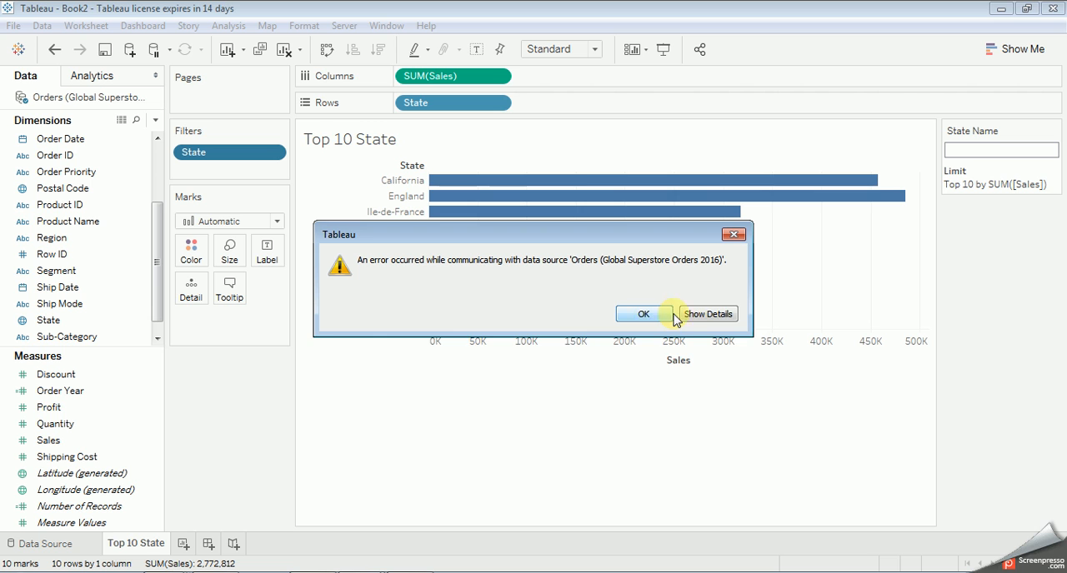
pyautogui.click(698, 314)
pyautogui.click(642, 526)
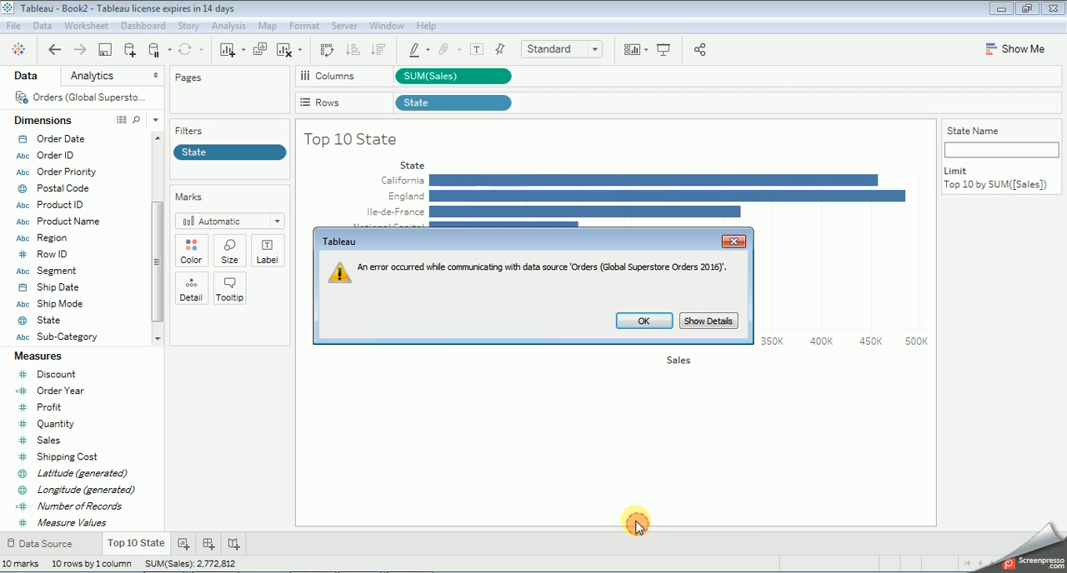
pyautogui.click(638, 322)
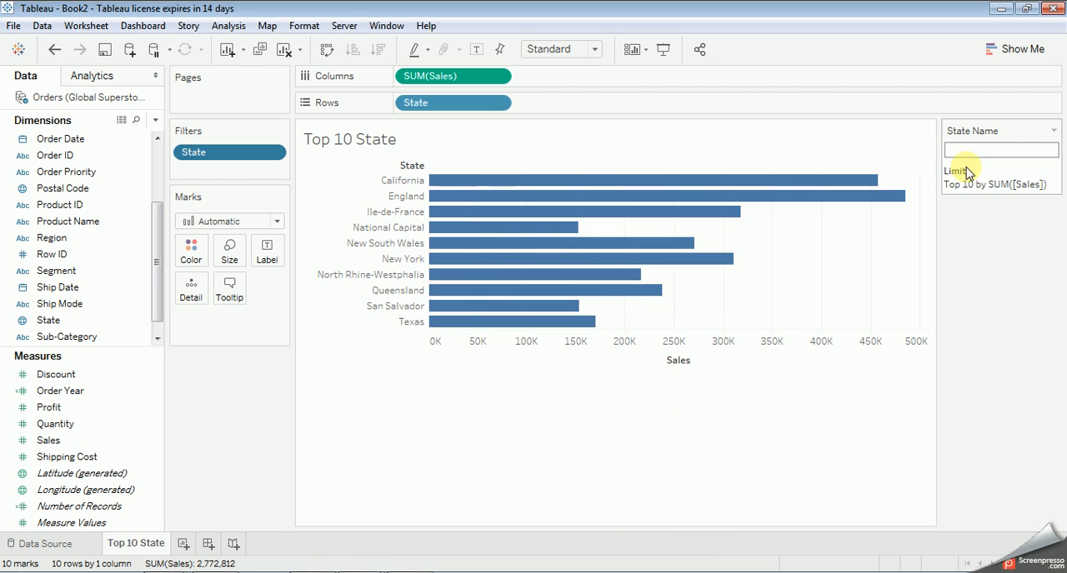
pyautogui.click(1054, 132)
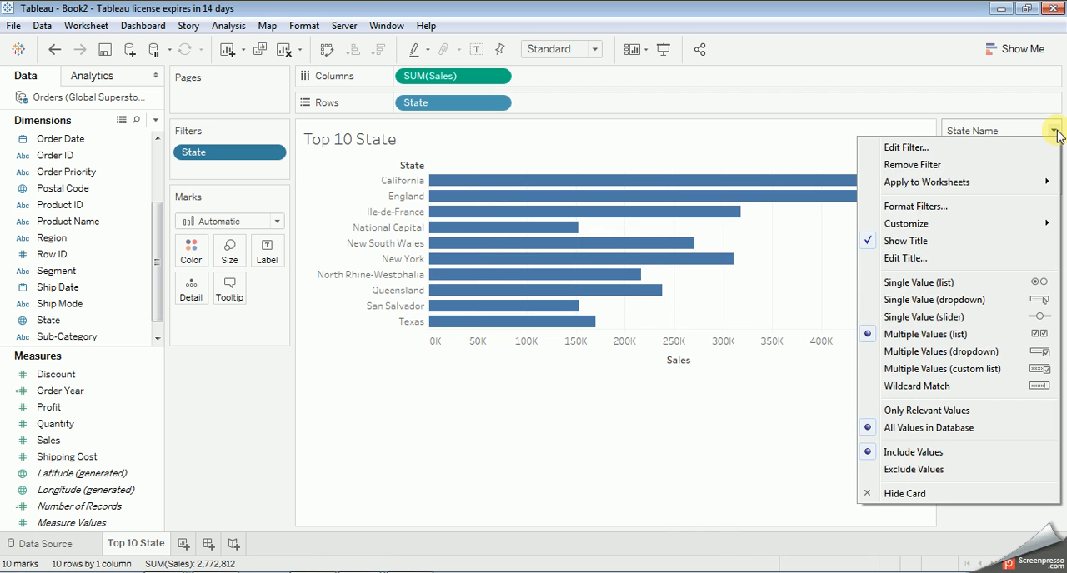
pyautogui.click(930, 369)
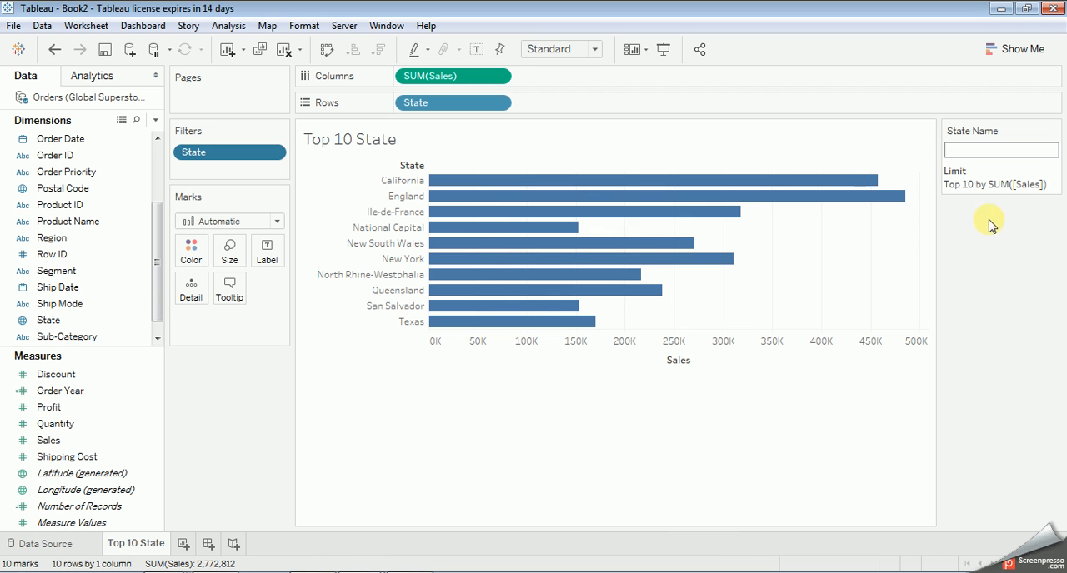
# Step: Switch the State Name filter card to Single Value (dropdown) and browse its list of states
pyautogui.click(1053, 131)
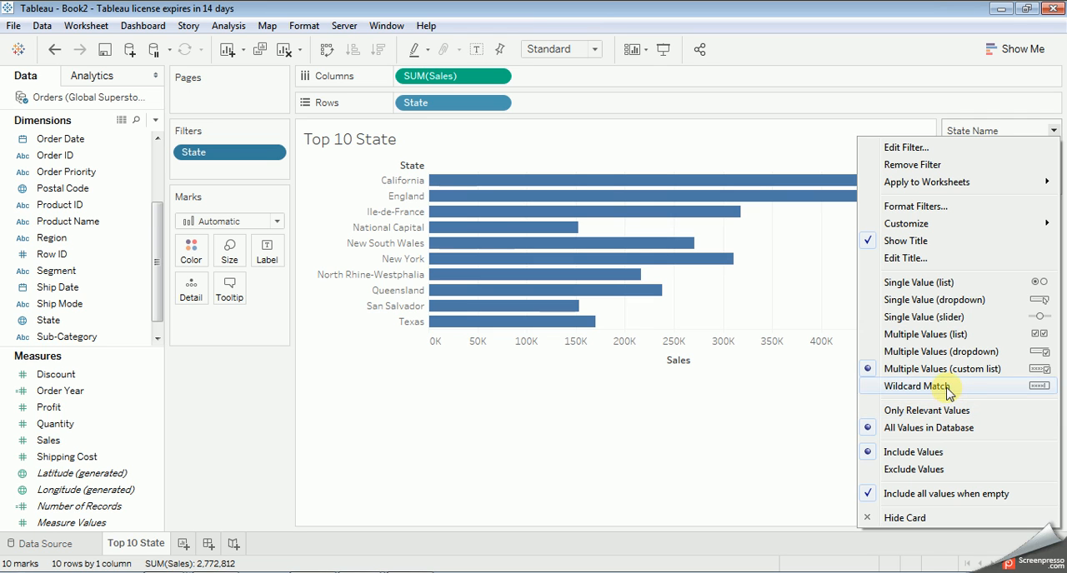
pyautogui.click(931, 302)
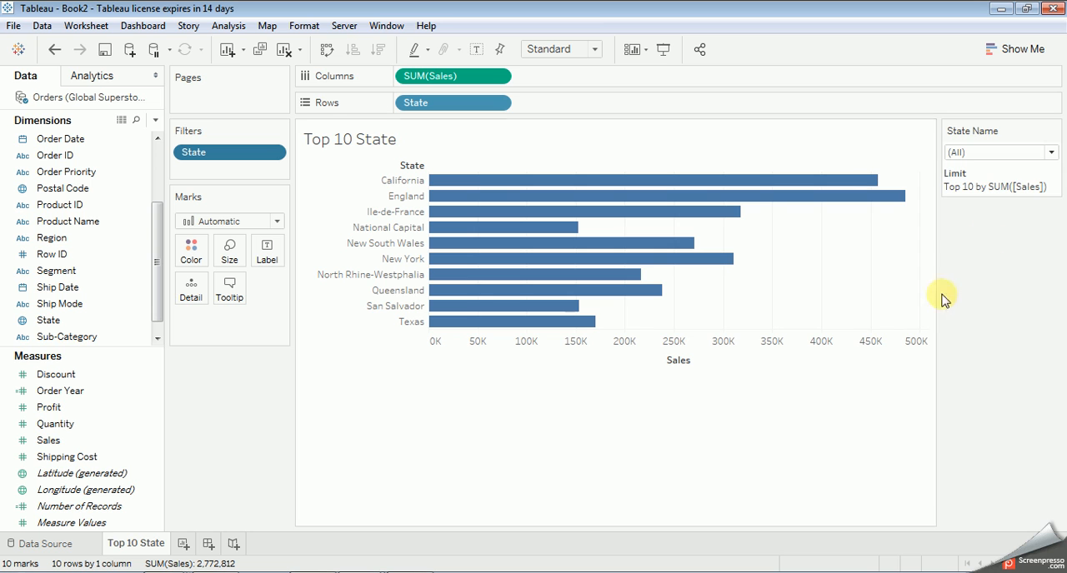
pyautogui.click(1052, 154)
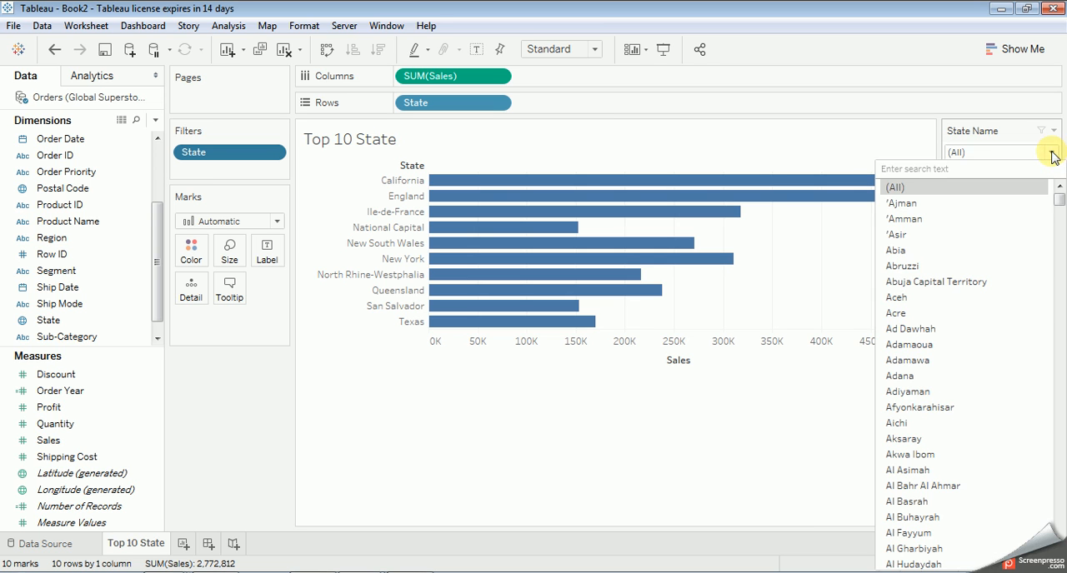
pyautogui.scroll(-15, 956, 299)
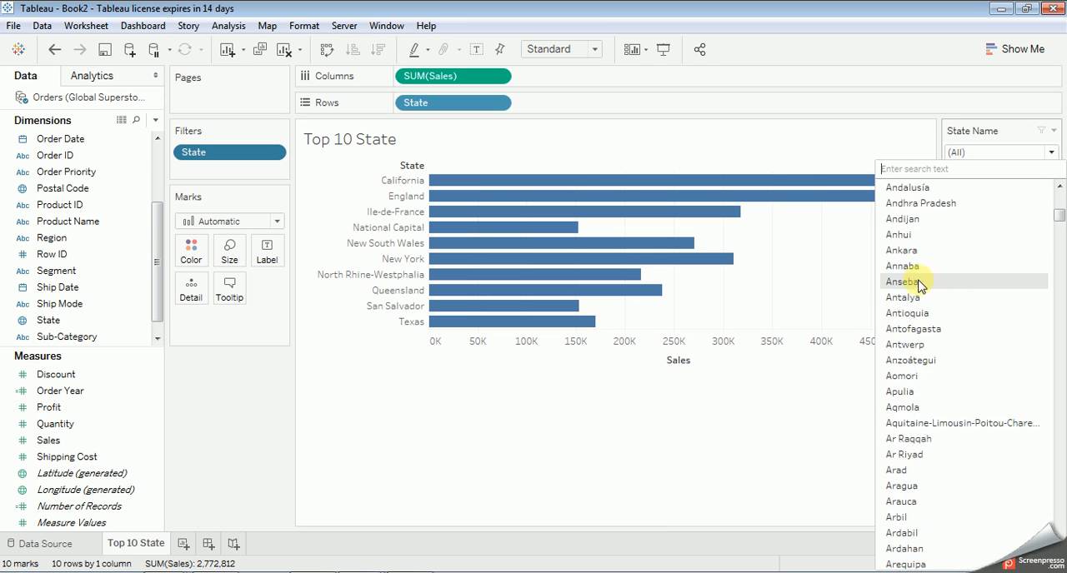
pyautogui.click(996, 133)
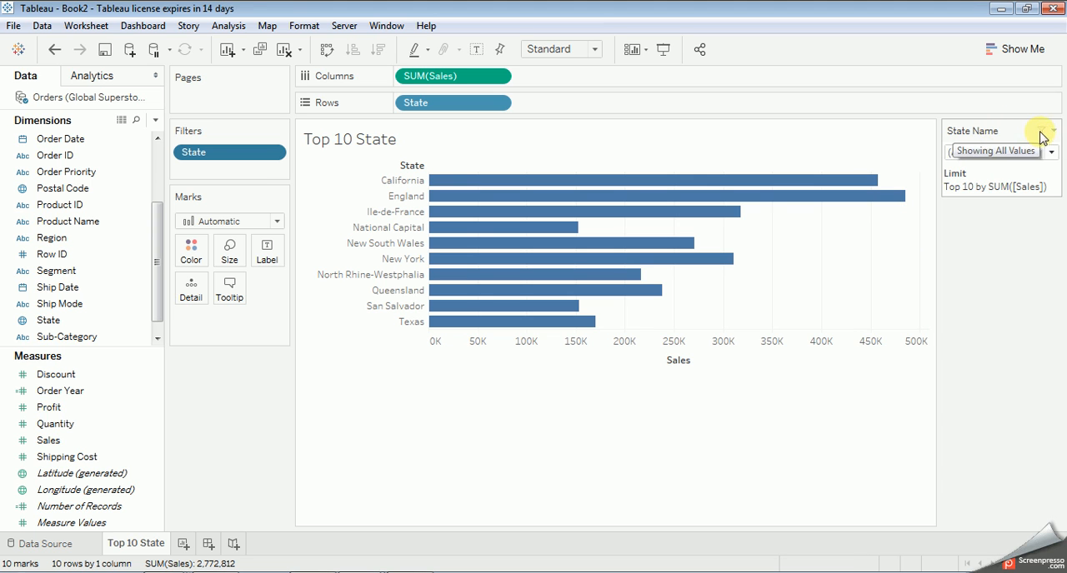
pyautogui.click(992, 154)
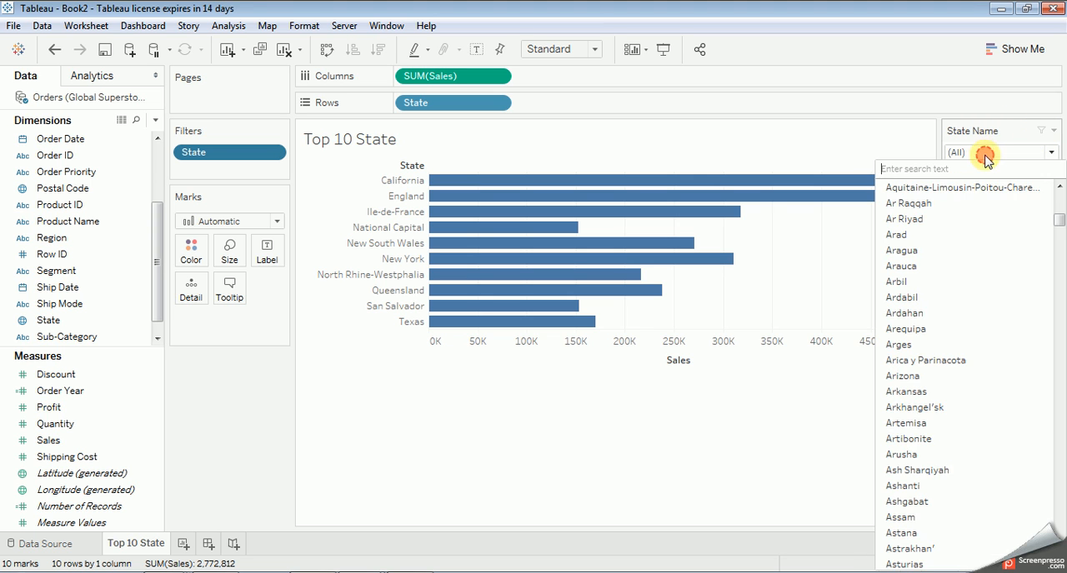
pyautogui.click(1045, 133)
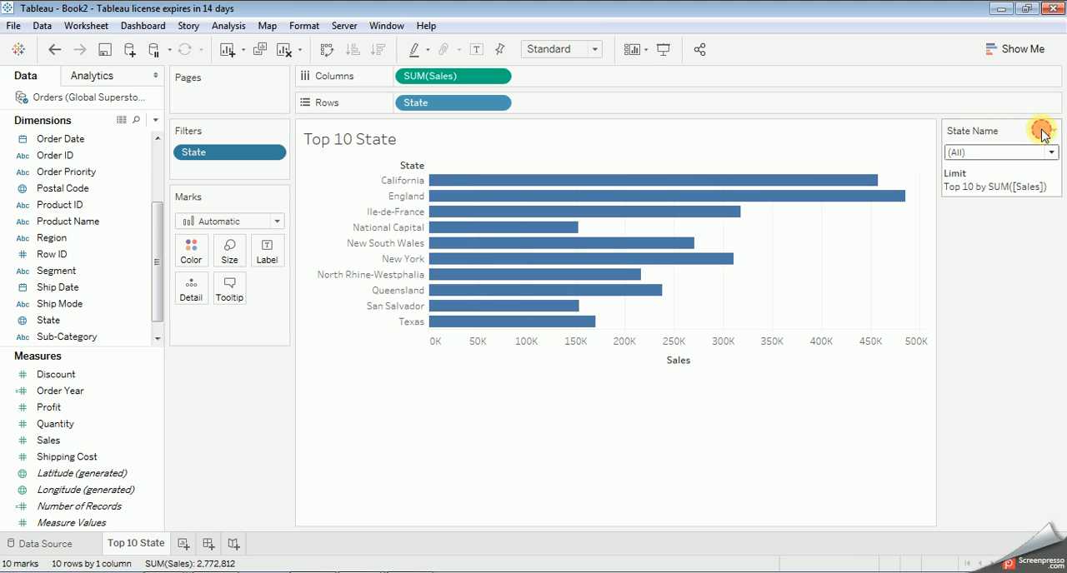
# Step: Edit the State filter to use Select from list with all states selected, and apply it
pyautogui.click(1052, 130)
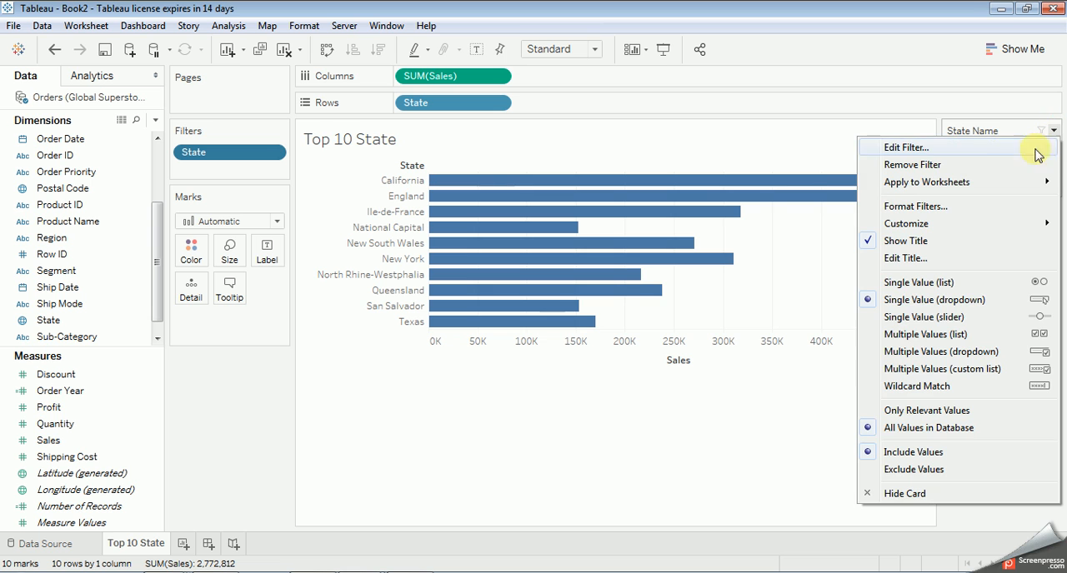
pyautogui.click(972, 150)
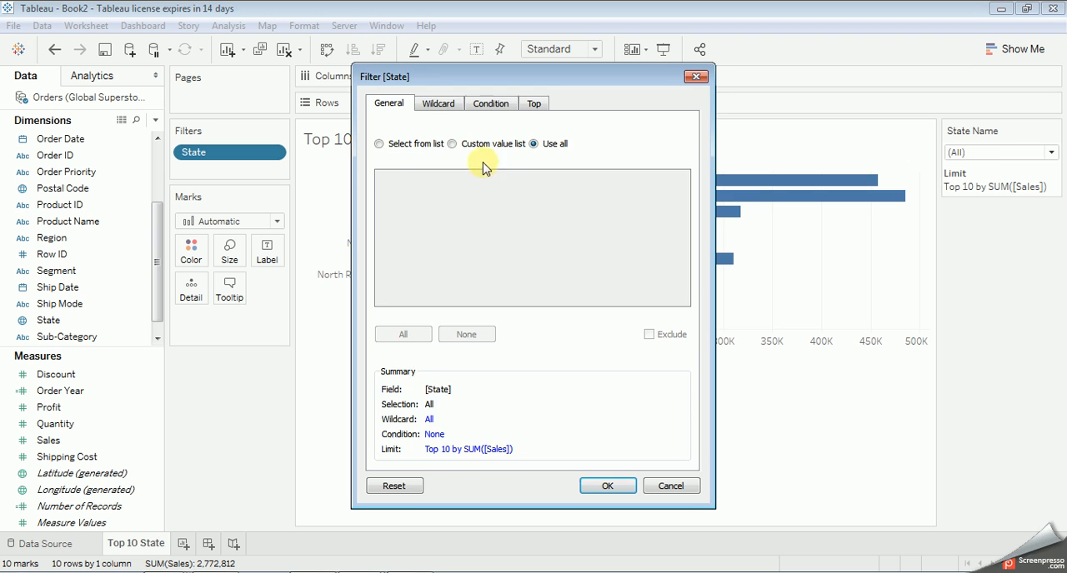
pyautogui.click(437, 103)
pyautogui.click(386, 103)
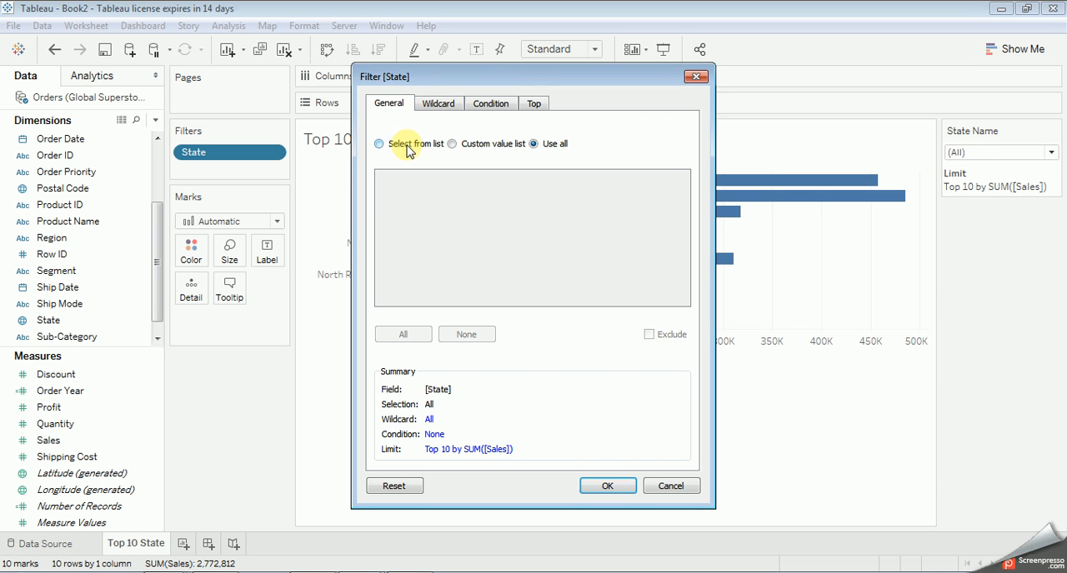
pyautogui.click(379, 144)
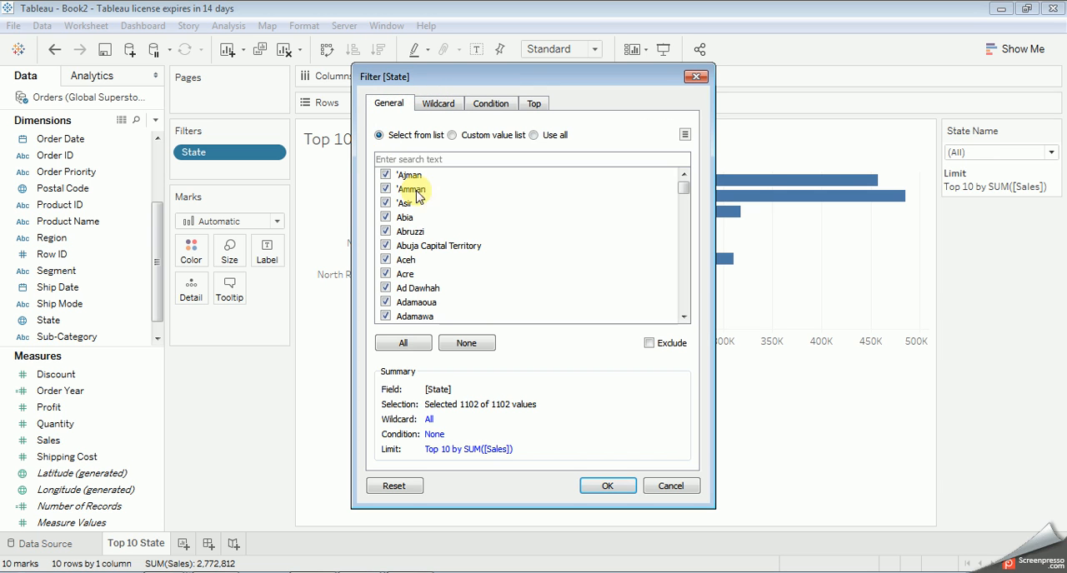
pyautogui.click(405, 343)
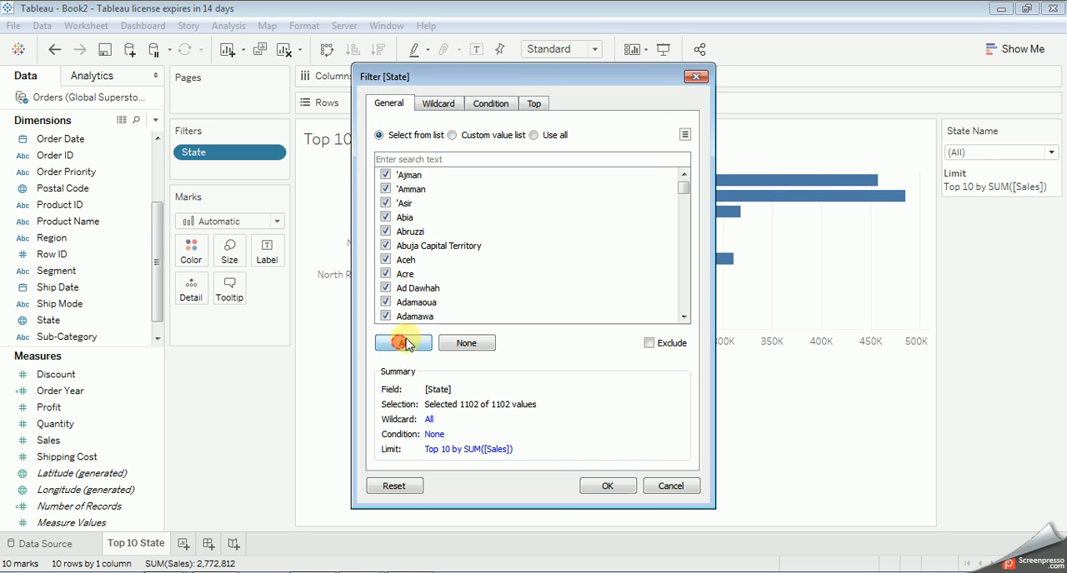
pyautogui.click(606, 486)
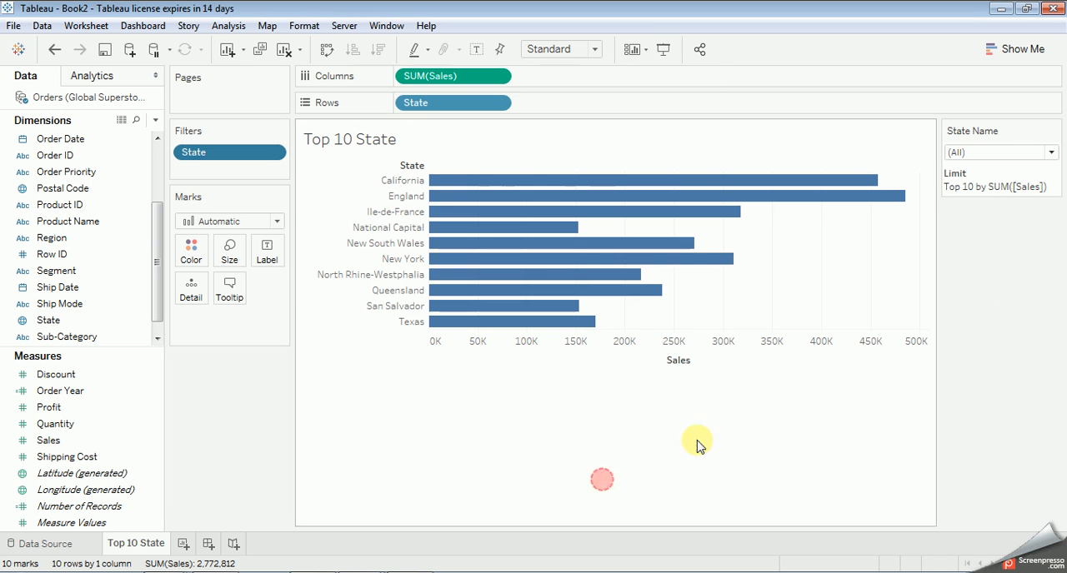
# Step: Change the State Name filter card to Multiple Values (list) and look through its checkbox list
pyautogui.click(1054, 134)
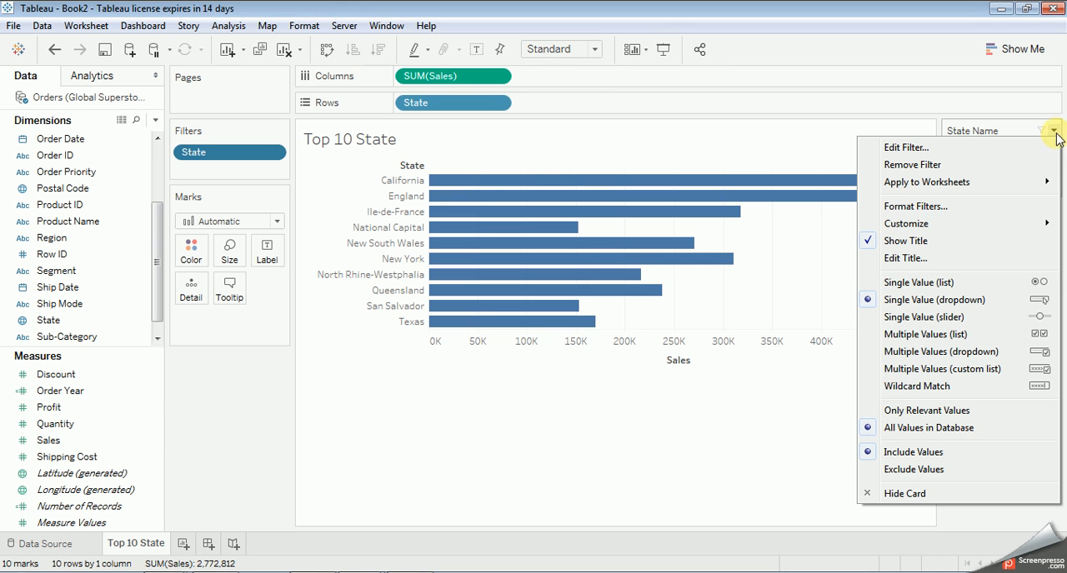
pyautogui.click(920, 334)
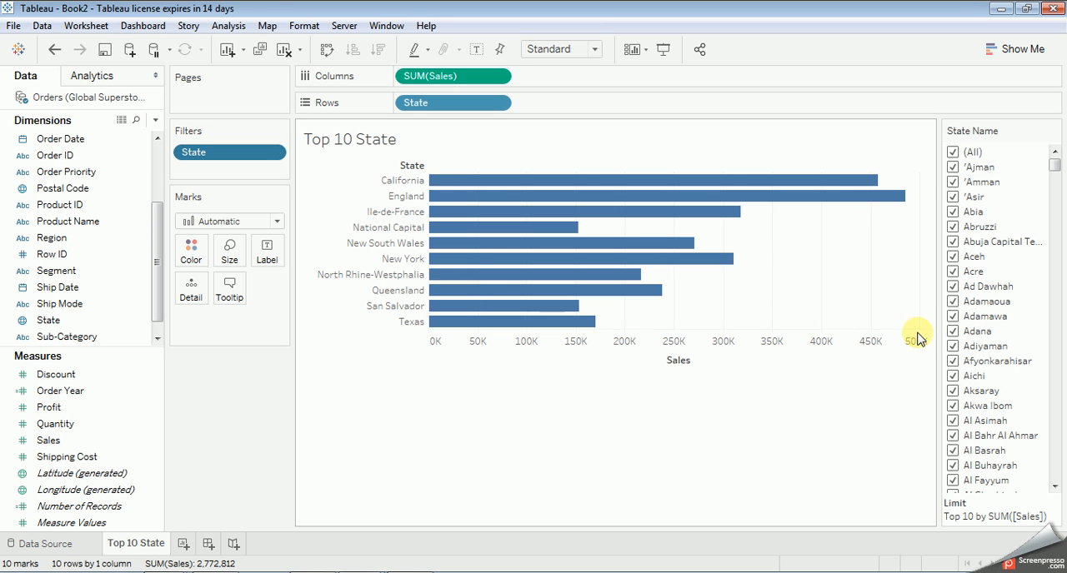
pyautogui.scroll(-15, 996, 191)
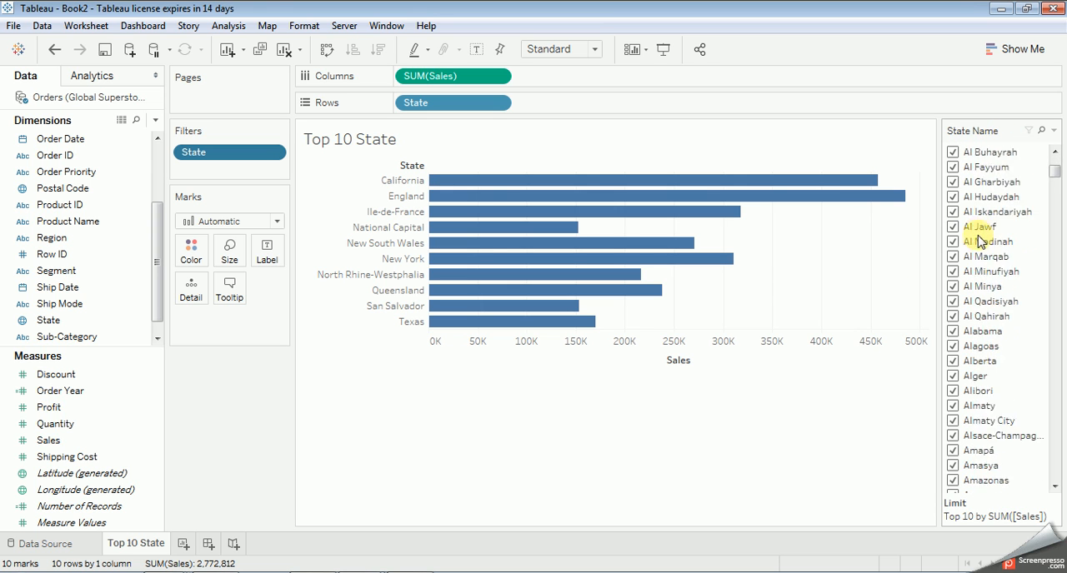
pyautogui.scroll(14, 988, 221)
pyautogui.scroll(1, 983, 206)
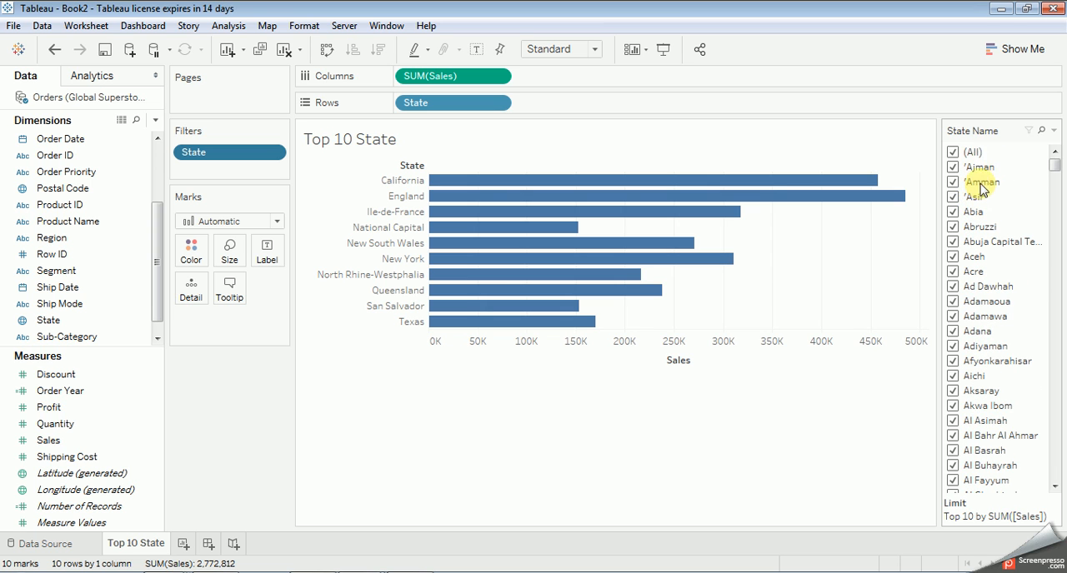
# Step: Clear all states in the State Name filter and select only 'Ajman, 'Amman, 'Asir, Abuja Capital Territory, Aceh and Acre
pyautogui.click(952, 153)
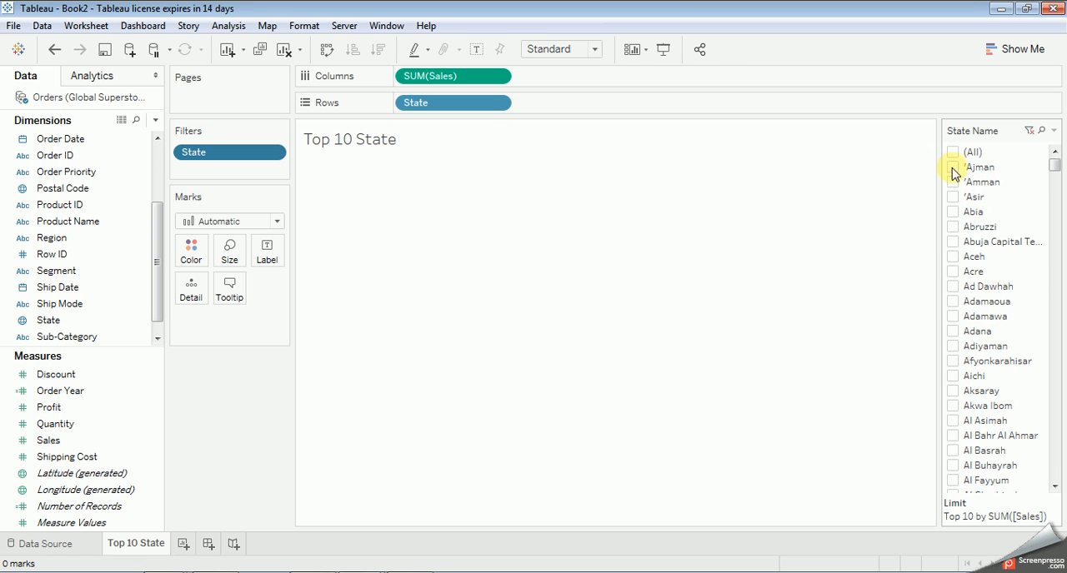
pyautogui.click(952, 166)
pyautogui.click(952, 182)
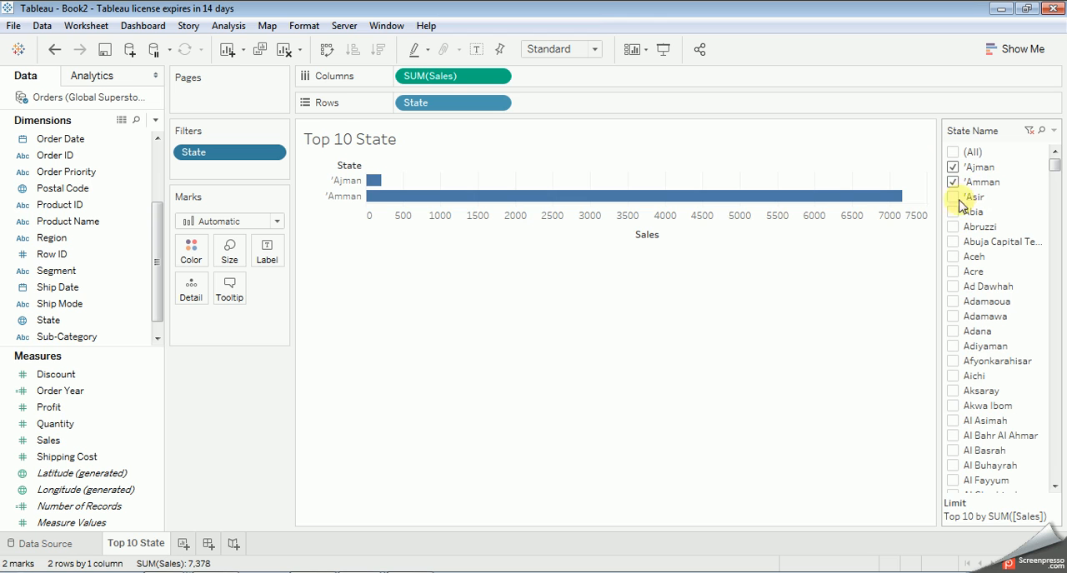
pyautogui.click(951, 201)
pyautogui.click(952, 242)
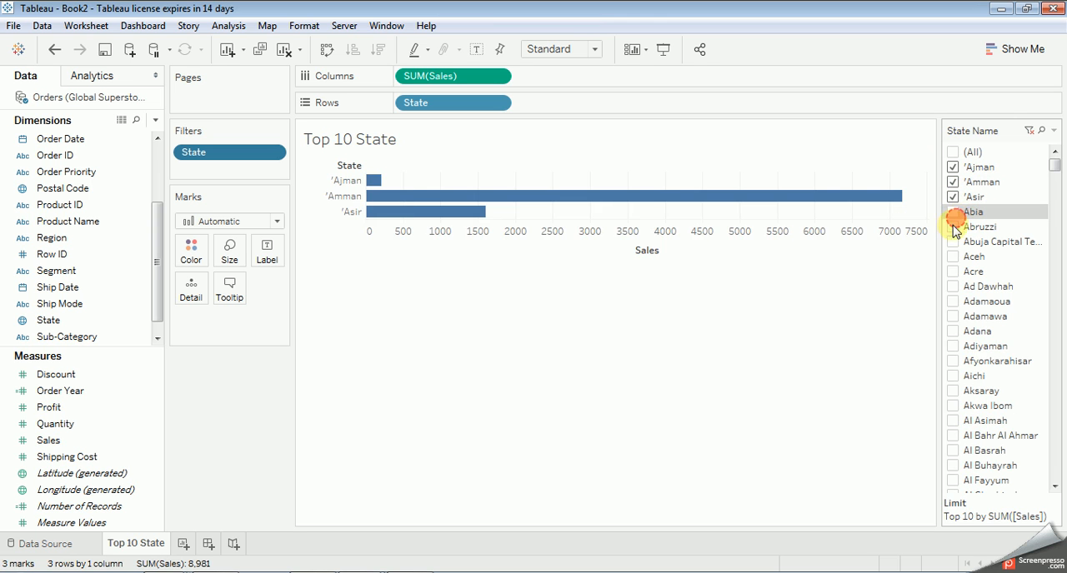
pyautogui.click(952, 257)
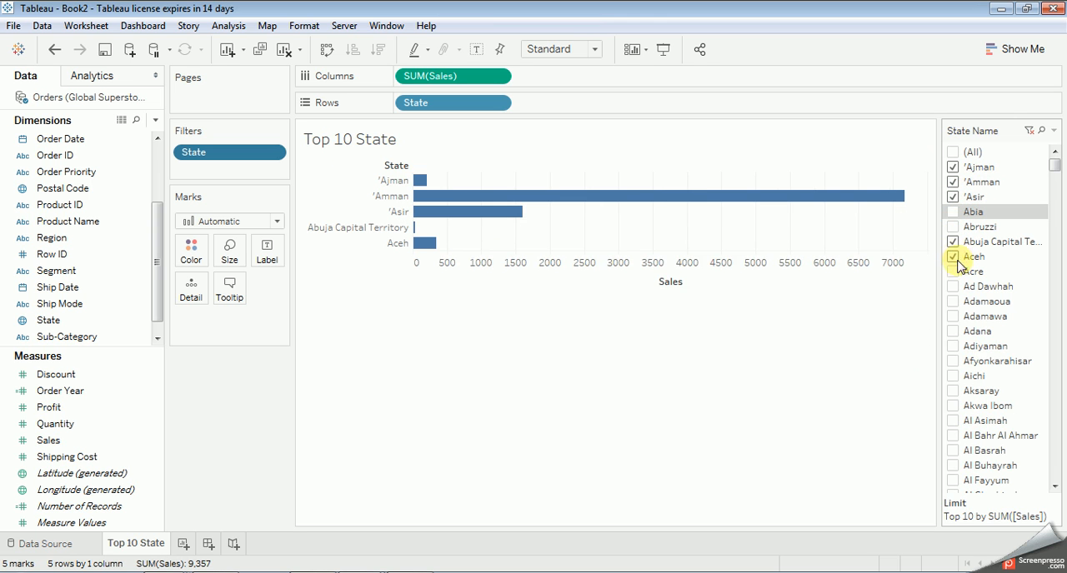
pyautogui.click(953, 272)
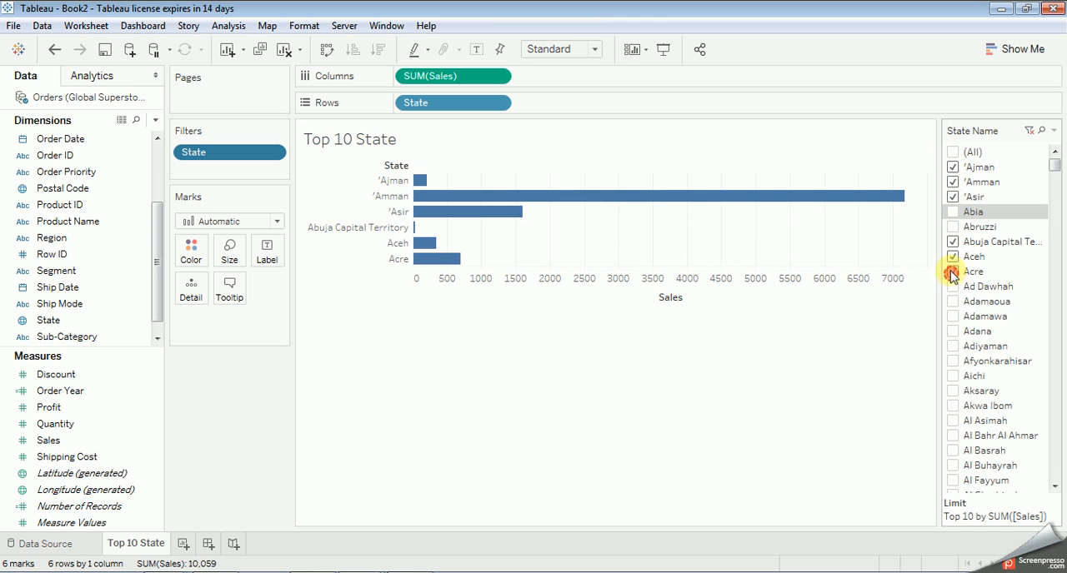
# Step: Cycle the State header's sort order on the filtered chart, ending with reverse alphabetical order
pyautogui.click(402, 167)
pyautogui.click(402, 167)
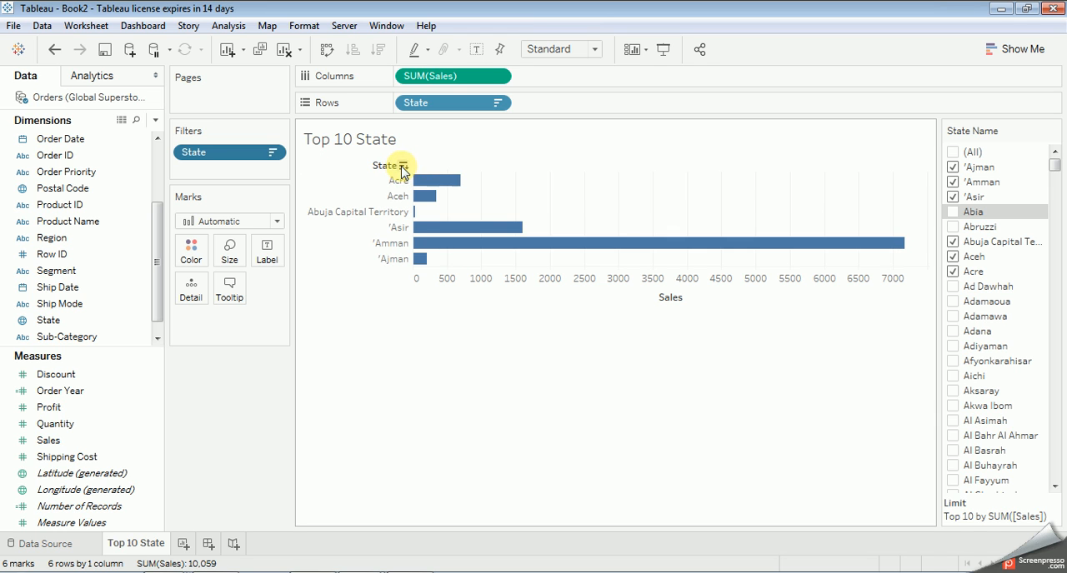
pyautogui.click(402, 167)
pyautogui.click(403, 166)
pyautogui.click(403, 166)
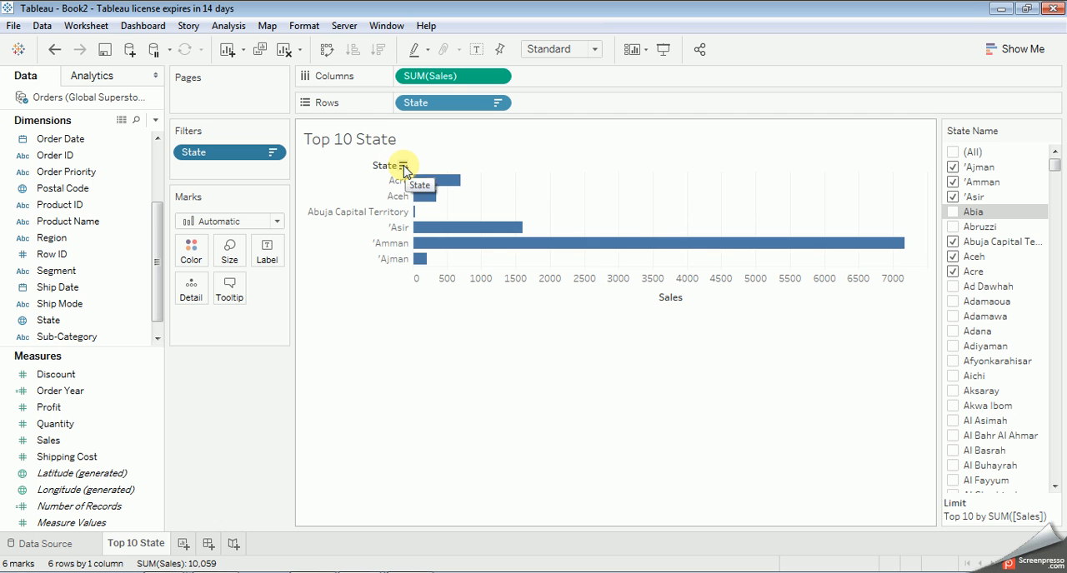
# Step: Select (All) in the State Name filter and sort the chart's states in reverse alphabetical order from the State header
pyautogui.click(952, 152)
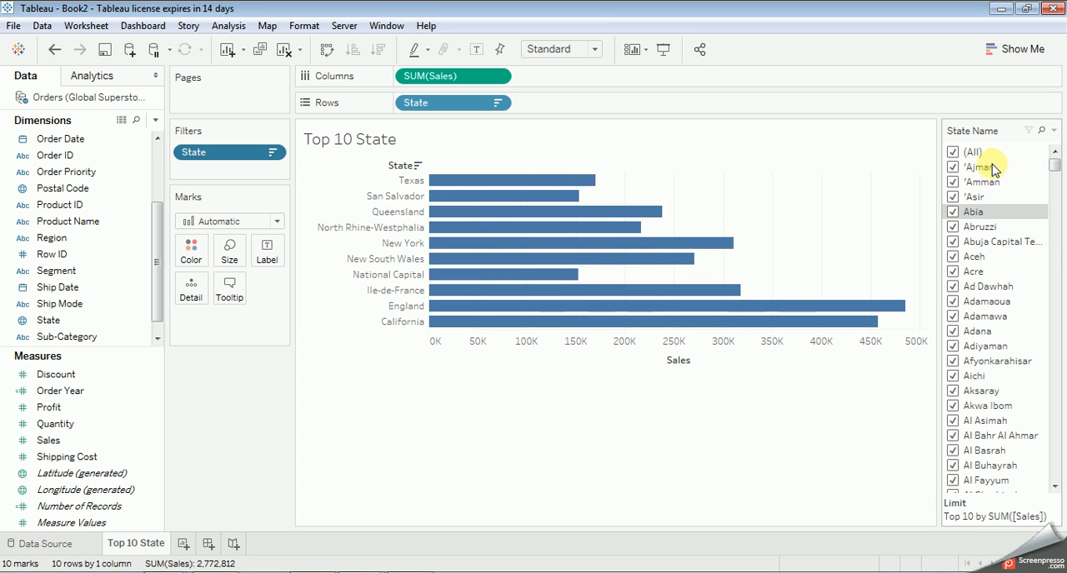
pyautogui.click(416, 167)
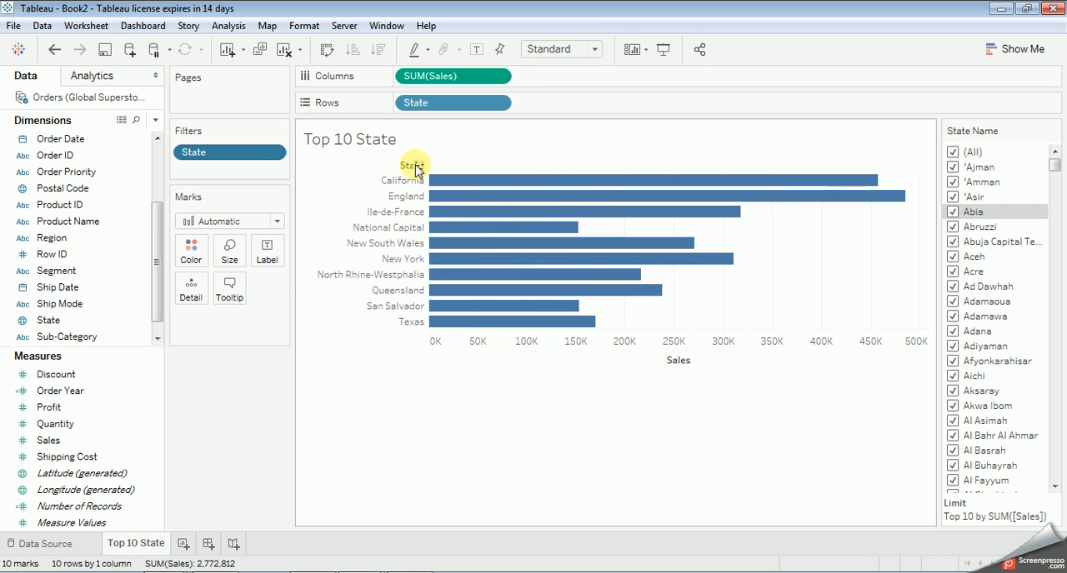
pyautogui.click(418, 166)
pyautogui.click(417, 167)
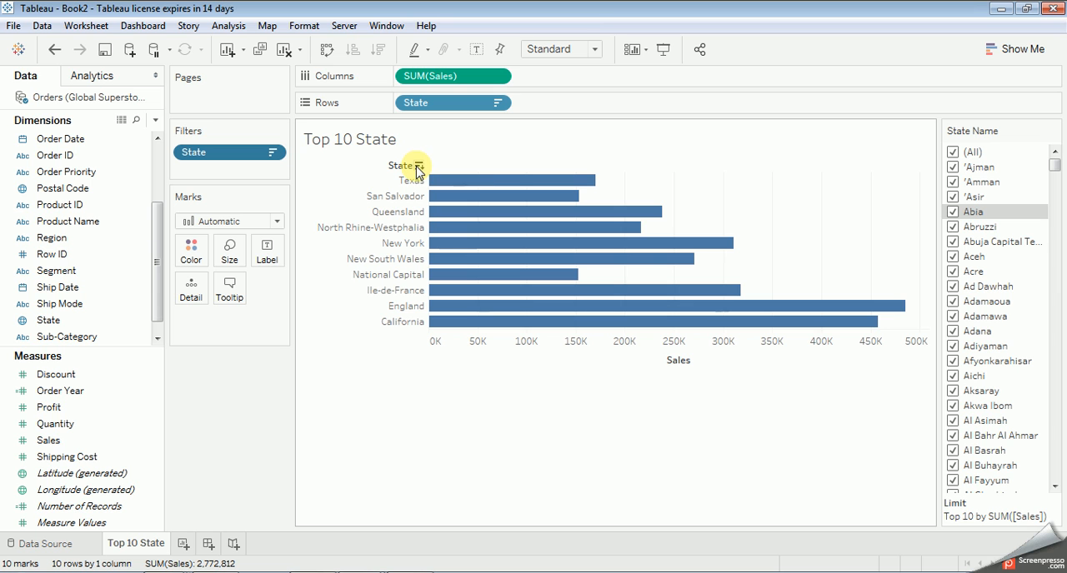
# Step: Set the State Name filter card to show Only Relevant Values
pyautogui.click(1055, 132)
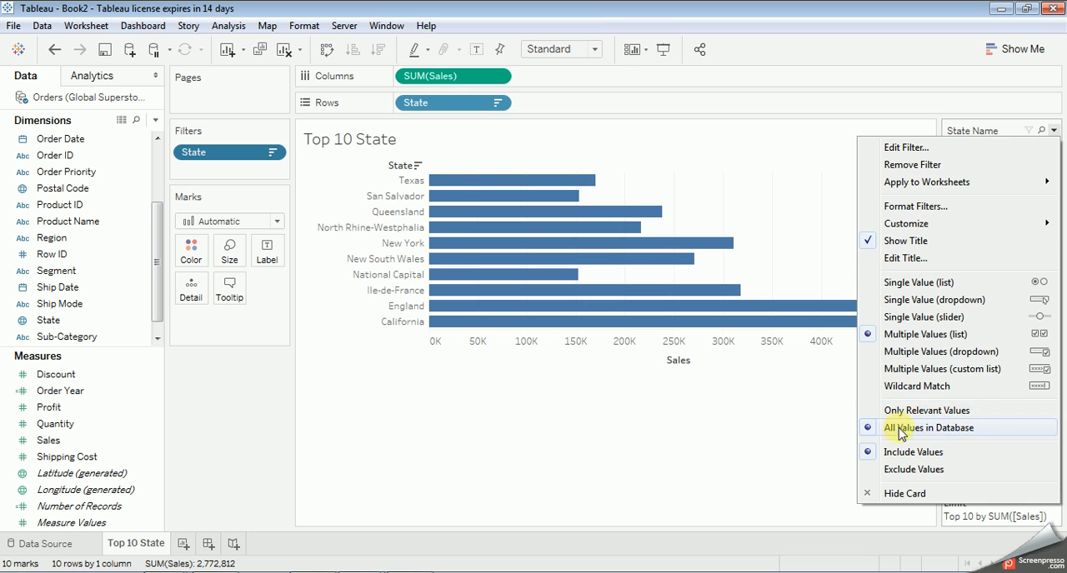
pyautogui.click(924, 410)
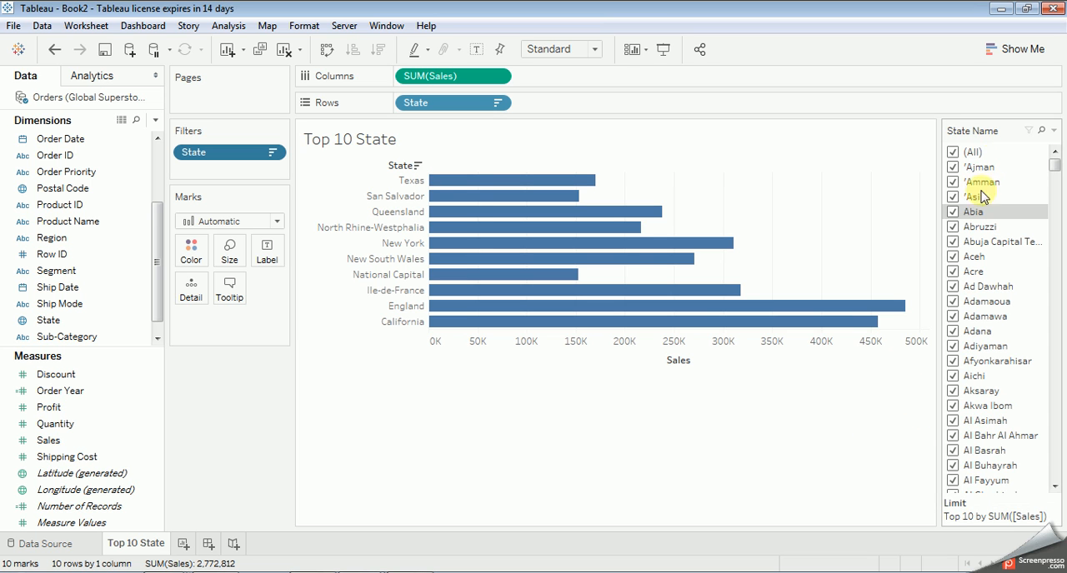
pyautogui.click(1053, 130)
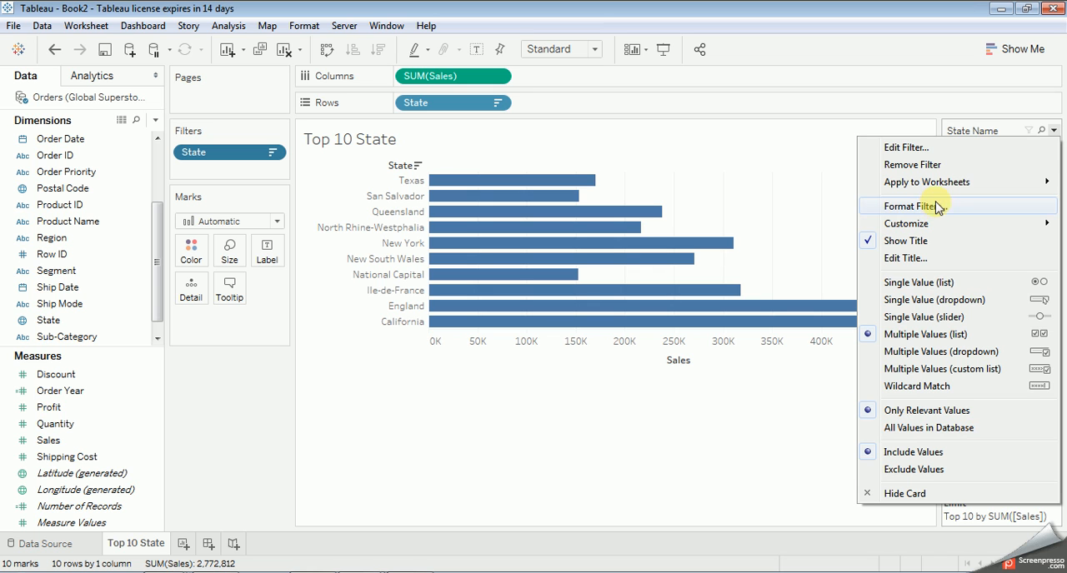
pyautogui.moveTo(943, 185)
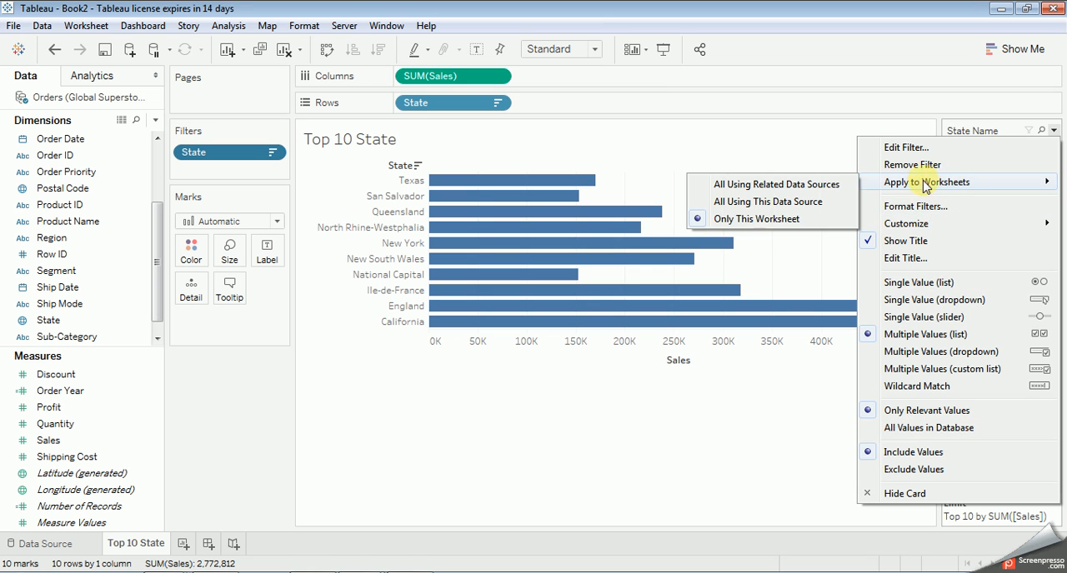
pyautogui.click(607, 419)
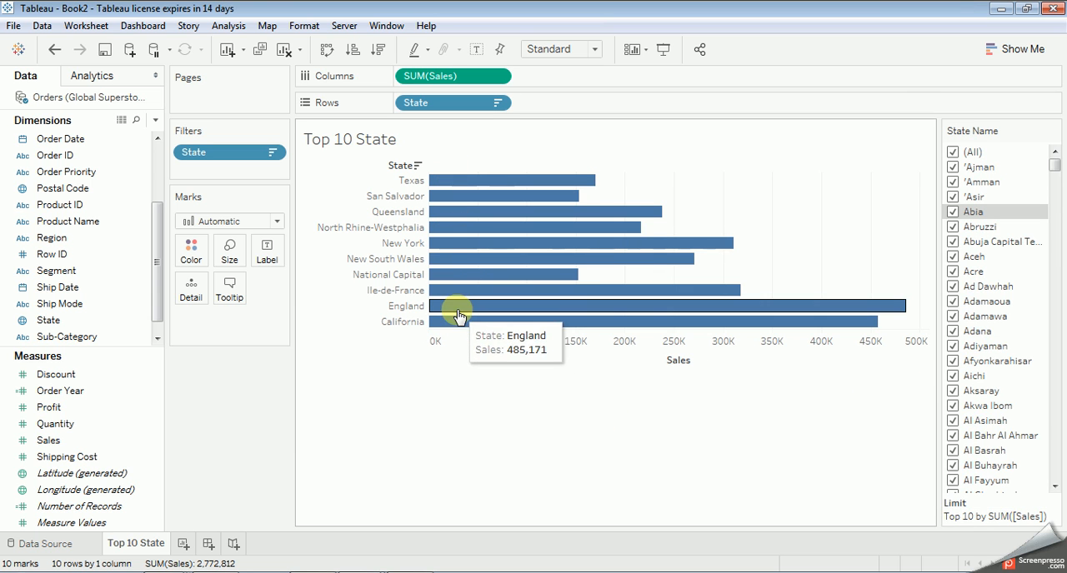
# Step: Clear the sort on State and swap rows and columns to show sales as vertical bars
pyautogui.click(417, 164)
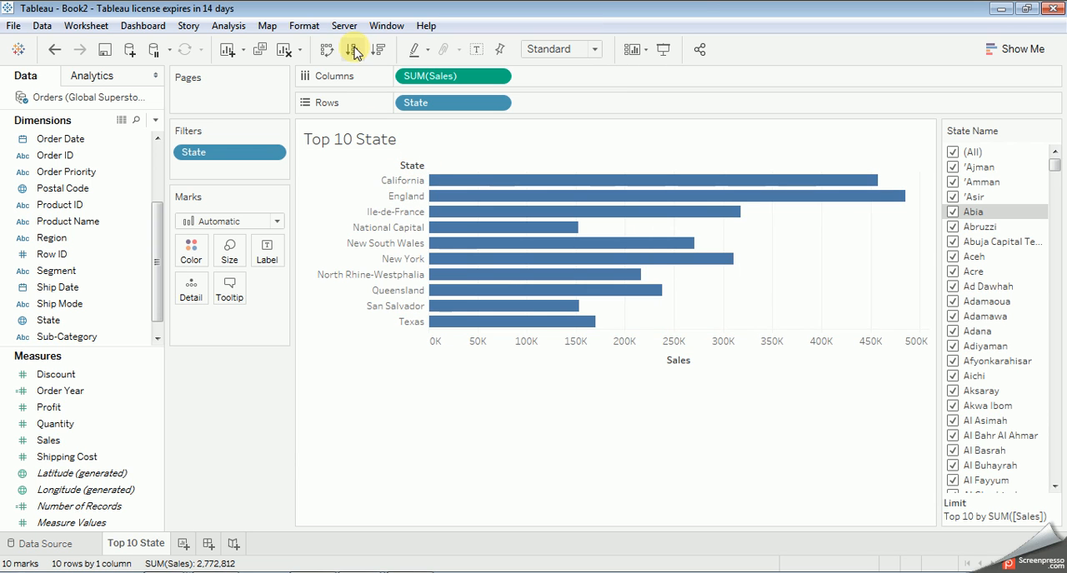
pyautogui.click(327, 50)
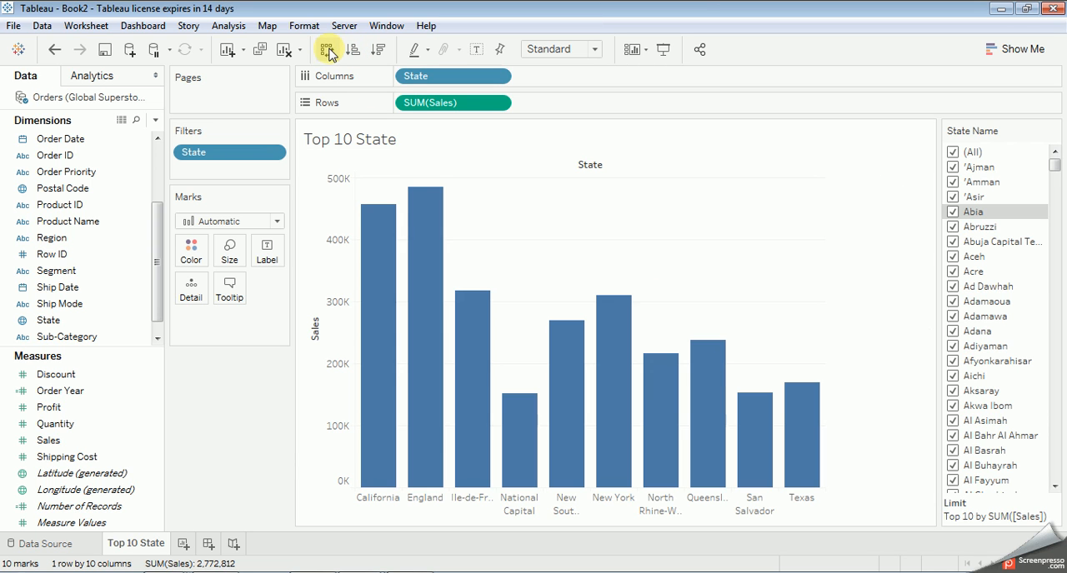
pyautogui.moveTo(749, 483)
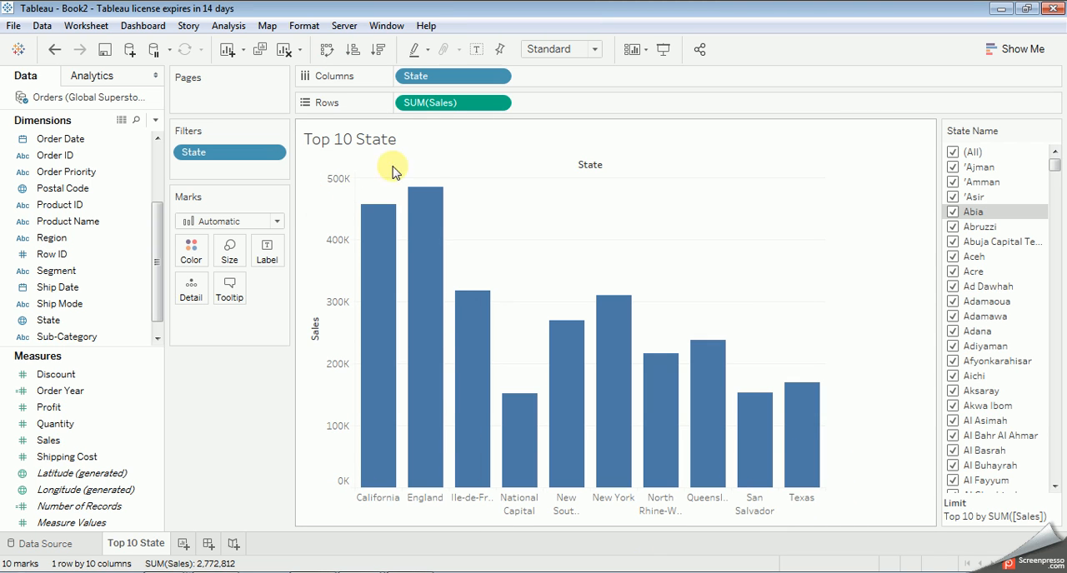
# Step: Highlight individual state bars in the chart, such as Texas, and clear the selection
pyautogui.click(812, 484)
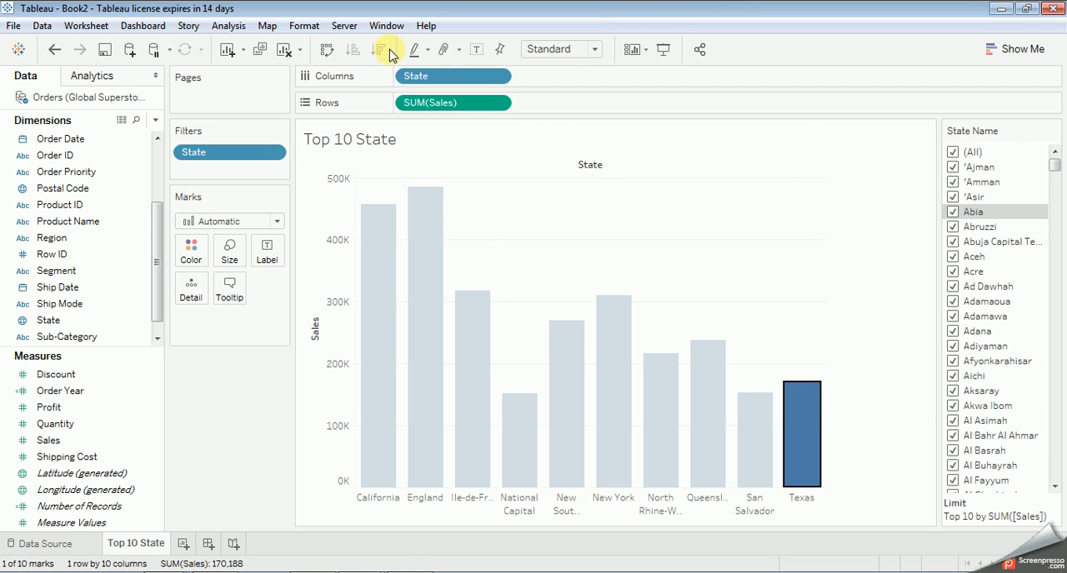
pyautogui.click(422, 297)
pyautogui.click(397, 288)
pyautogui.click(736, 212)
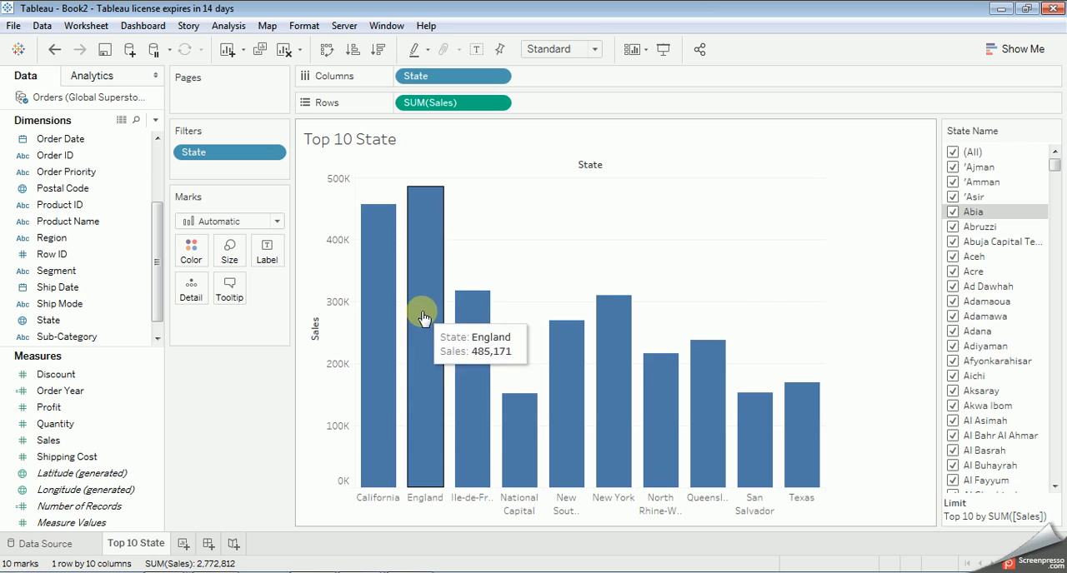
pyautogui.click(365, 504)
pyautogui.click(887, 493)
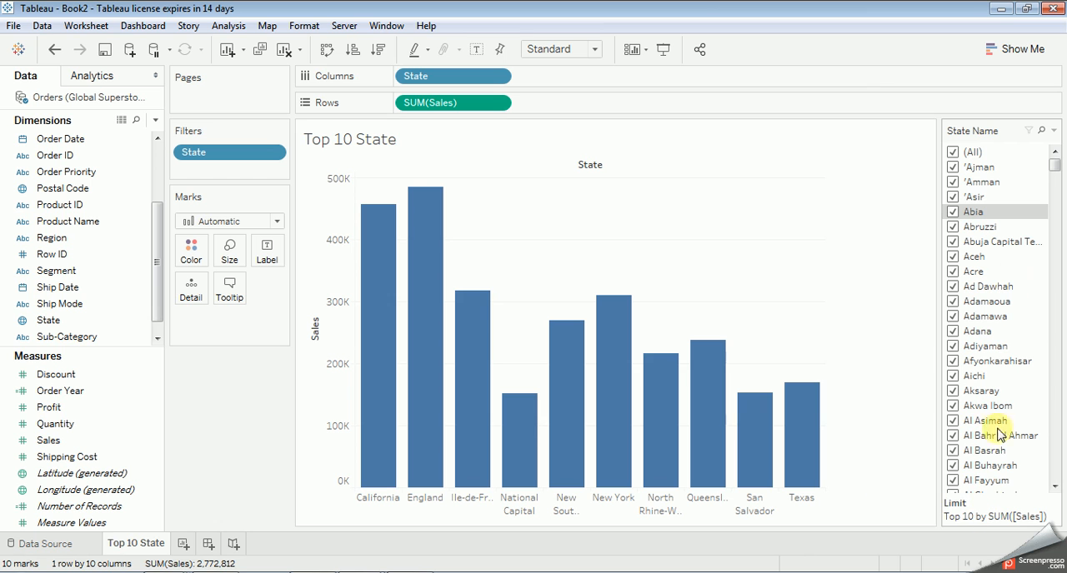
# Step: Look through the State Name filter list and preview the worksheet in presentation mode, returning to the editing view
pyautogui.scroll(-5, 975, 179)
pyautogui.scroll(-20, 975, 179)
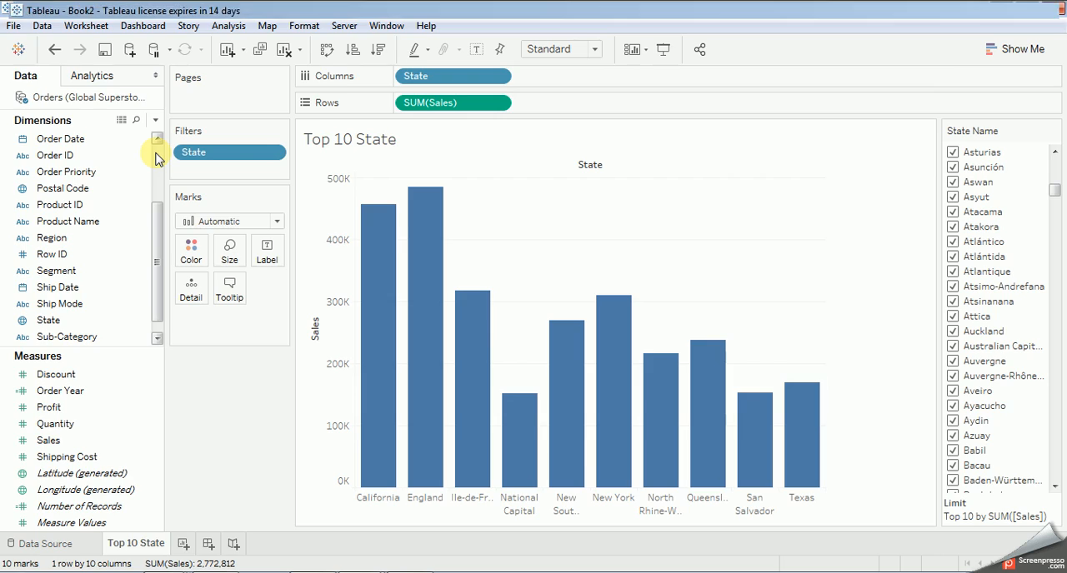
pyautogui.press('F7')
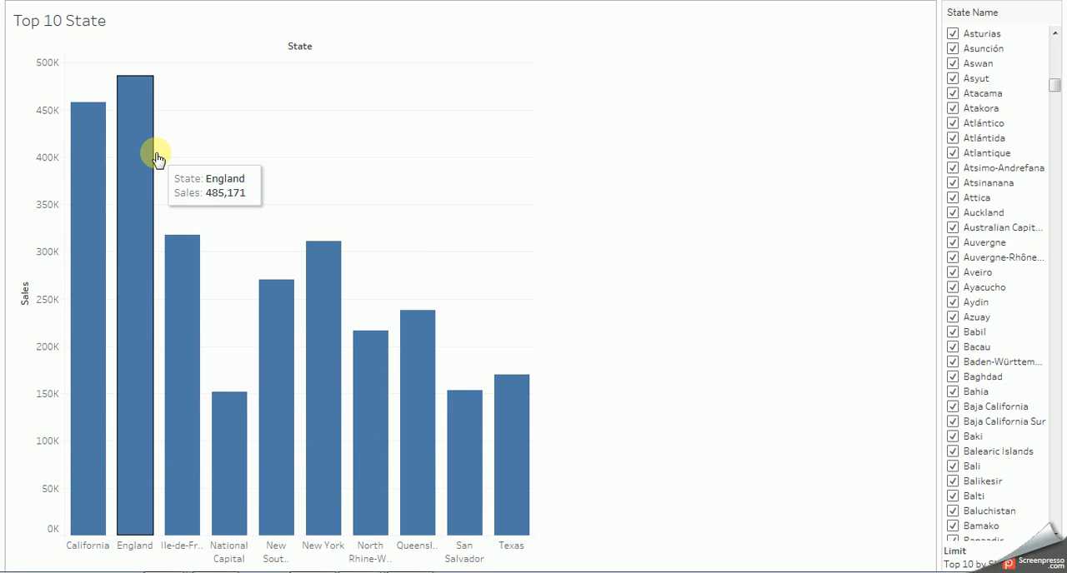
pyautogui.press('F7')
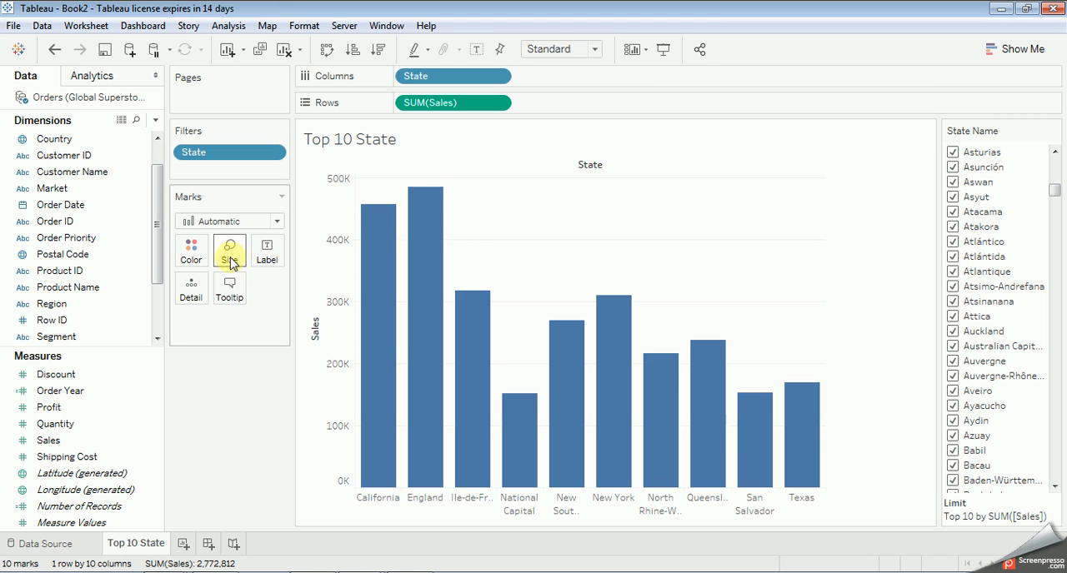
# Step: Show mark labels on all the bars and format the label text as bold Tahoma in red
pyautogui.click(265, 255)
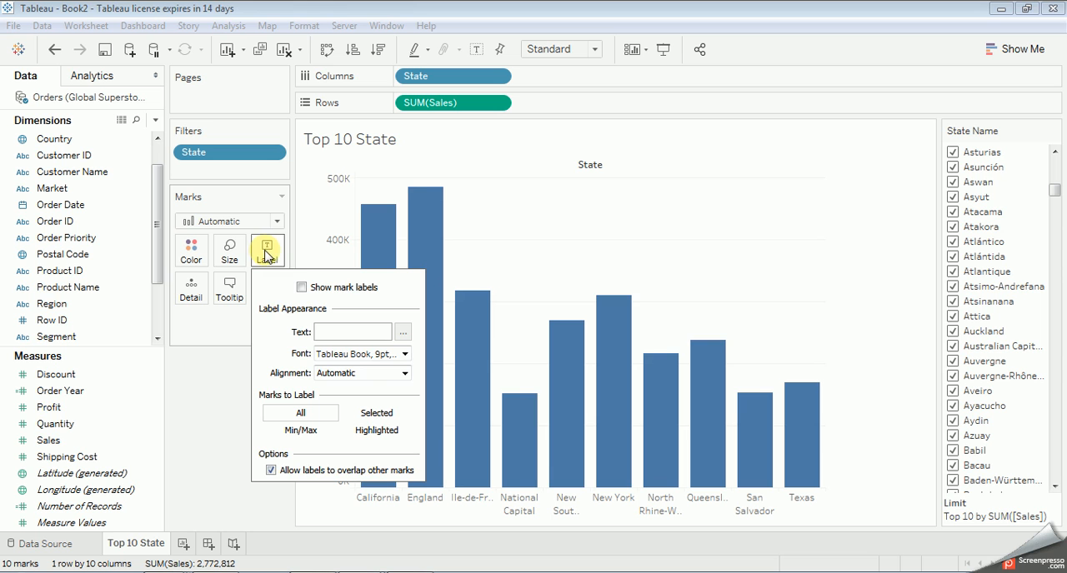
pyautogui.click(301, 287)
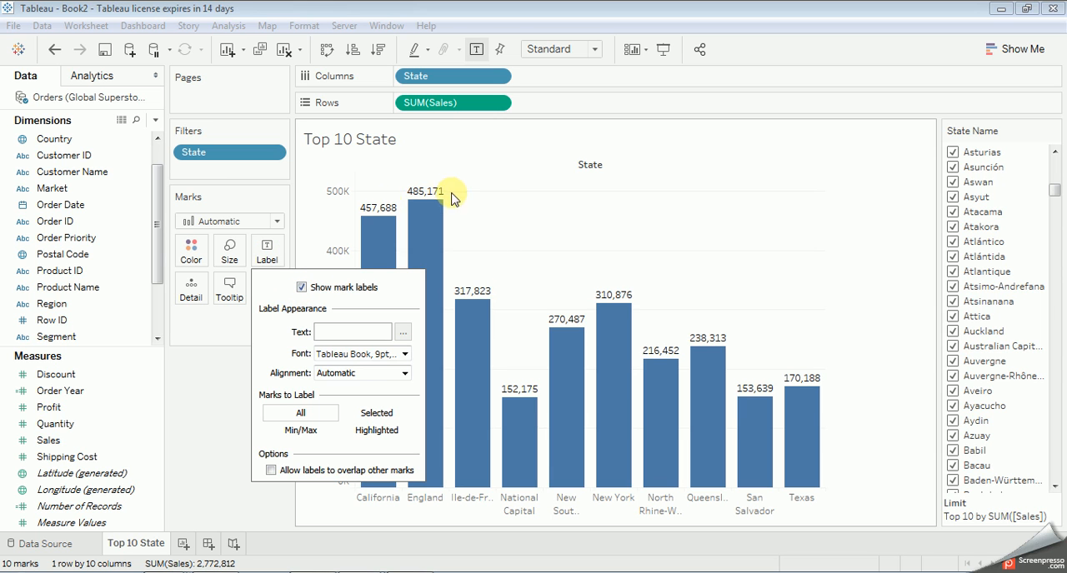
pyautogui.click(404, 354)
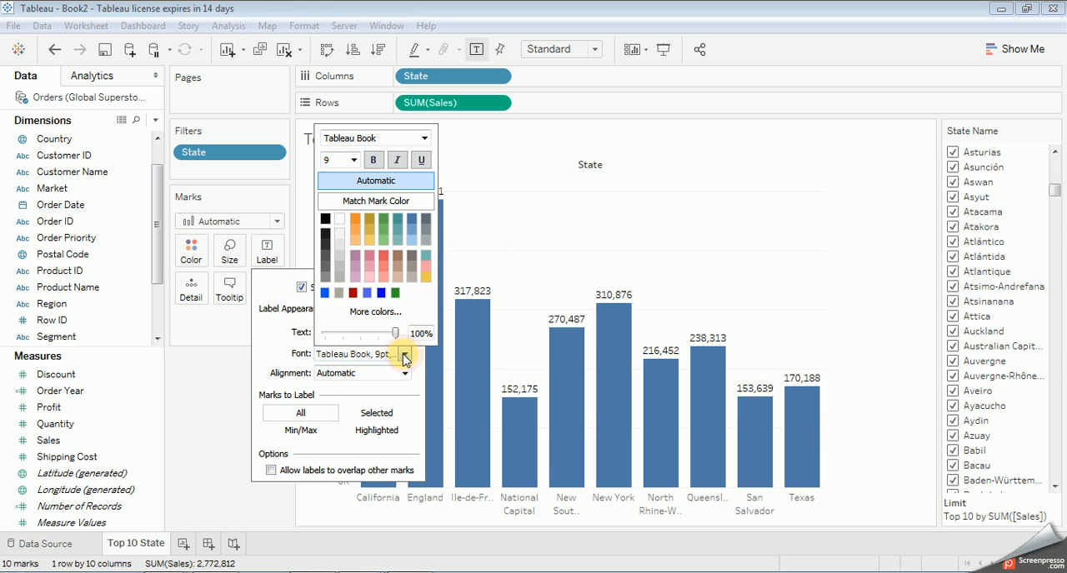
pyautogui.click(424, 139)
pyautogui.click(357, 340)
pyautogui.click(373, 159)
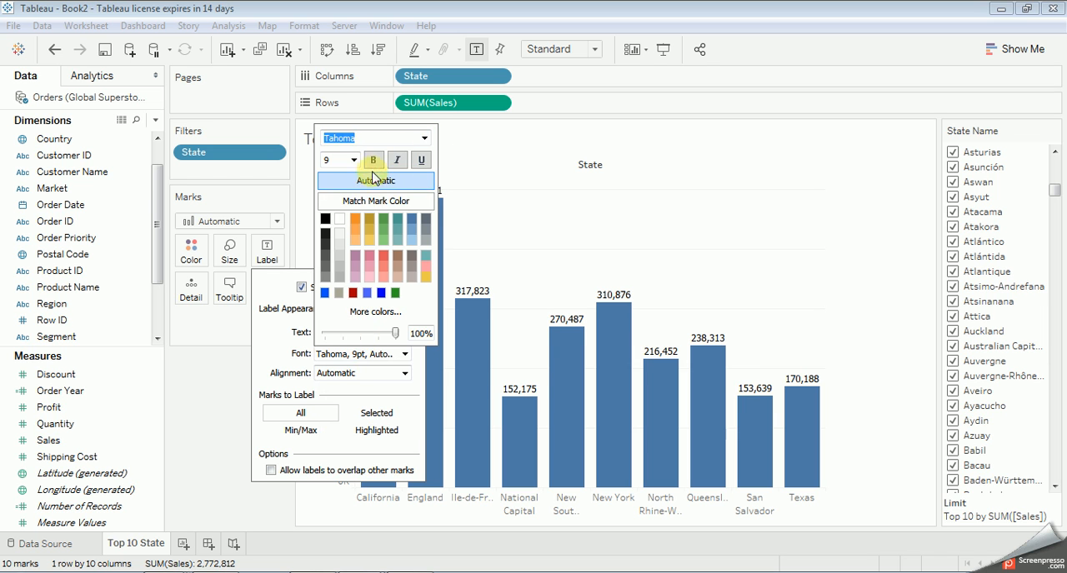
pyautogui.click(383, 257)
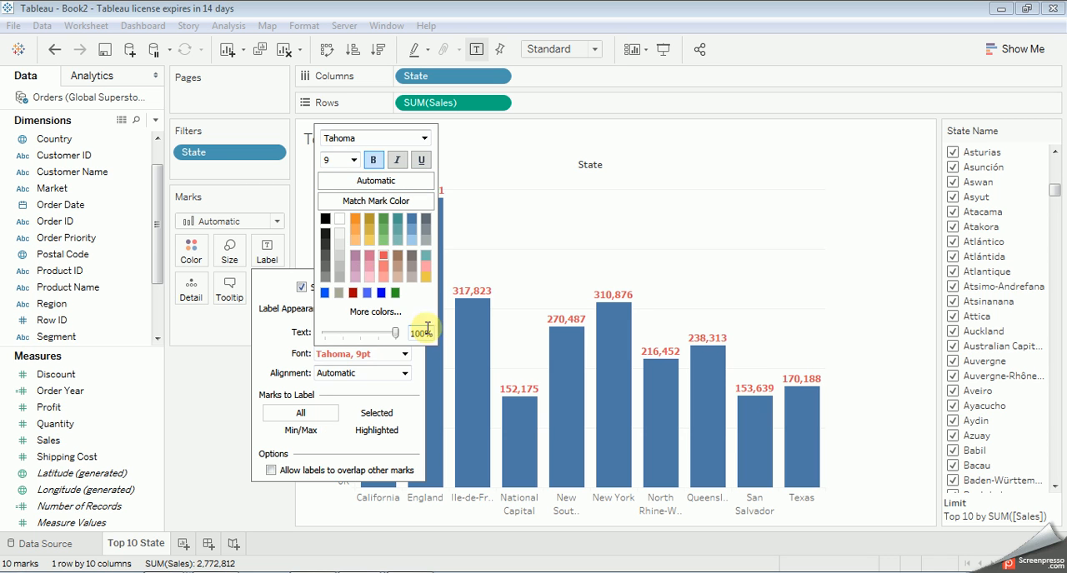
pyautogui.click(586, 179)
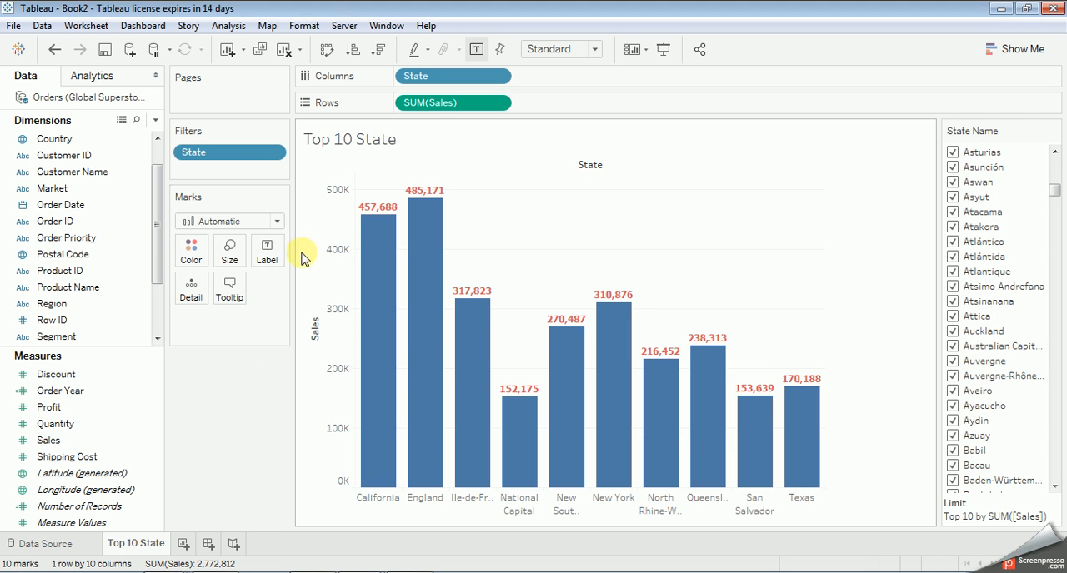
# Step: Set the chart tooltip's text format to bold Tahoma and accept the tooltip settings
pyautogui.click(230, 291)
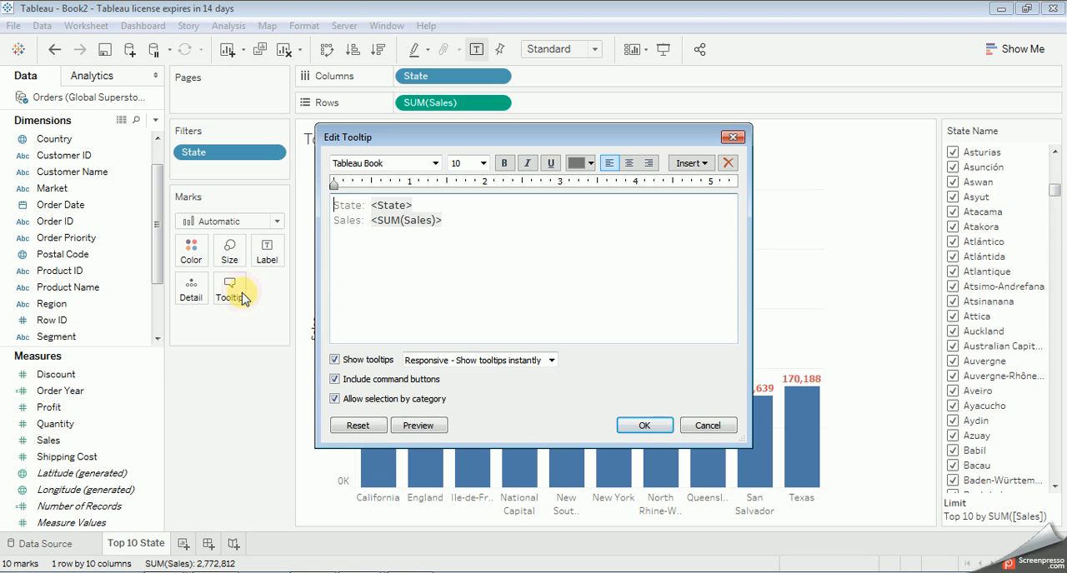
pyautogui.click(505, 163)
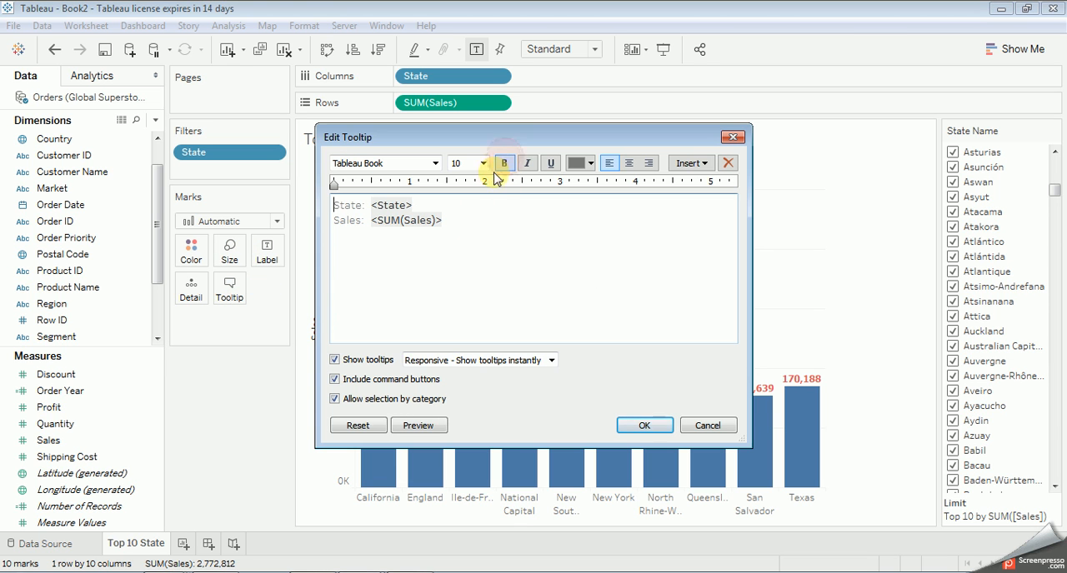
pyautogui.click(435, 164)
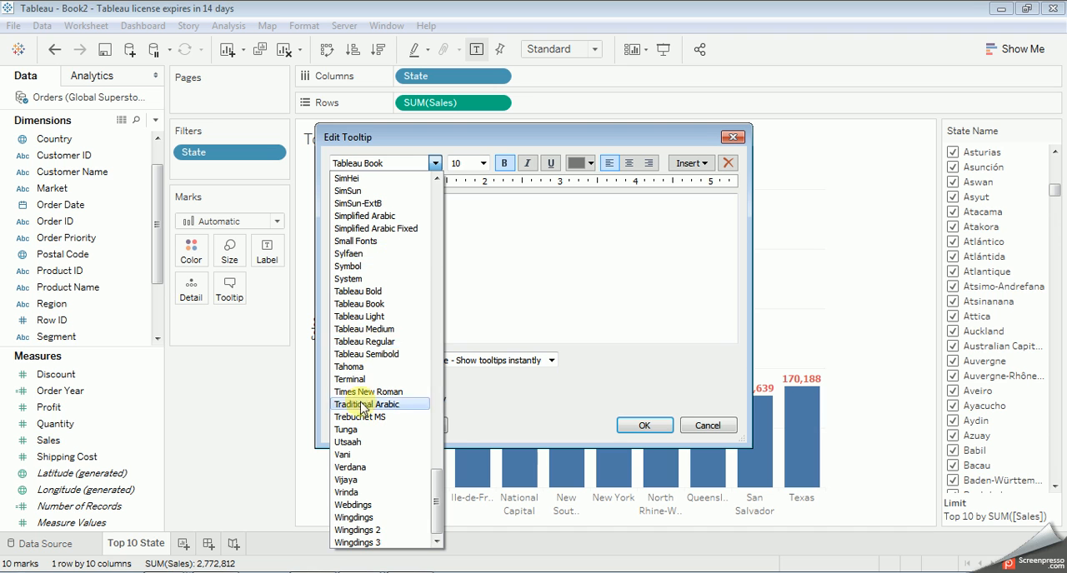
pyautogui.click(355, 367)
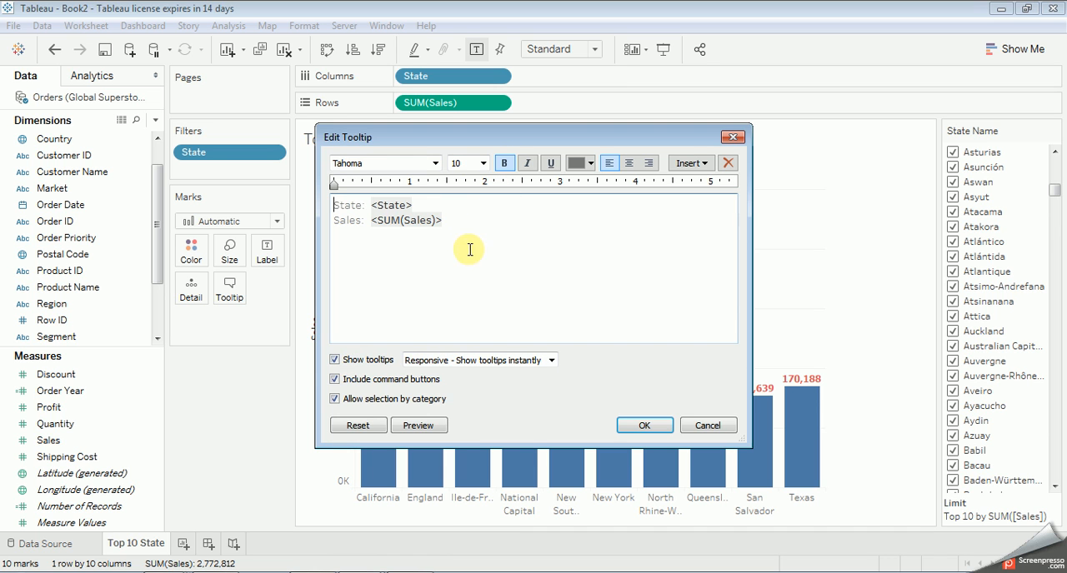
pyautogui.click(663, 426)
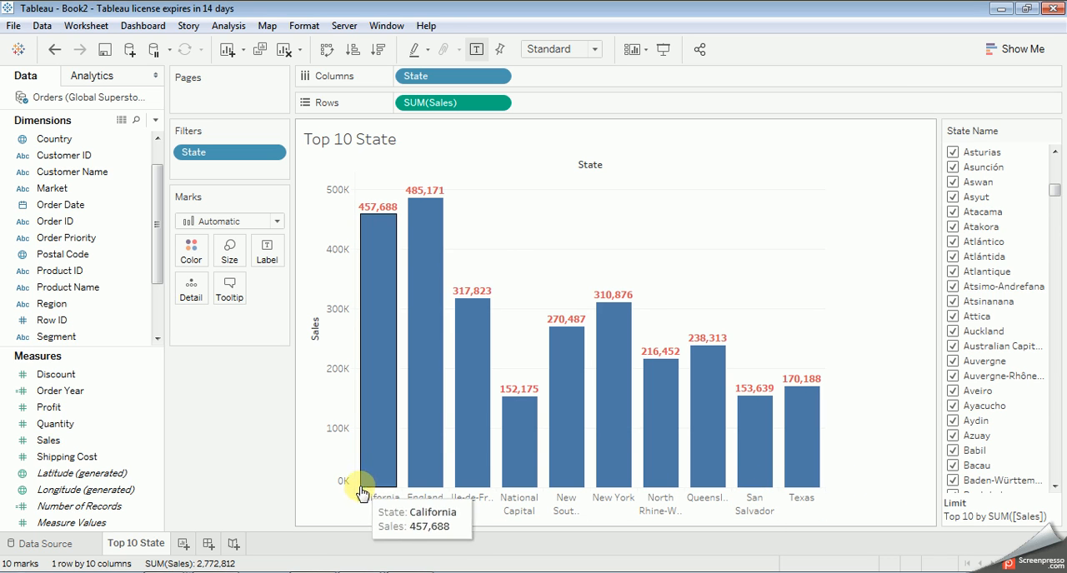
pyautogui.click(363, 515)
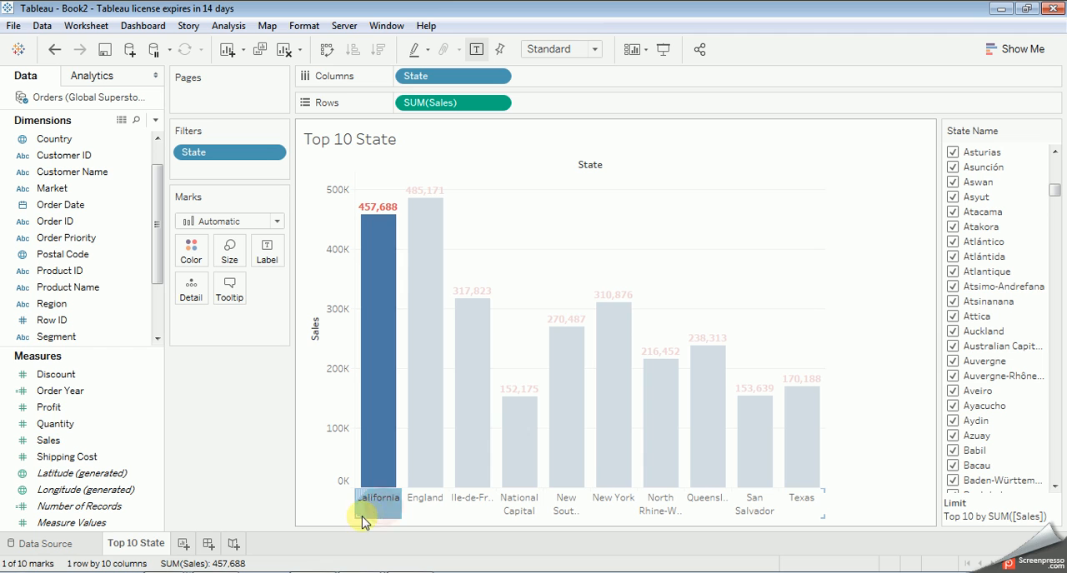
pyautogui.click(365, 505)
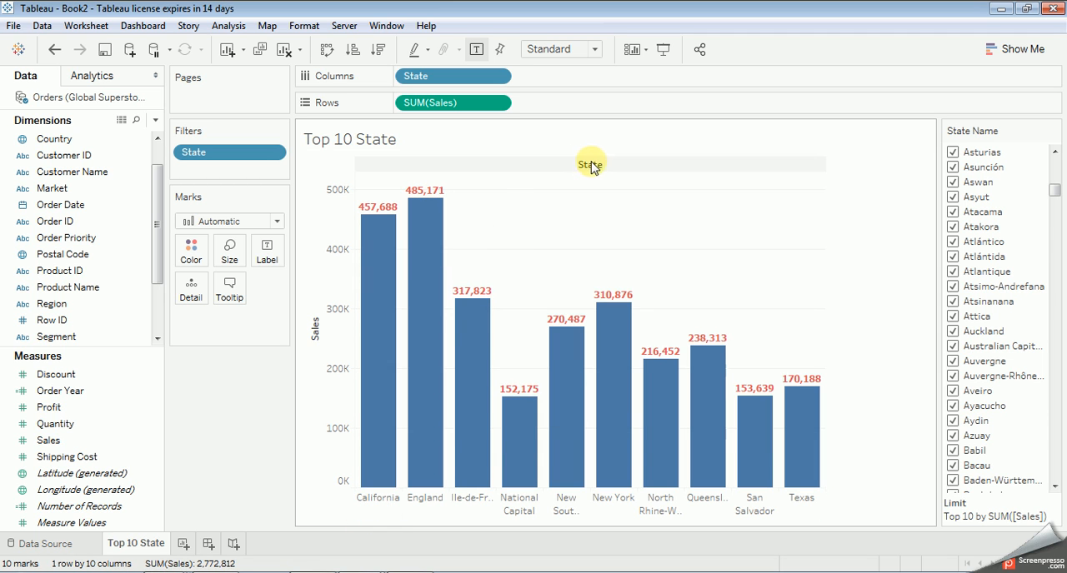
# Step: Set the worksheet title's text format to bold Tahoma, size 12, and apply it
pyautogui.click(918, 134)
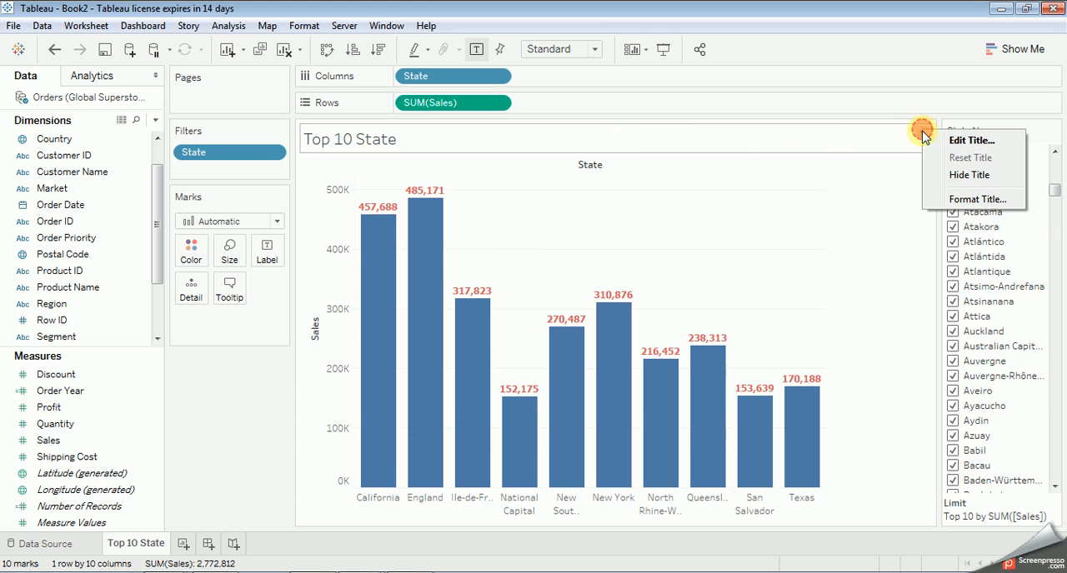
pyautogui.click(950, 142)
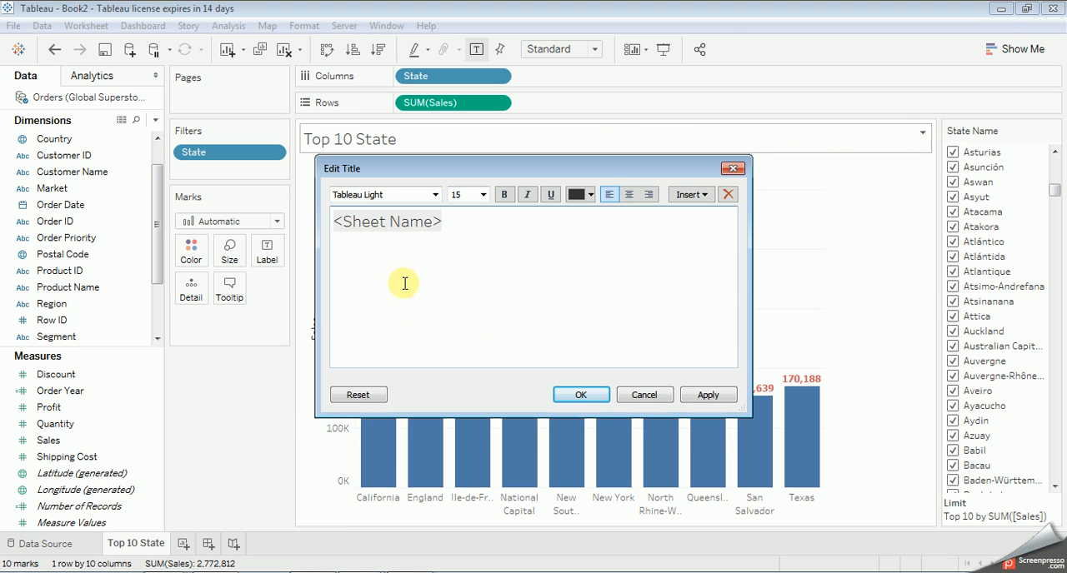
pyautogui.click(722, 394)
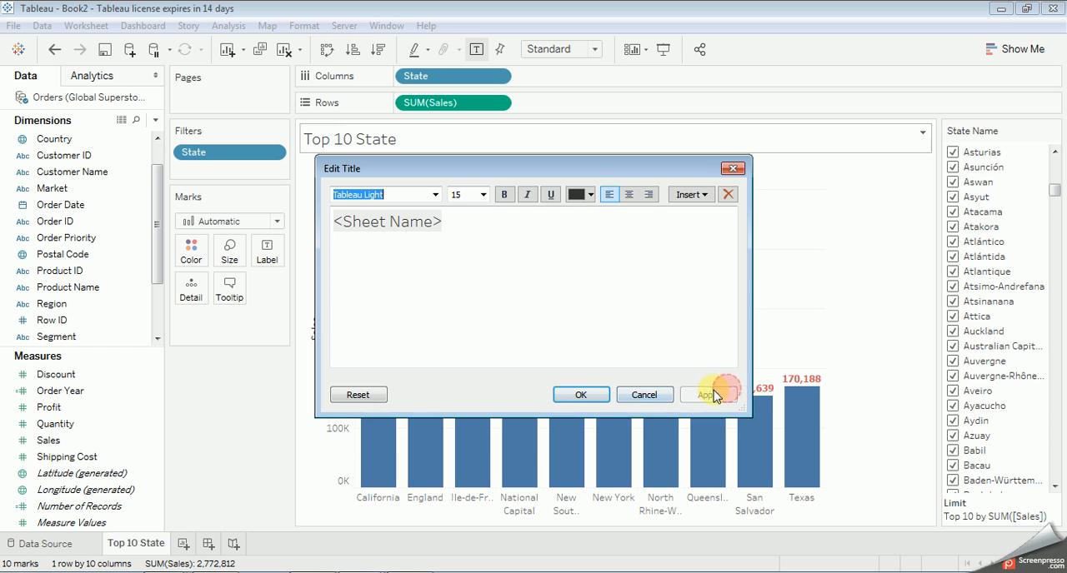
pyautogui.click(435, 195)
pyautogui.click(354, 399)
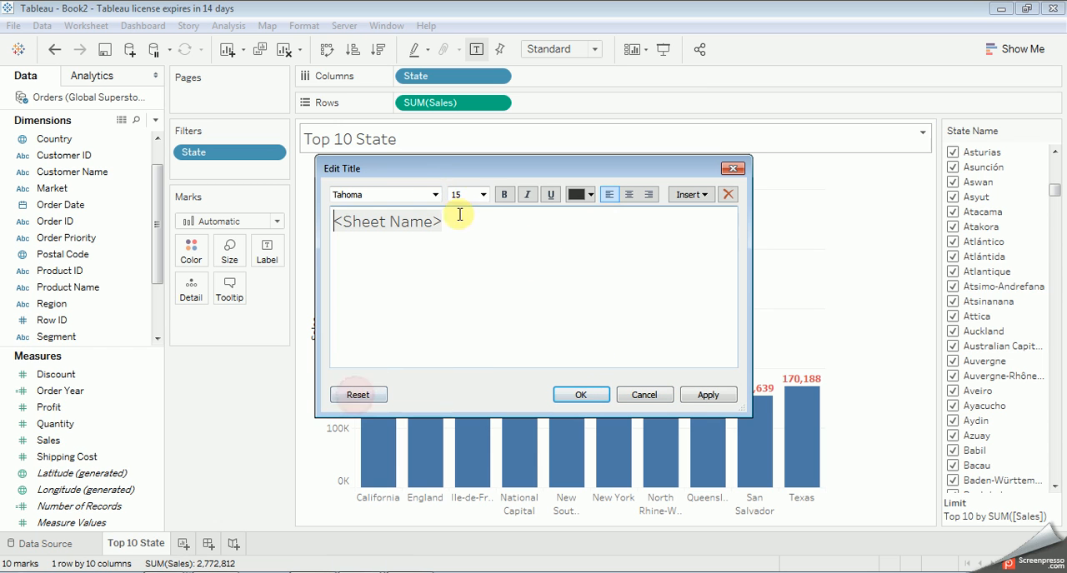
pyautogui.click(482, 195)
pyautogui.click(457, 261)
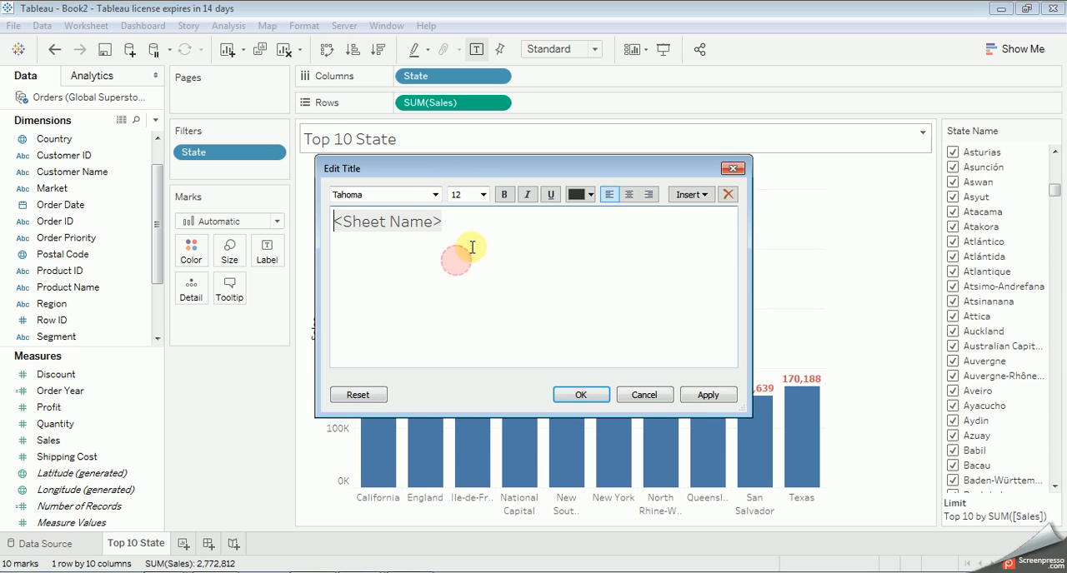
pyautogui.click(503, 194)
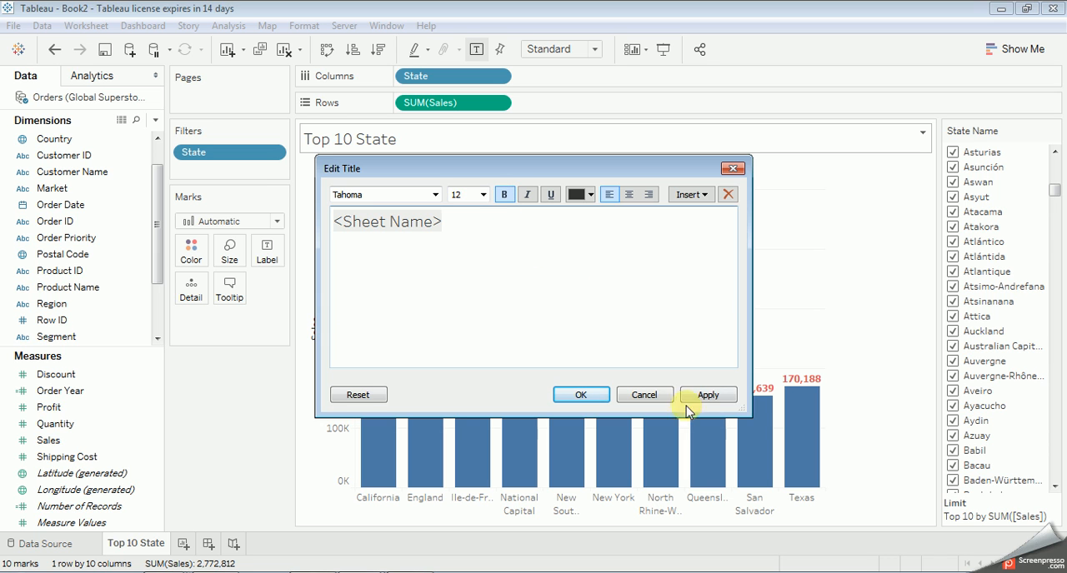
pyautogui.click(708, 395)
pyautogui.click(581, 396)
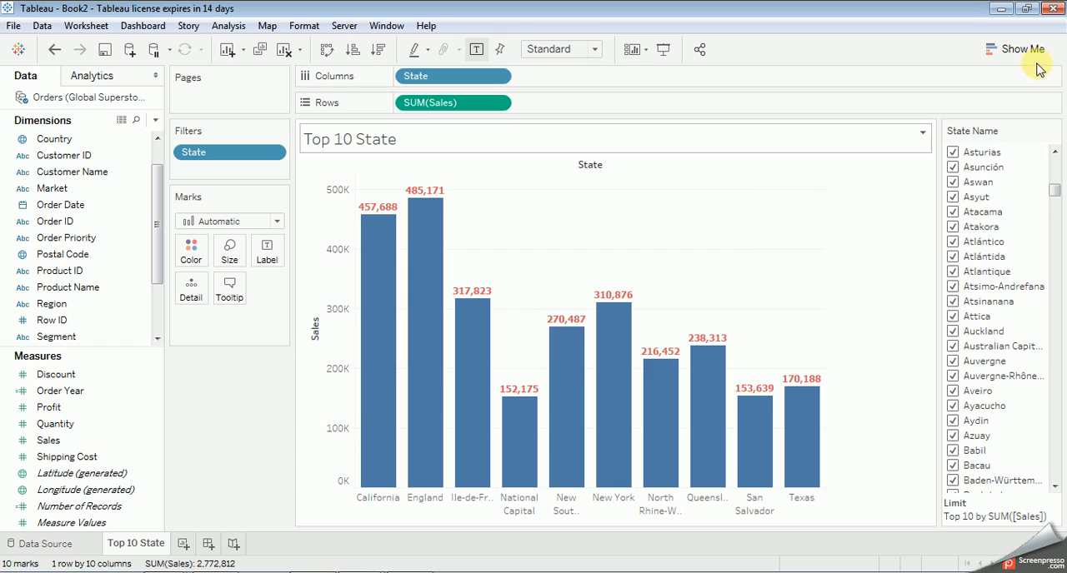
pyautogui.click(923, 136)
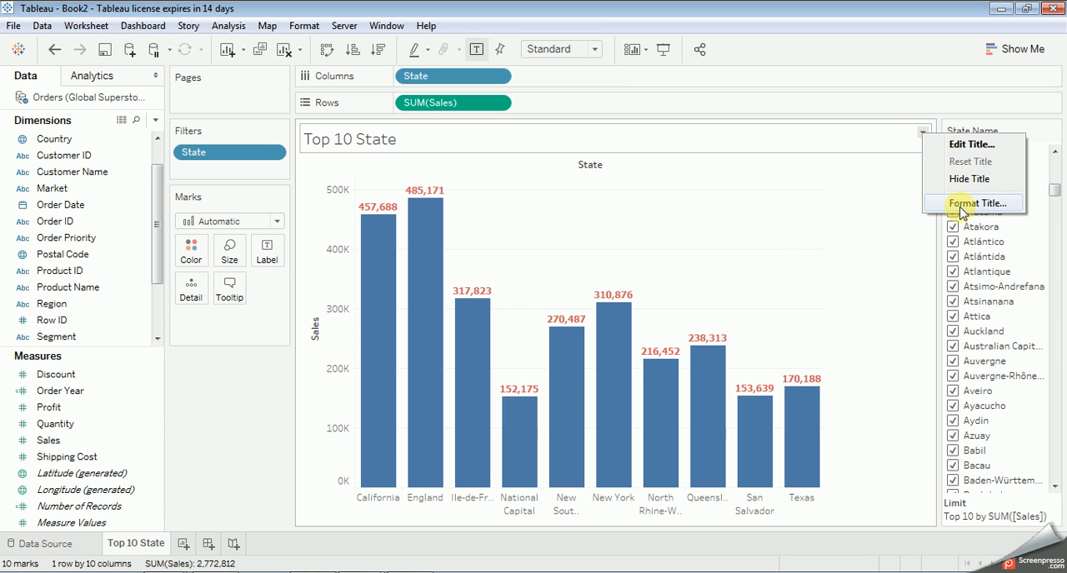
pyautogui.click(619, 186)
pyautogui.click(593, 165)
pyautogui.click(593, 164)
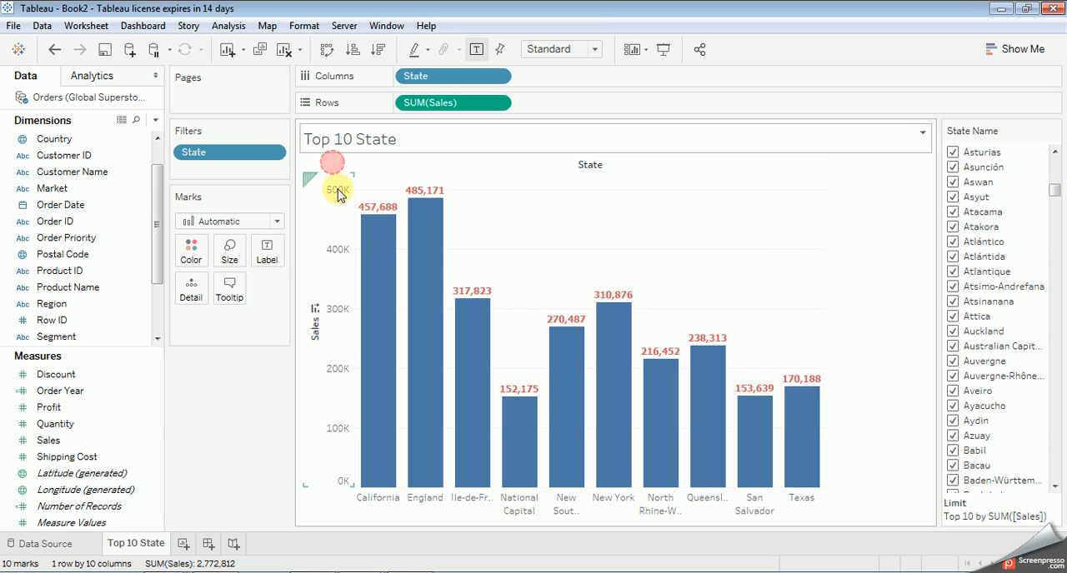
pyautogui.click(339, 200)
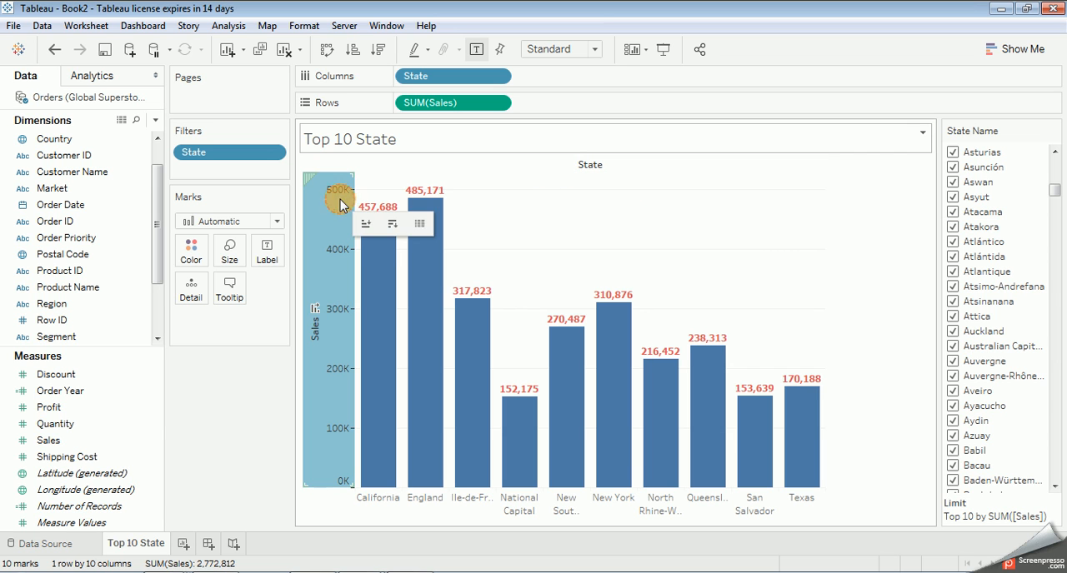
# Step: Try to sort the state bars by sales from the Sales axis, dismiss the error, and check the start of the State Name filter list
pyautogui.click(315, 309)
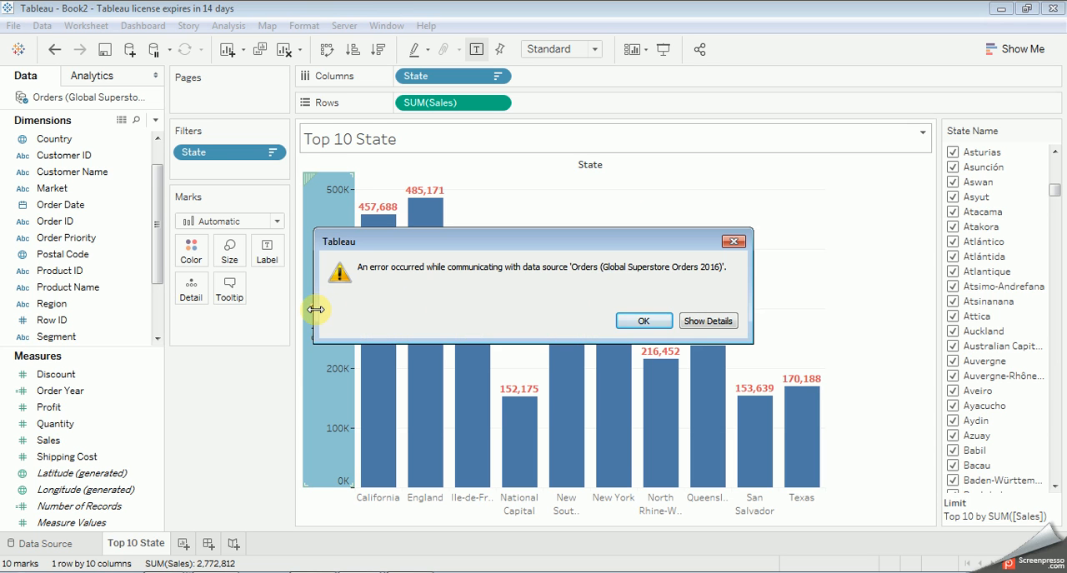
pyautogui.click(625, 323)
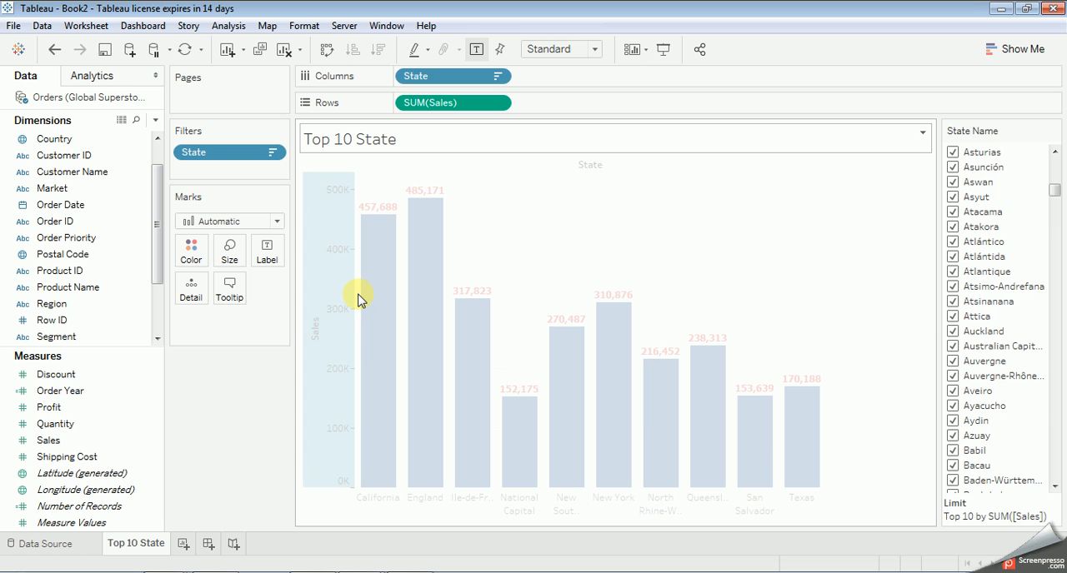
pyautogui.click(509, 271)
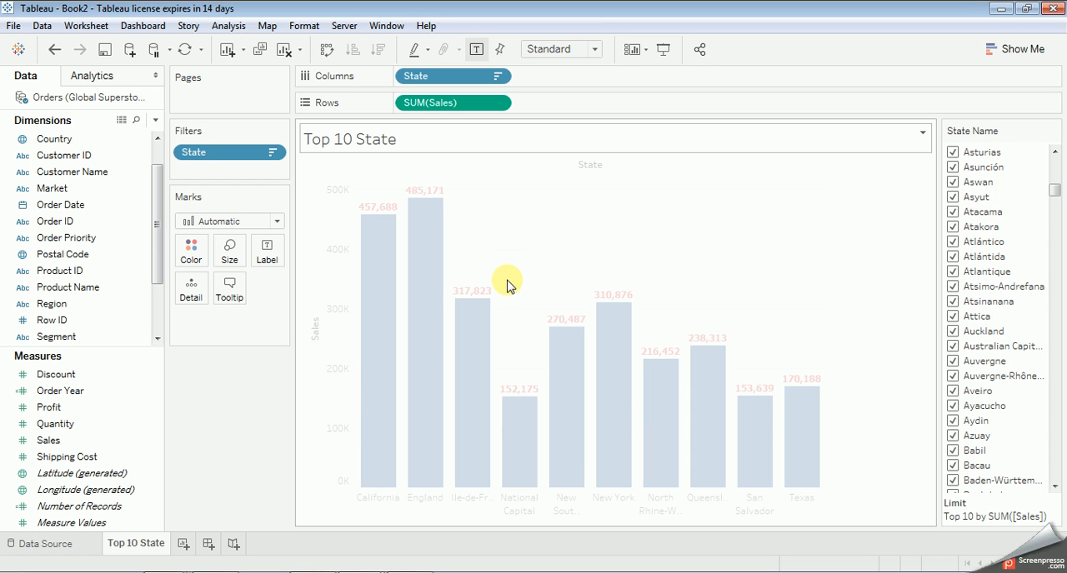
pyautogui.click(458, 242)
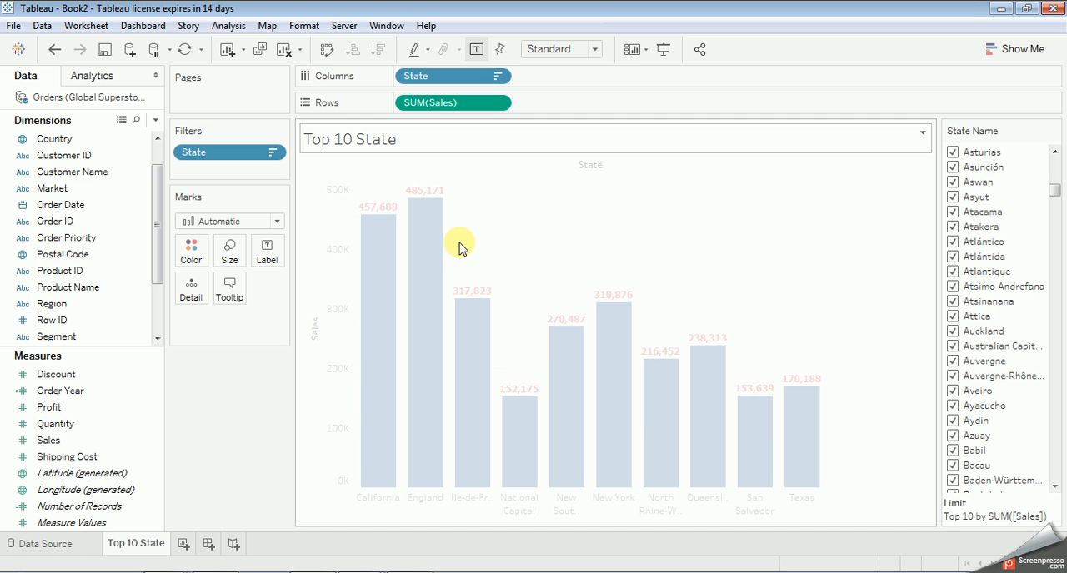
pyautogui.moveTo(1054, 190); pyautogui.dragTo(1056, 166)
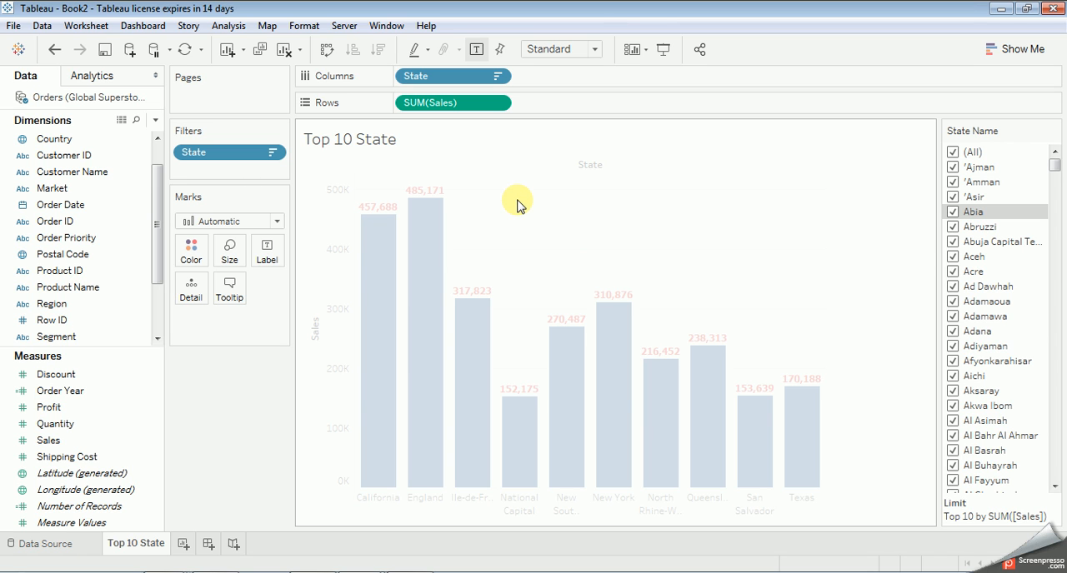
# Step: Add a new worksheet and build a bar chart with Sales on rows and Country on columns
pyautogui.click(183, 544)
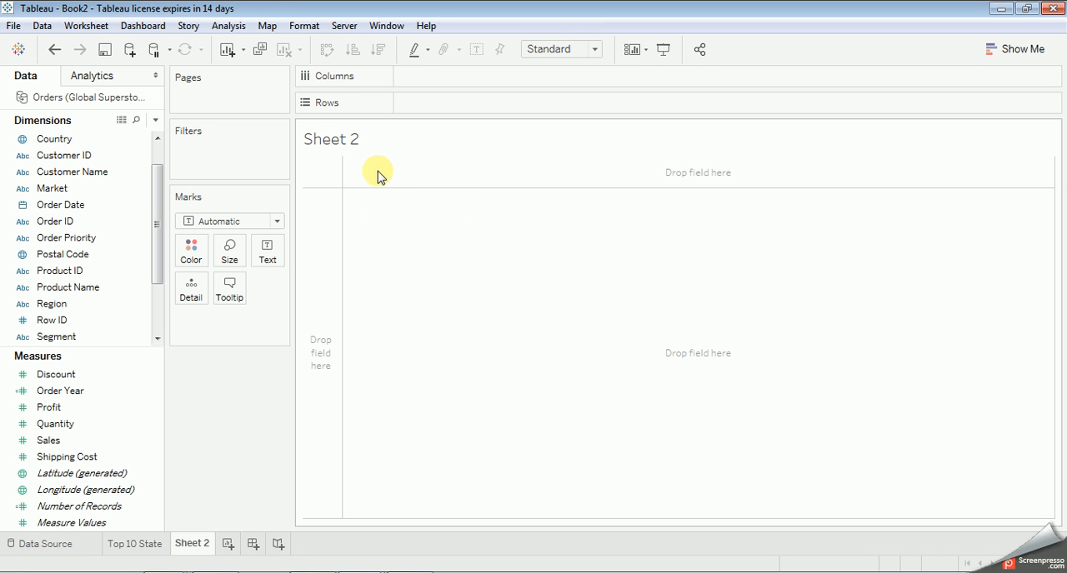
pyautogui.moveTo(46, 445); pyautogui.dragTo(408, 106)
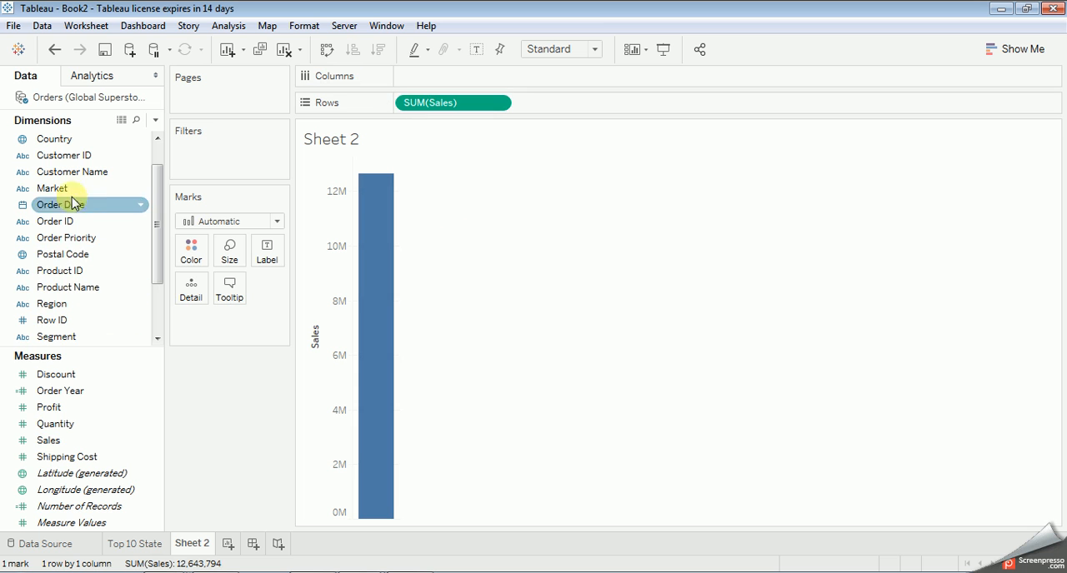
pyautogui.moveTo(75, 146); pyautogui.dragTo(440, 85)
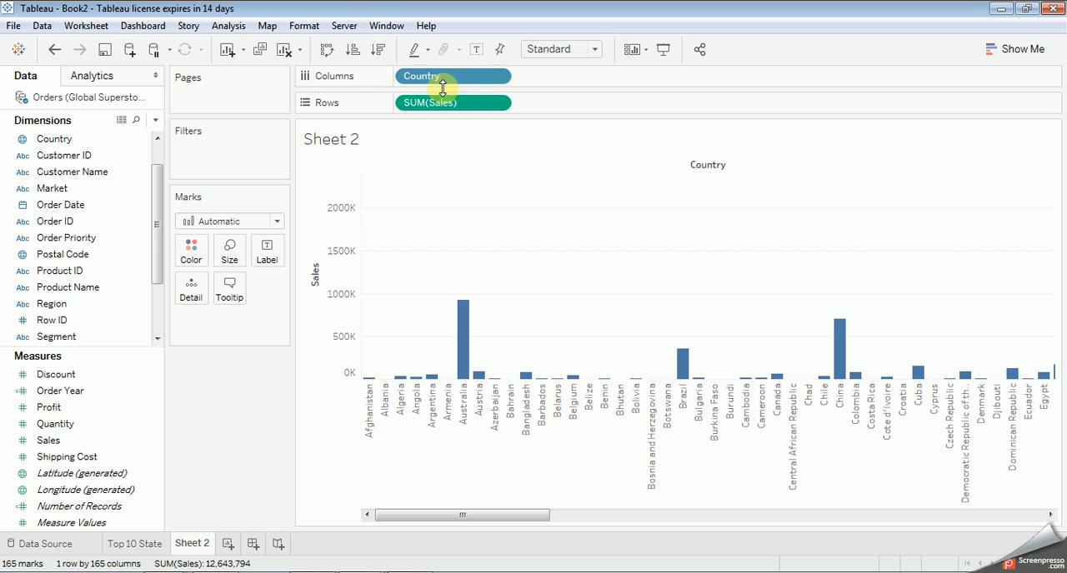
# Step: Sort the Country field in ascending order by the sum of Sales and view the highest-selling countries
pyautogui.doubleClick(498, 77)
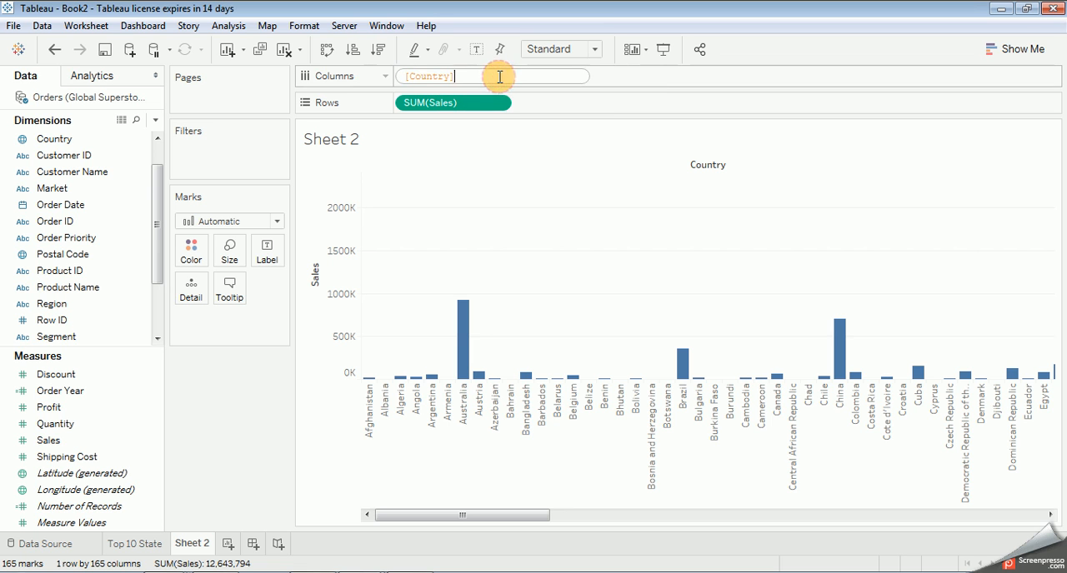
pyautogui.click(535, 99)
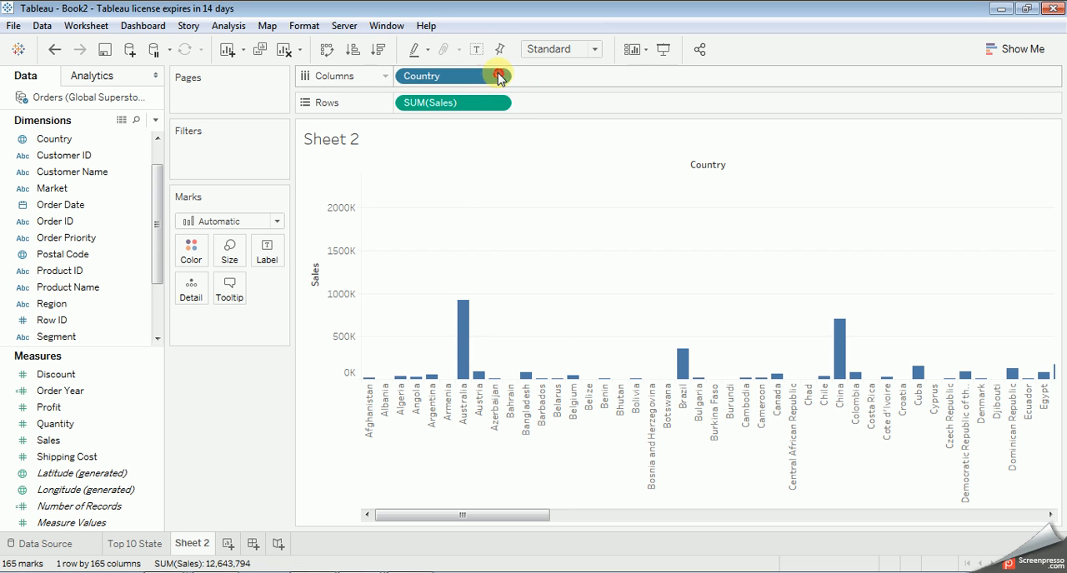
pyautogui.click(498, 76)
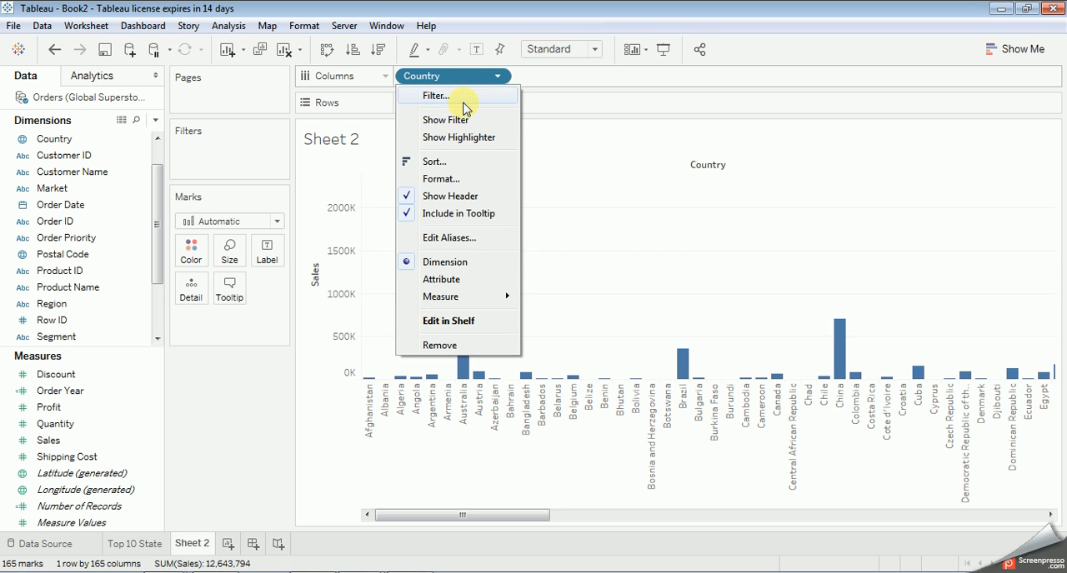
pyautogui.click(436, 162)
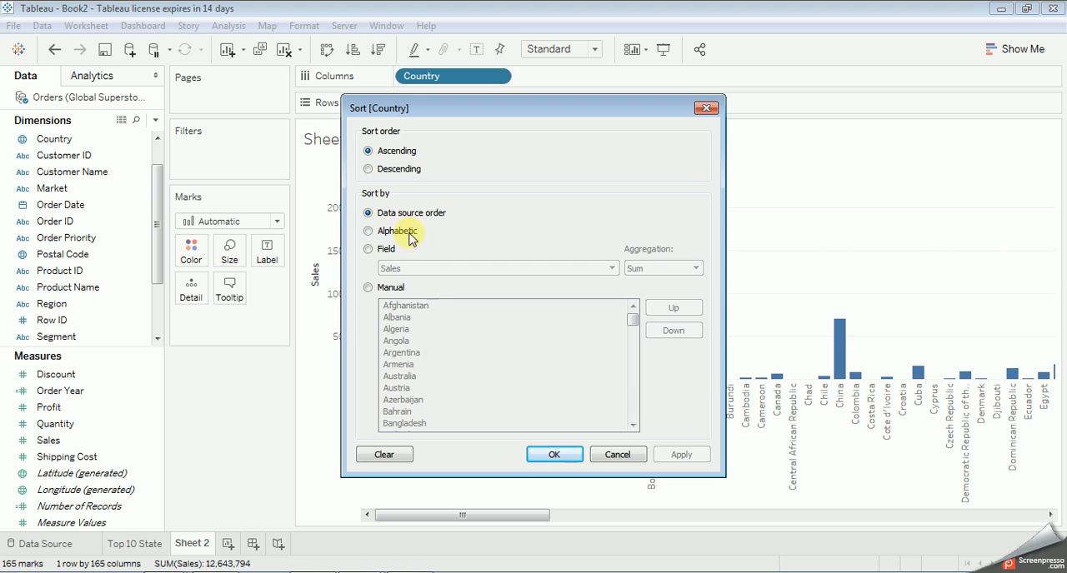
pyautogui.click(385, 250)
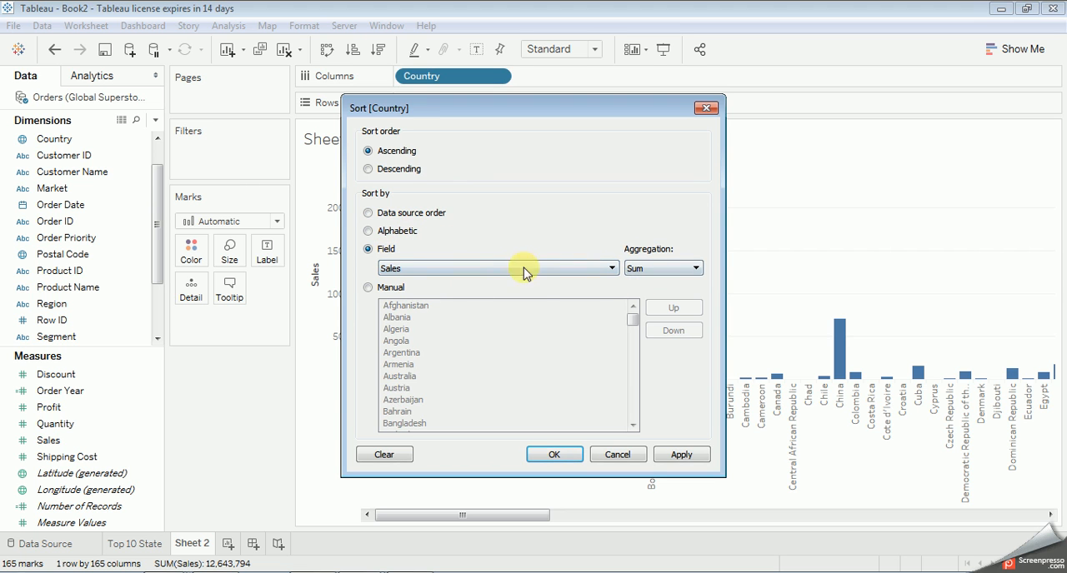
pyautogui.click(685, 455)
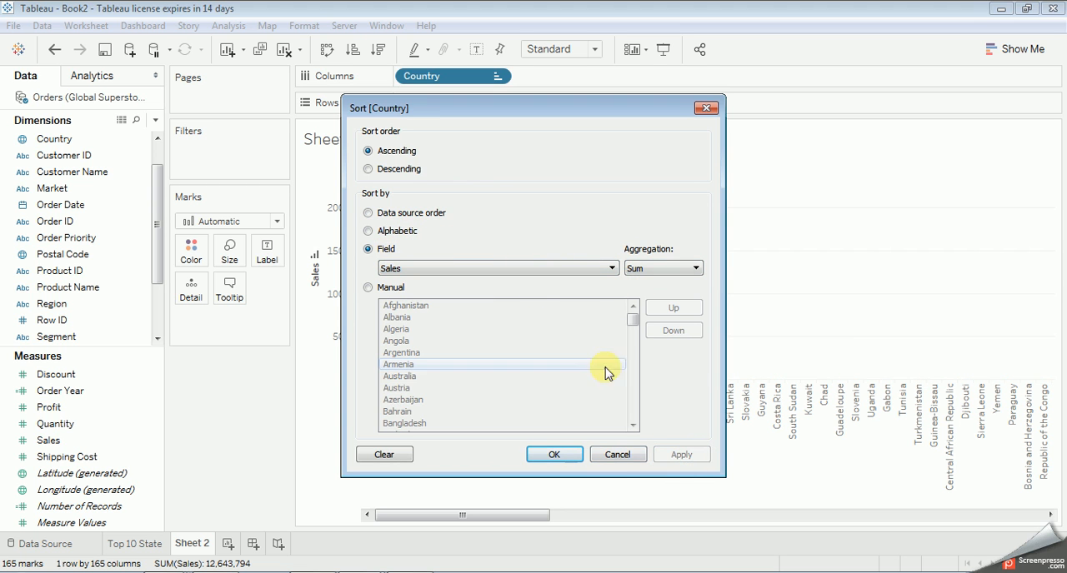
pyautogui.click(400, 169)
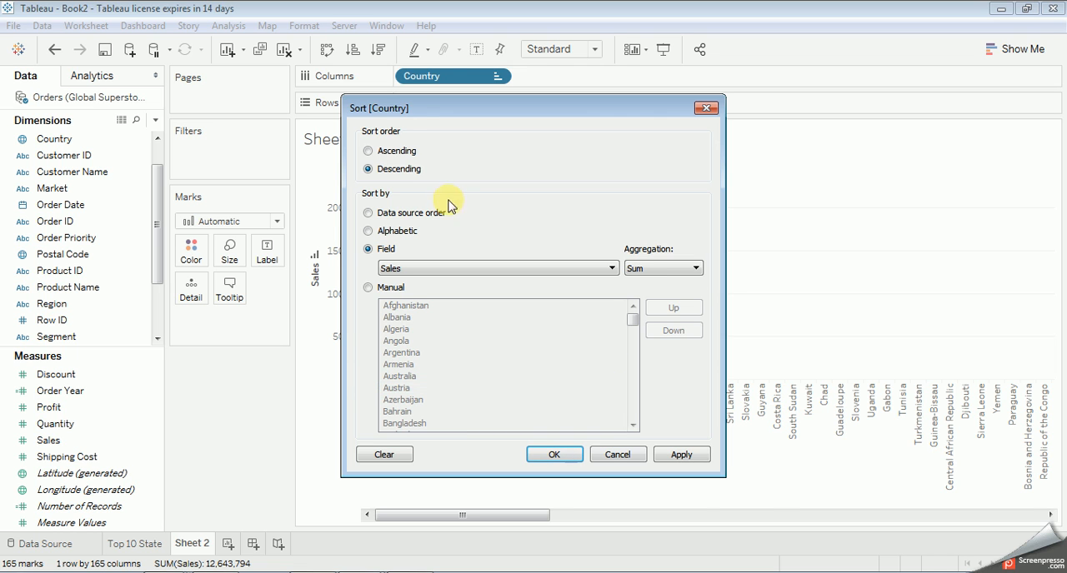
pyautogui.click(393, 151)
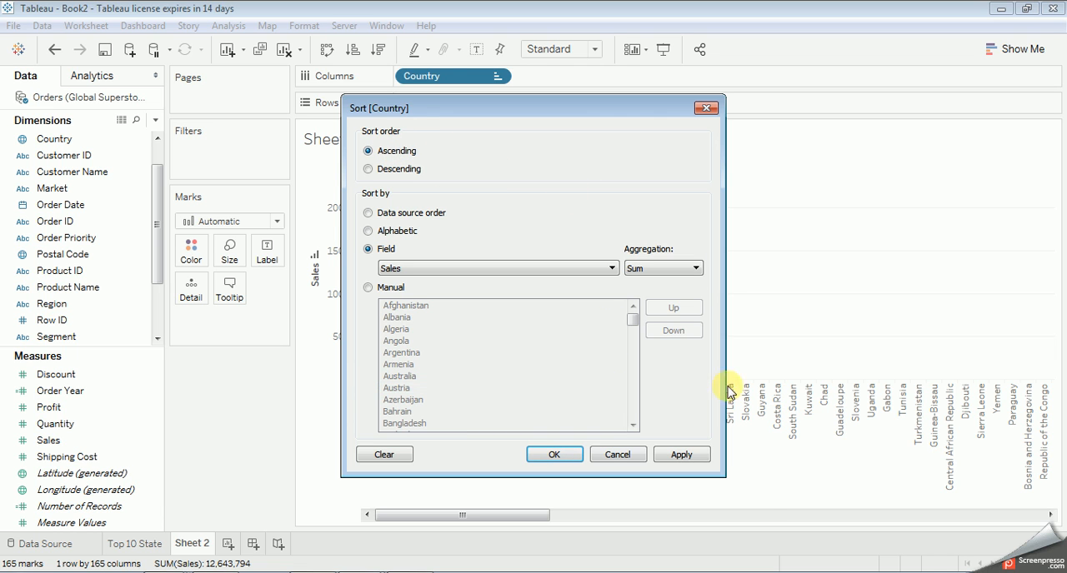
pyautogui.click(682, 456)
pyautogui.click(554, 455)
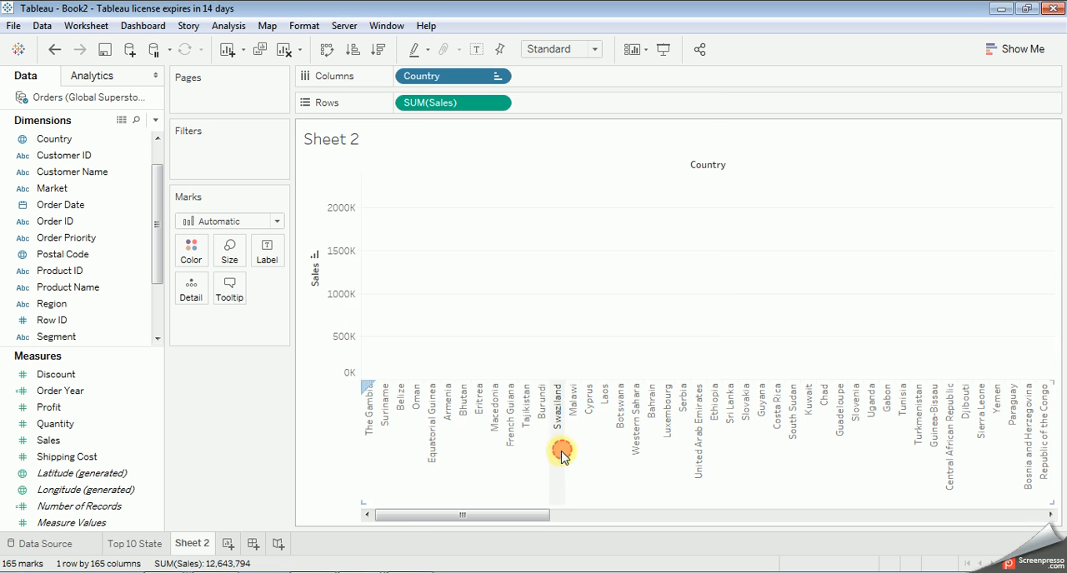
pyautogui.moveTo(539, 516); pyautogui.dragTo(1054, 508)
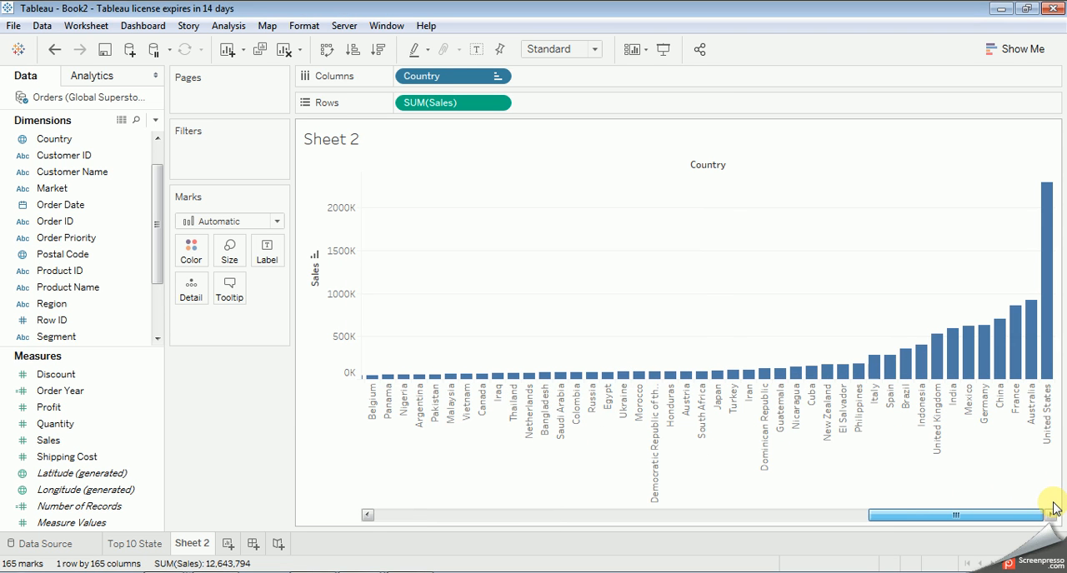
# Step: Sort the country bars in descending order of sales
pyautogui.click(378, 52)
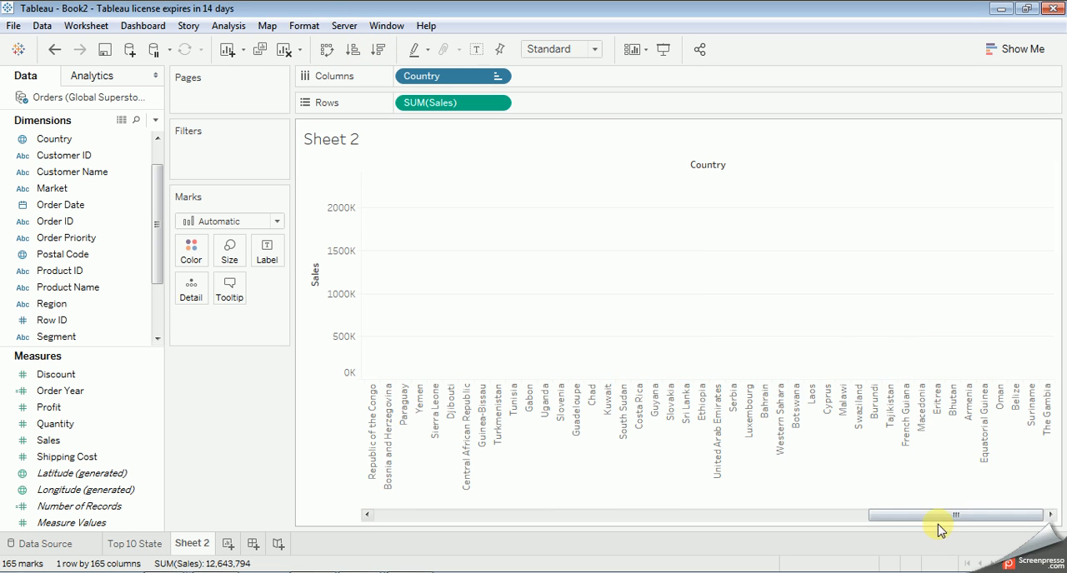
pyautogui.moveTo(936, 516); pyautogui.dragTo(388, 562)
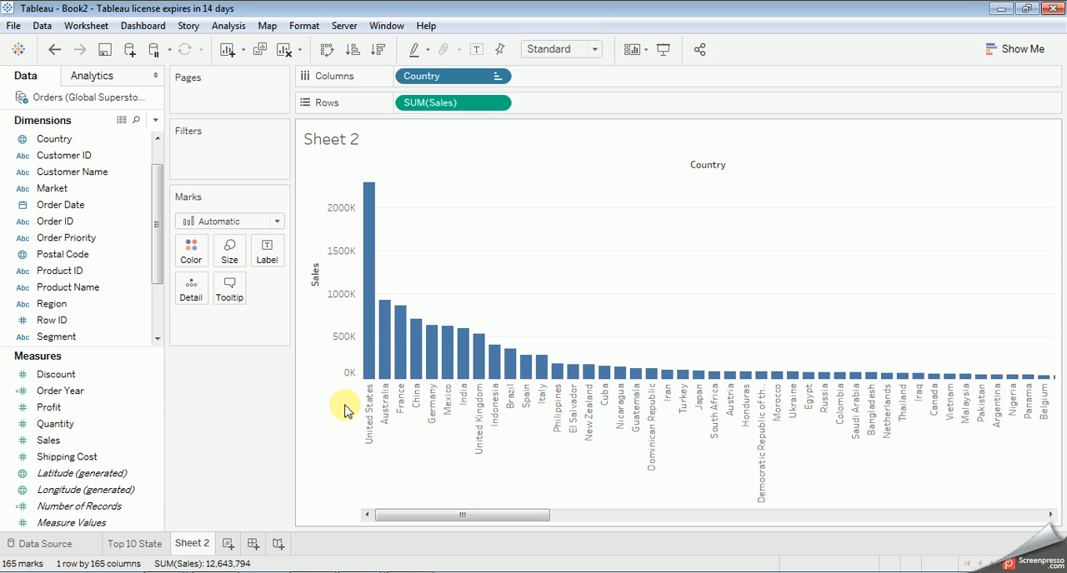
# Step: Create a set named Top 23 Country from the bars United States through South Africa and add it to the worksheet's filters
pyautogui.moveTo(365, 335); pyautogui.dragTo(718, 380)
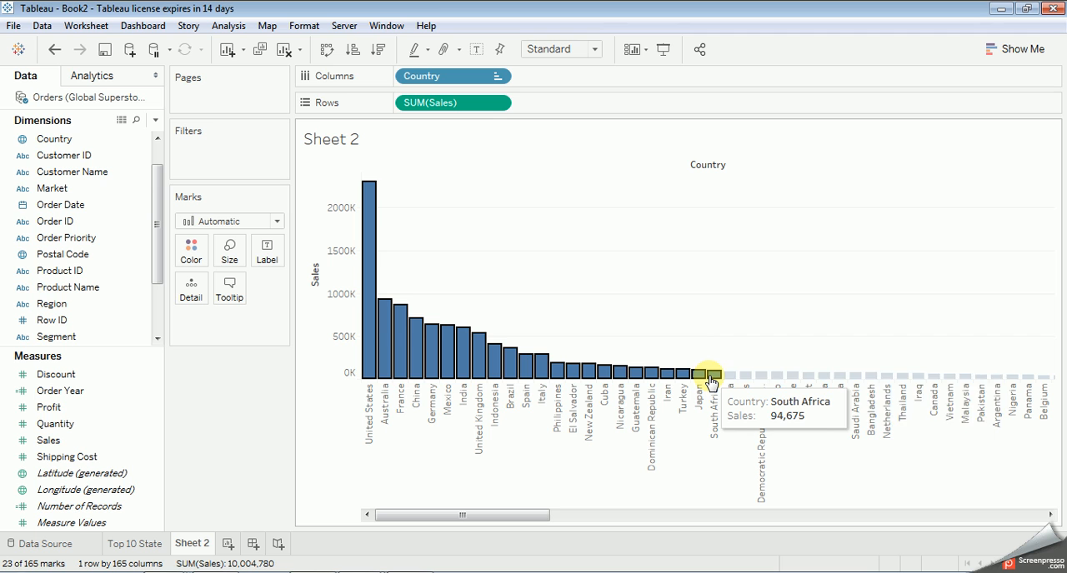
pyautogui.moveTo(711, 381)
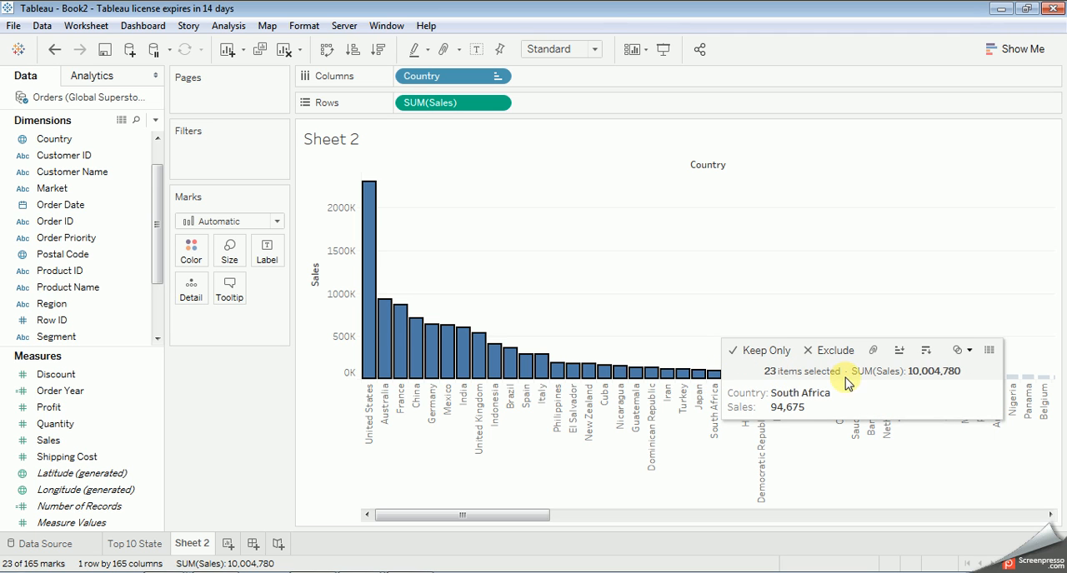
pyautogui.click(969, 351)
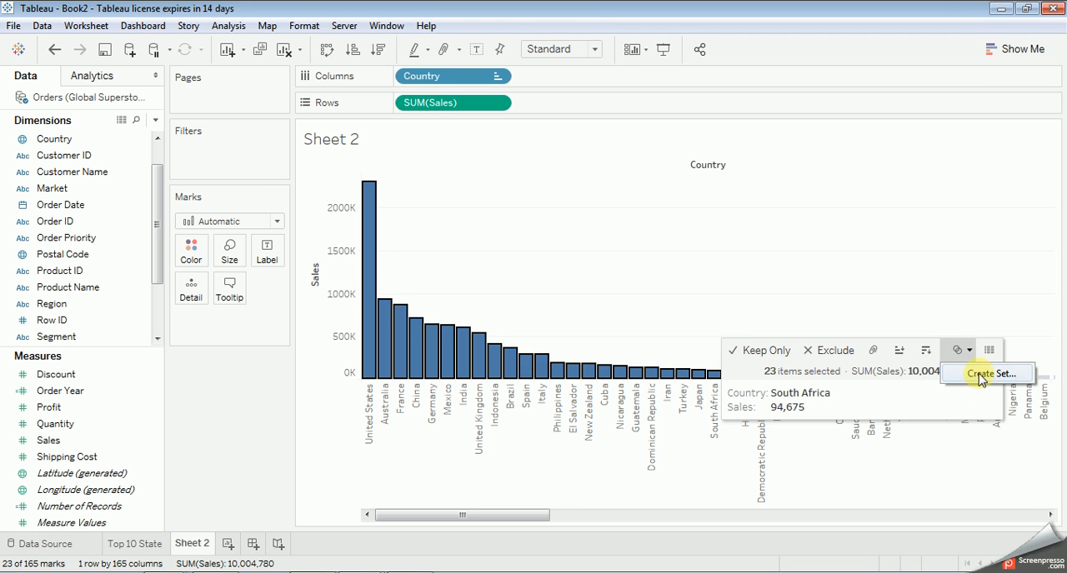
pyautogui.click(988, 374)
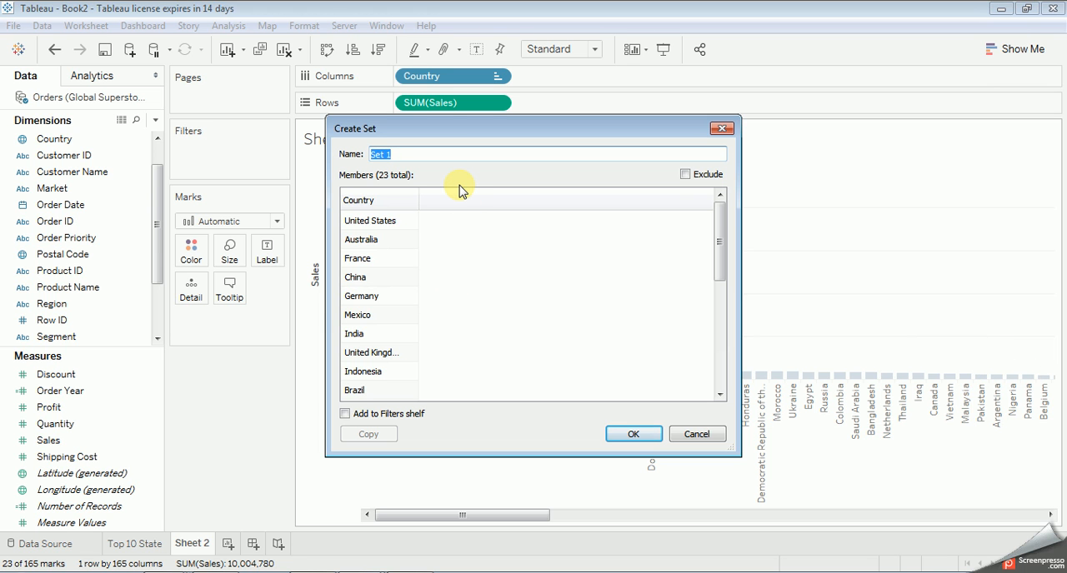
pyautogui.write('Top 23 Country')
pyautogui.click(401, 154)
pyautogui.moveTo(400, 154); pyautogui.dragTo(404, 154)
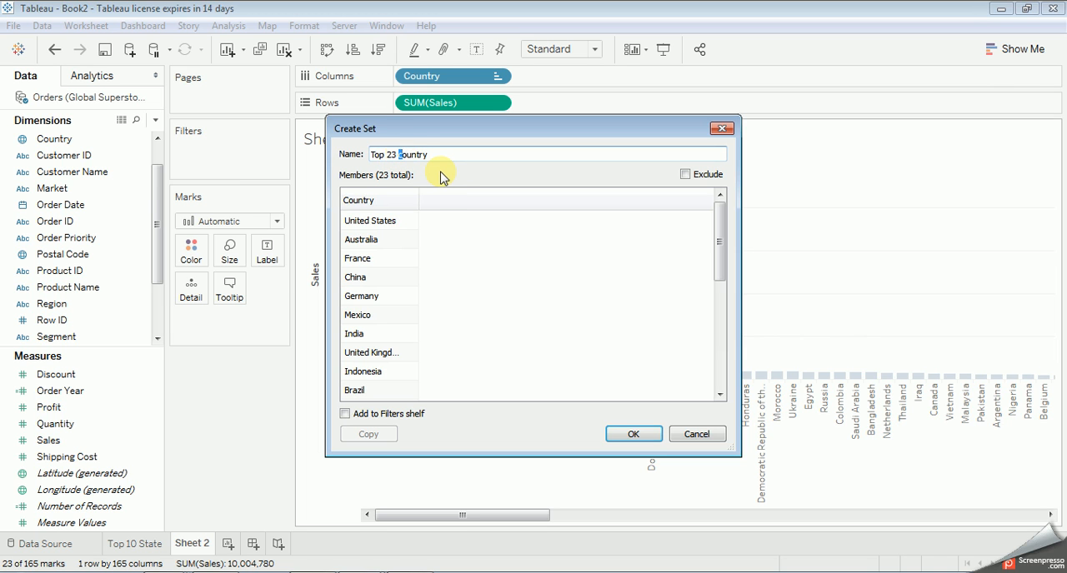
pyautogui.write('S')
pyautogui.press('BackSpace')
pyautogui.write('C')
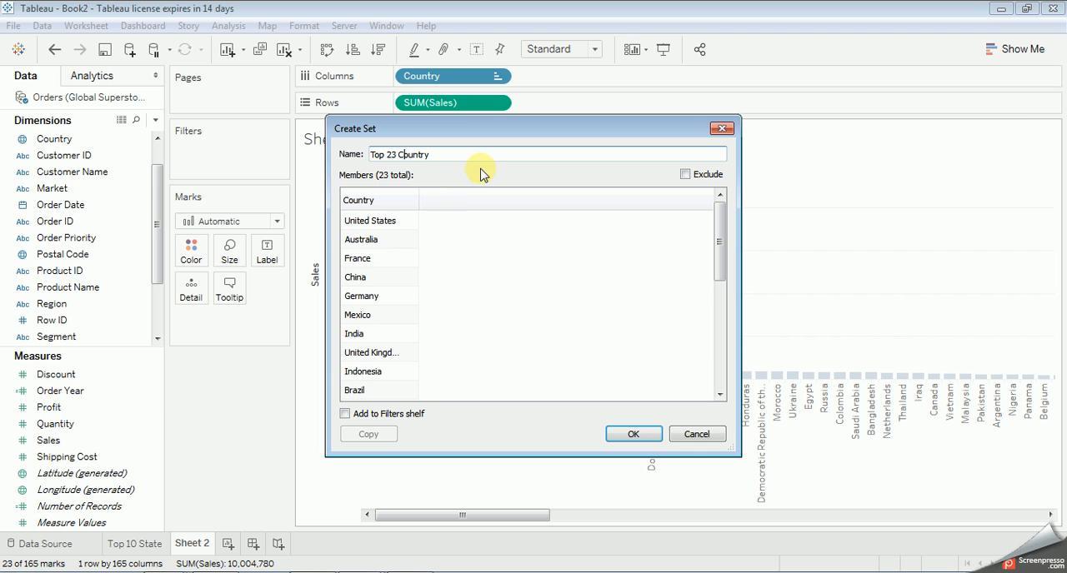
pyautogui.click(392, 416)
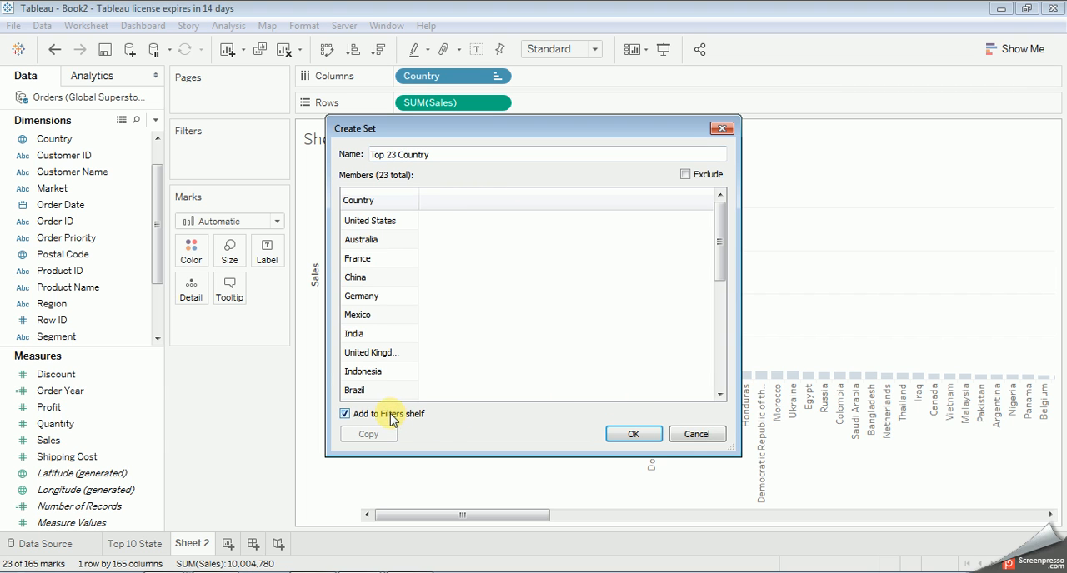
pyautogui.click(633, 434)
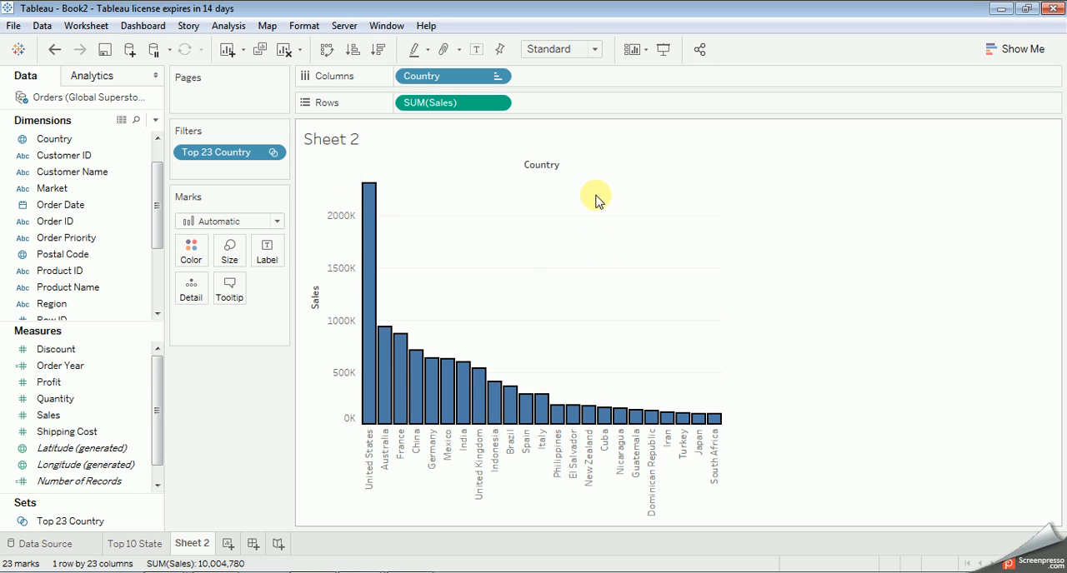
# Step: Show the filter card for the Top 23 Country set beside the chart
pyautogui.moveTo(371, 237)
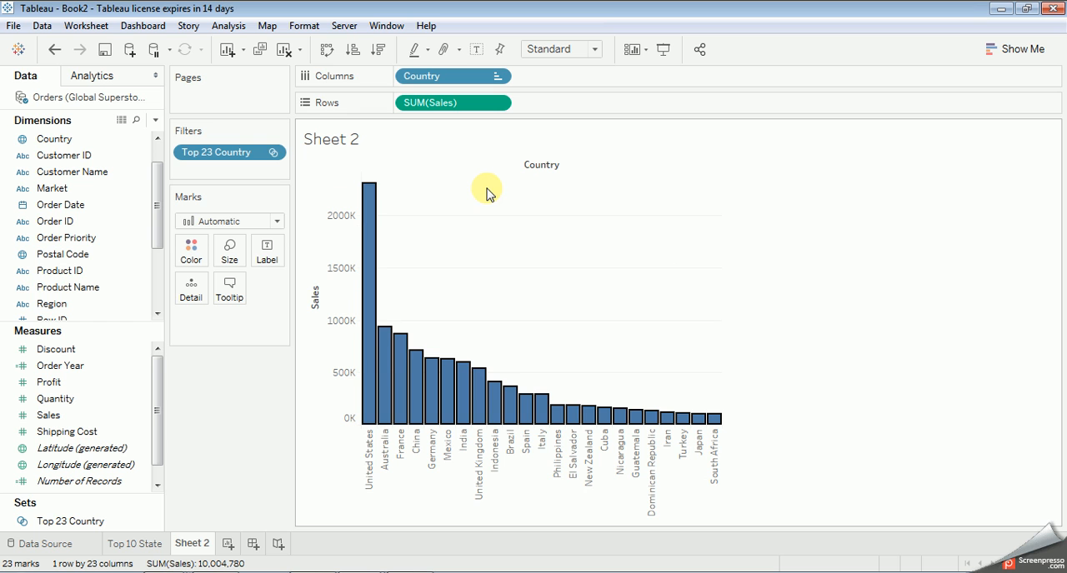
pyautogui.click(273, 153)
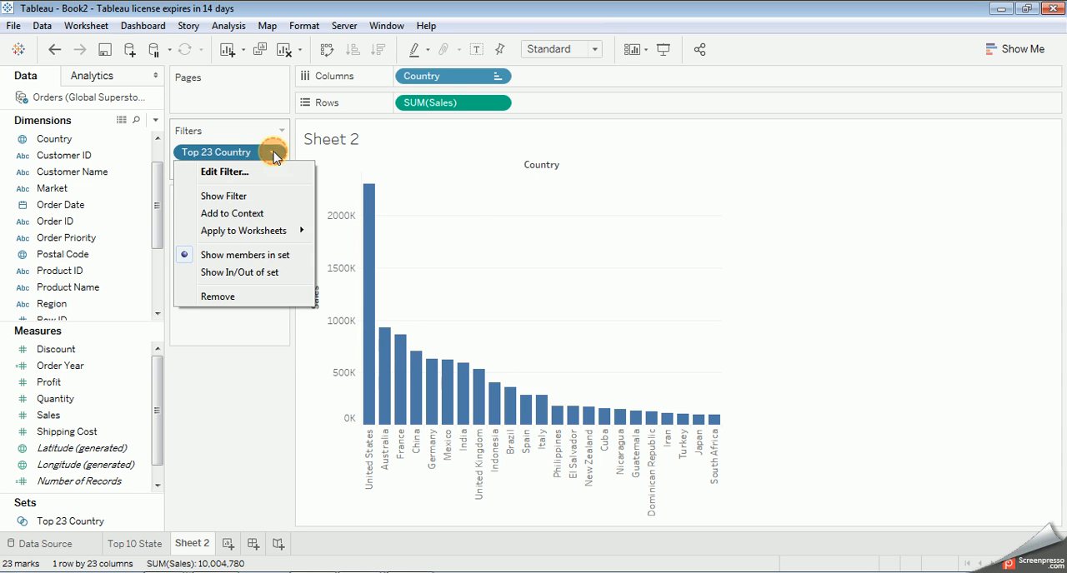
pyautogui.click(248, 195)
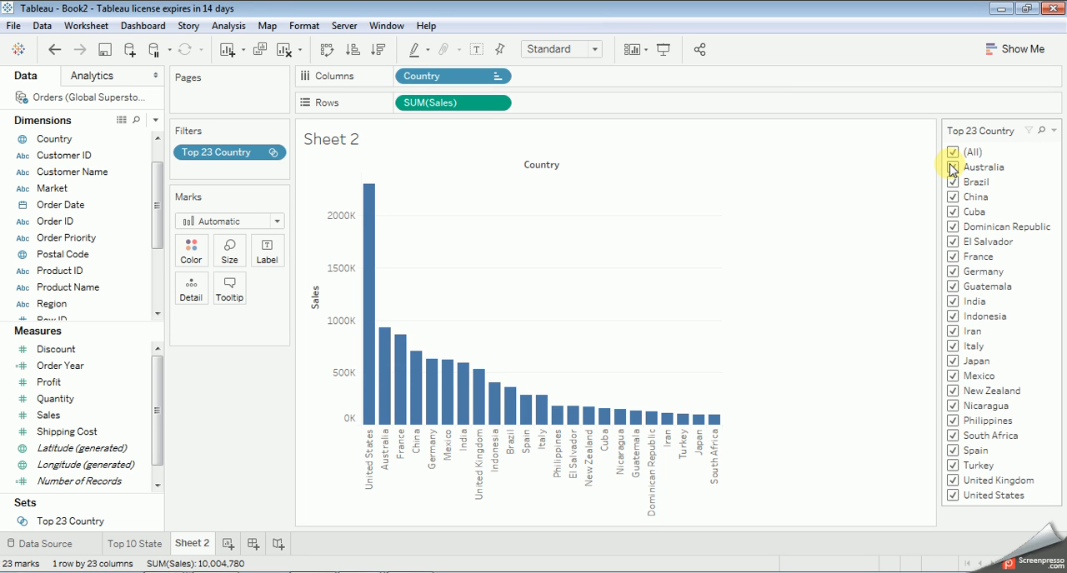
# Step: Rename the country sales worksheet as Top 23 Country
pyautogui.doubleClick(189, 545)
pyautogui.press('BackSpace')
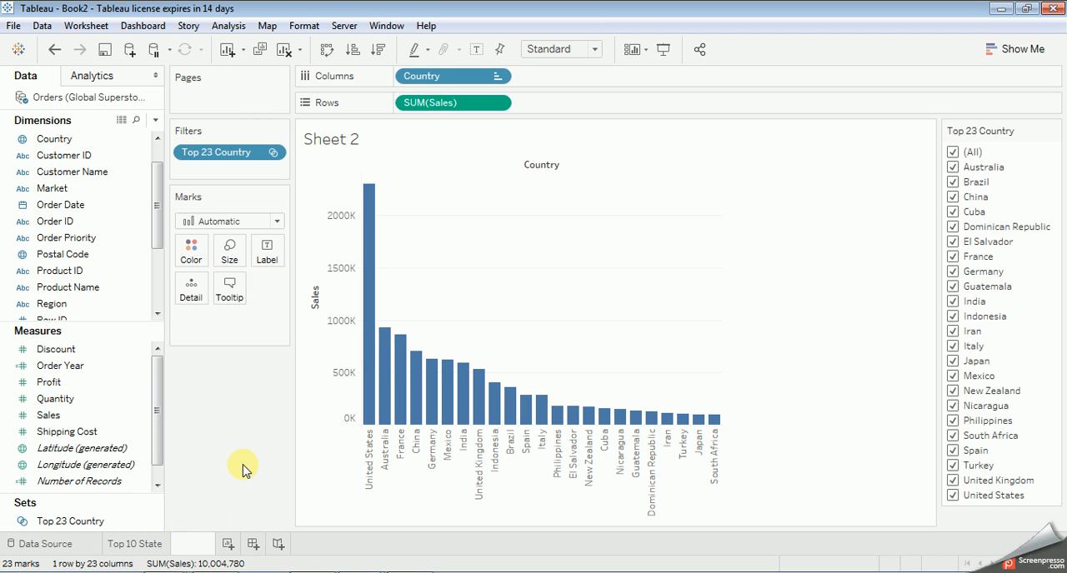
pyautogui.write('Top 23 Country')
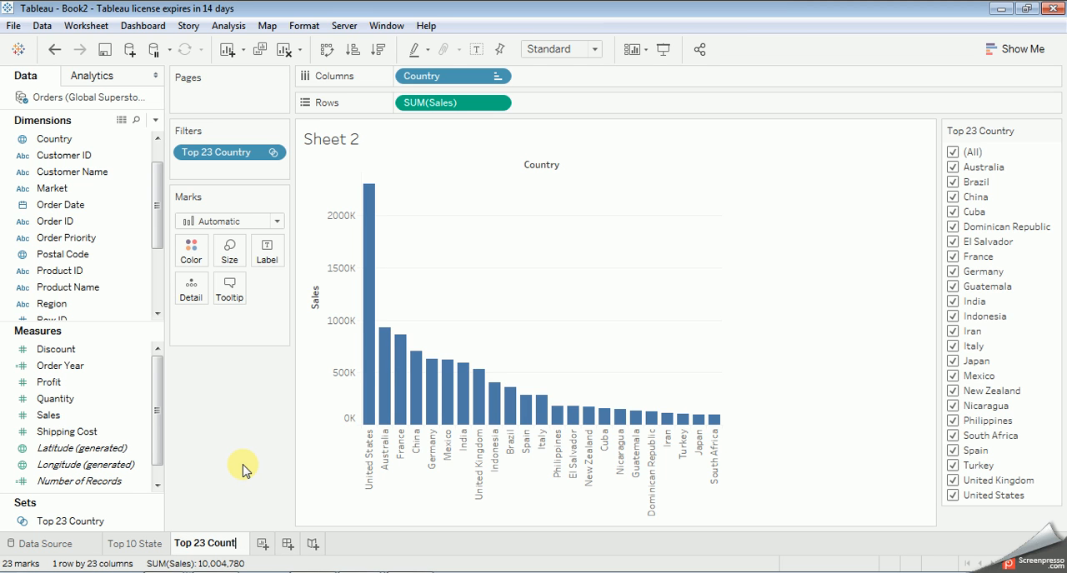
pyautogui.press('BackSpace')
pyautogui.press('BackSpace')
pyautogui.press('BackSpace')
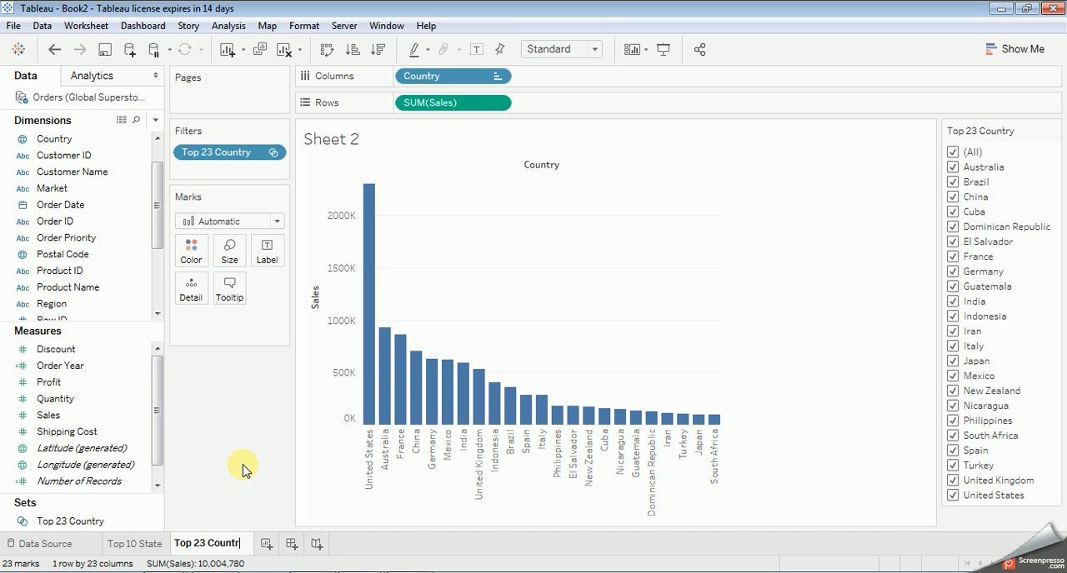
pyautogui.write('try')
pyautogui.press('Return')
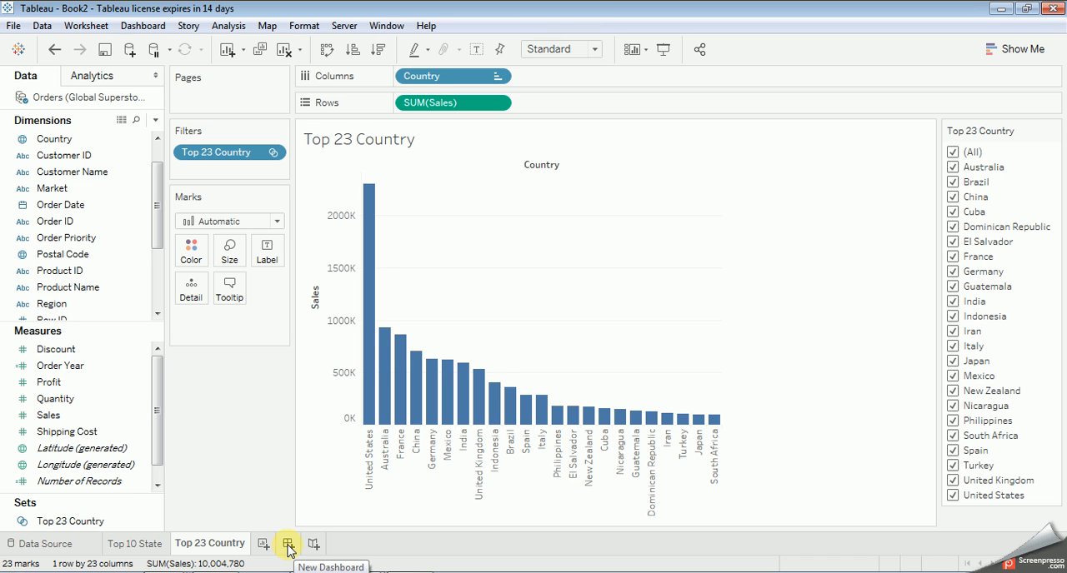
# Step: Create a new dashboard and rename it as Sales
pyautogui.click(287, 545)
pyautogui.doubleClick(284, 542)
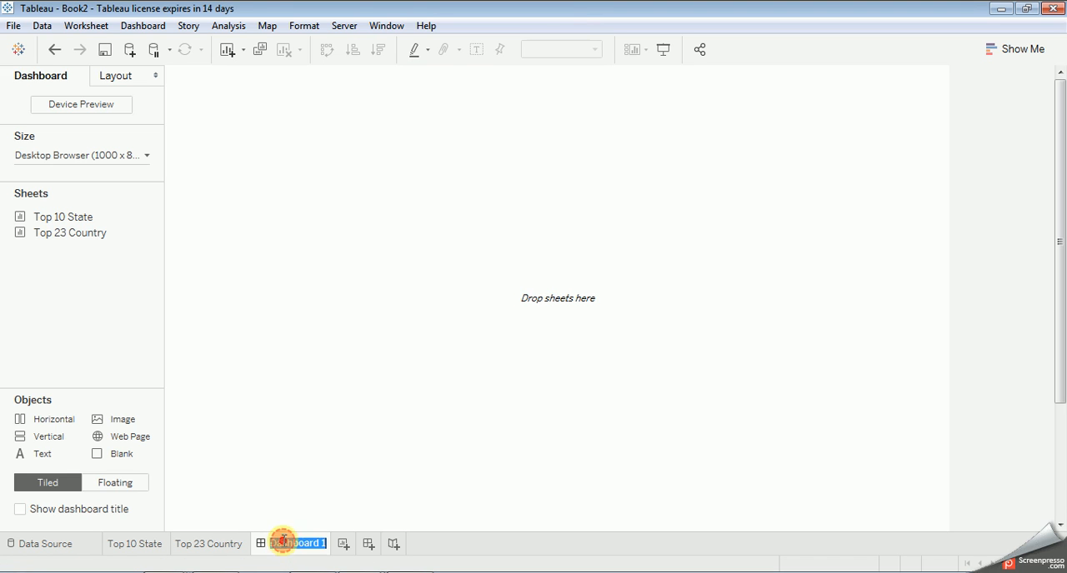
pyautogui.write('S')
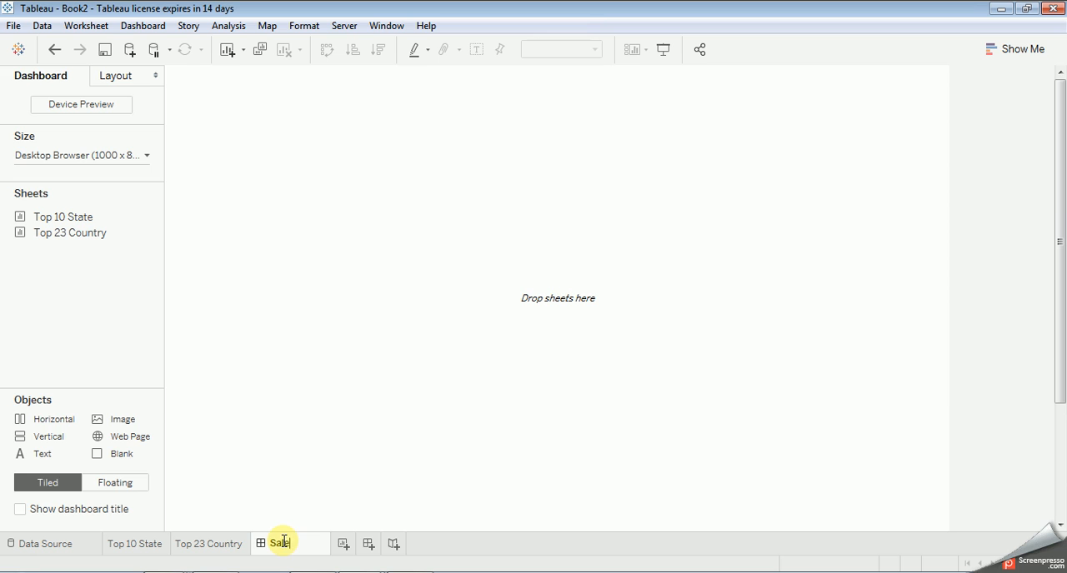
pyautogui.write('ales')
pyautogui.press('Return')
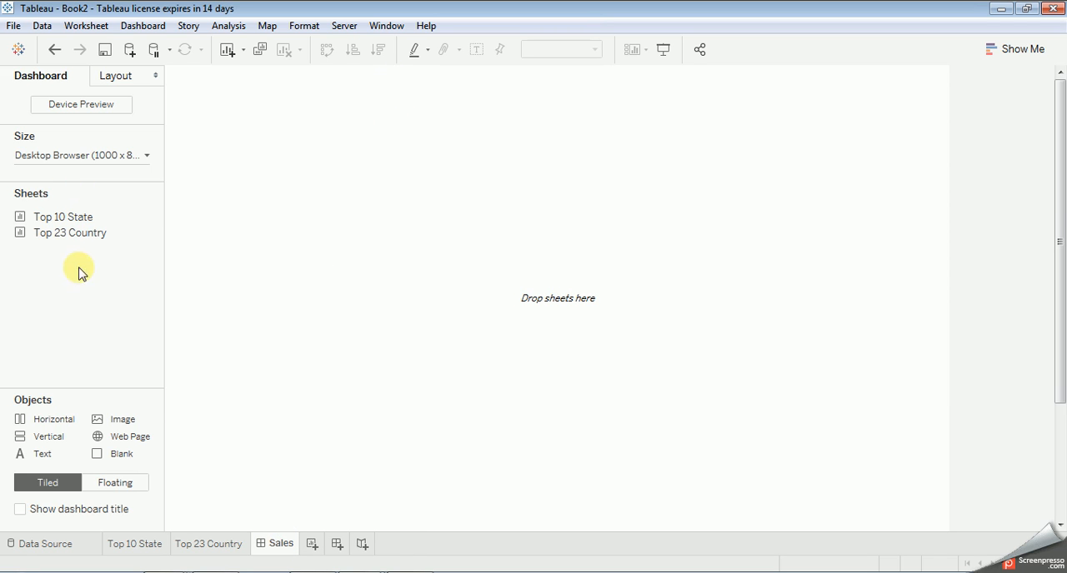
# Step: Place the Top 10 State sheet on the dashboard and the Top 23 Country sheet below it
pyautogui.moveTo(106, 220)
pyautogui.moveTo(71, 215); pyautogui.dragTo(291, 138)
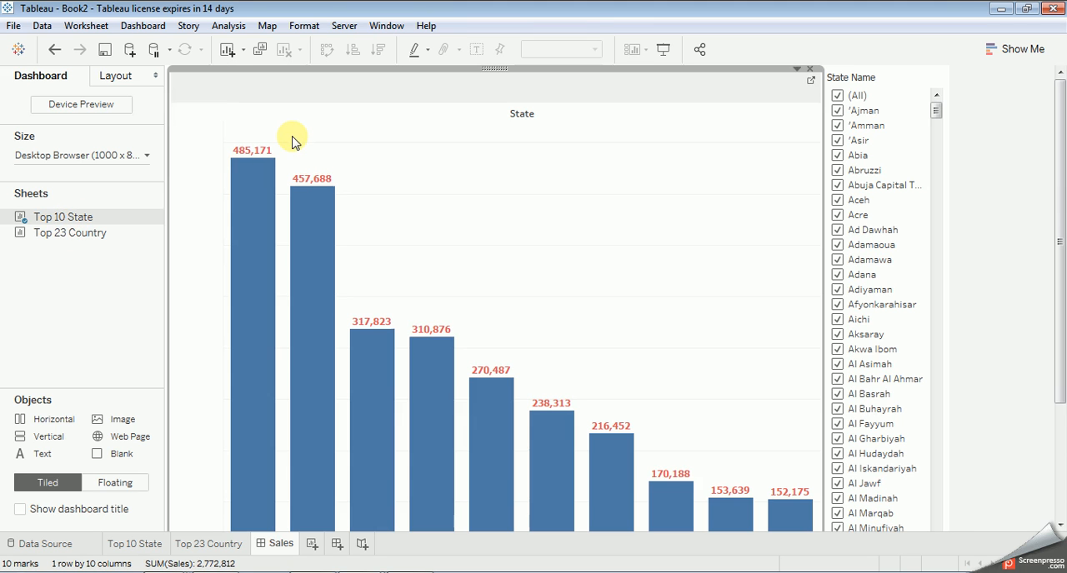
pyautogui.moveTo(75, 232)
pyautogui.mouseDown()
pyautogui.moveTo(507, 386)
pyautogui.moveTo(545, 381)
pyautogui.moveTo(417, 400)
pyautogui.moveTo(475, 404)
pyautogui.mouseUp()
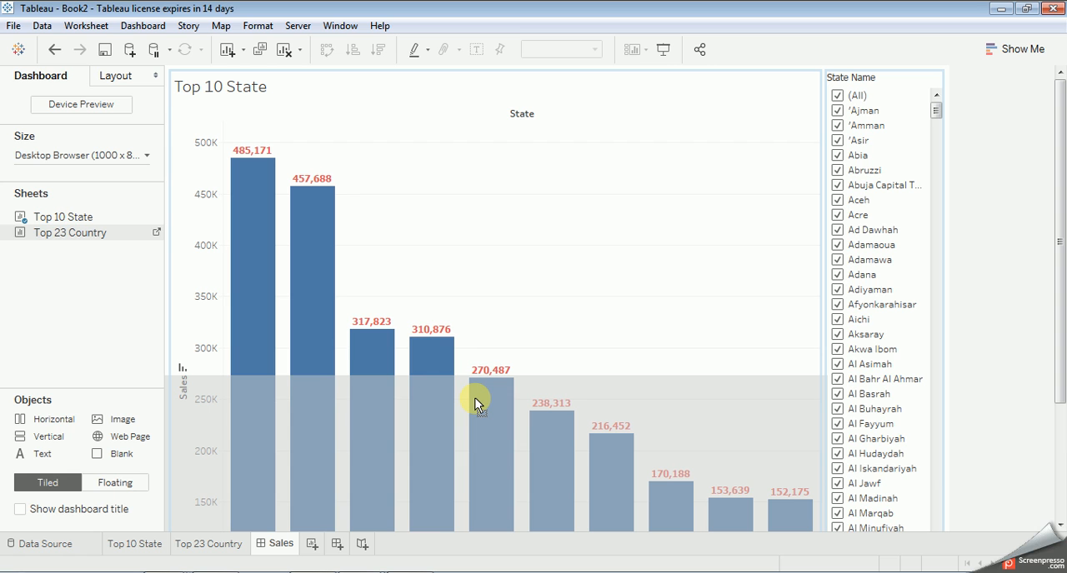
pyautogui.moveTo(475, 404); pyautogui.dragTo(469, 402)
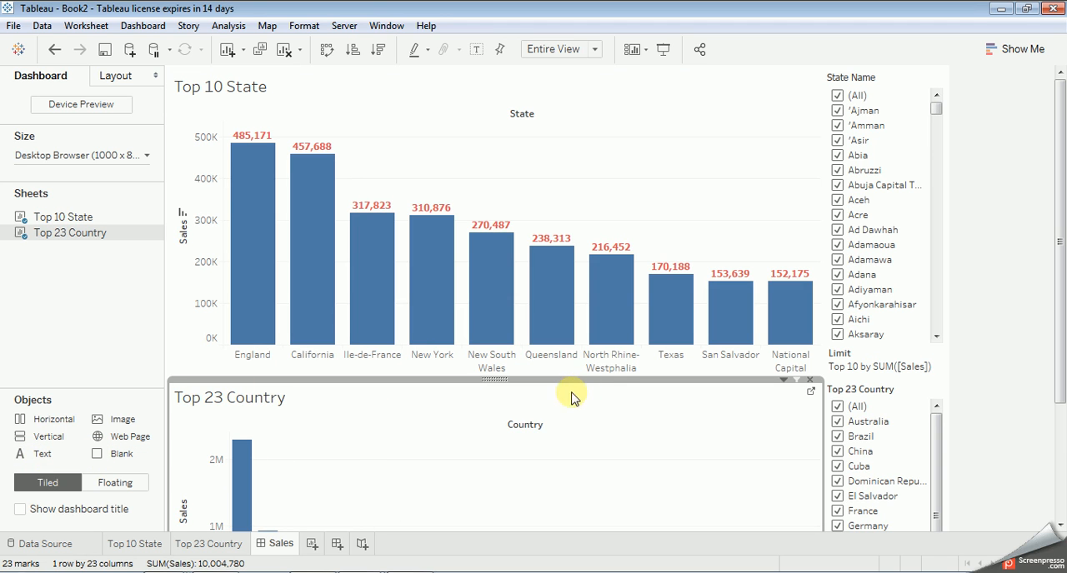
# Step: Raise the boundary between the two charts to shorten Top 10 State and give Top 23 Country more height
pyautogui.click(483, 308)
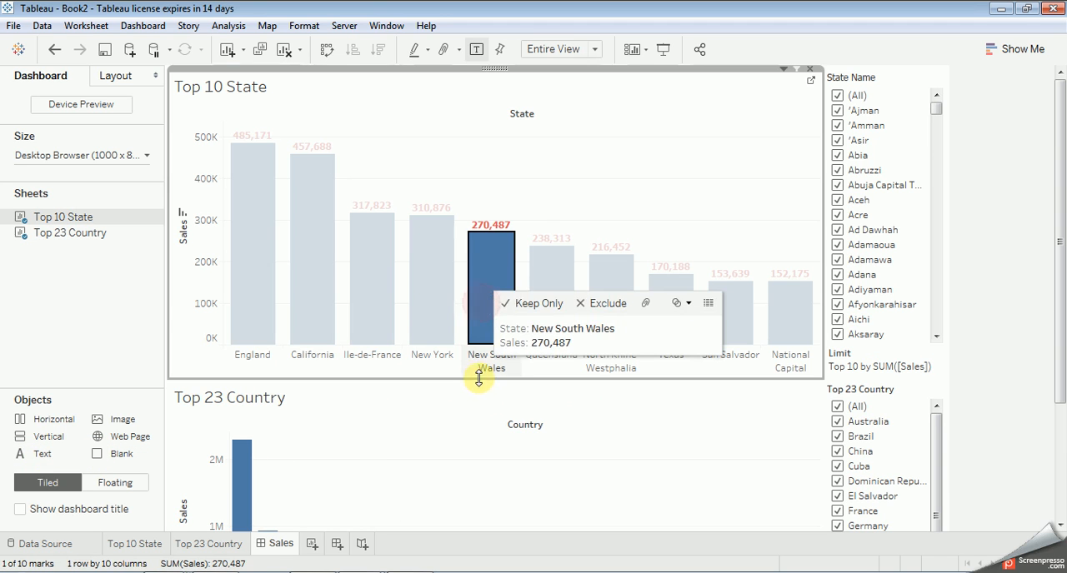
pyautogui.moveTo(476, 381); pyautogui.dragTo(483, 304)
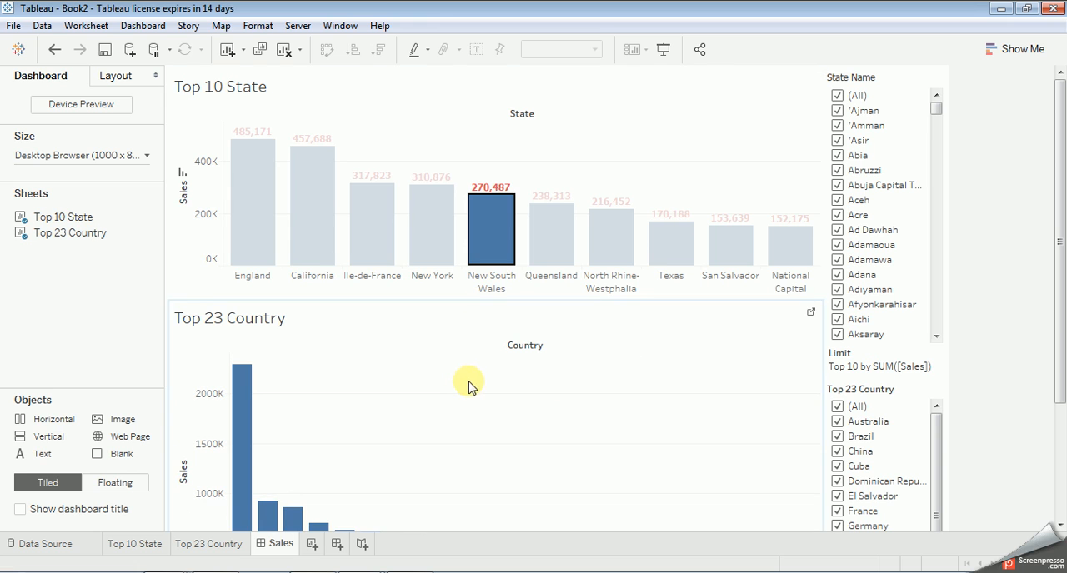
pyautogui.click(617, 119)
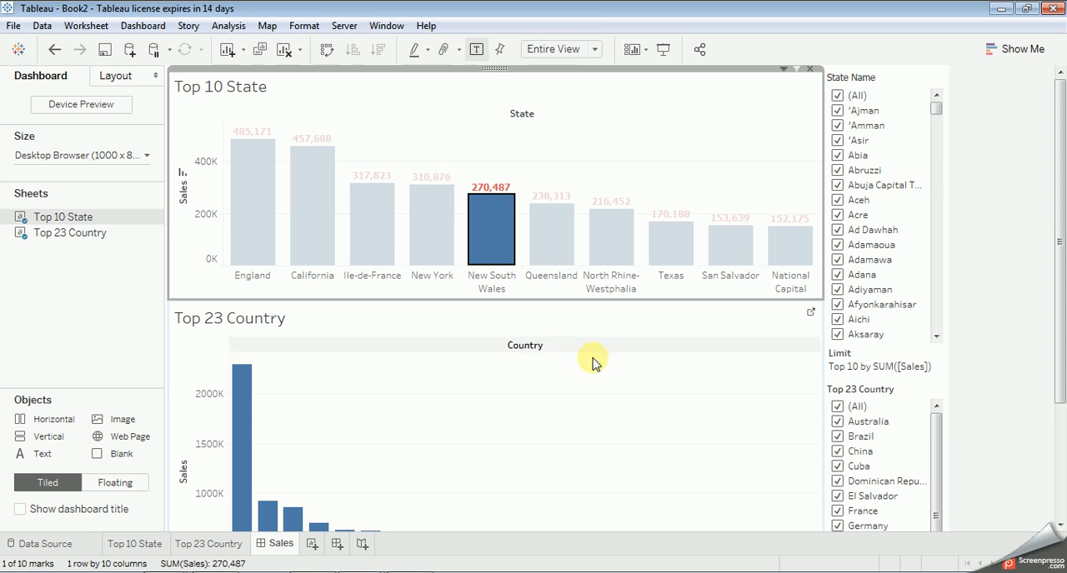
pyautogui.click(964, 221)
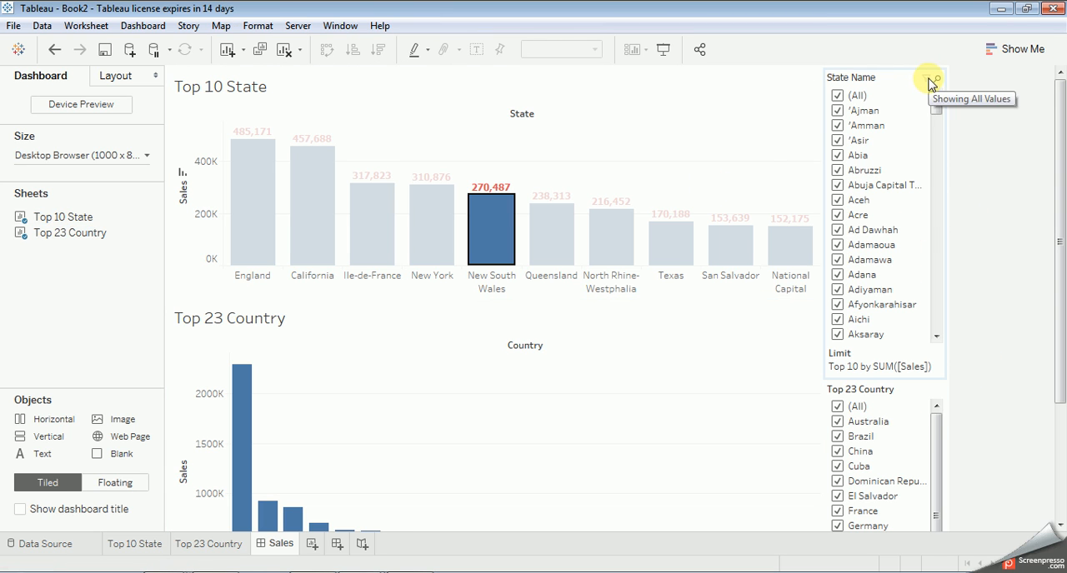
pyautogui.click(931, 83)
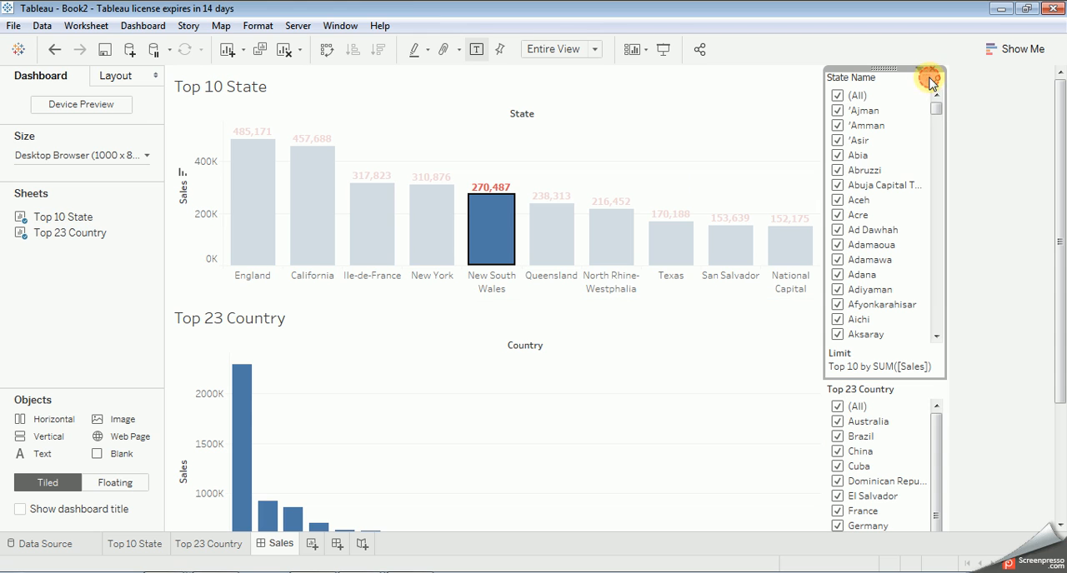
pyautogui.doubleClick(930, 81)
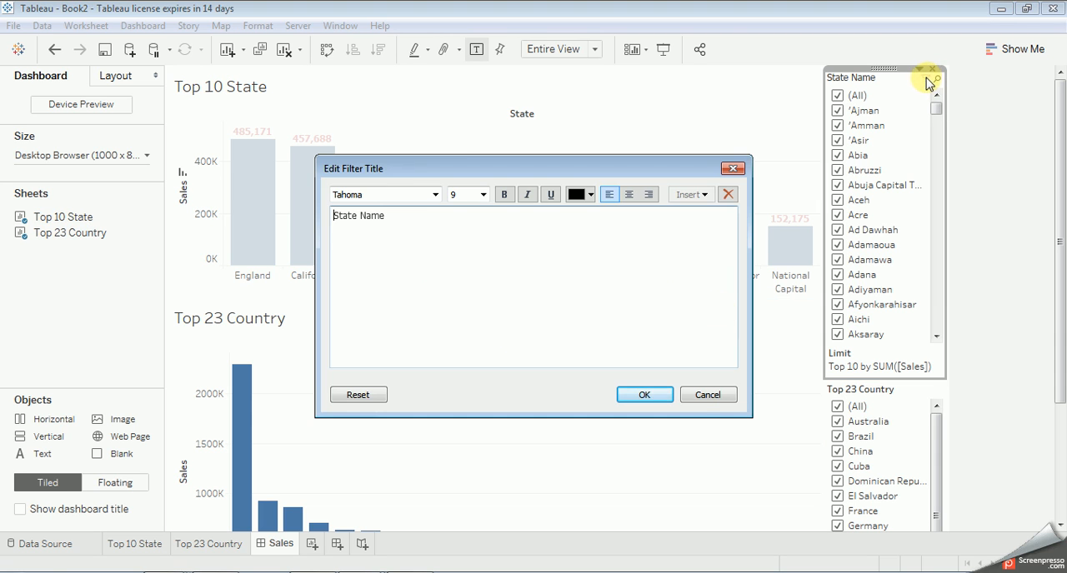
pyautogui.click(706, 395)
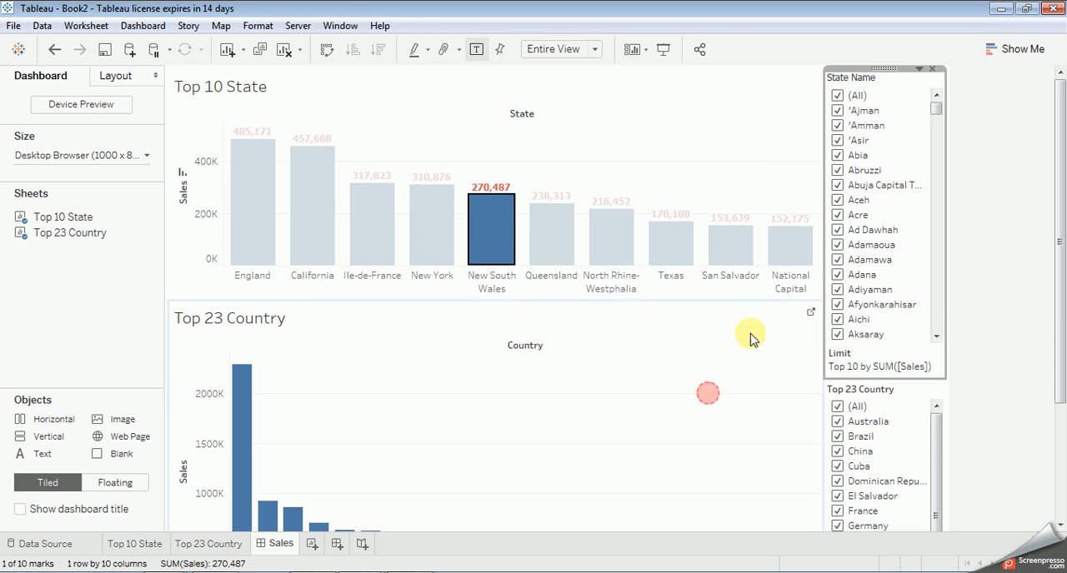
# Step: Apply the State Name filter to all worksheets using related data sources and examine the Top 23 Country chart
pyautogui.click(919, 70)
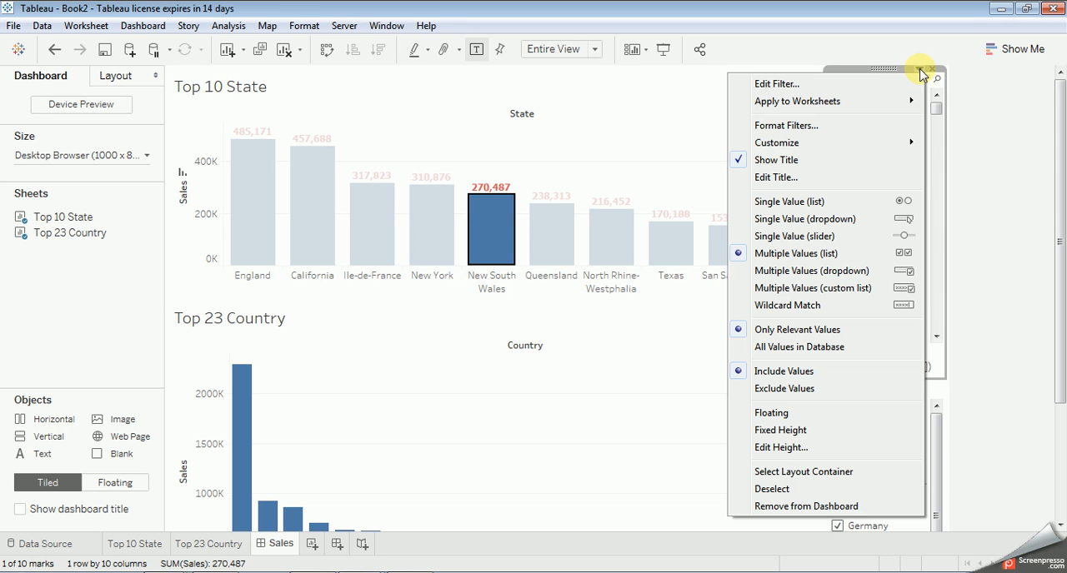
pyautogui.moveTo(861, 106)
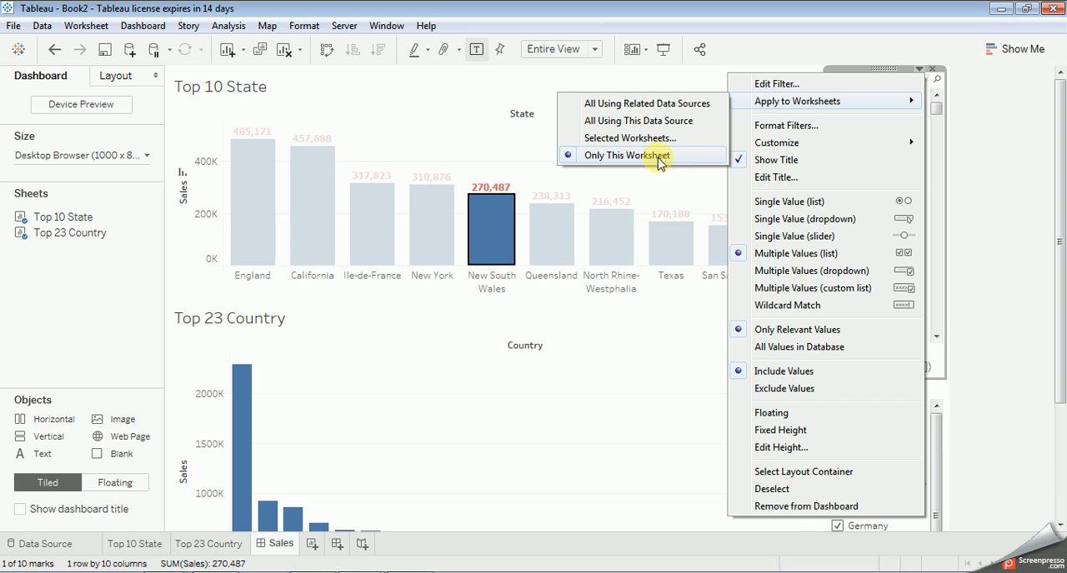
pyautogui.click(633, 106)
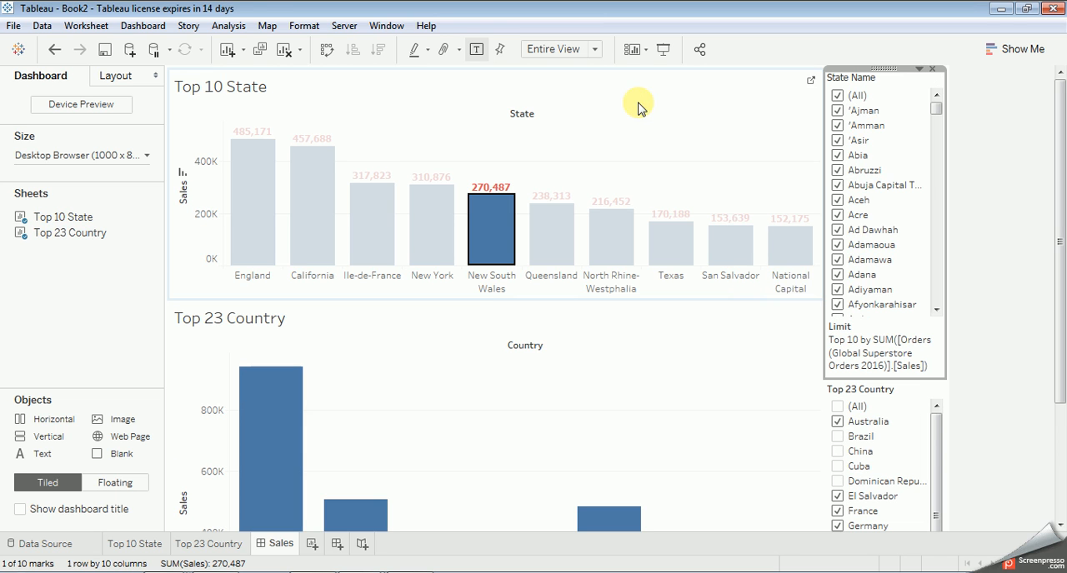
pyautogui.moveTo(937, 108)
pyautogui.mouseDown()
pyautogui.moveTo(945, 321)
pyautogui.moveTo(938, 102)
pyautogui.mouseUp()
pyautogui.click(985, 221)
pyautogui.scroll(-3, 983, 242)
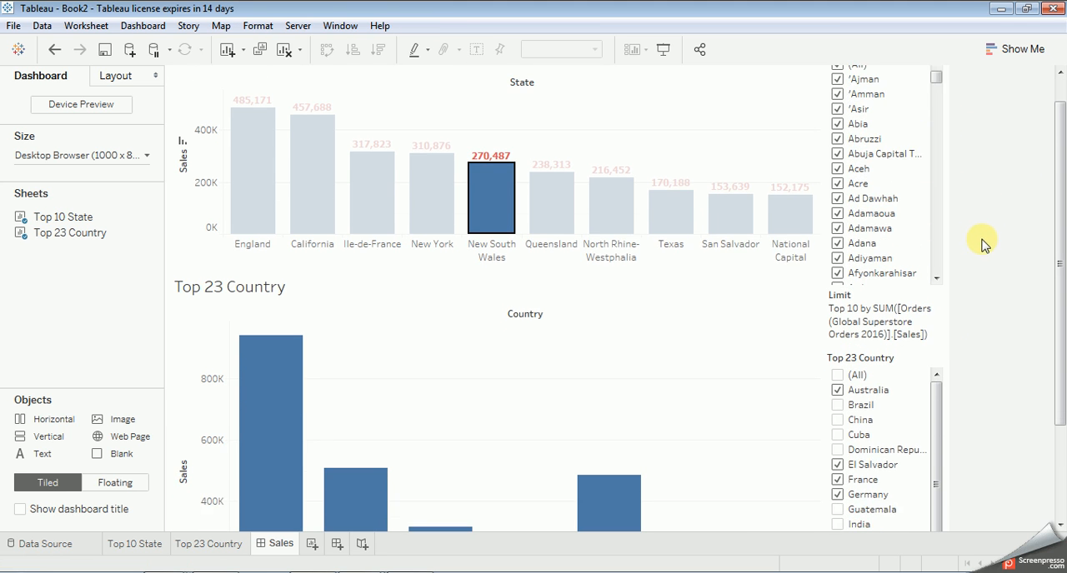
pyautogui.scroll(-1, 988, 261)
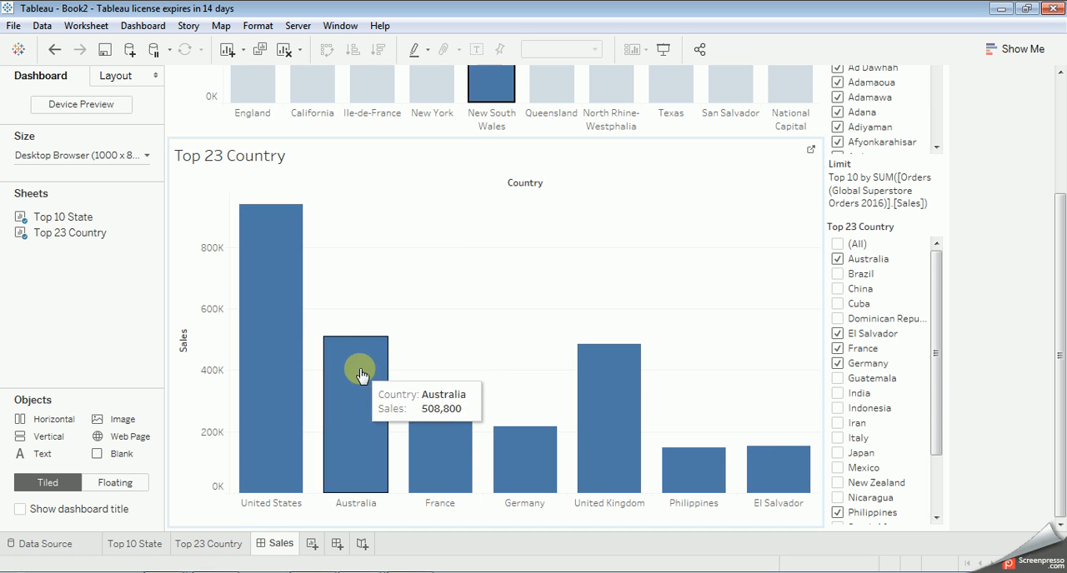
pyautogui.scroll(4, 983, 208)
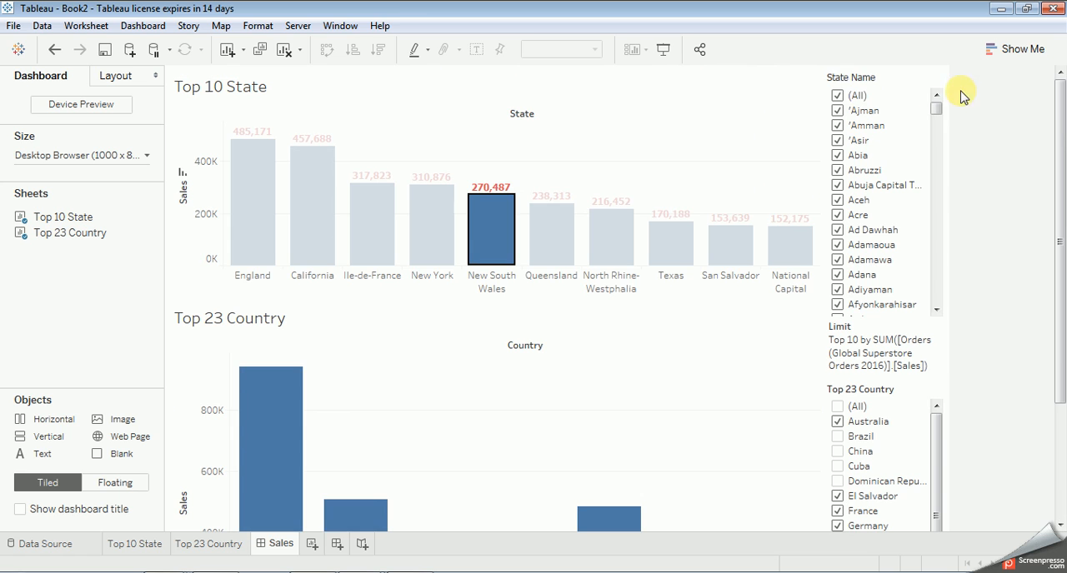
# Step: Clear every state in the State Name filter and select all of them again
pyautogui.click(837, 95)
pyautogui.scroll(-4, 1012, 257)
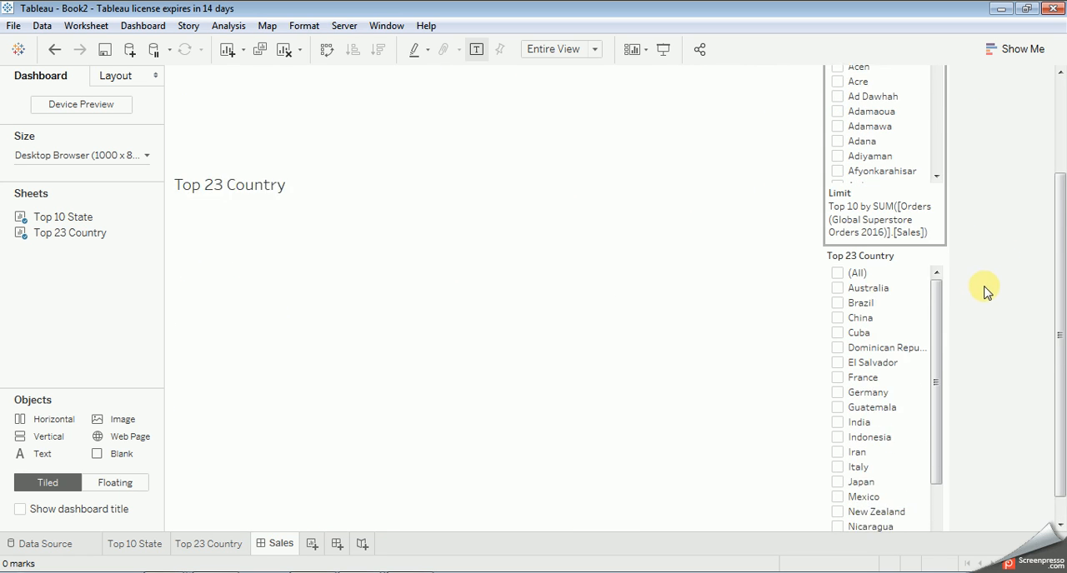
pyautogui.scroll(-10, 916, 133)
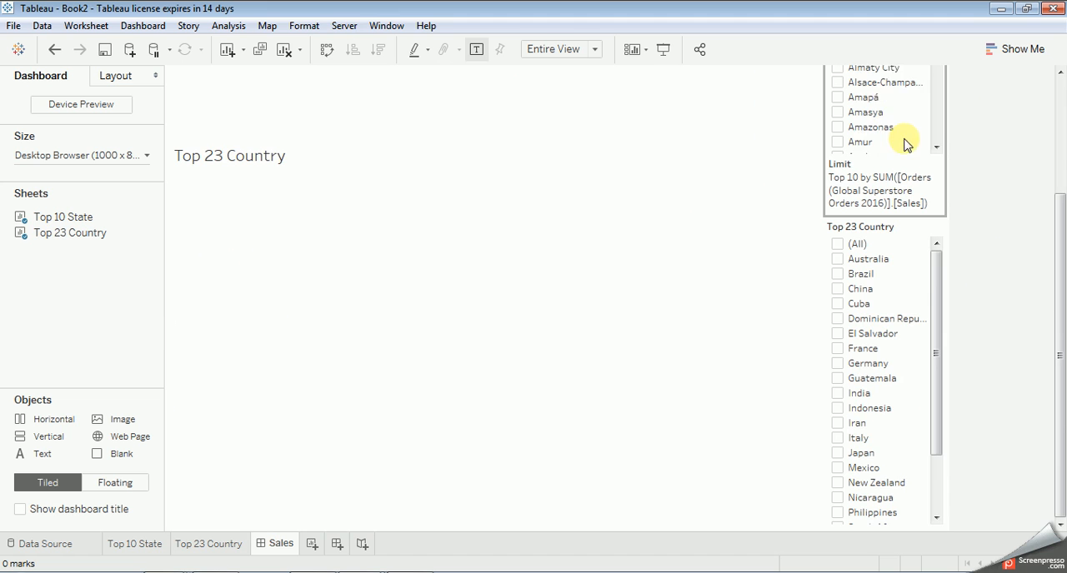
pyautogui.scroll(4, 987, 250)
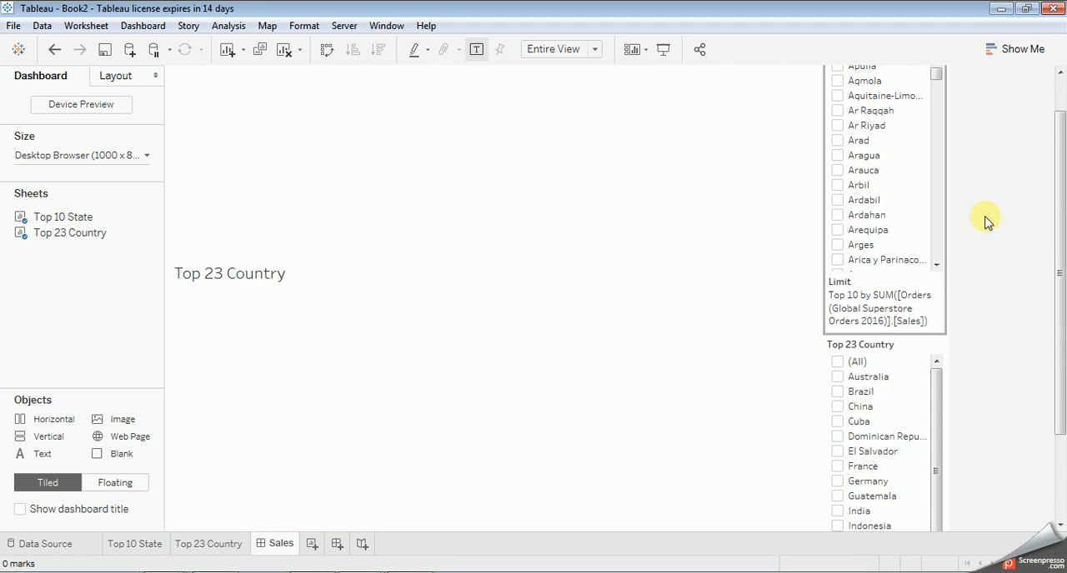
pyautogui.scroll(20, 842, 100)
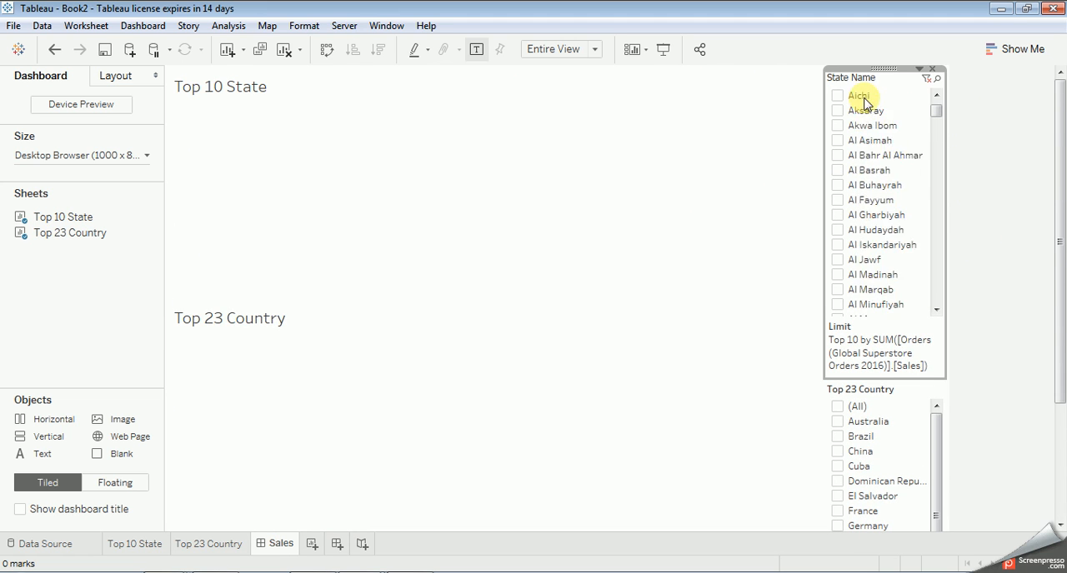
pyautogui.click(850, 96)
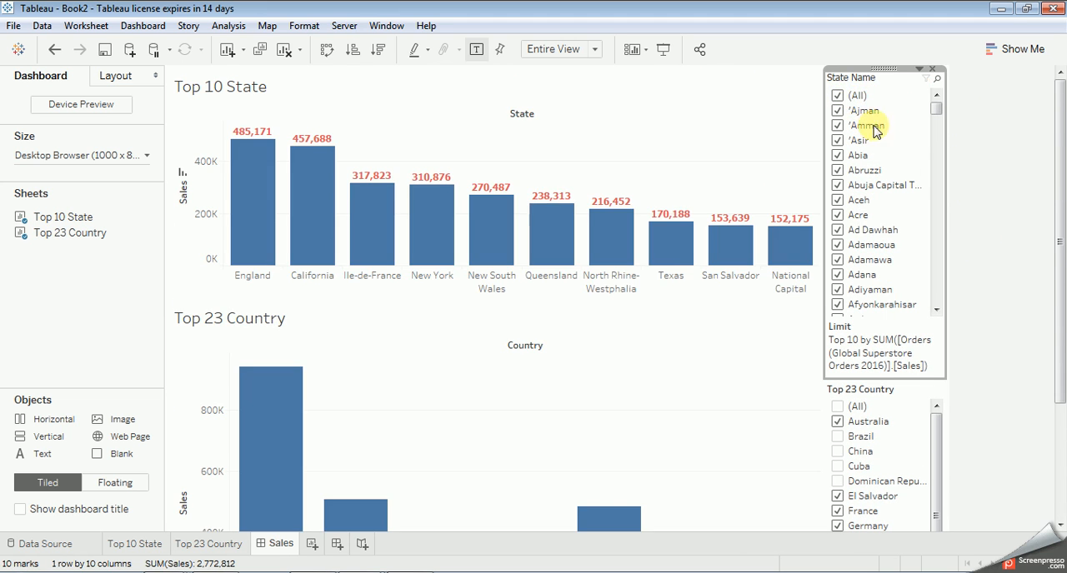
# Step: Select all values in the Top 23 Country filter on the dashboard
pyautogui.moveTo(279, 210)
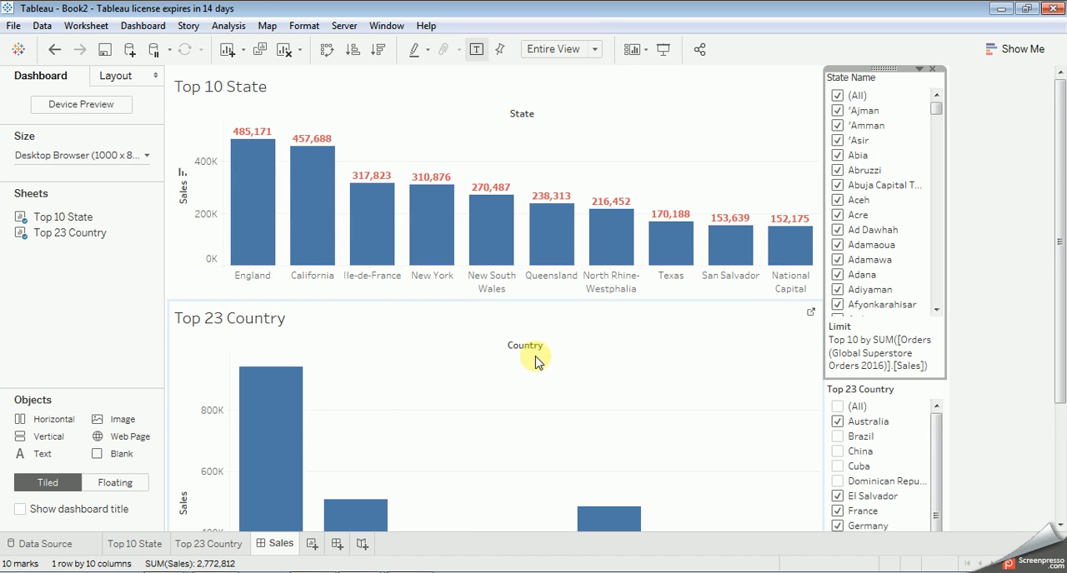
pyautogui.scroll(-5, 538, 354)
pyautogui.scroll(-1, 540, 347)
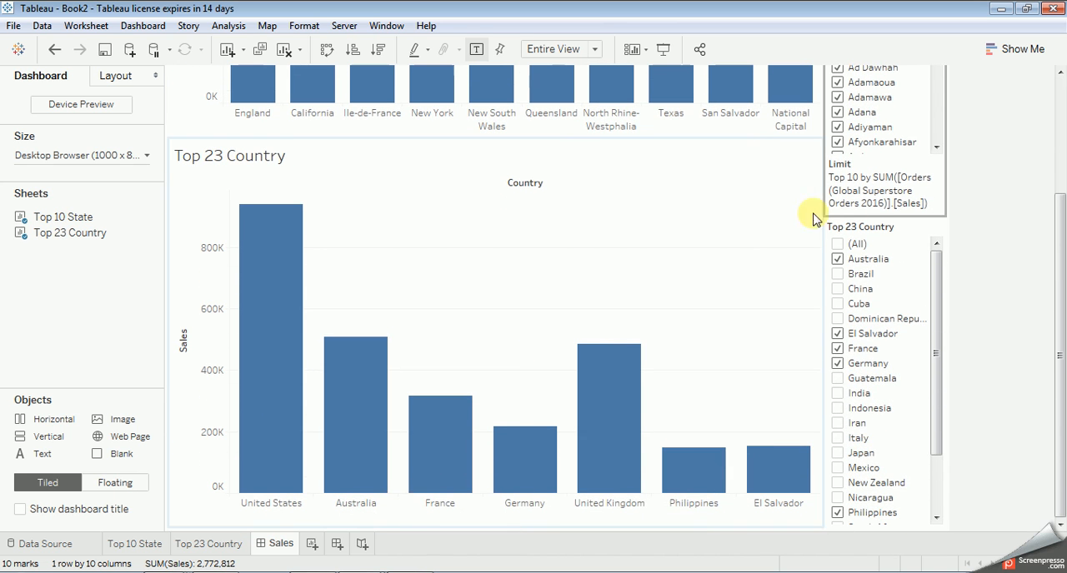
pyautogui.click(768, 222)
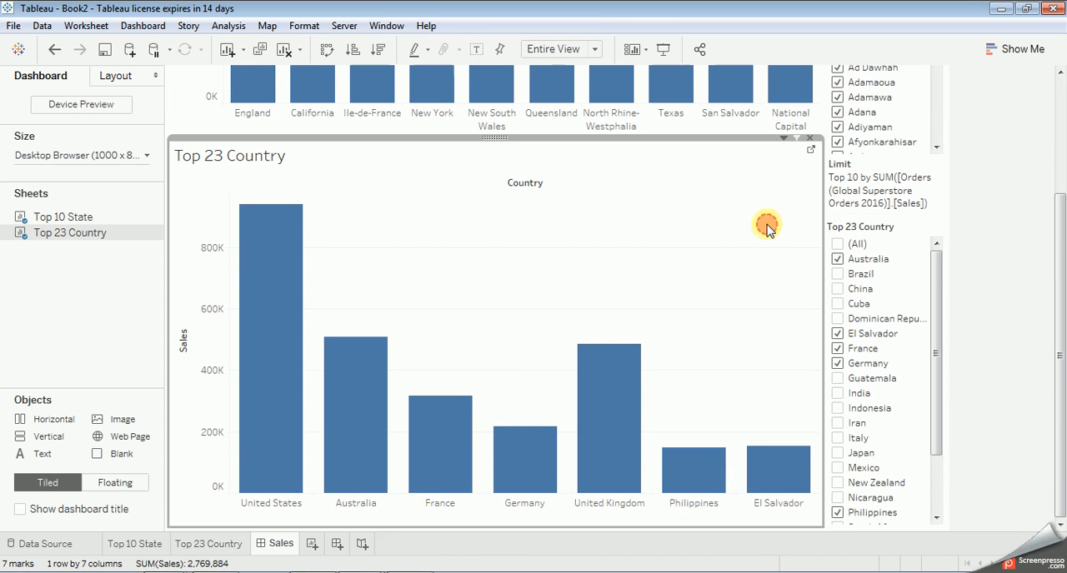
pyautogui.click(837, 244)
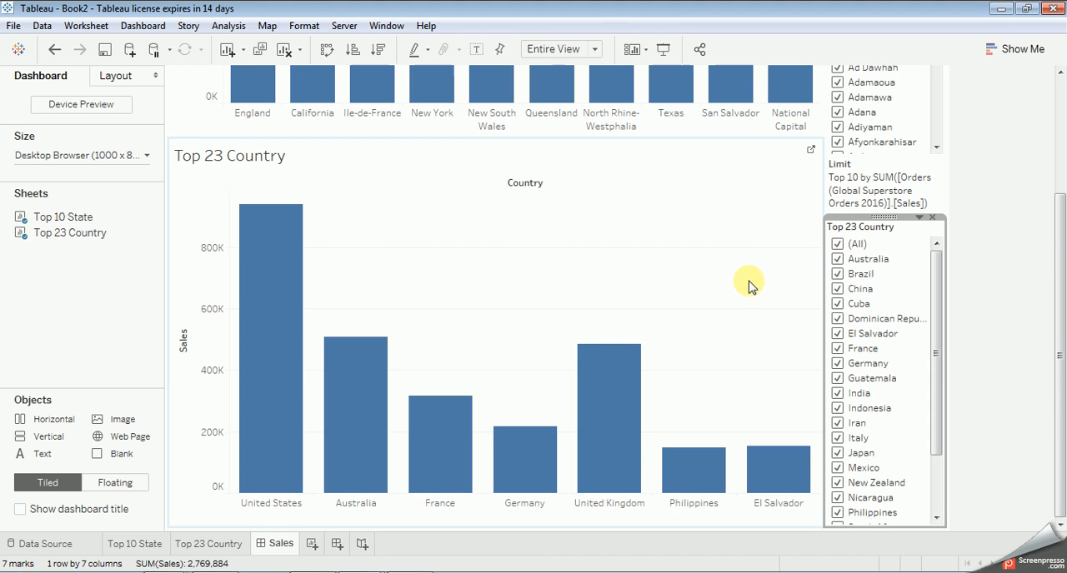
# Step: Sort the Top 23 Country bars on the dashboard in descending order of sales
pyautogui.click(180, 320)
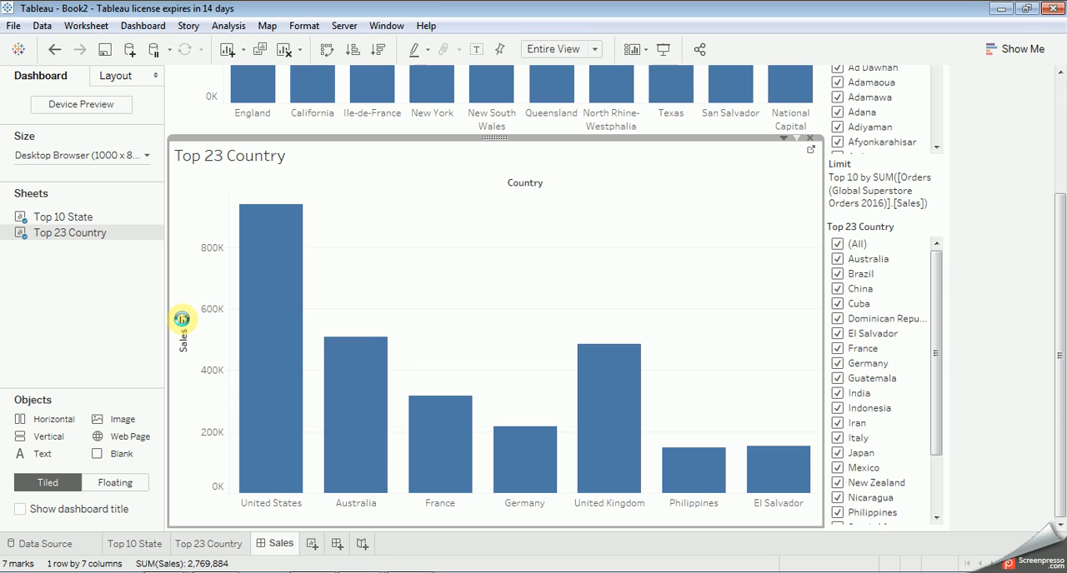
pyautogui.click(182, 319)
pyautogui.click(638, 313)
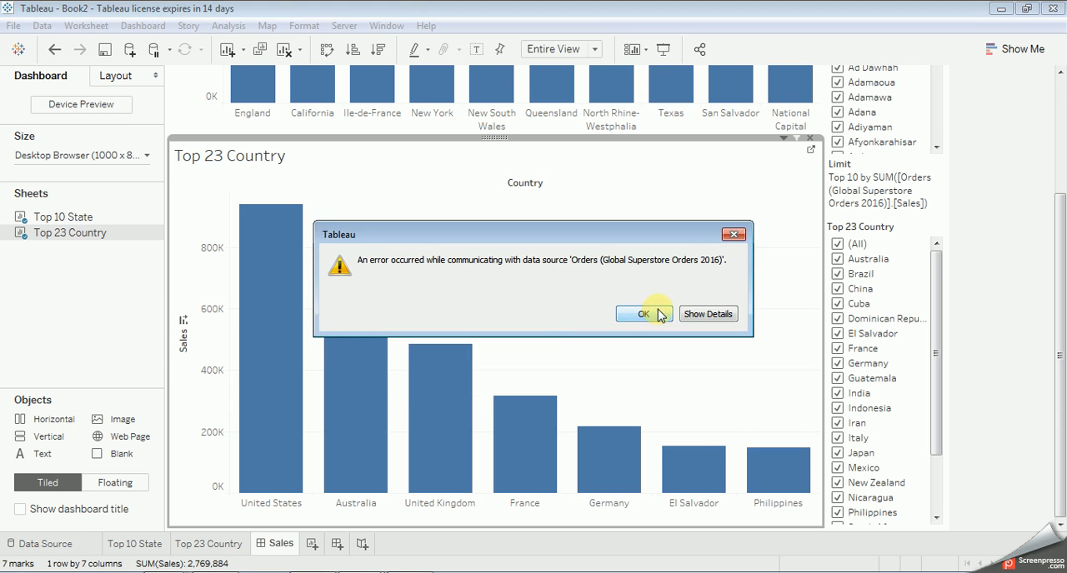
pyautogui.click(183, 320)
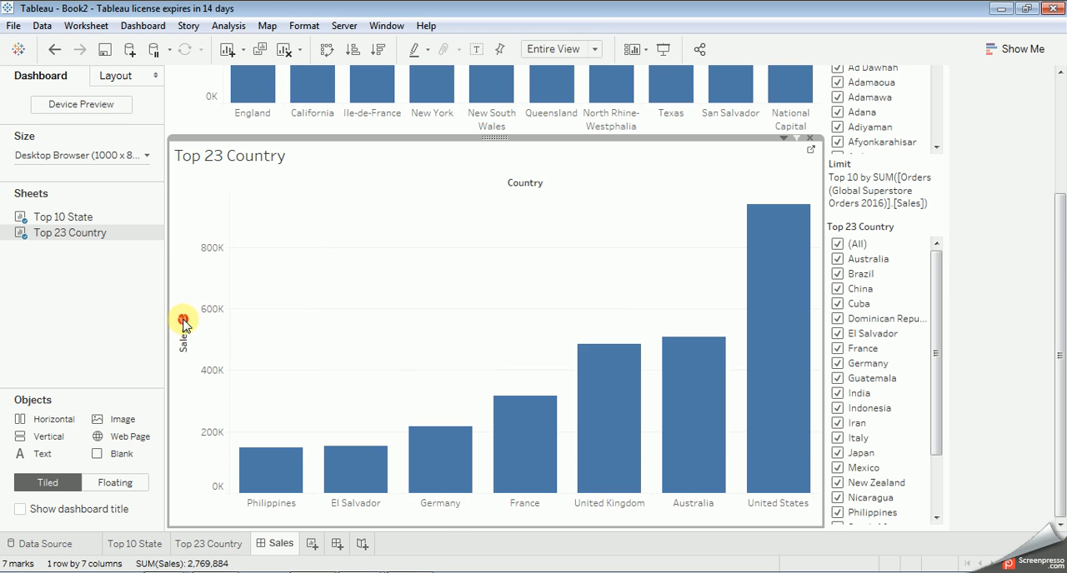
pyautogui.click(183, 320)
pyautogui.click(182, 320)
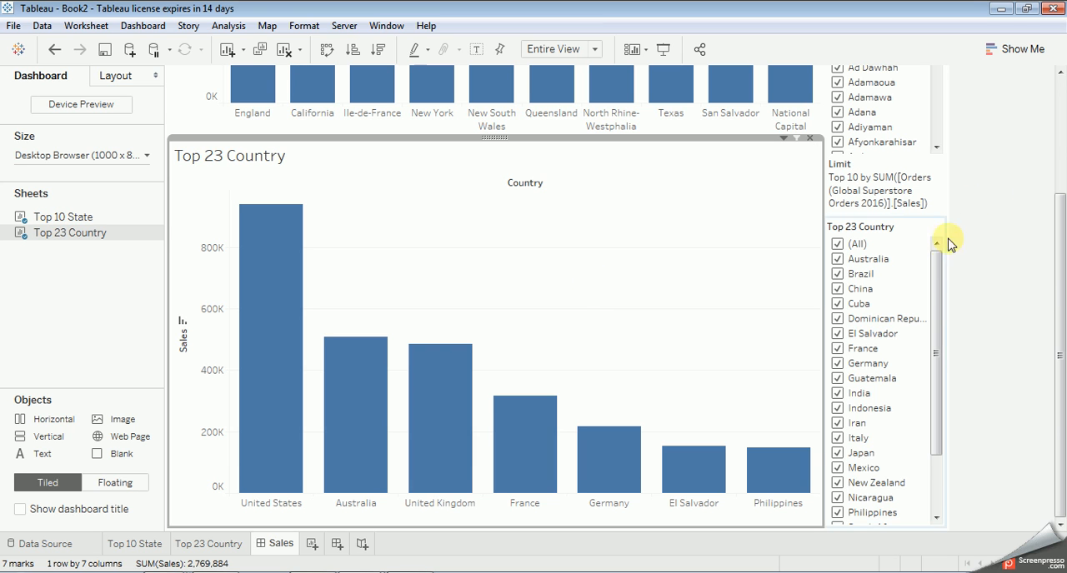
# Step: Restrict the dashboard's State Name filter to only its own worksheet and check both charts
pyautogui.moveTo(935, 266); pyautogui.dragTo(941, 237)
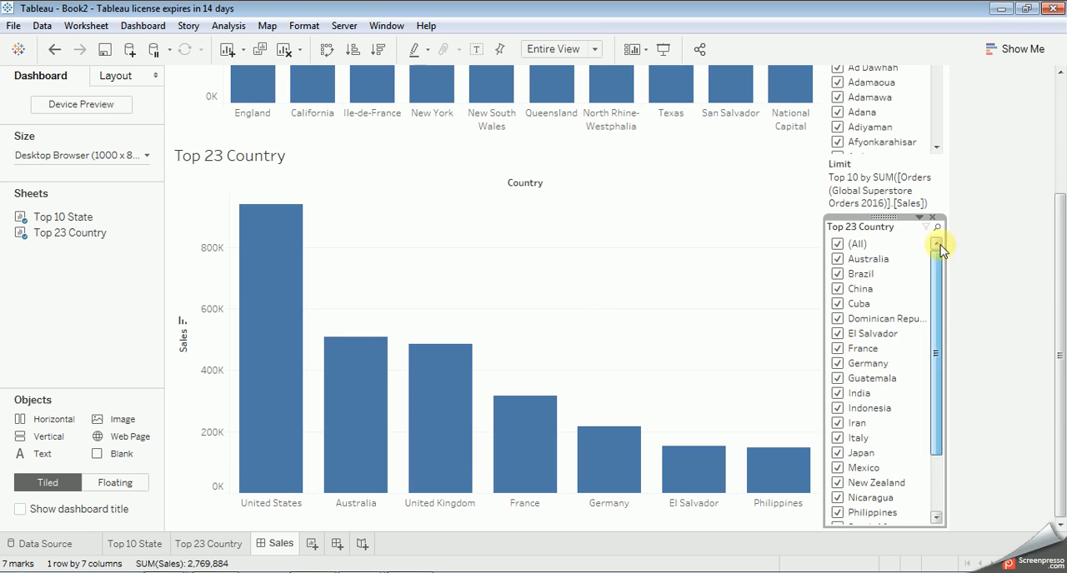
pyautogui.scroll(5, 988, 219)
pyautogui.scroll(1, 971, 167)
pyautogui.moveTo(936, 106)
pyautogui.mouseDown()
pyautogui.moveTo(945, 298)
pyautogui.moveTo(921, 178)
pyautogui.moveTo(933, 100)
pyautogui.moveTo(919, 98)
pyautogui.mouseUp()
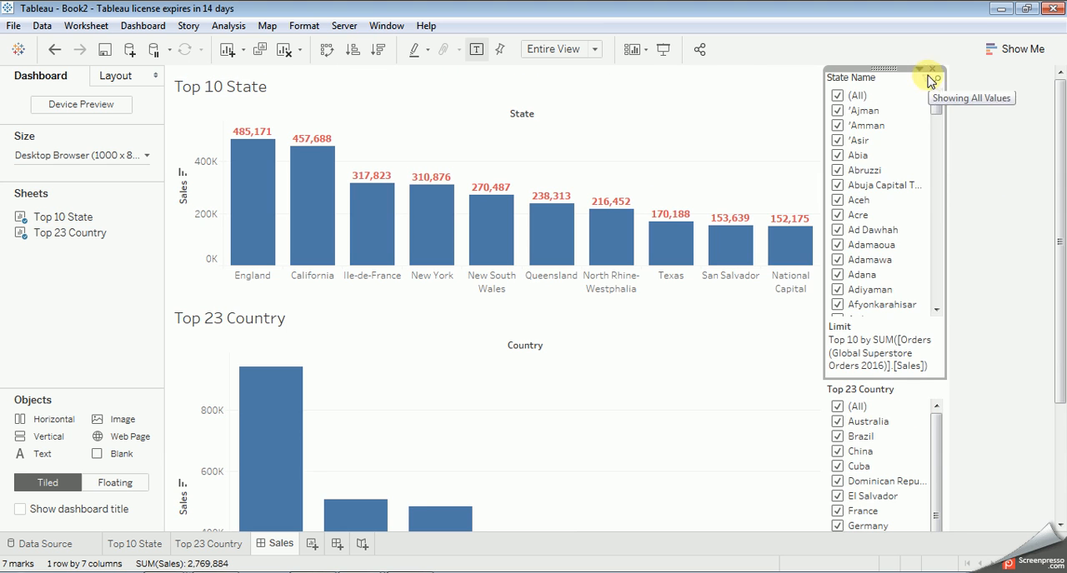
pyautogui.click(920, 70)
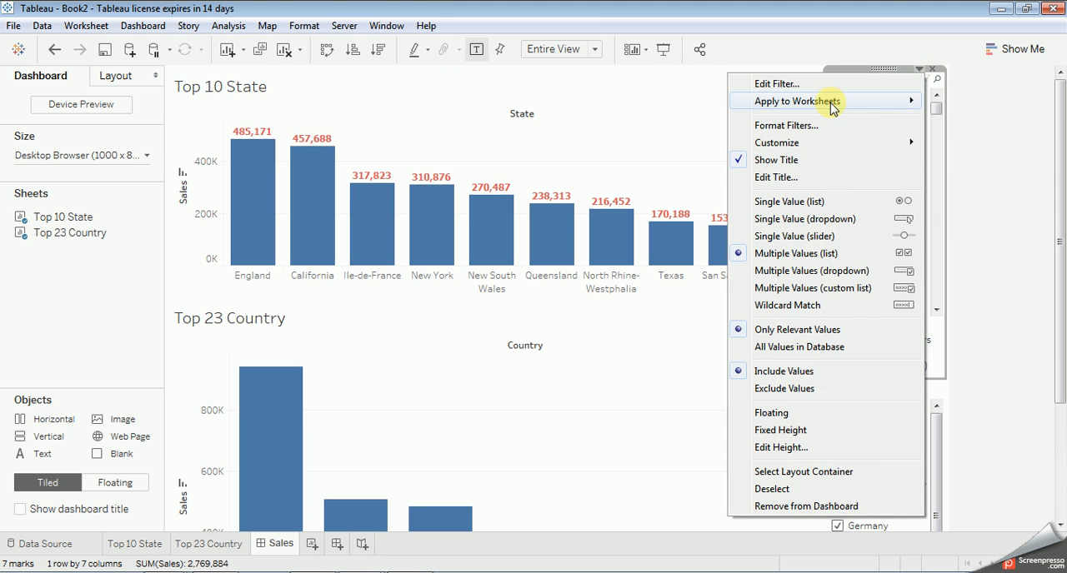
pyautogui.moveTo(838, 104)
pyautogui.click(619, 158)
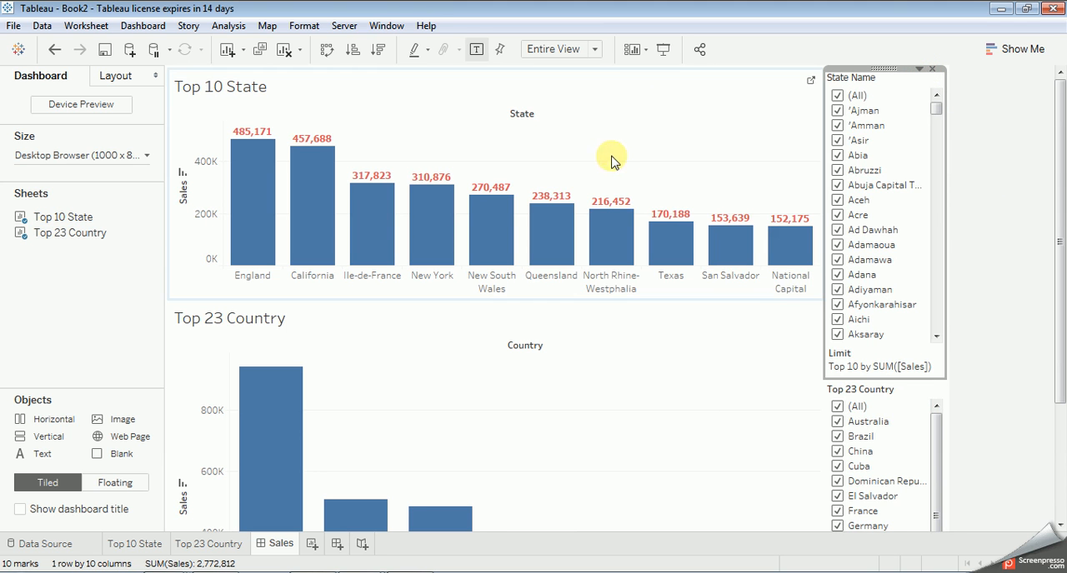
pyautogui.scroll(-3, 974, 183)
pyautogui.scroll(-2, 973, 207)
pyautogui.scroll(5, 971, 207)
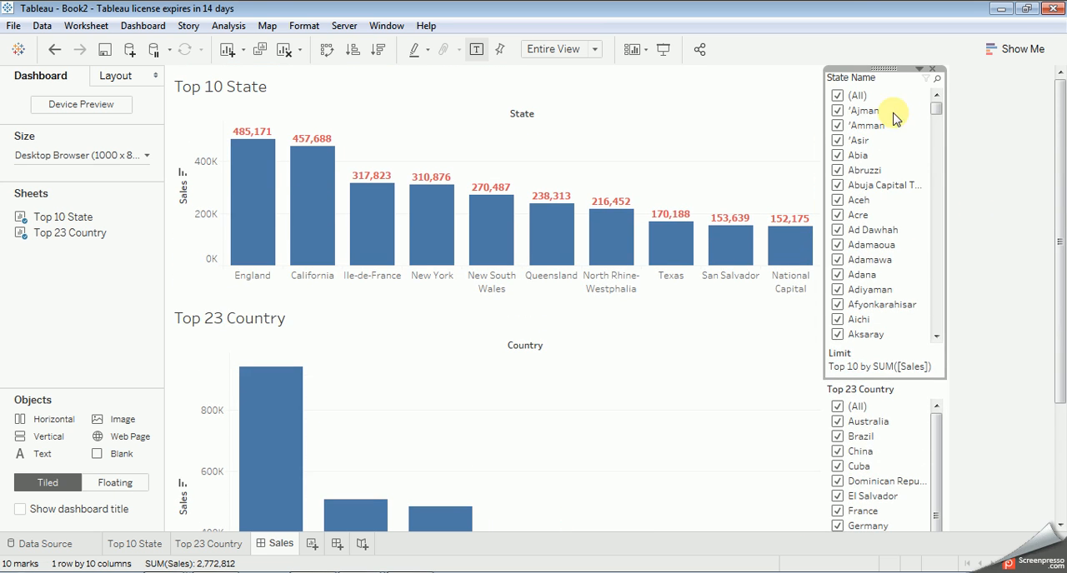
# Step: Apply the State Name filter to all worksheets using this data source and check the Top 23 Country chart
pyautogui.click(918, 68)
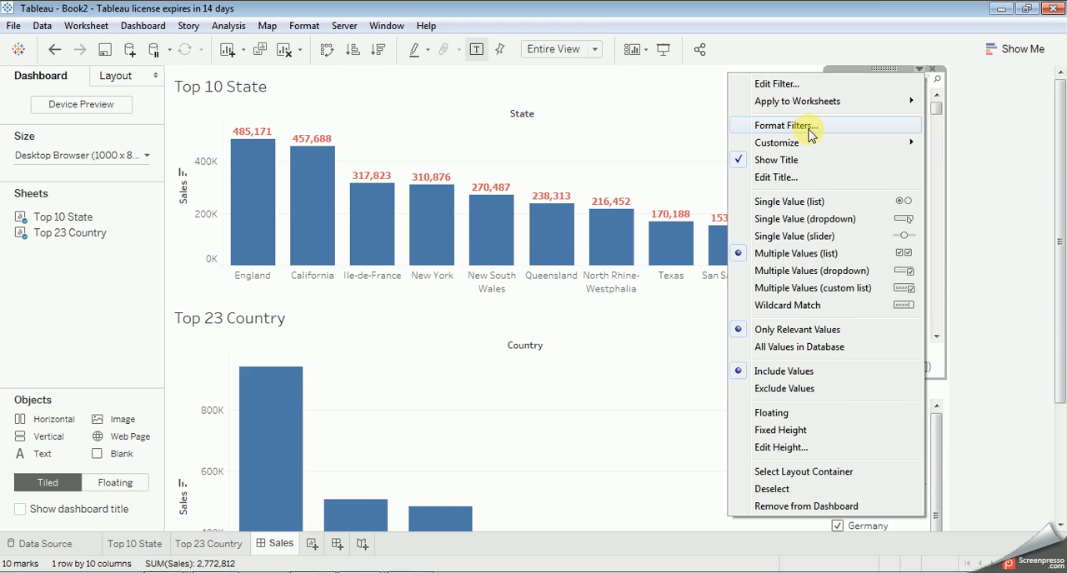
pyautogui.moveTo(798, 107)
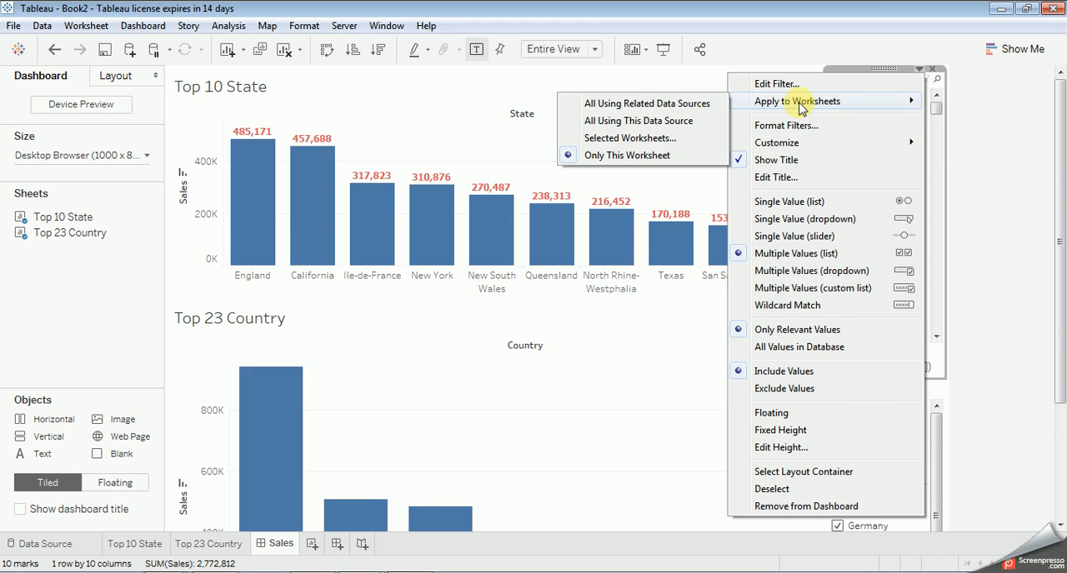
pyautogui.click(669, 124)
pyautogui.scroll(-2, 960, 218)
pyautogui.scroll(-3, 960, 218)
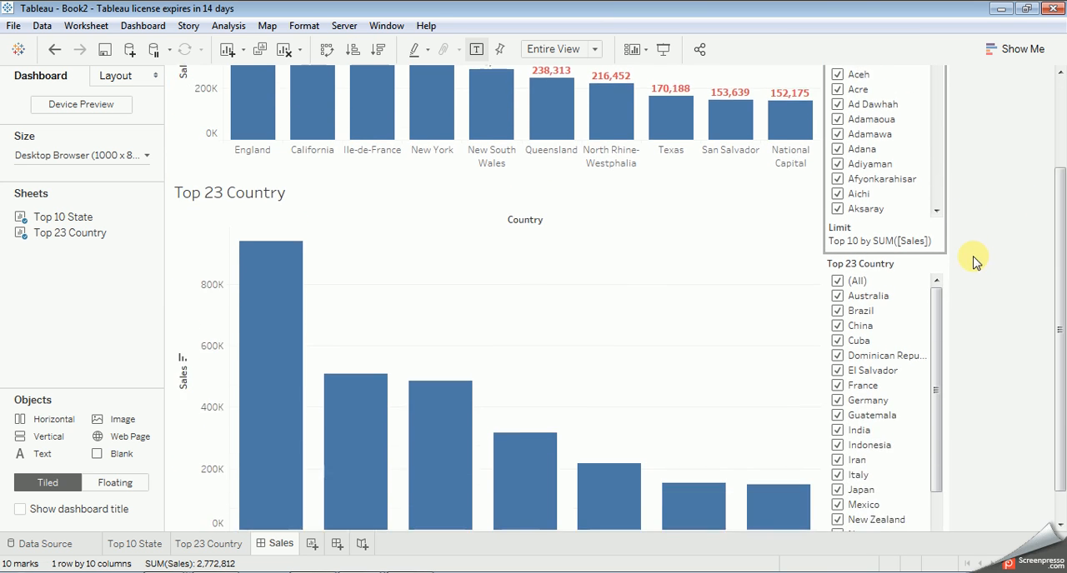
# Step: Clear the State filter on the Top 23 Country worksheet and select all states in the Sales dashboard's State Name filter
pyautogui.click(179, 547)
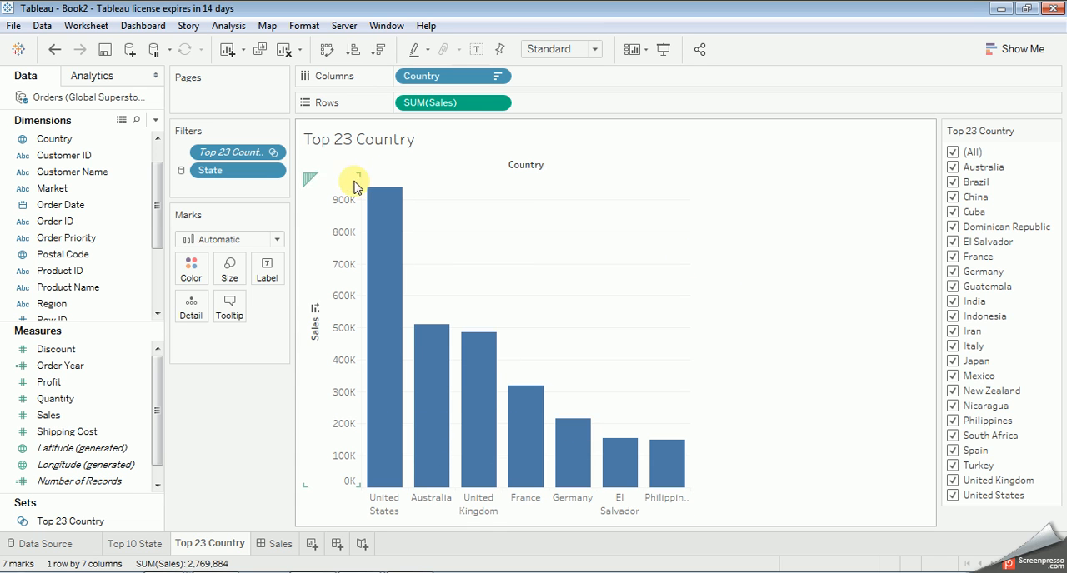
pyautogui.click(276, 171)
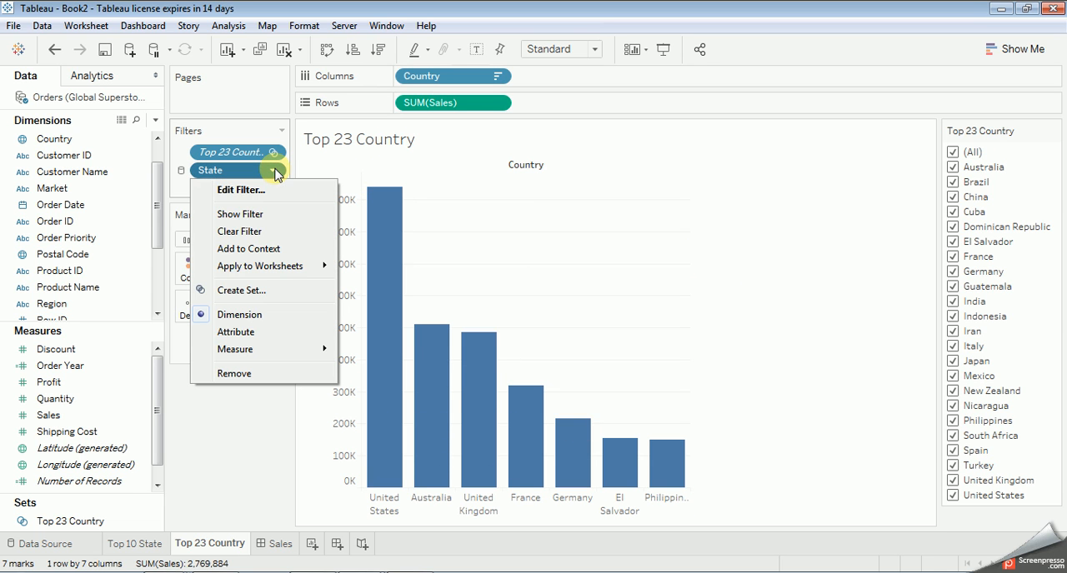
pyautogui.click(262, 232)
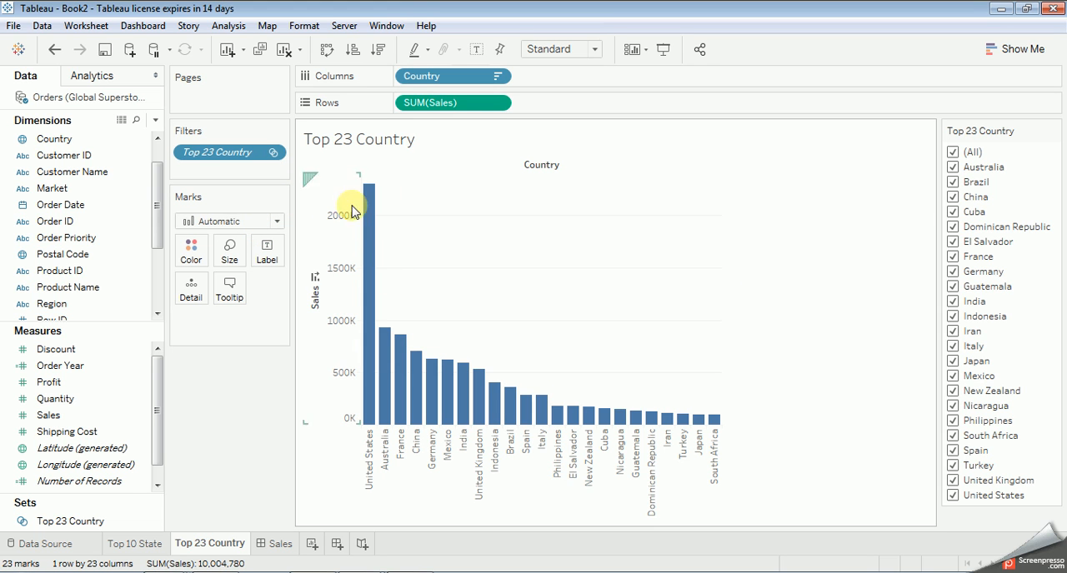
pyautogui.click(278, 544)
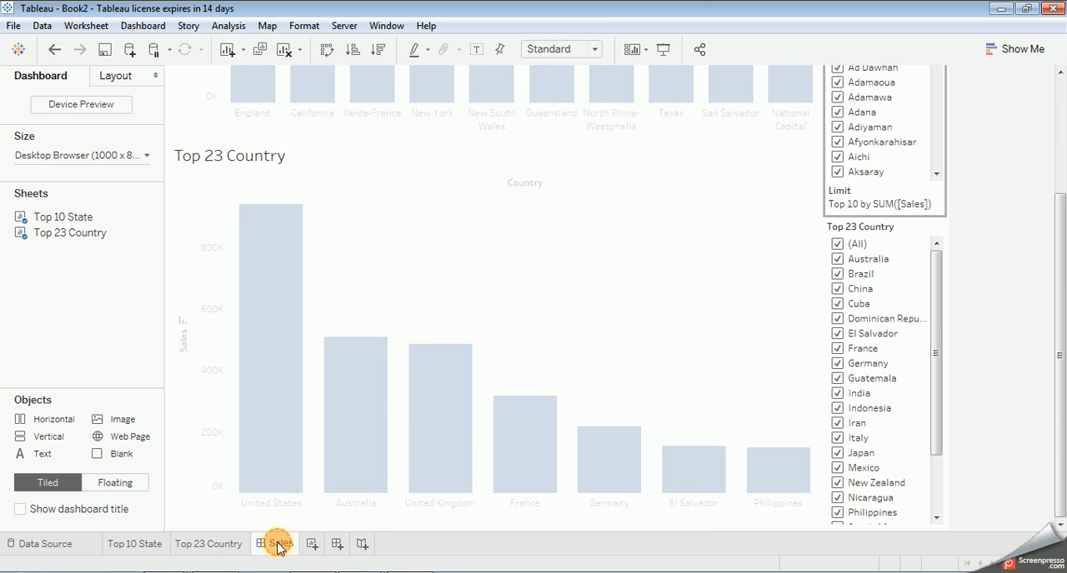
pyautogui.scroll(2, 748, 285)
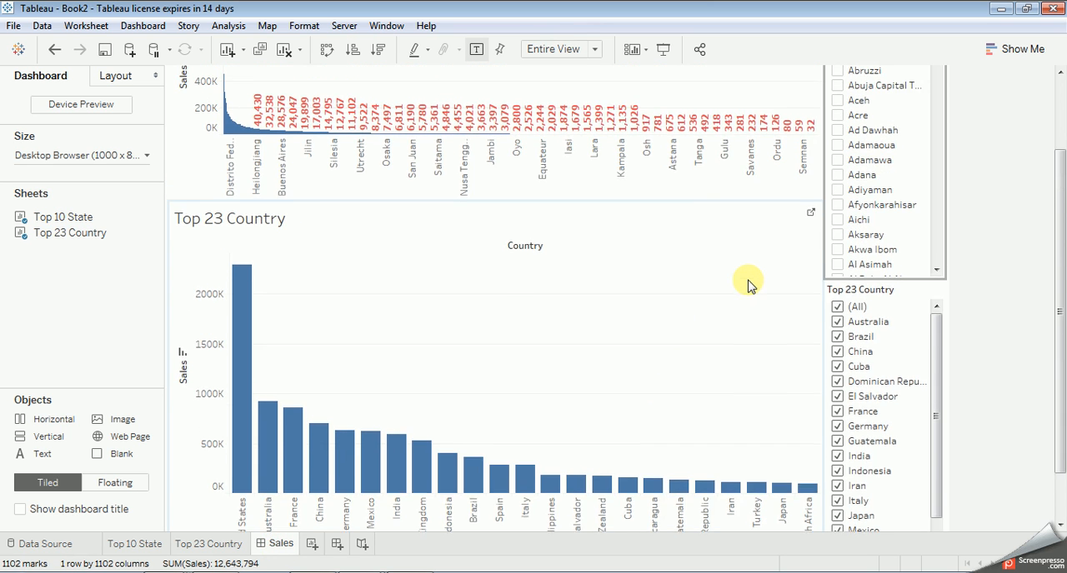
pyautogui.scroll(3, 747, 285)
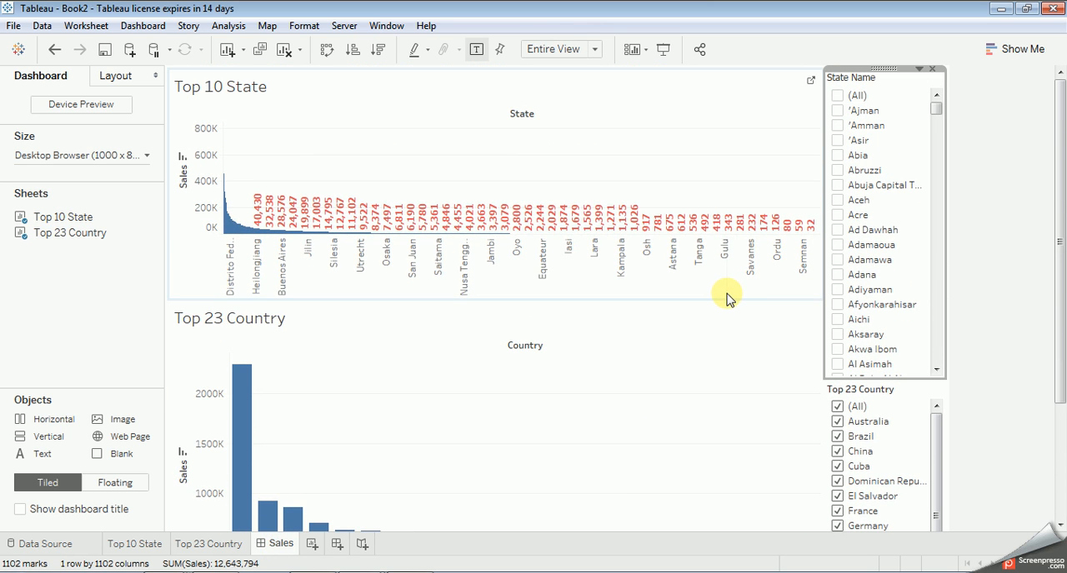
pyautogui.moveTo(281, 235)
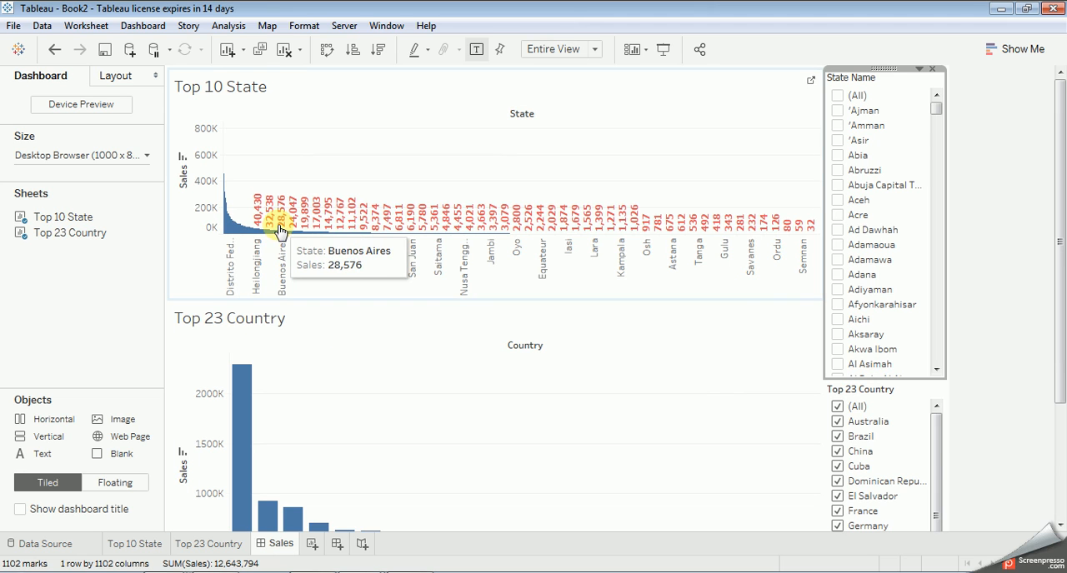
pyautogui.click(837, 96)
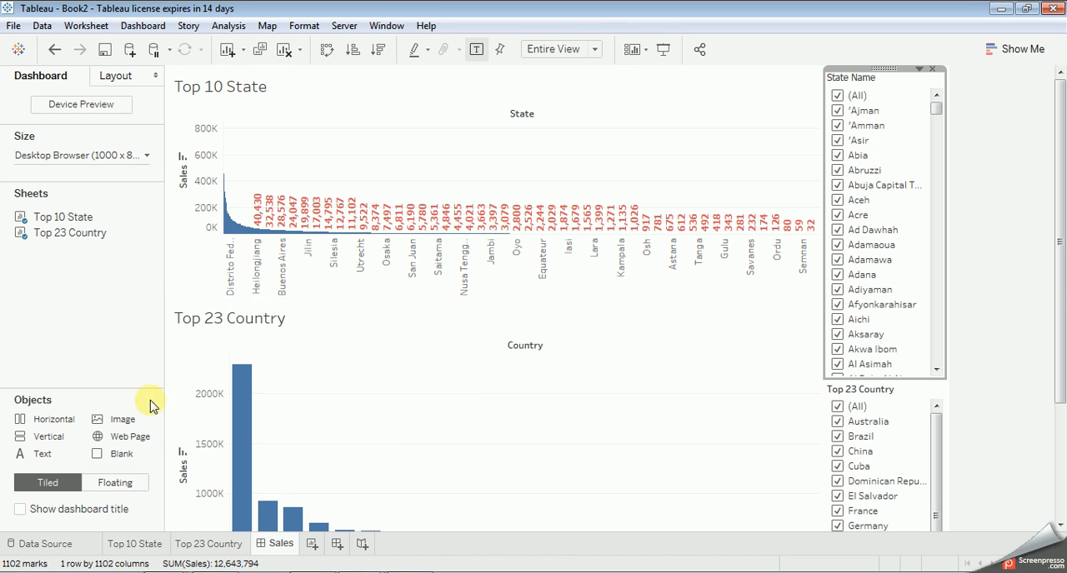
# Step: Keep only the bars from California to Victoria on the Top 10 State worksheet and check the Sales dashboard
pyautogui.click(134, 543)
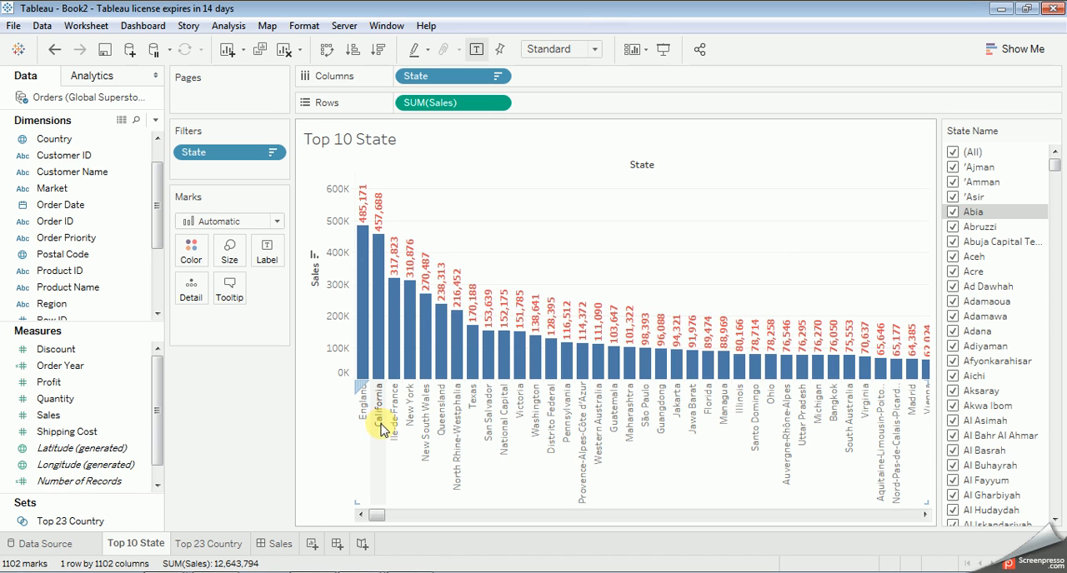
pyautogui.moveTo(358, 364); pyautogui.dragTo(508, 384)
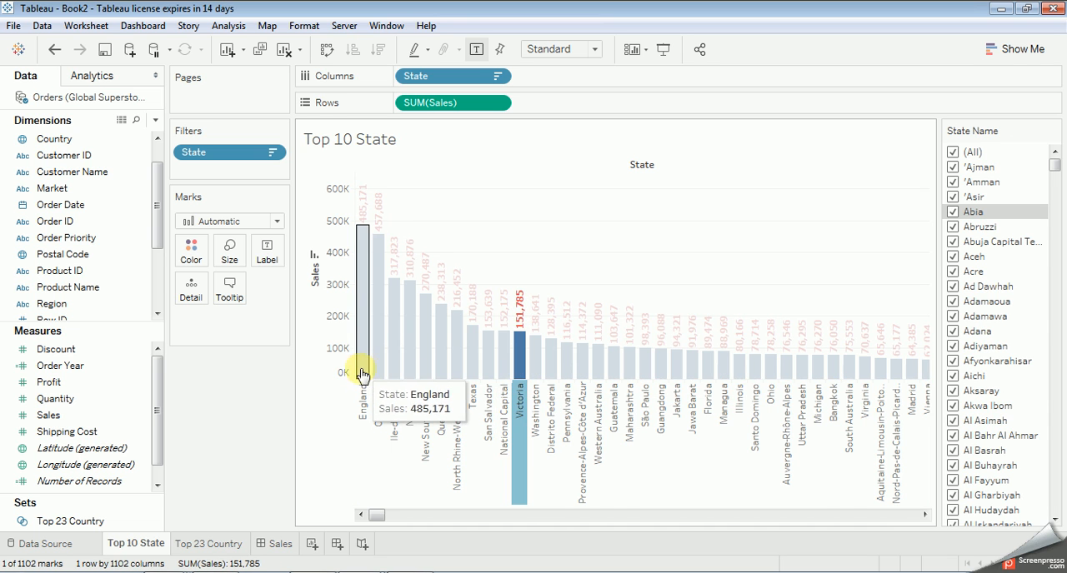
pyautogui.moveTo(367, 377); pyautogui.dragTo(517, 399)
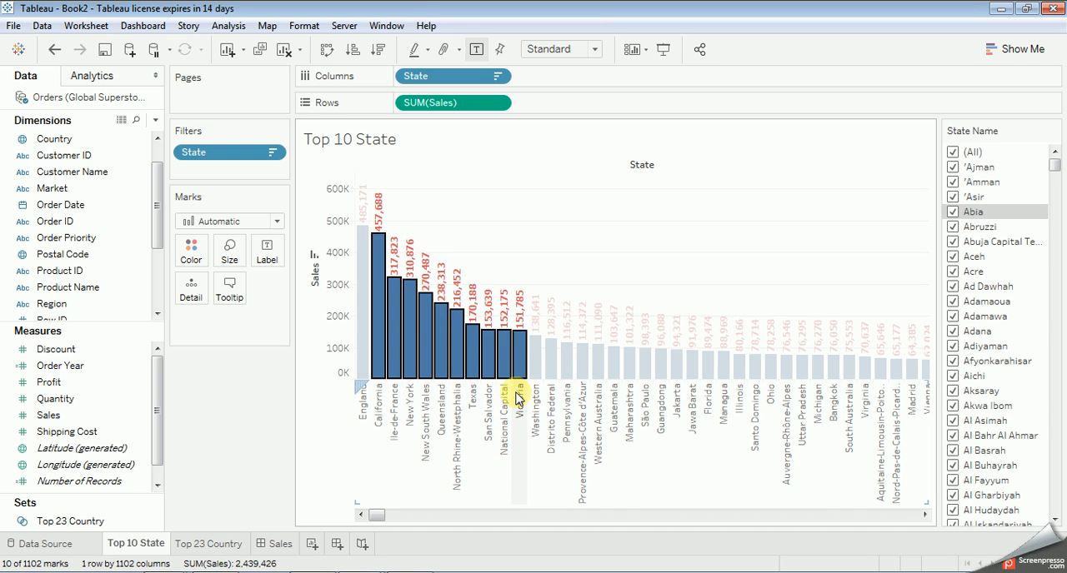
pyautogui.moveTo(517, 370)
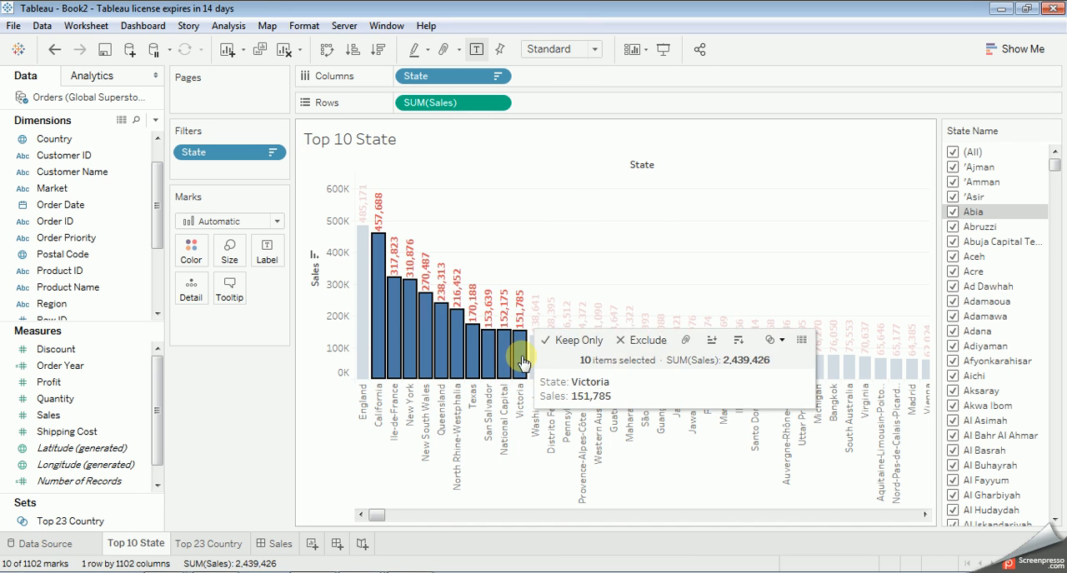
pyautogui.rightClick(518, 360)
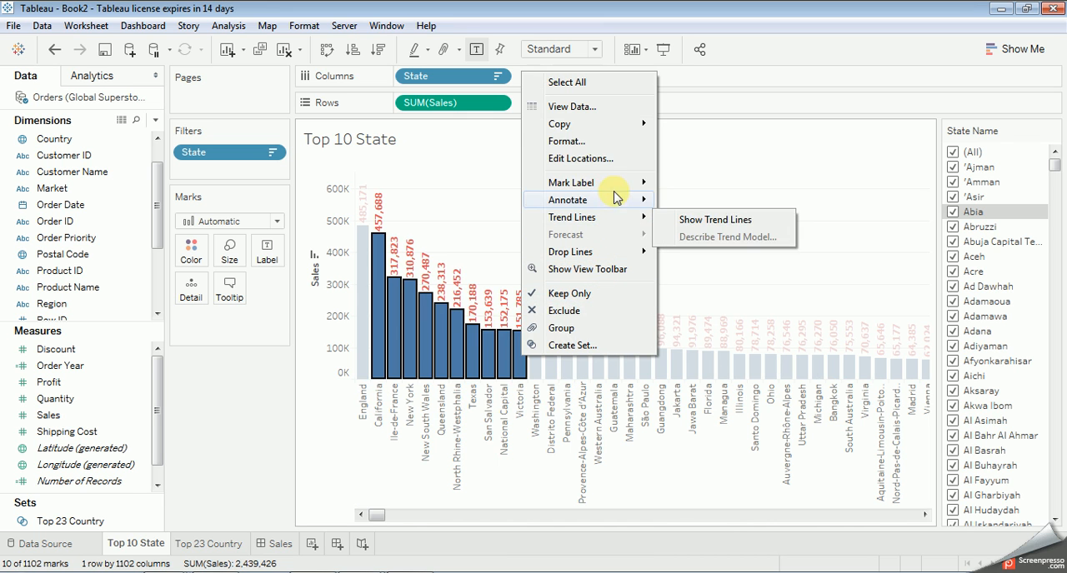
pyautogui.click(604, 296)
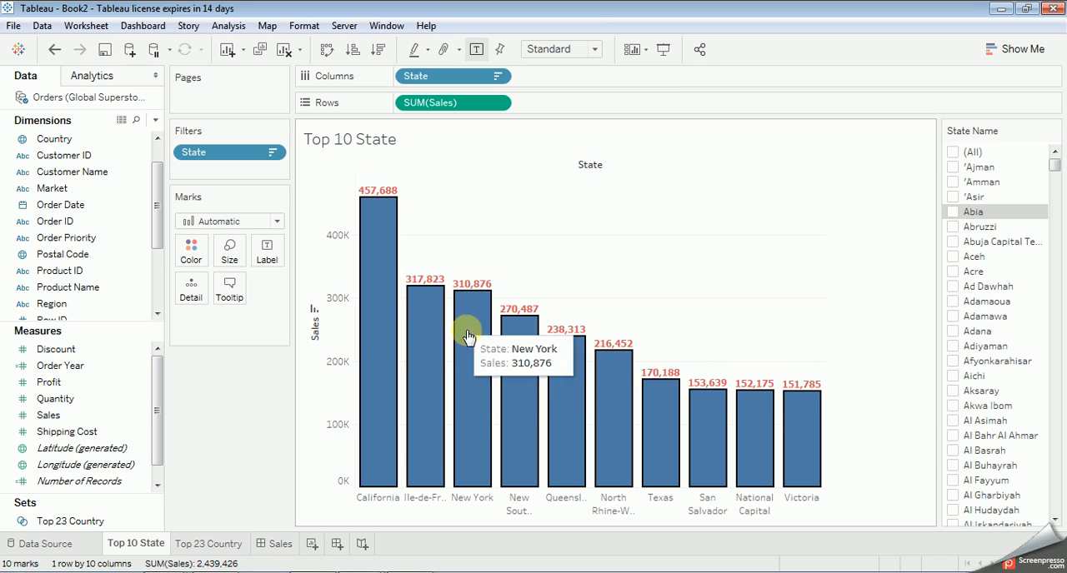
pyautogui.click(219, 543)
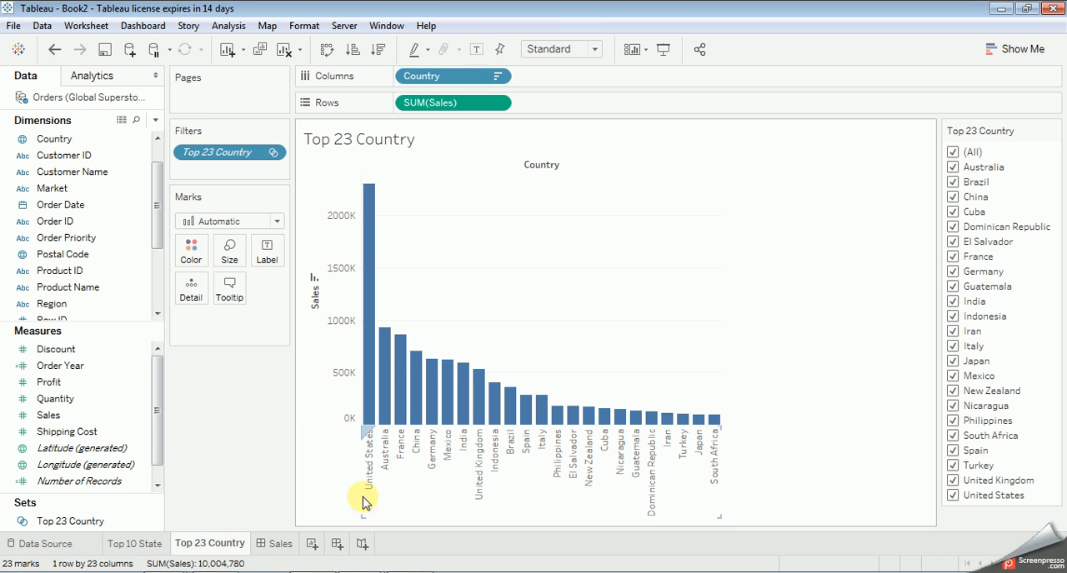
pyautogui.click(281, 543)
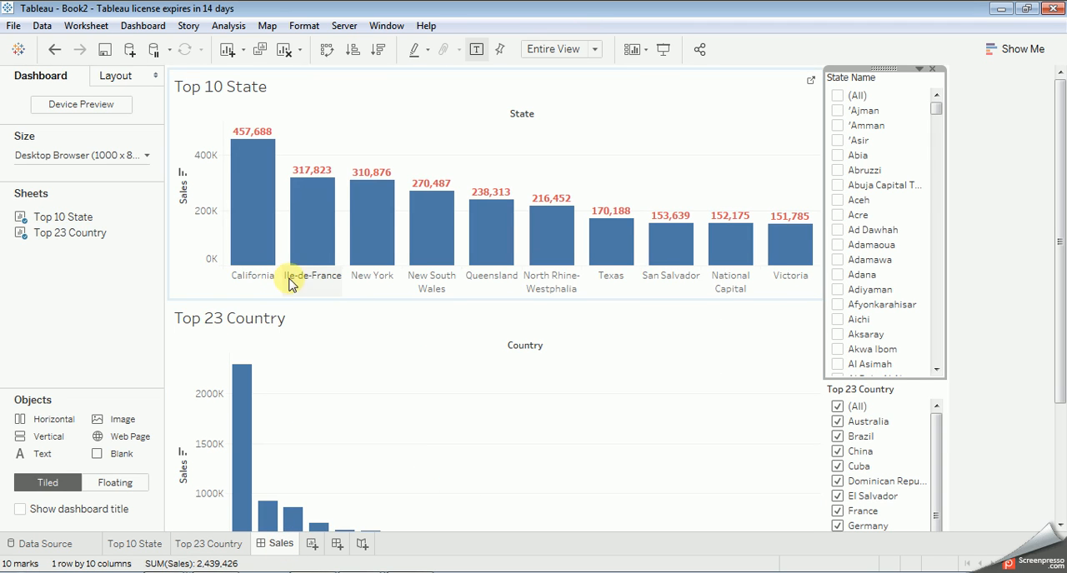
# Step: Test the Sales dashboard's State Name filter with 'Ajman added and with no states selected, and reset it to all values
pyautogui.click(122, 546)
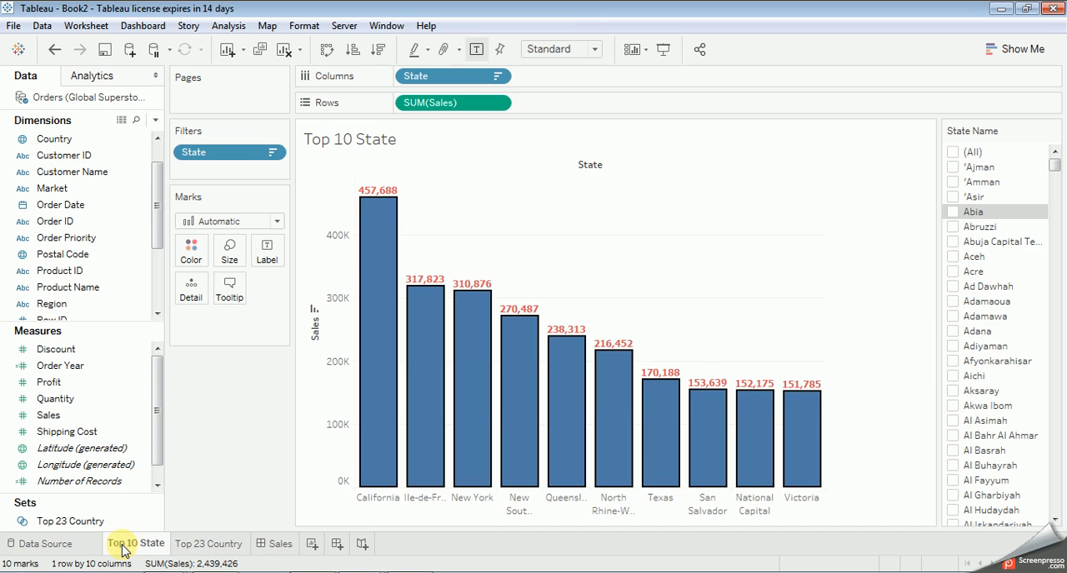
pyautogui.click(191, 544)
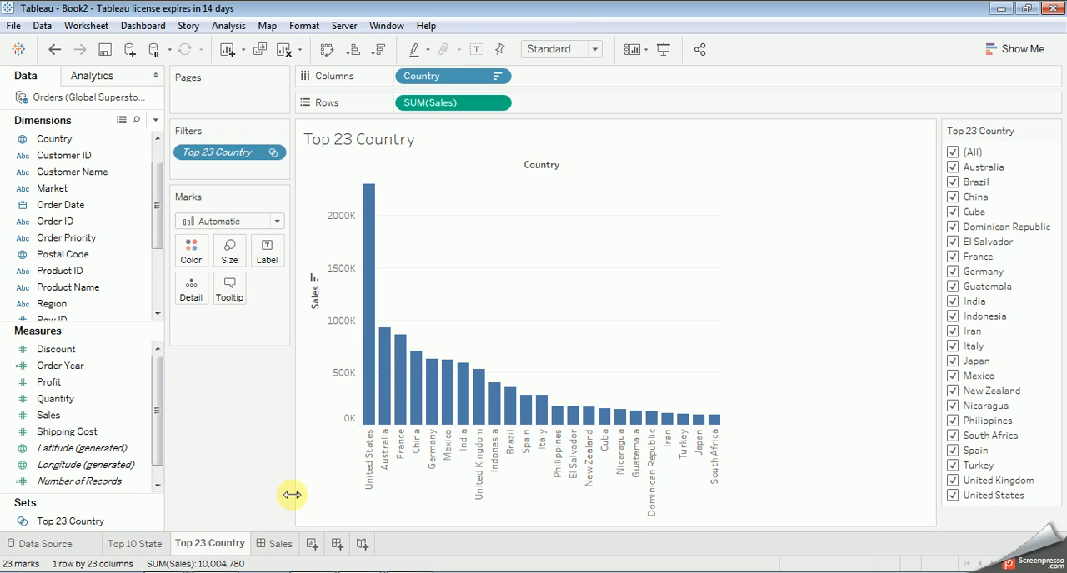
pyautogui.click(260, 546)
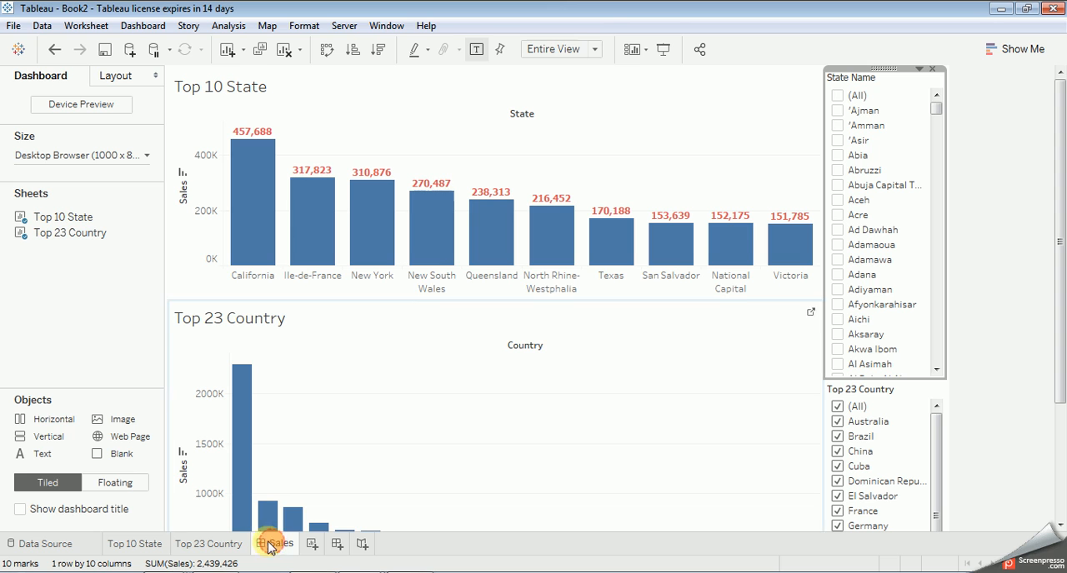
pyautogui.click(838, 110)
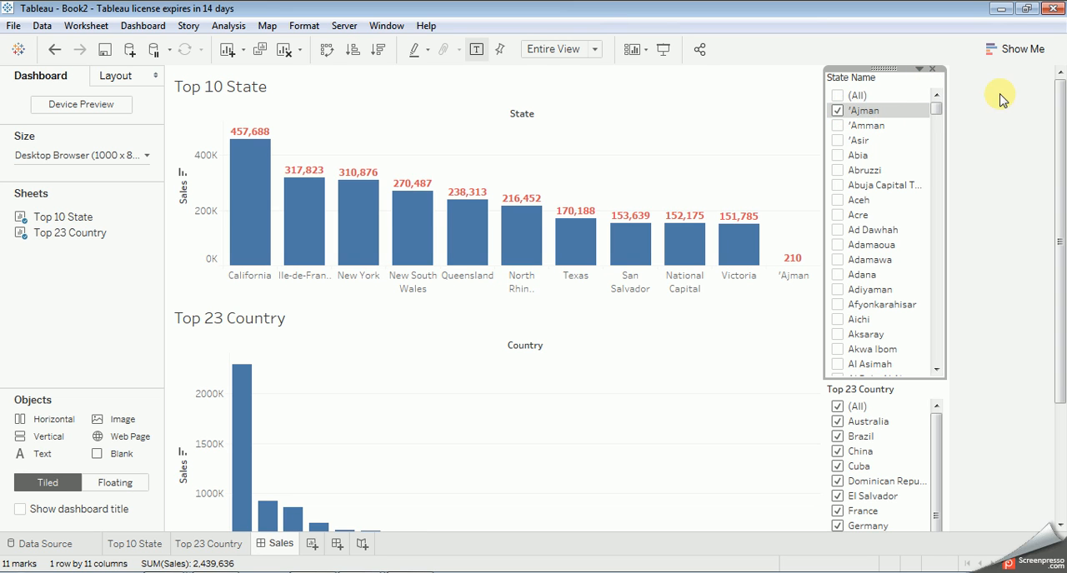
pyautogui.click(838, 96)
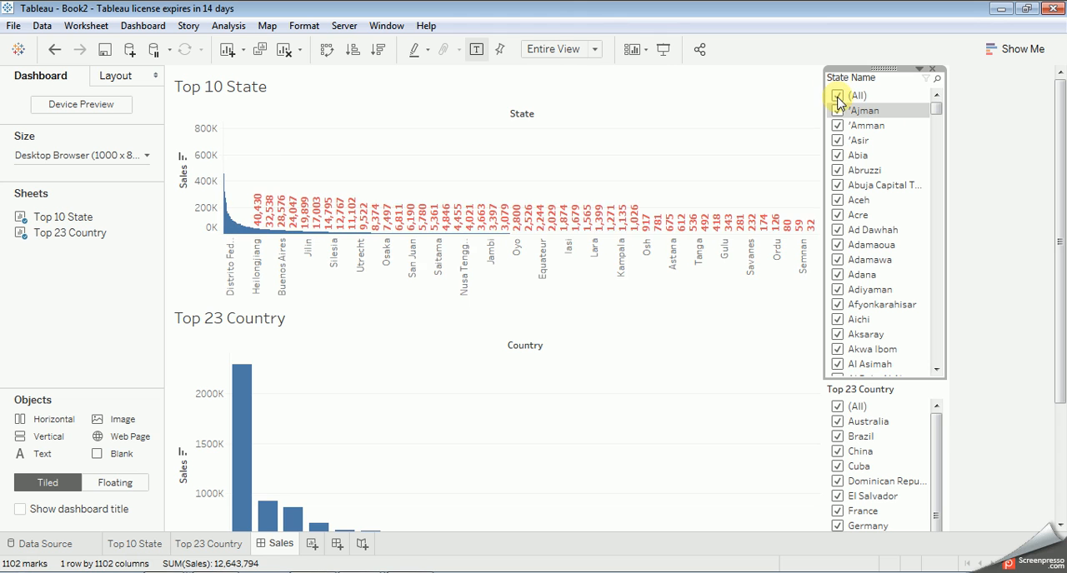
pyautogui.click(837, 98)
pyautogui.click(558, 182)
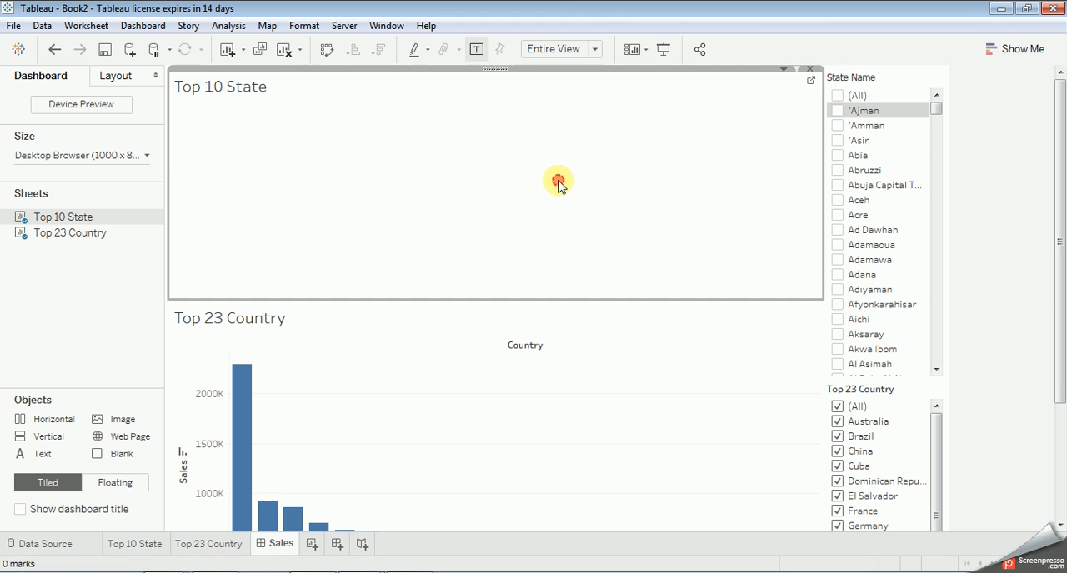
pyautogui.click(929, 79)
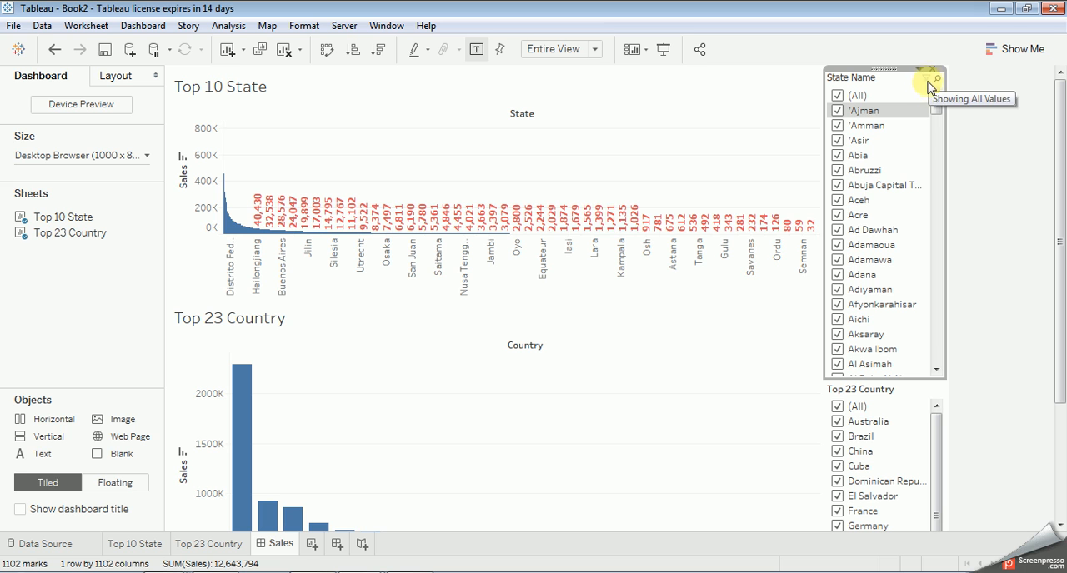
# Step: Keep only the bars from England to Victoria on the Top 10 State worksheet
pyautogui.click(133, 545)
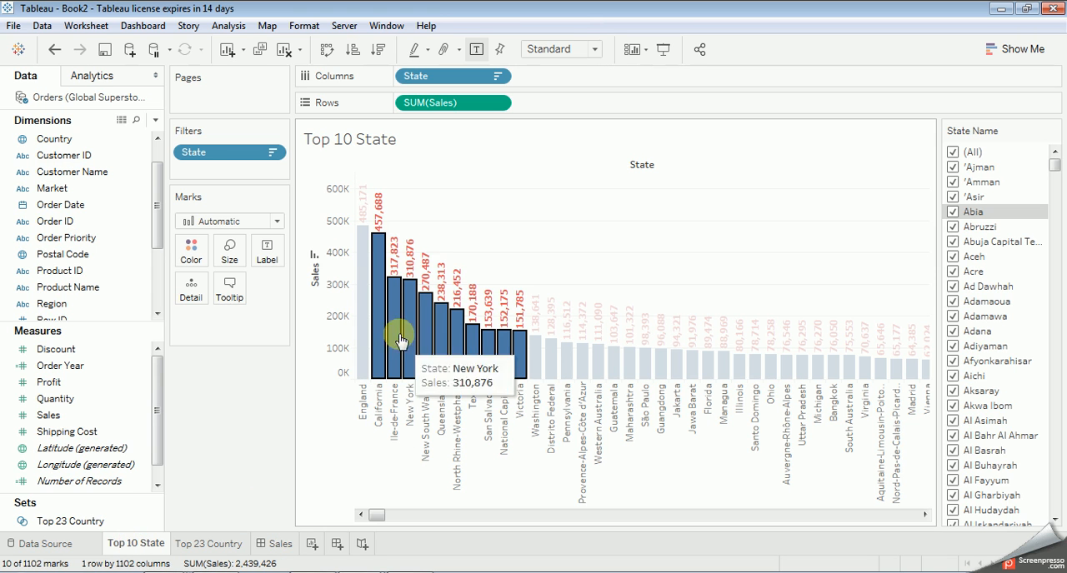
pyautogui.moveTo(360, 238); pyautogui.dragTo(516, 390)
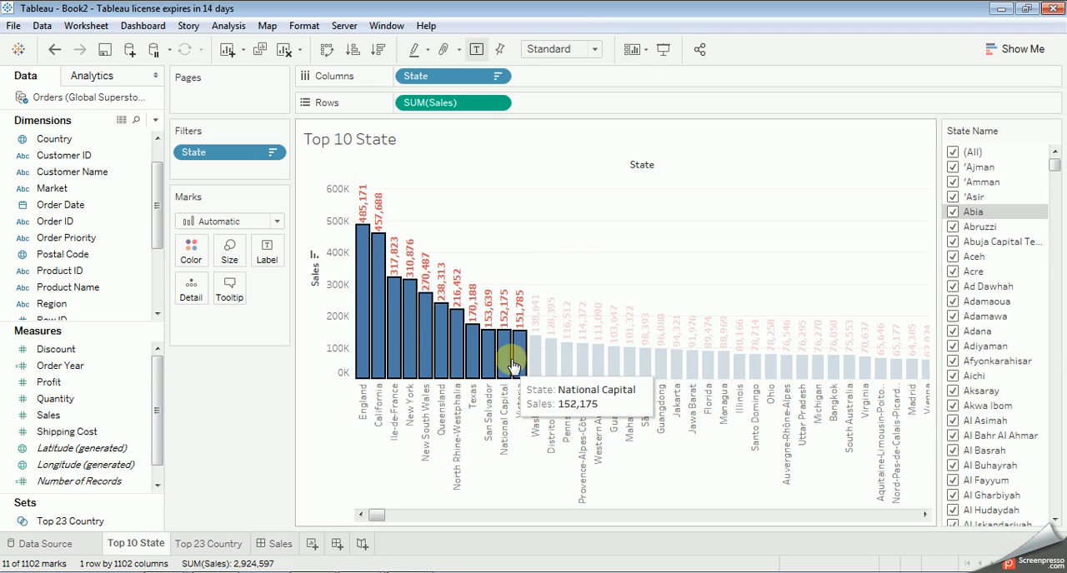
pyautogui.rightClick(508, 356)
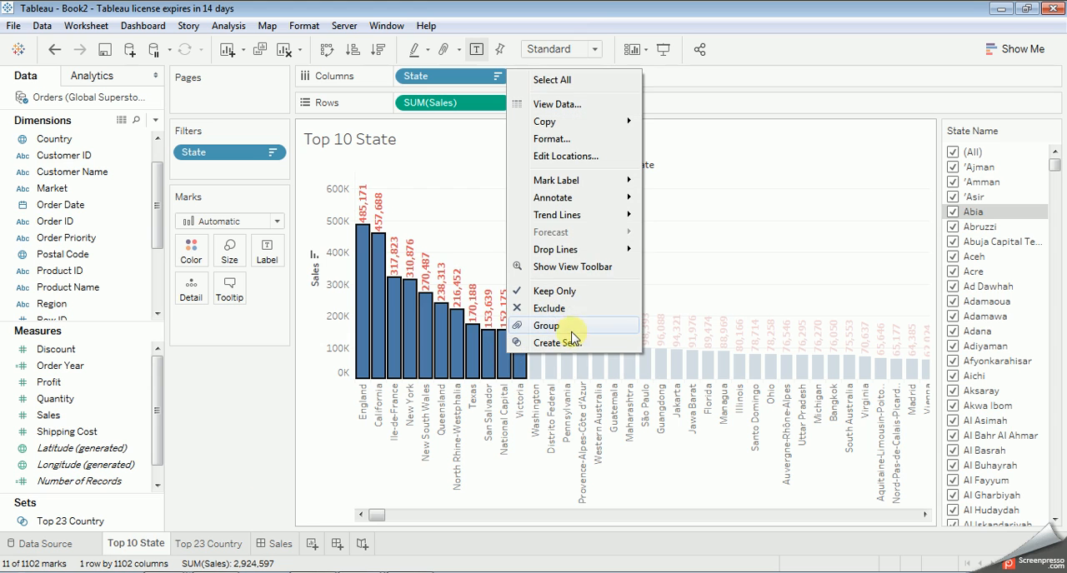
pyautogui.click(569, 294)
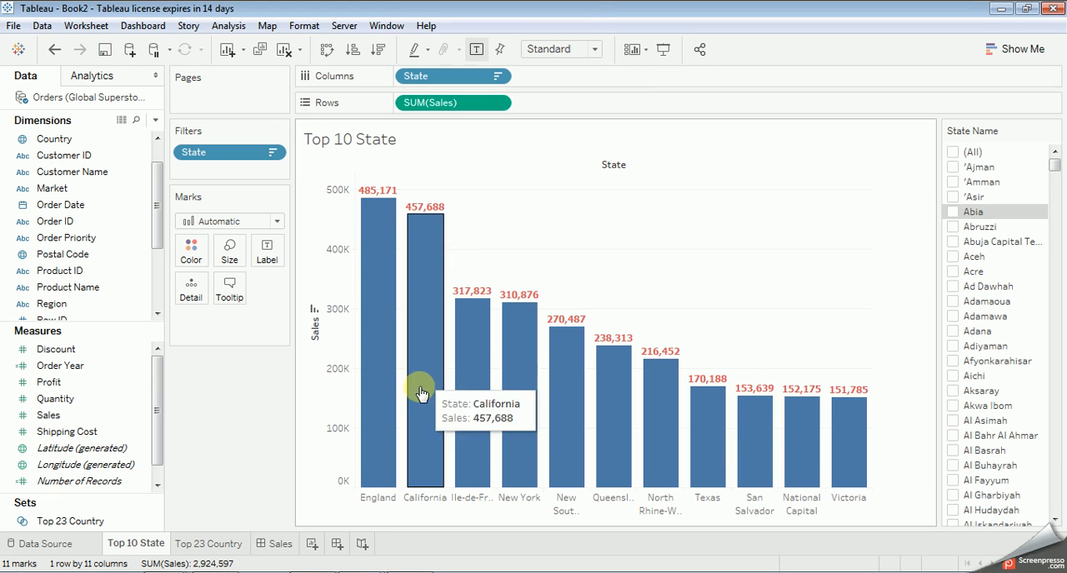
# Step: Limit the Sales dashboard's Top 23 Country filter to the alphabetical run of countries from Australia to Italy
pyautogui.click(277, 543)
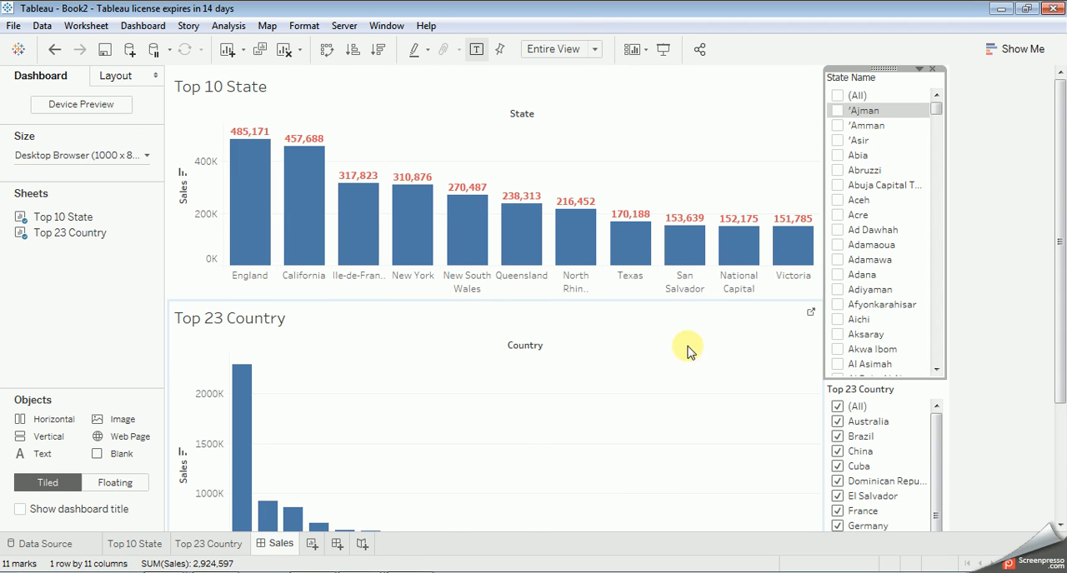
pyautogui.scroll(-3, 639, 333)
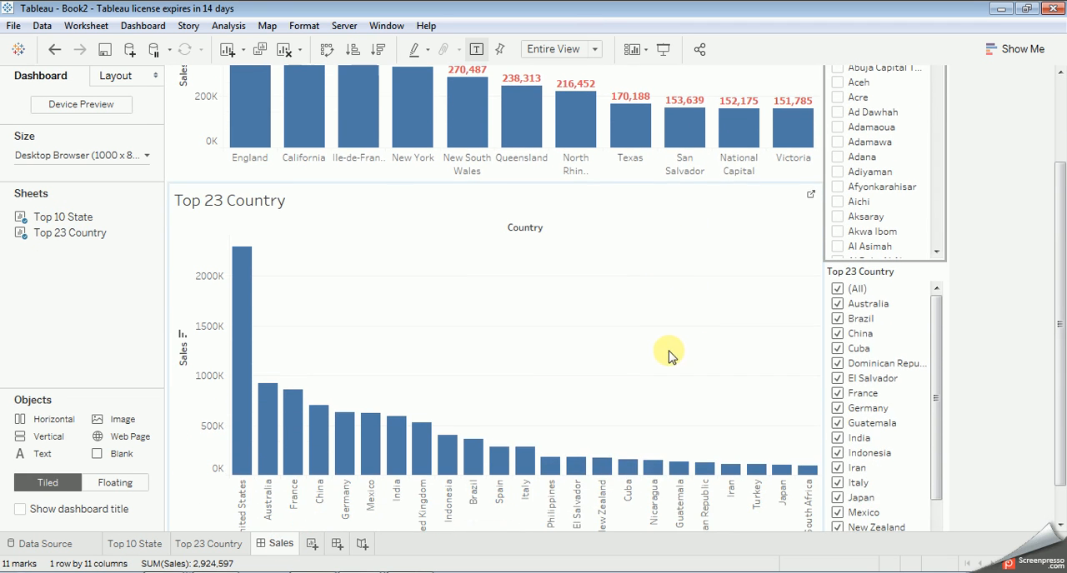
pyautogui.click(836, 288)
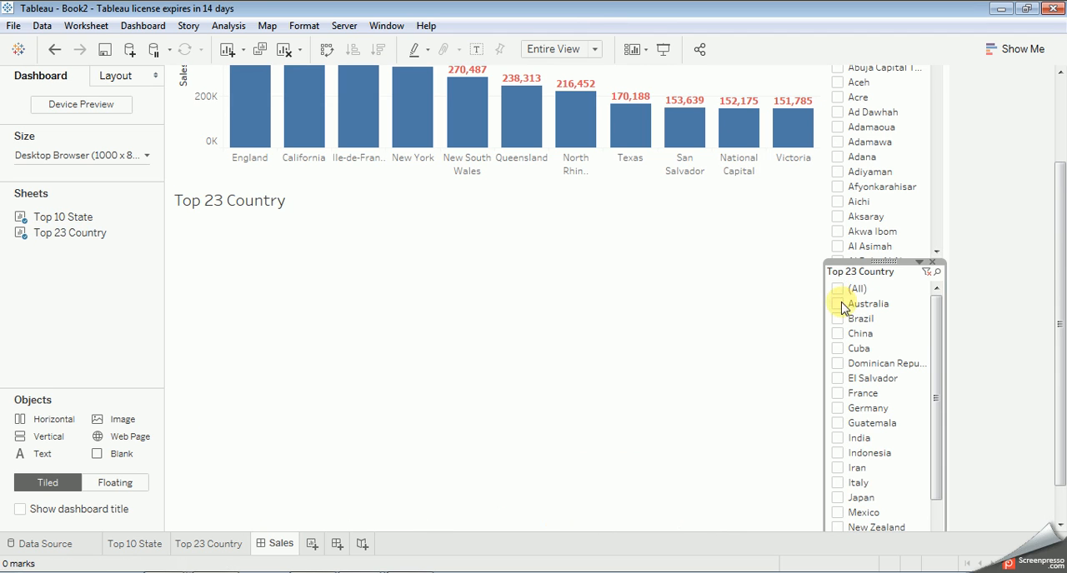
pyautogui.click(838, 304)
pyautogui.click(838, 319)
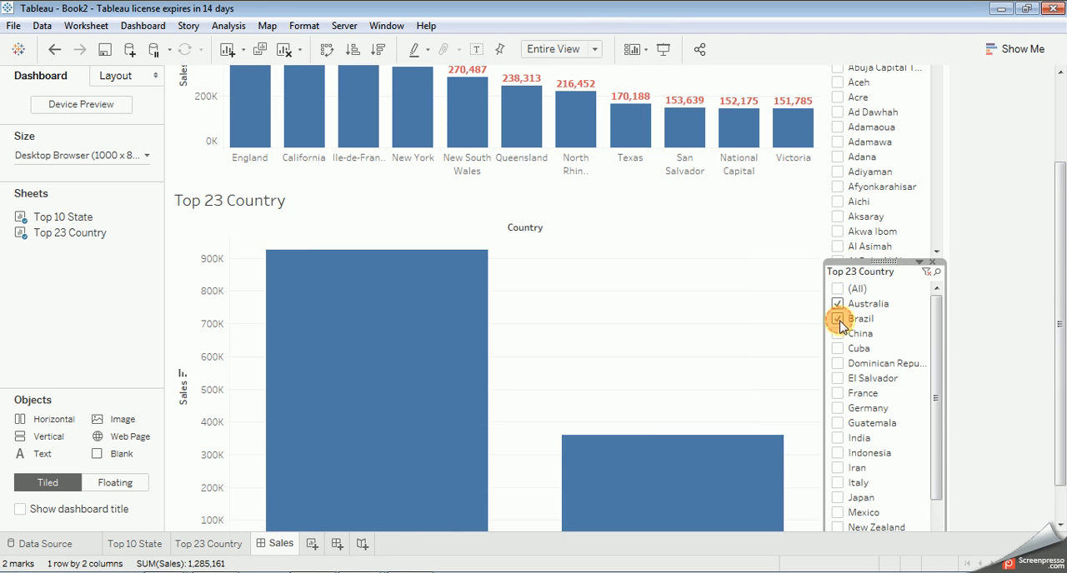
pyautogui.click(838, 334)
pyautogui.click(838, 349)
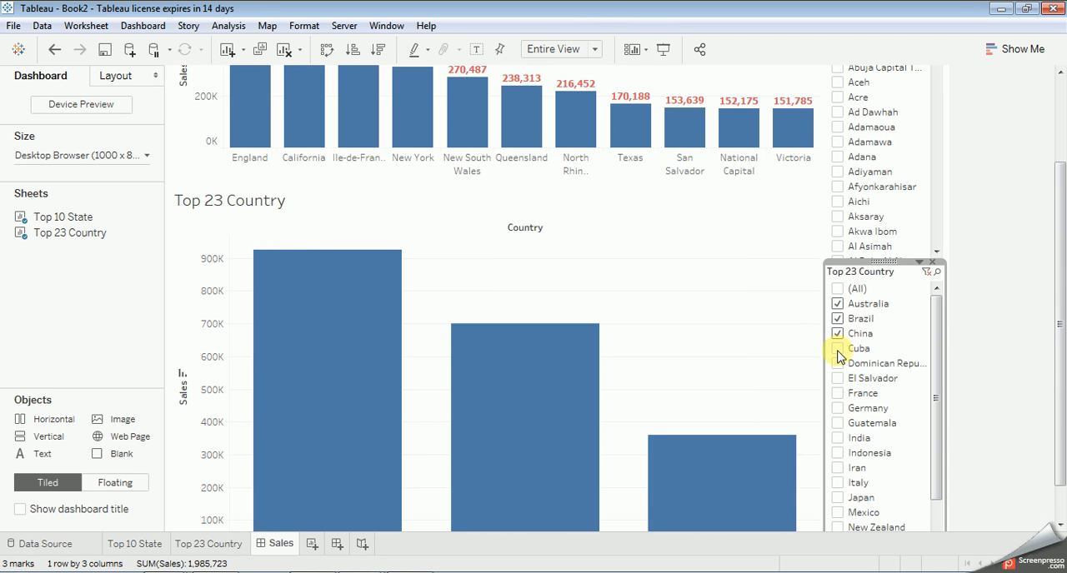
pyautogui.click(837, 364)
pyautogui.click(838, 379)
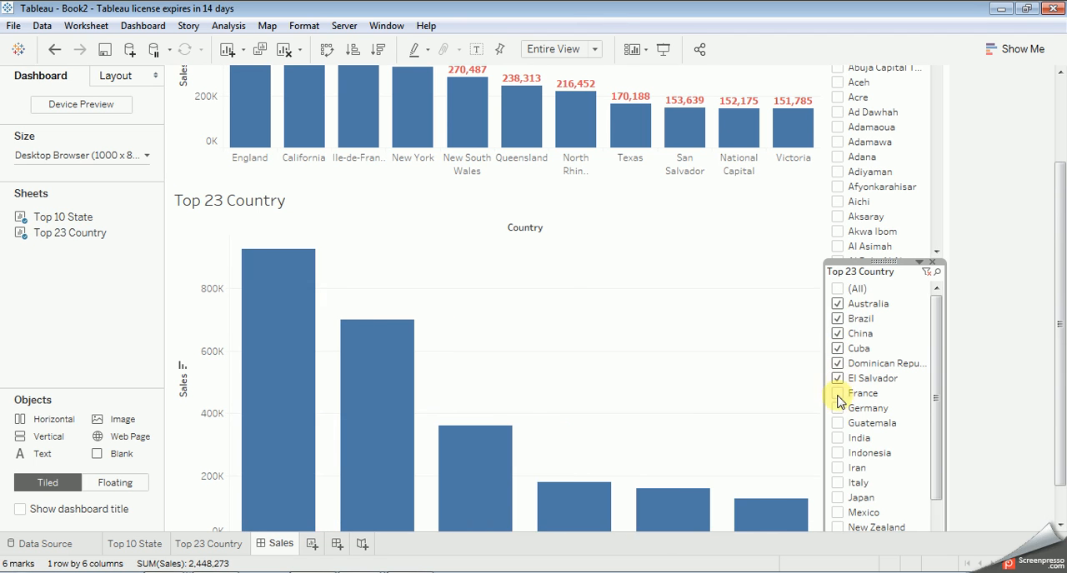
pyautogui.click(838, 393)
pyautogui.click(837, 408)
pyautogui.click(838, 423)
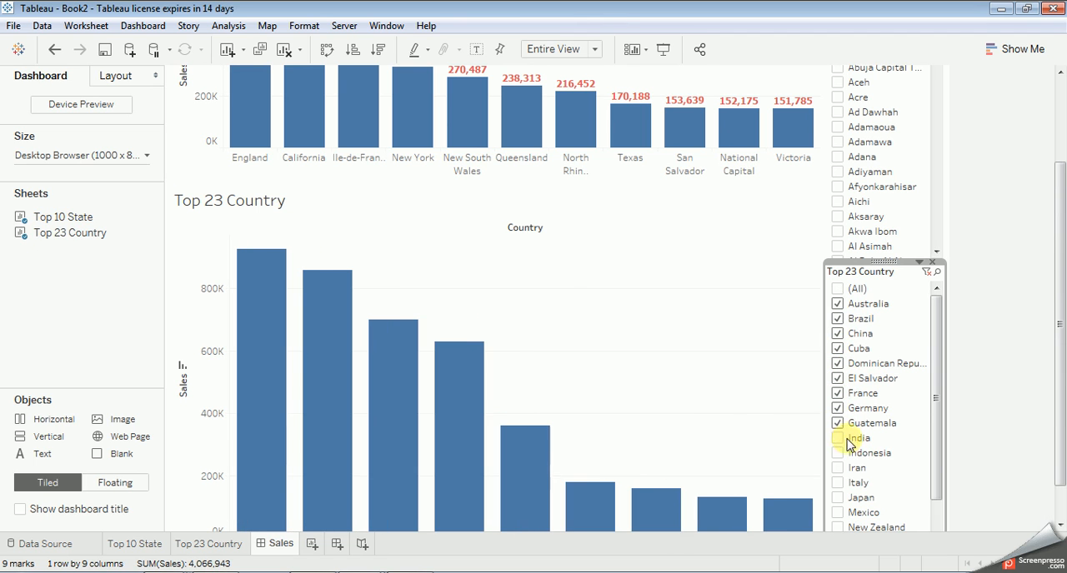
pyautogui.click(837, 438)
pyautogui.click(838, 453)
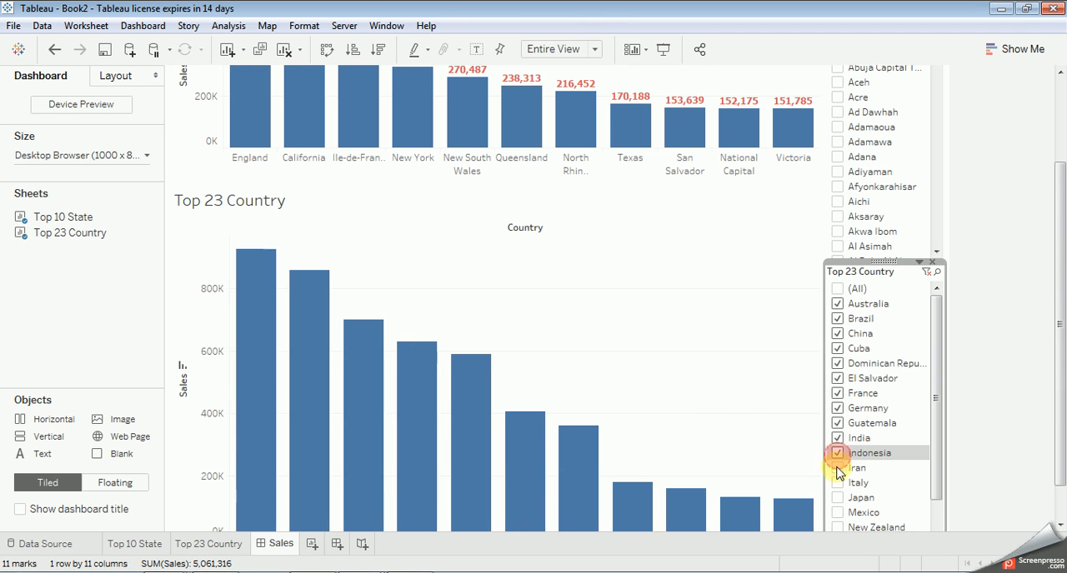
pyautogui.click(838, 468)
pyautogui.click(839, 483)
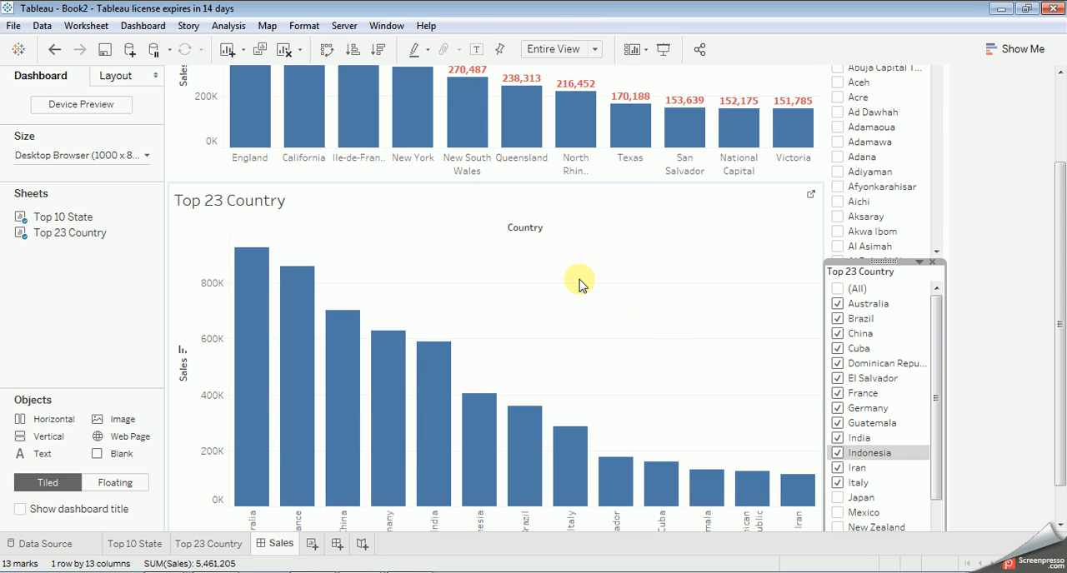
# Step: Review both charts of the Sales dashboard in presentation mode and return to the normal view
pyautogui.press('F7')
pyautogui.scroll(1, 592, 280)
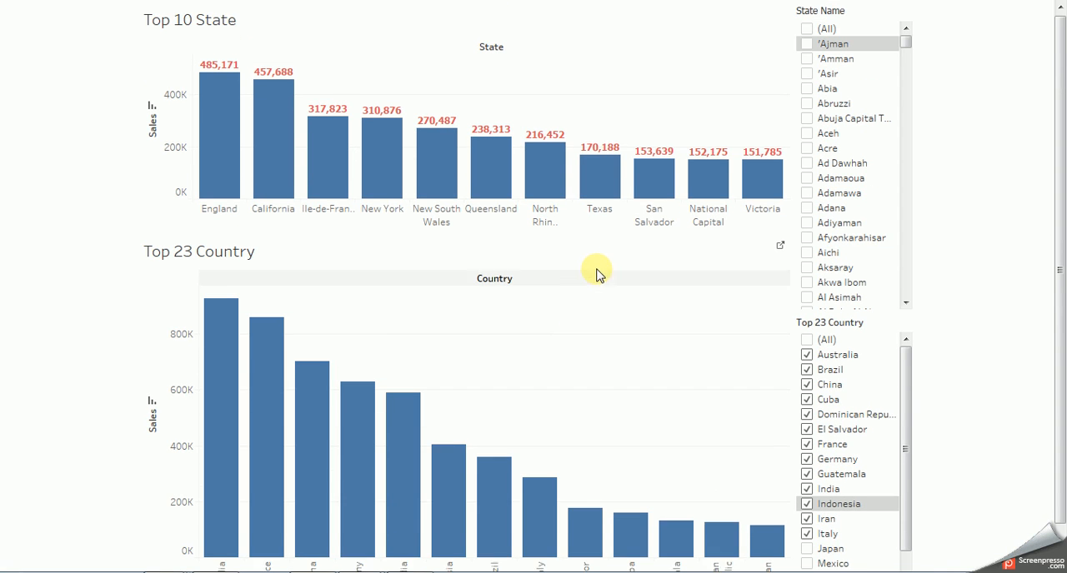
pyautogui.scroll(-1, 624, 246)
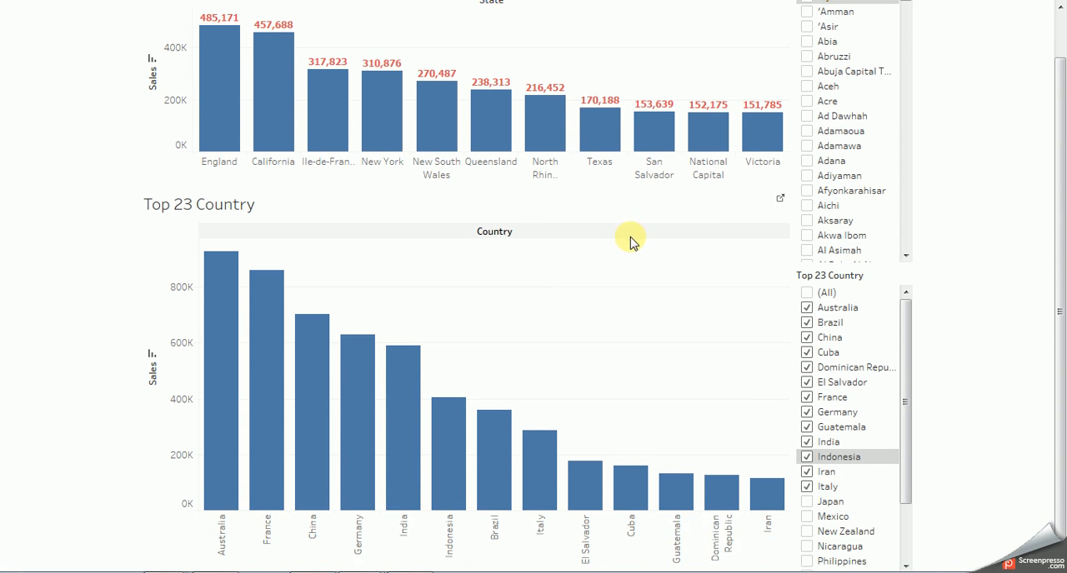
pyautogui.scroll(1, 631, 240)
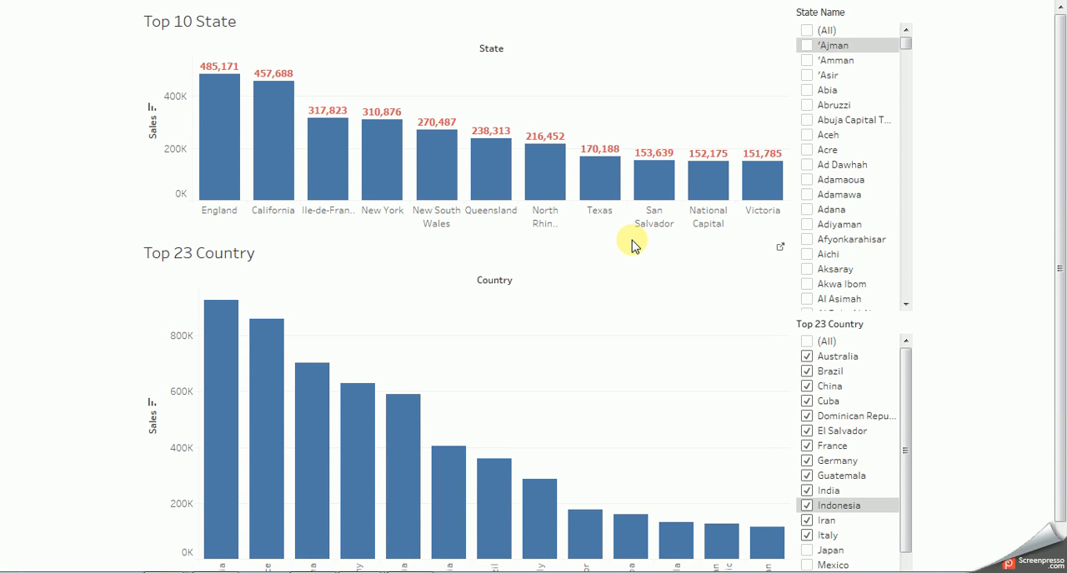
pyautogui.press('Escape')
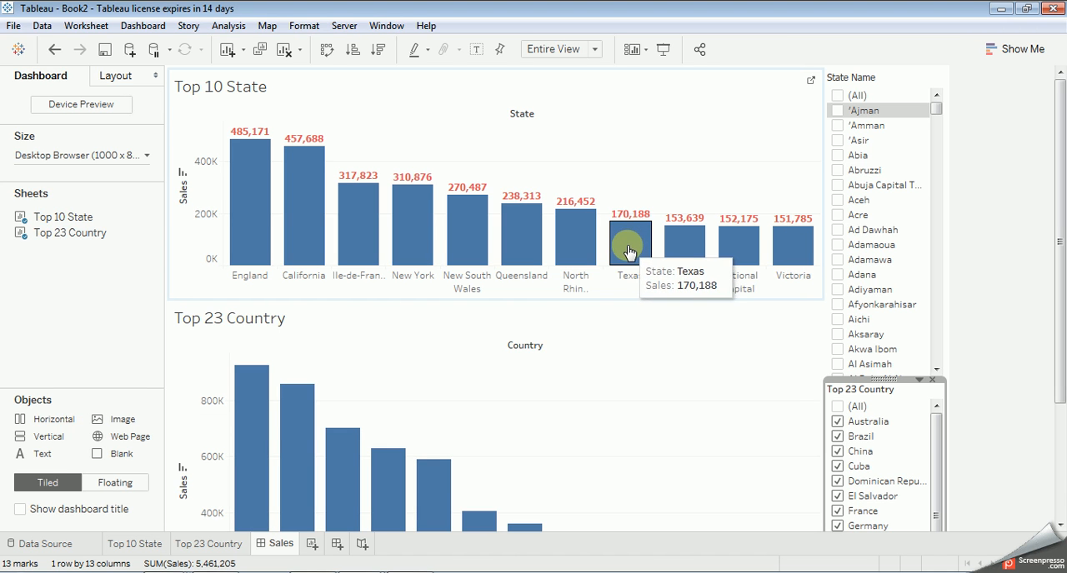
# Step: Check the Orders data source page and return to the Sales dashboard's Top 23 Country chart
pyautogui.click(20, 546)
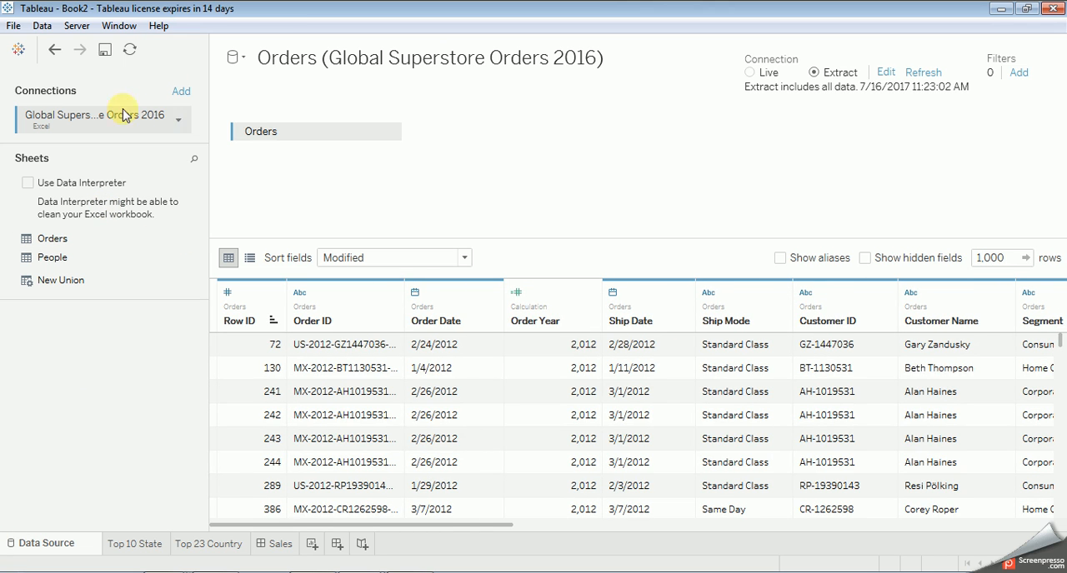
pyautogui.click(54, 50)
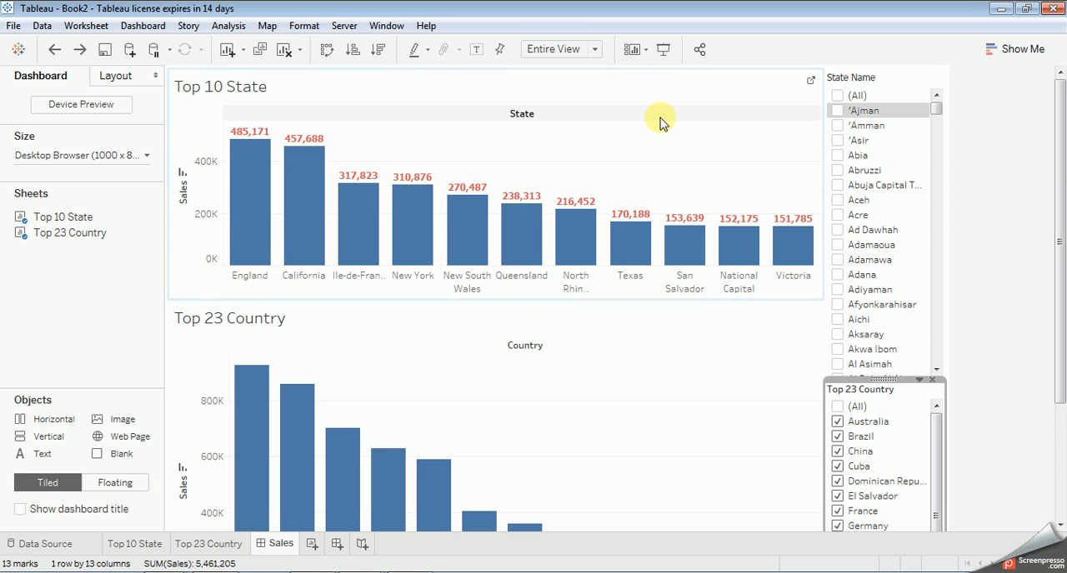
pyautogui.scroll(-3, 500, 342)
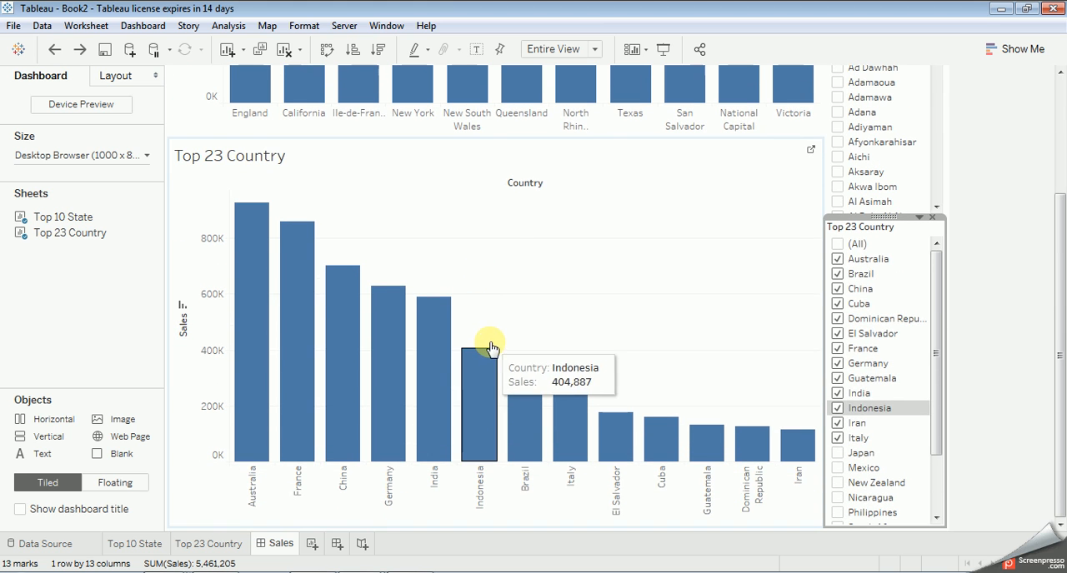
# Step: Create a hierarchy named Location from the Region dimension on the Top 10 State worksheet
pyautogui.click(133, 544)
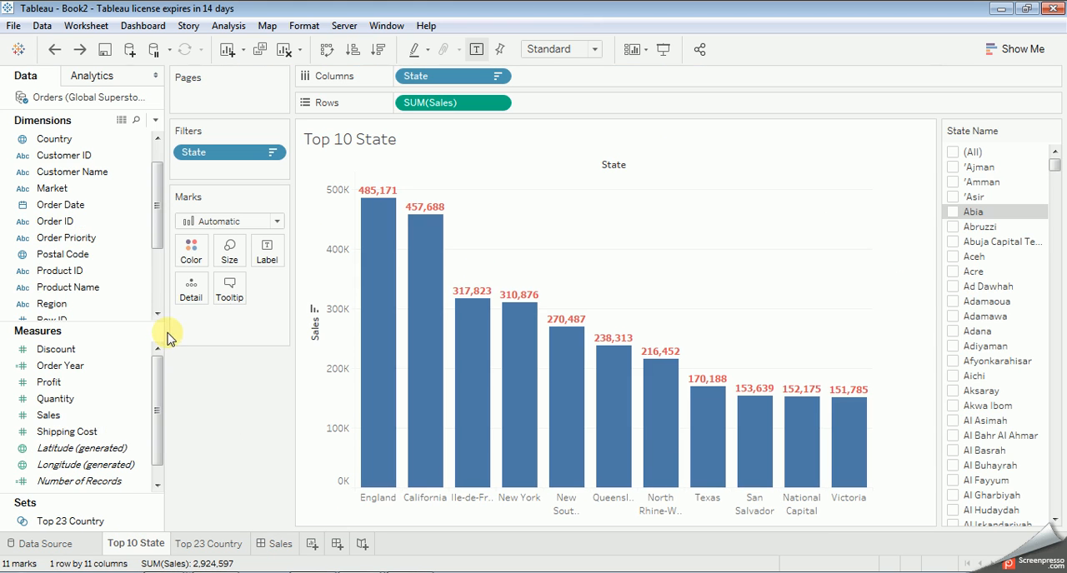
pyautogui.moveTo(153, 187); pyautogui.dragTo(157, 171)
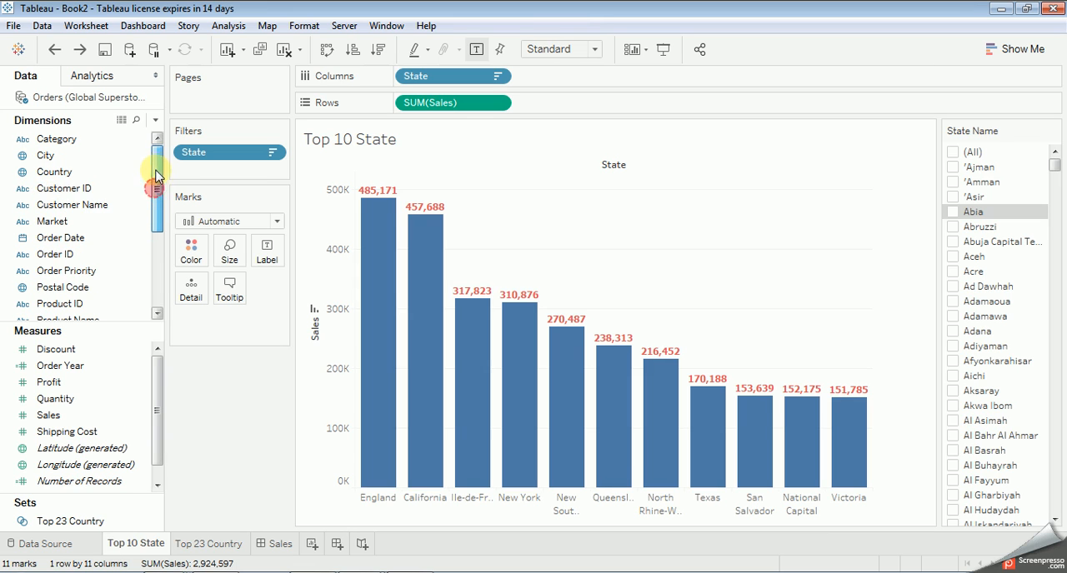
pyautogui.click(141, 192)
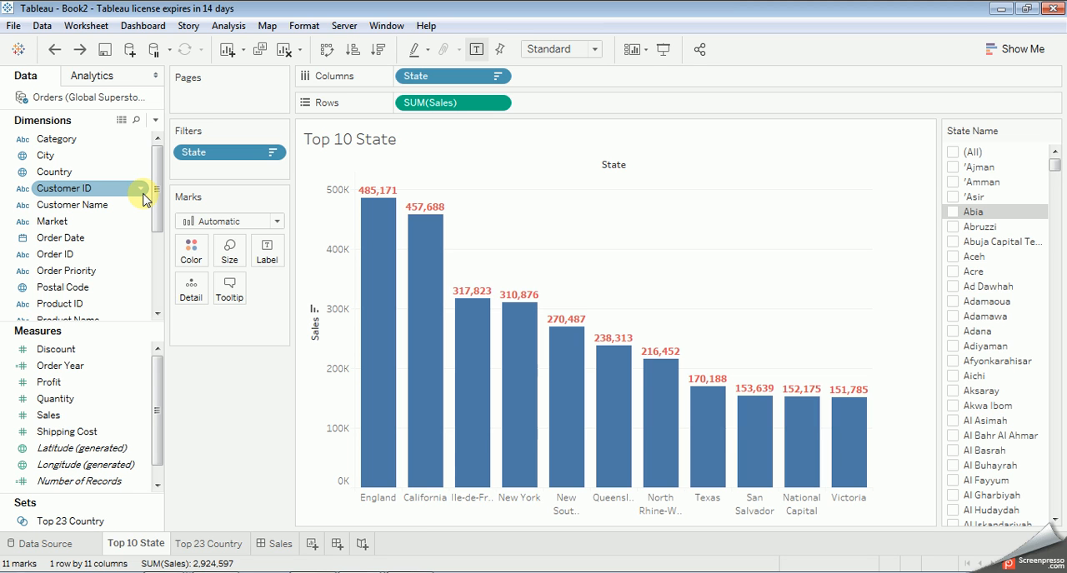
pyautogui.moveTo(155, 204); pyautogui.dragTo(156, 281)
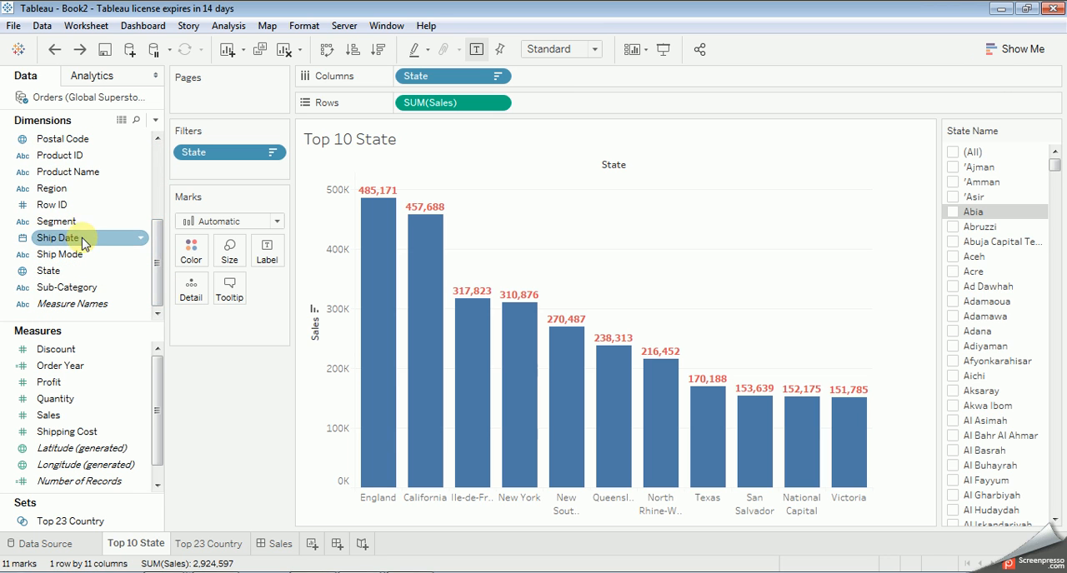
pyautogui.click(137, 191)
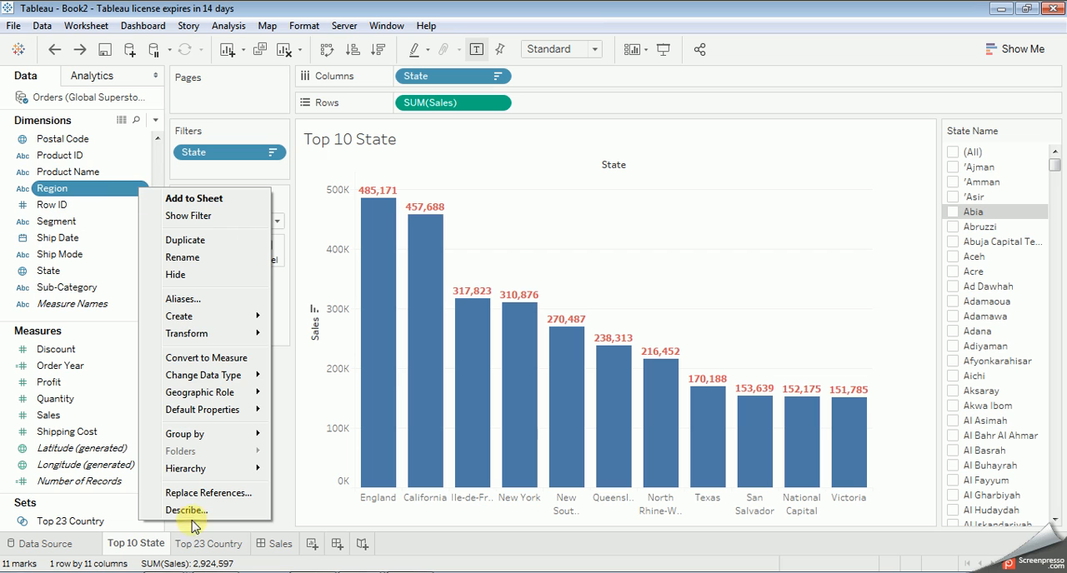
pyautogui.moveTo(192, 473)
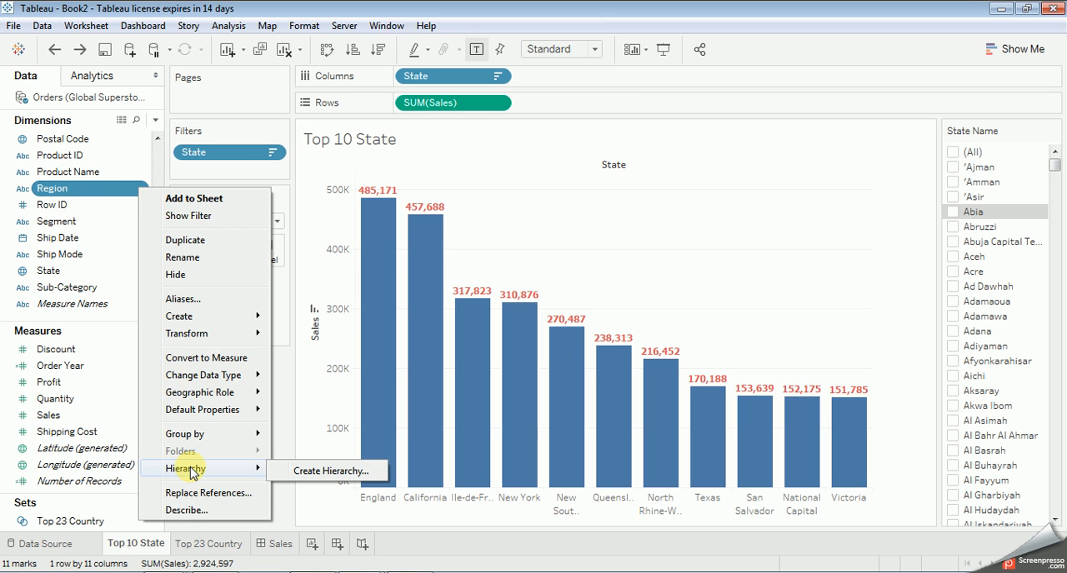
pyautogui.click(432, 172)
pyautogui.click(142, 193)
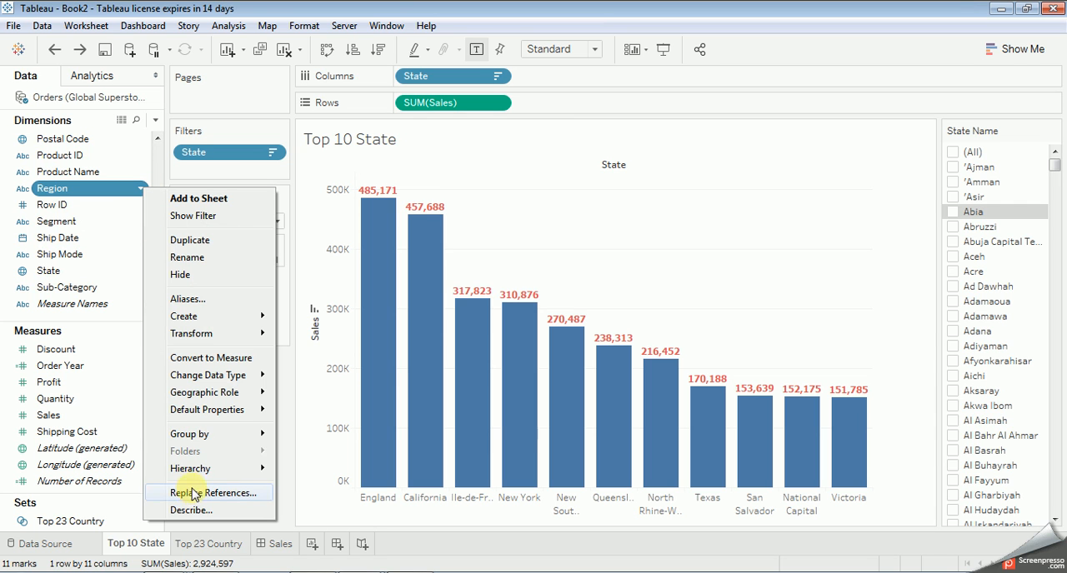
pyautogui.moveTo(191, 474)
pyautogui.click(321, 472)
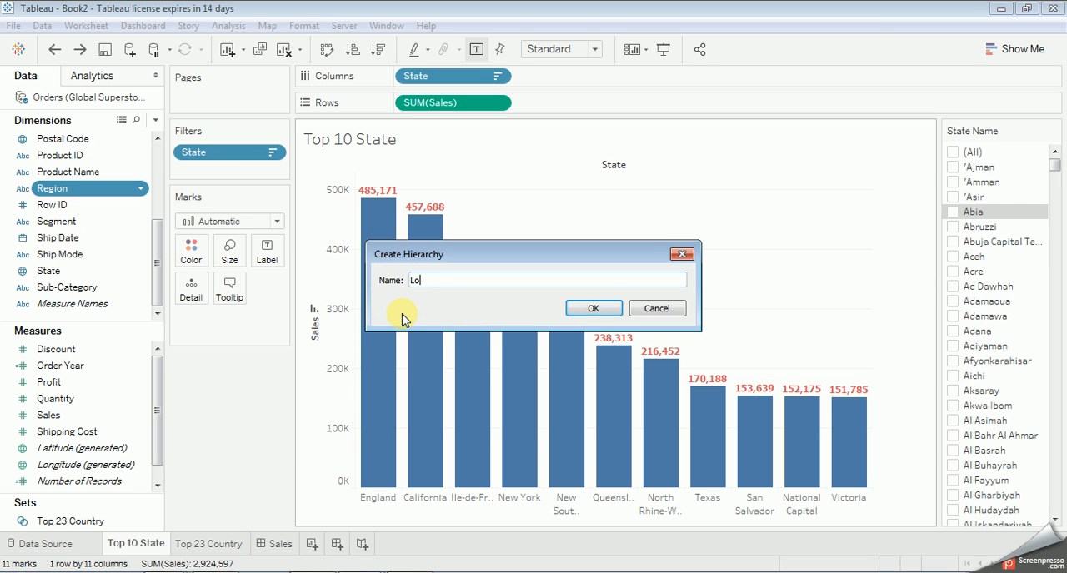
pyautogui.write('Location')
pyautogui.press('Return')
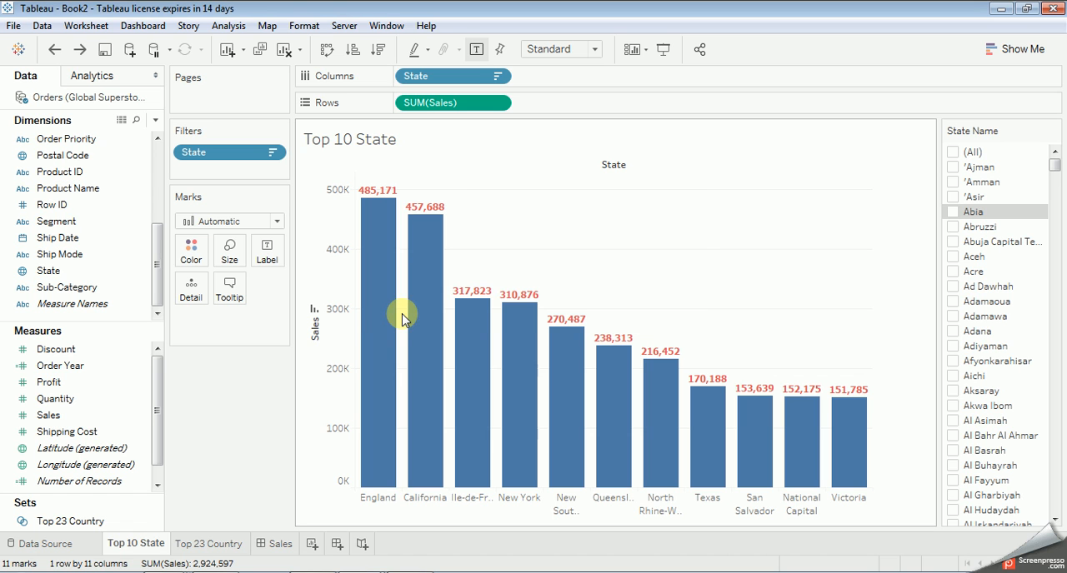
# Step: Add the State dimension to the Location hierarchy
pyautogui.moveTo(155, 250)
pyautogui.mouseDown()
pyautogui.moveTo(156, 208)
pyautogui.moveTo(154, 254)
pyautogui.mouseUp()
pyautogui.click(135, 273)
pyautogui.click(138, 277)
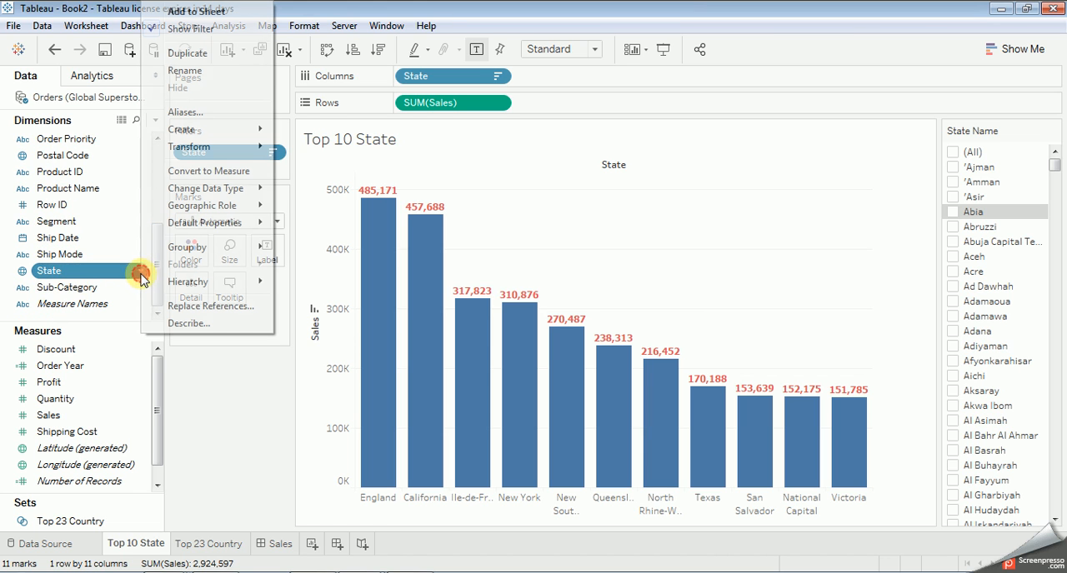
pyautogui.moveTo(268, 282)
pyautogui.moveTo(313, 284)
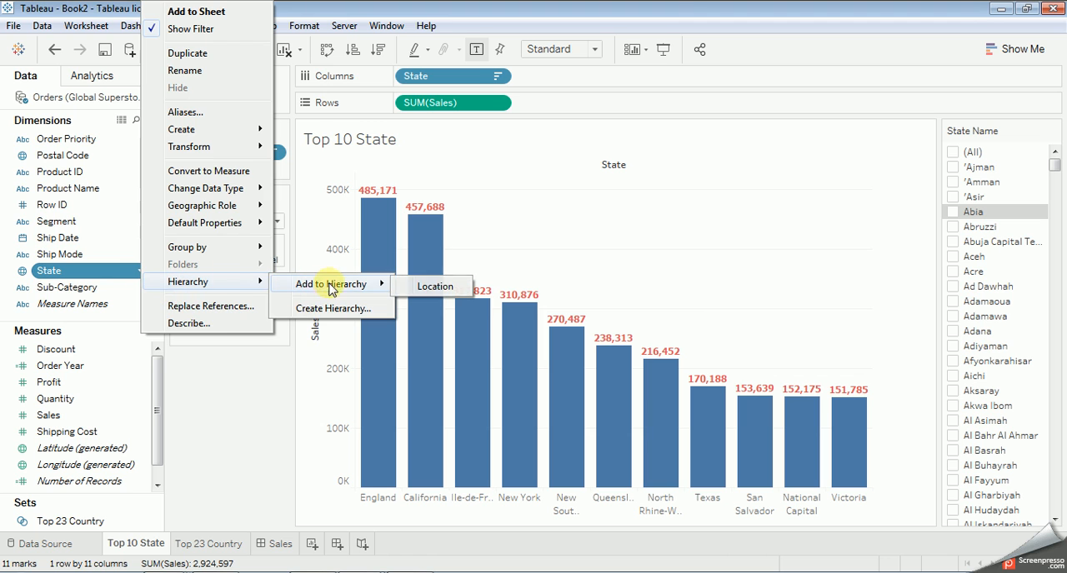
pyautogui.click(435, 288)
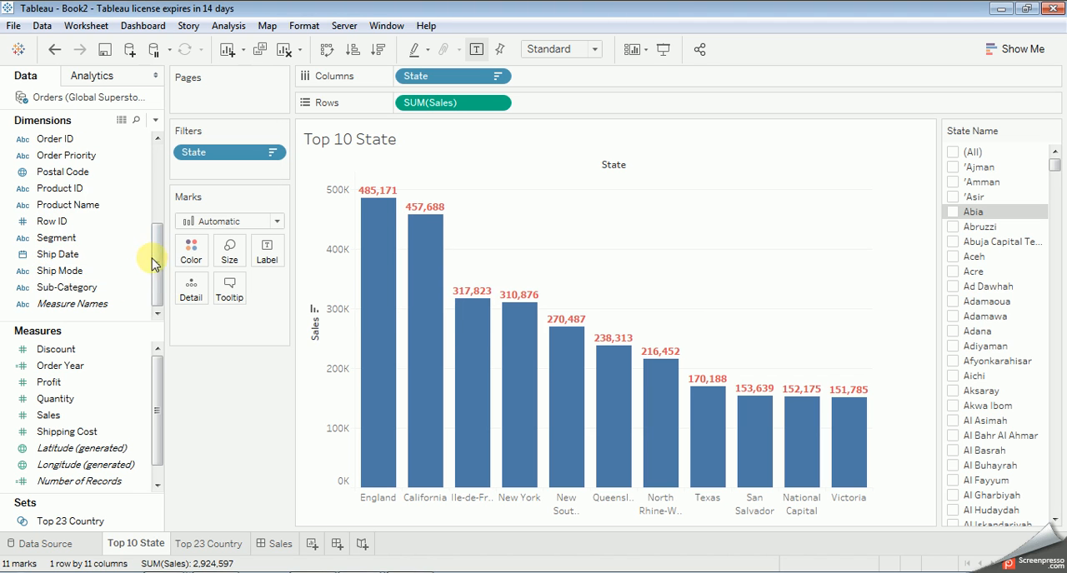
# Step: Add the City dimension to the Location hierarchy below State
pyautogui.moveTo(156, 262); pyautogui.dragTo(154, 177)
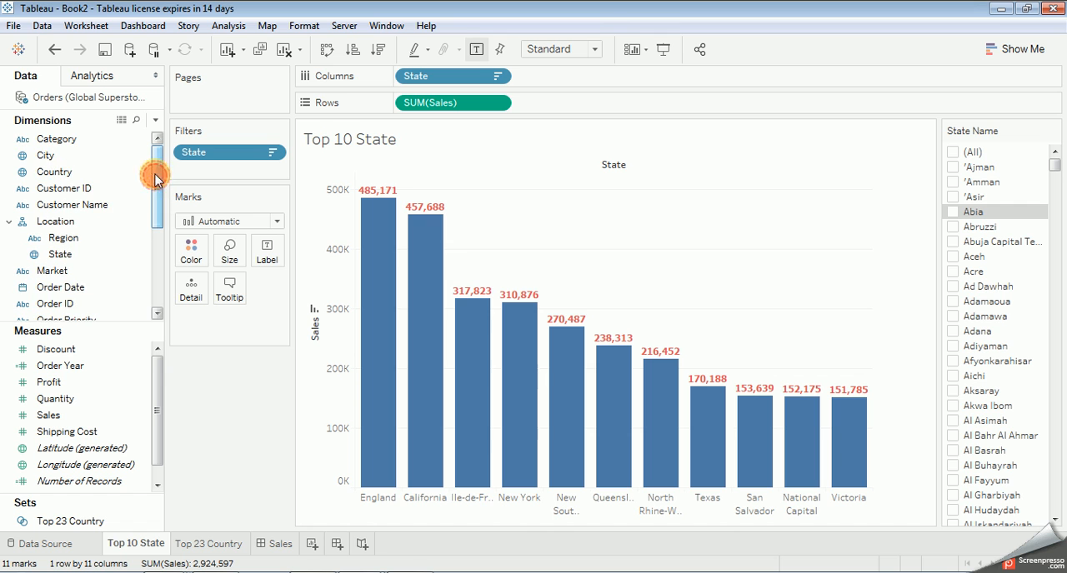
pyautogui.rightClick(139, 159)
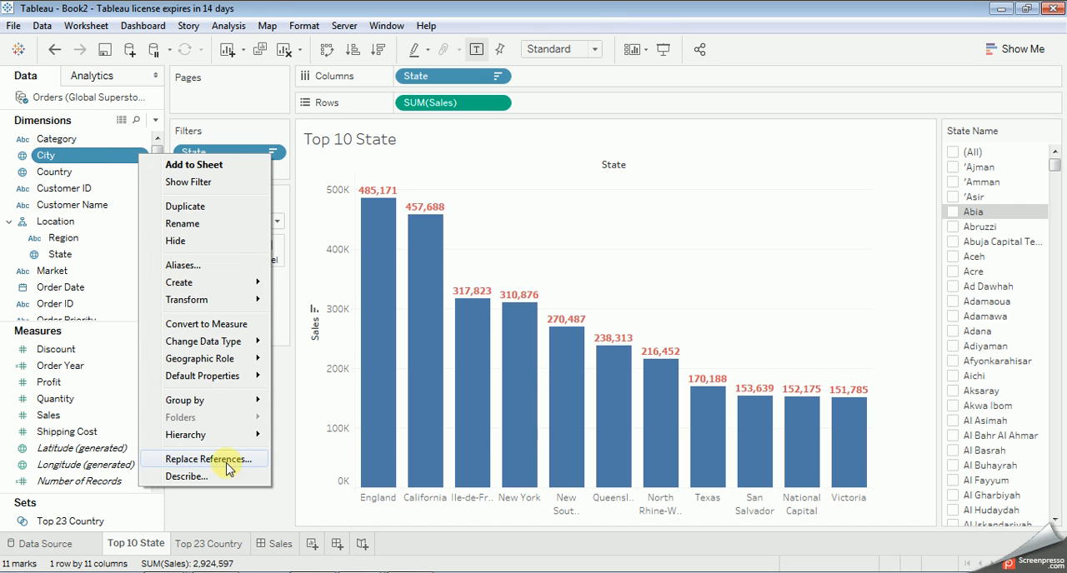
pyautogui.moveTo(236, 434)
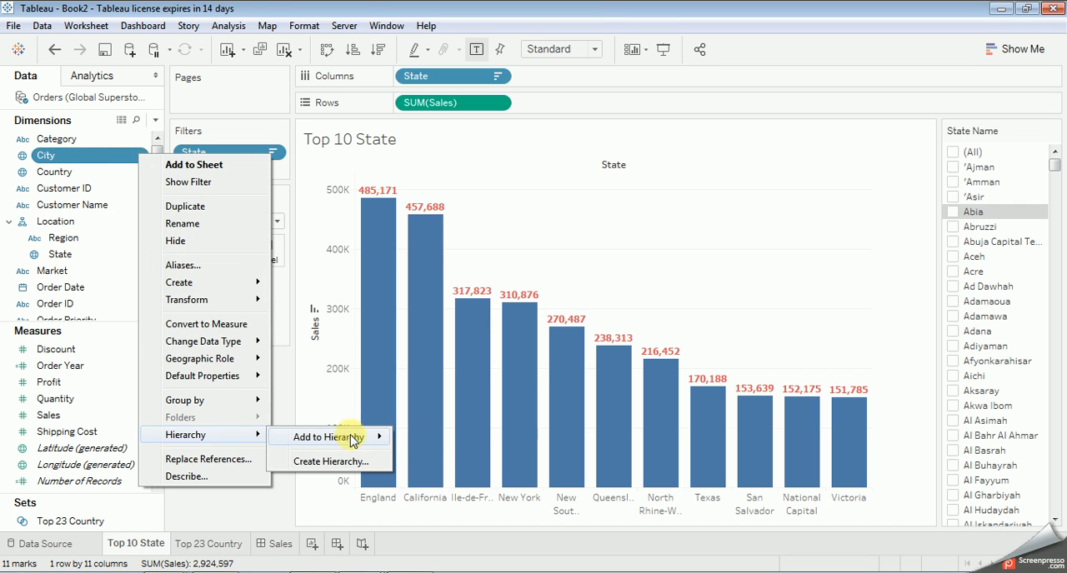
pyautogui.moveTo(341, 435)
pyautogui.click(417, 436)
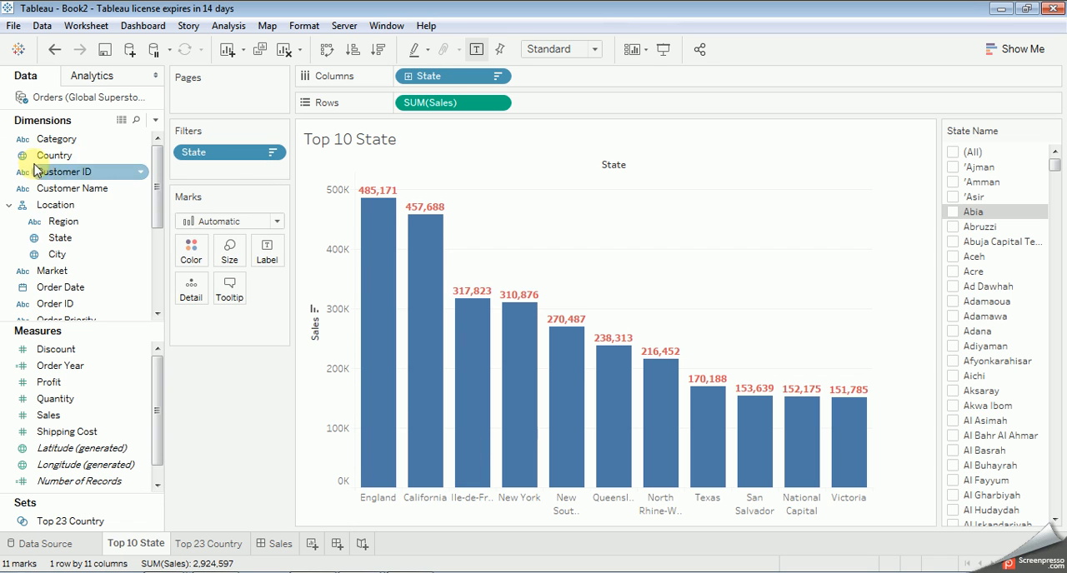
# Step: Add the Country dimension to the Location hierarchy below City
pyautogui.click(133, 156)
pyautogui.rightClick(140, 163)
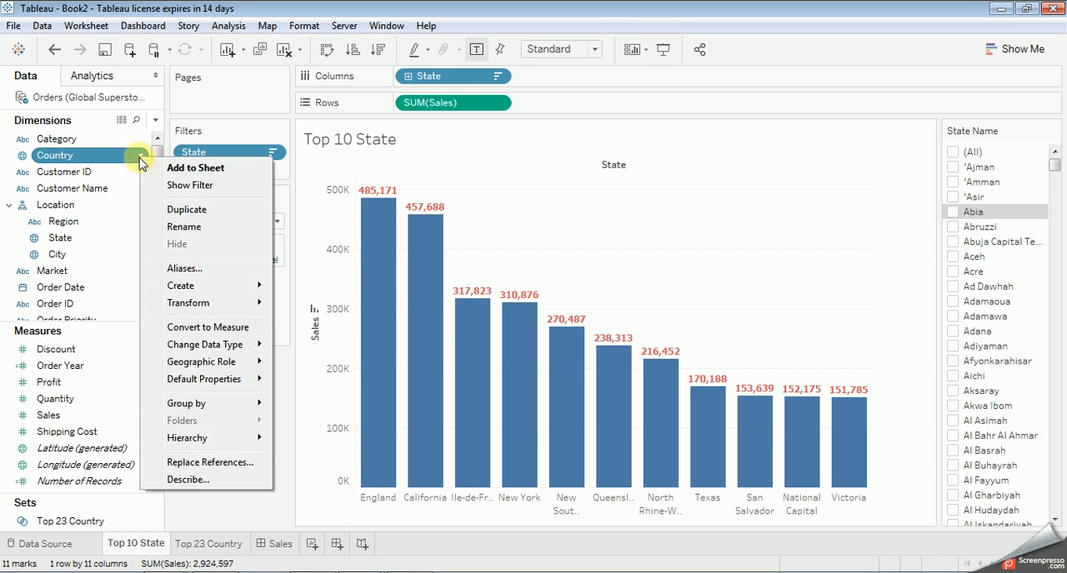
pyautogui.moveTo(212, 439)
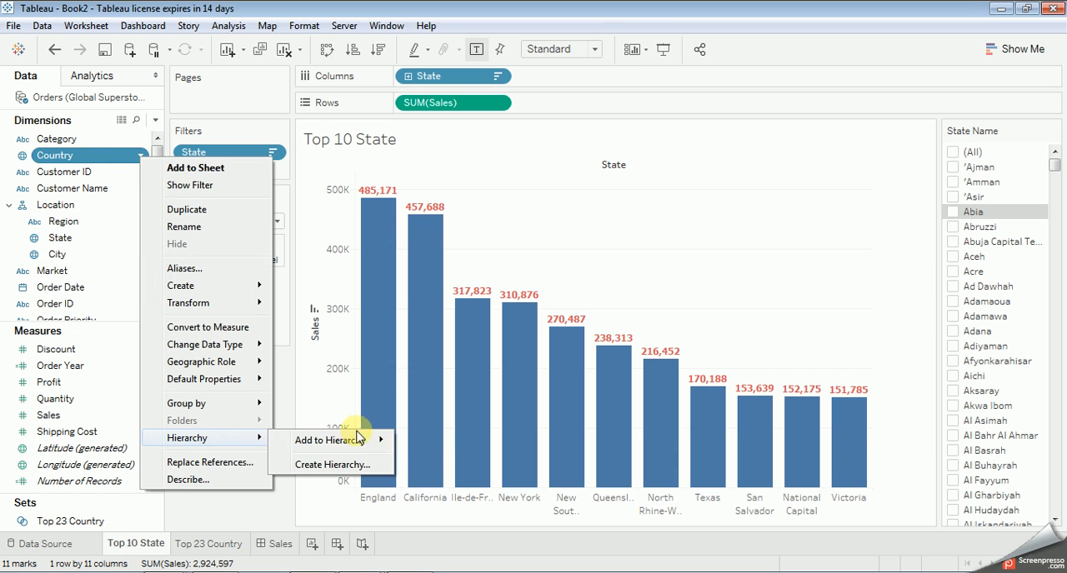
pyautogui.moveTo(388, 439)
pyautogui.click(427, 440)
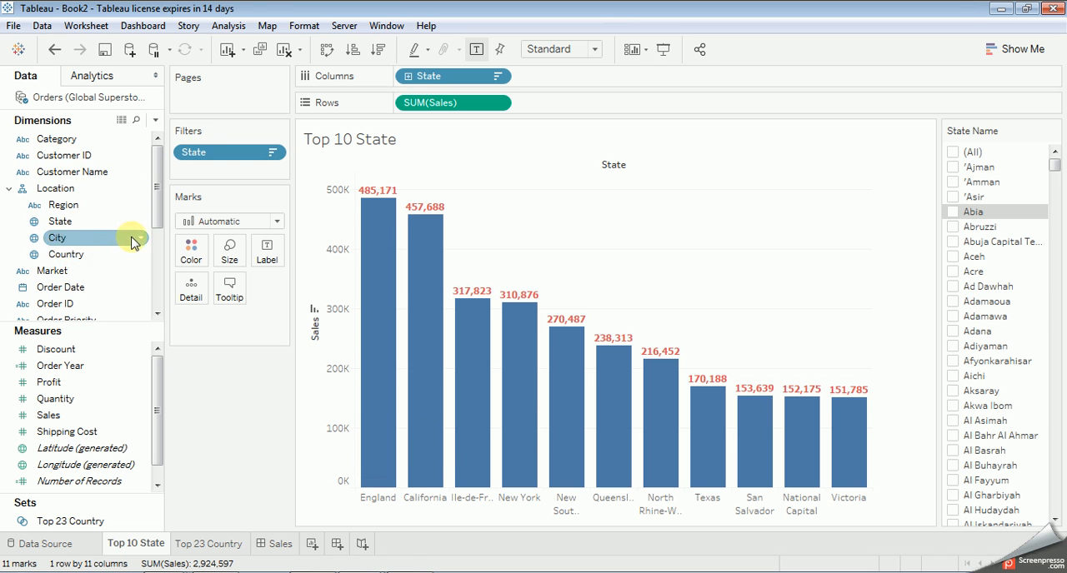
# Step: Create a hierarchy named Product Category from the Category dimension
pyautogui.moveTo(157, 167); pyautogui.dragTo(147, 148)
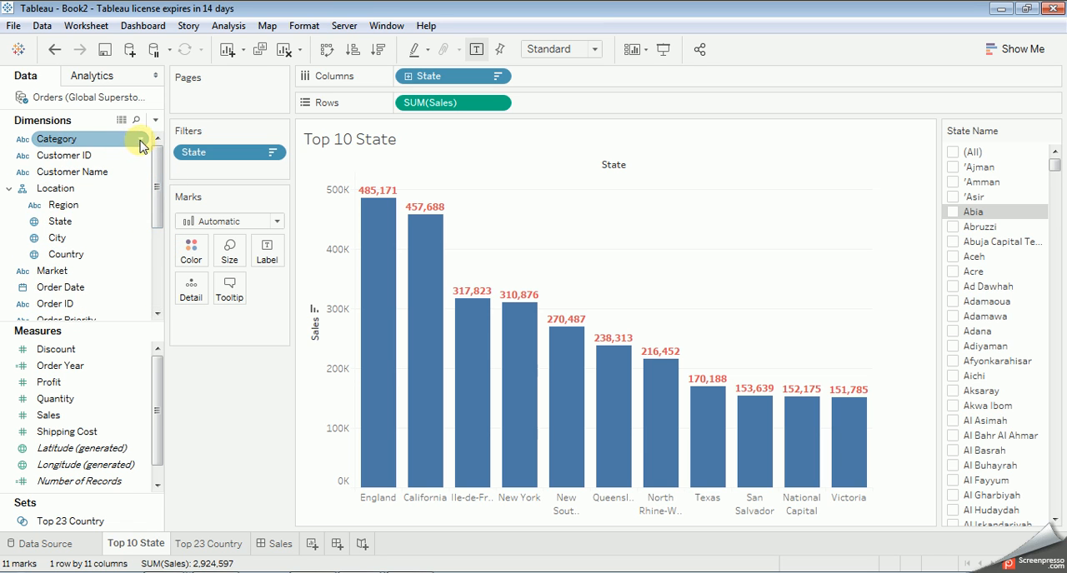
pyautogui.click(140, 141)
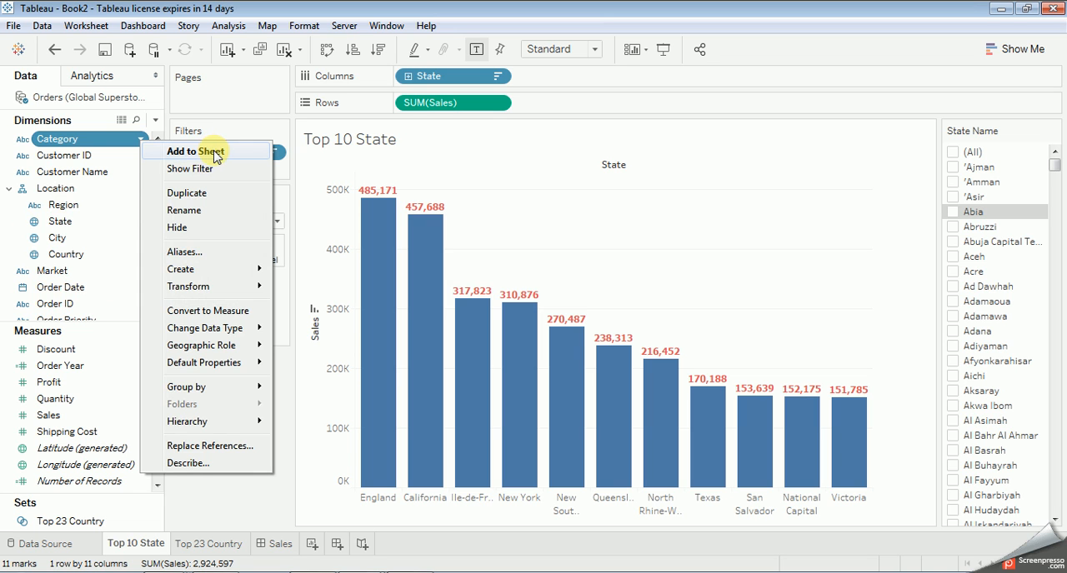
pyautogui.moveTo(209, 422)
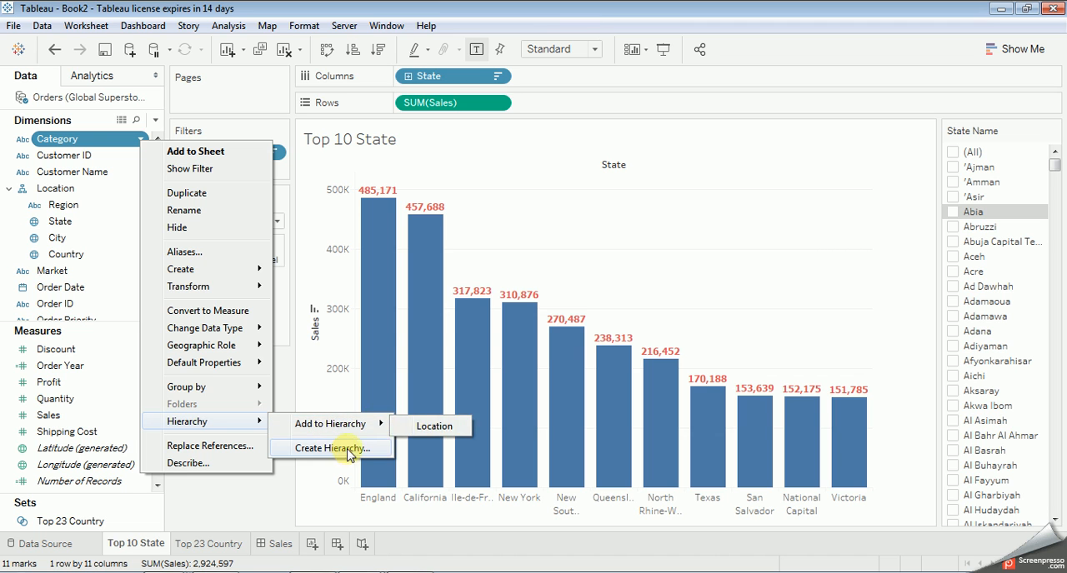
pyautogui.click(342, 451)
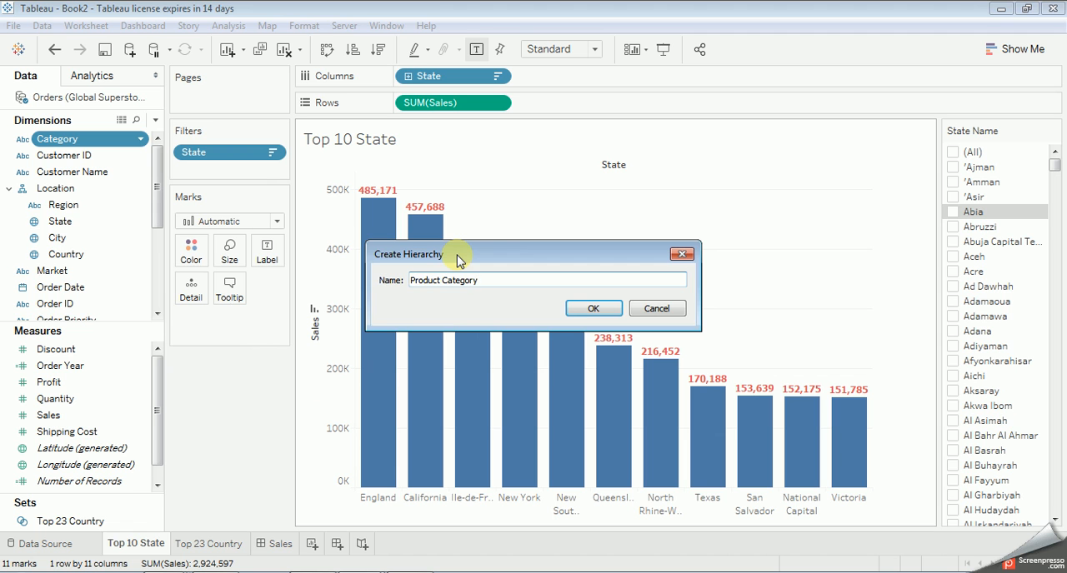
pyautogui.press('Return')
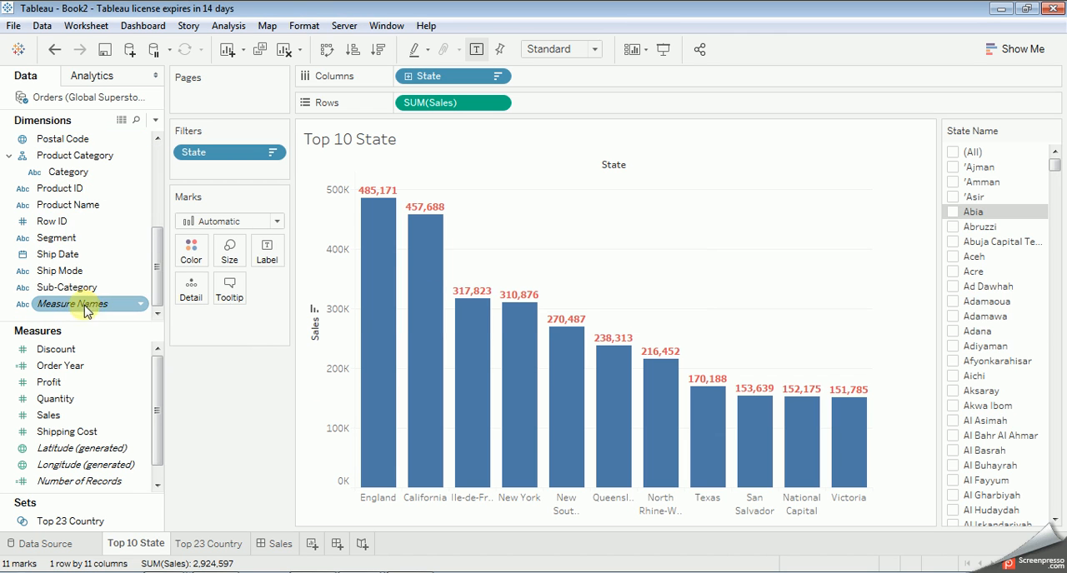
# Step: Add the Sub-Category dimension to the Product Category hierarchy
pyautogui.click(139, 289)
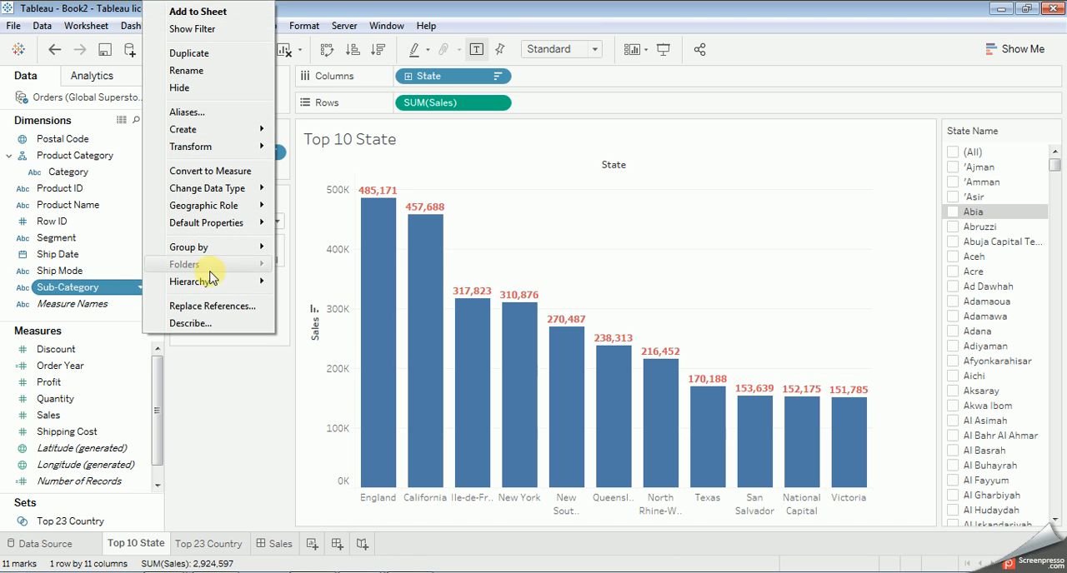
pyautogui.moveTo(215, 285)
pyautogui.moveTo(328, 286)
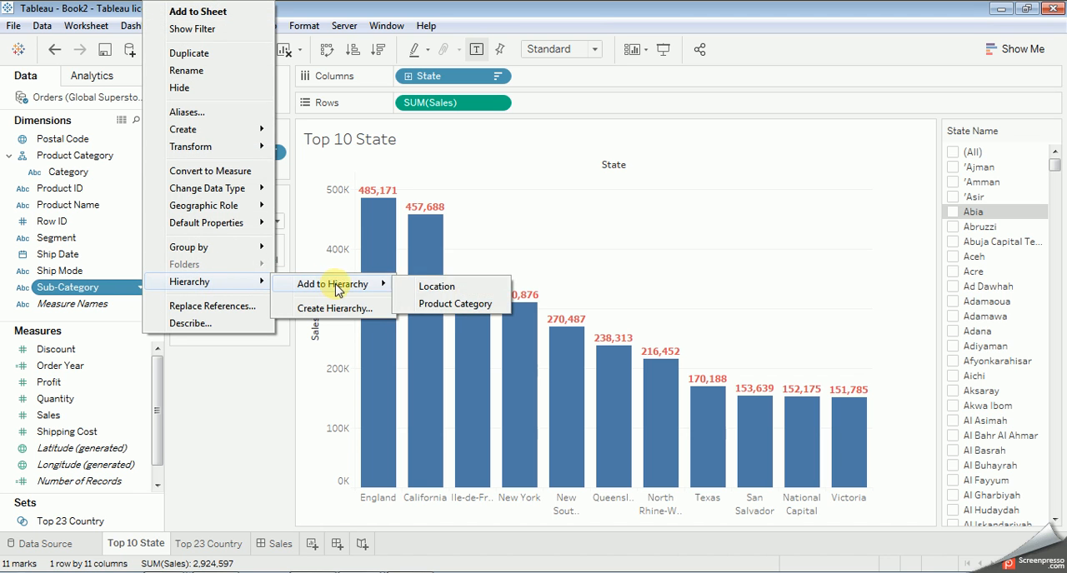
pyautogui.click(435, 303)
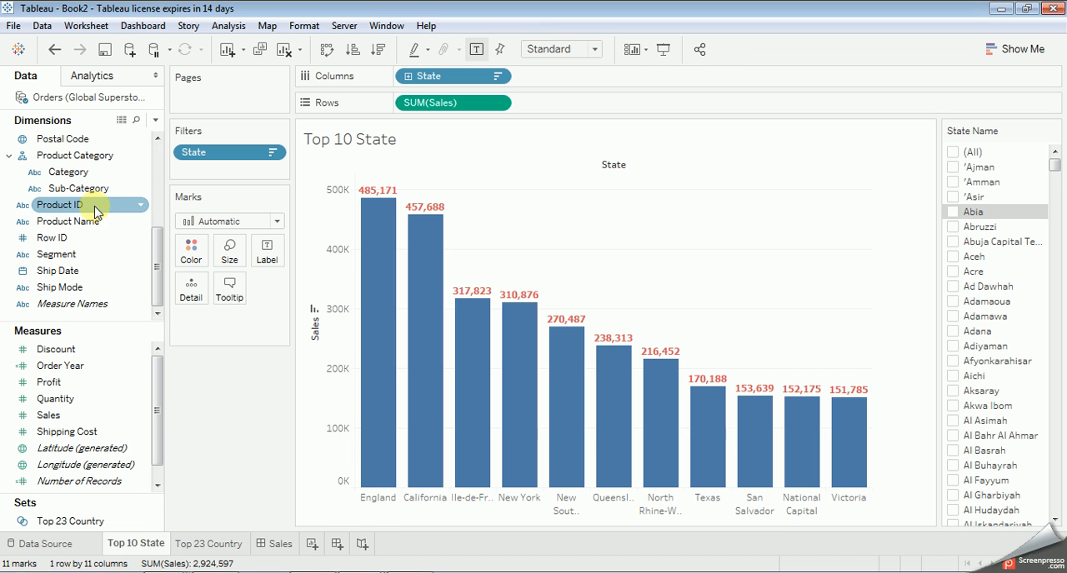
# Step: Add the Postal Code dimension to the Location hierarchy below Country
pyautogui.moveTo(156, 267); pyautogui.dragTo(153, 200)
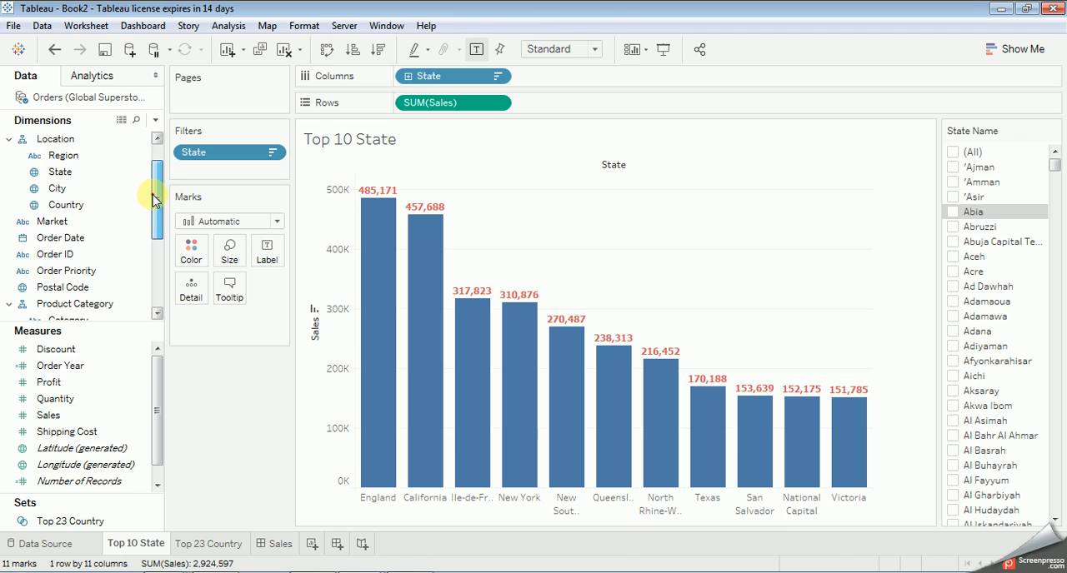
pyautogui.click(153, 200)
pyautogui.scroll(-1, 153, 200)
pyautogui.click(64, 272)
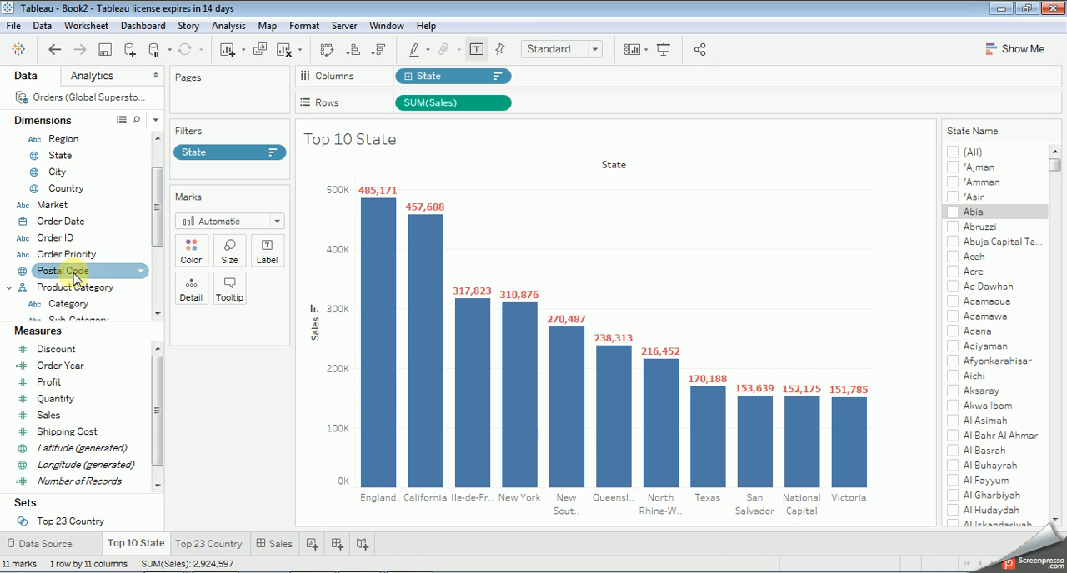
pyautogui.click(140, 271)
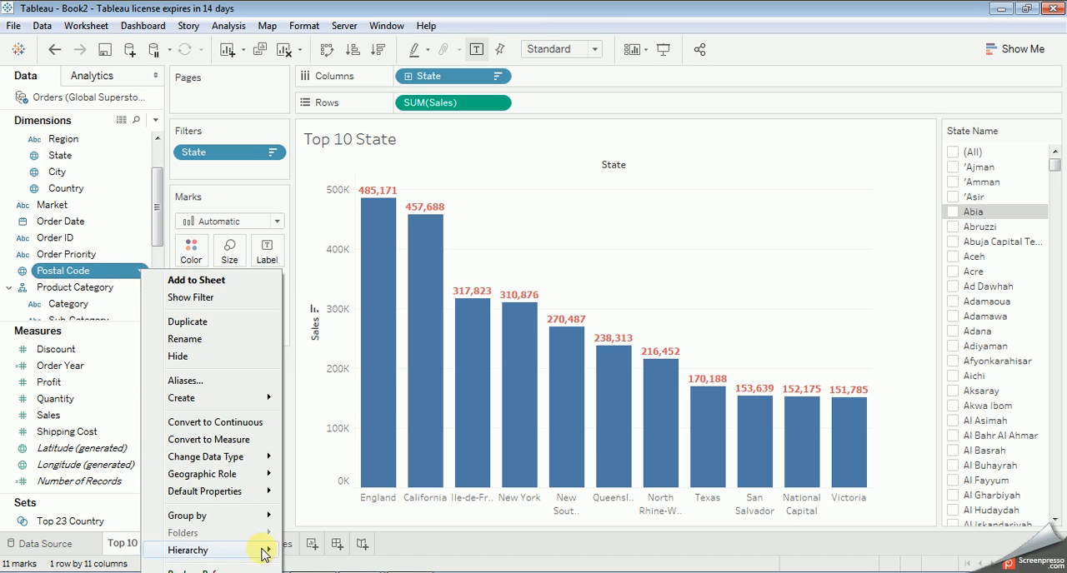
pyautogui.moveTo(250, 551)
pyautogui.moveTo(336, 565)
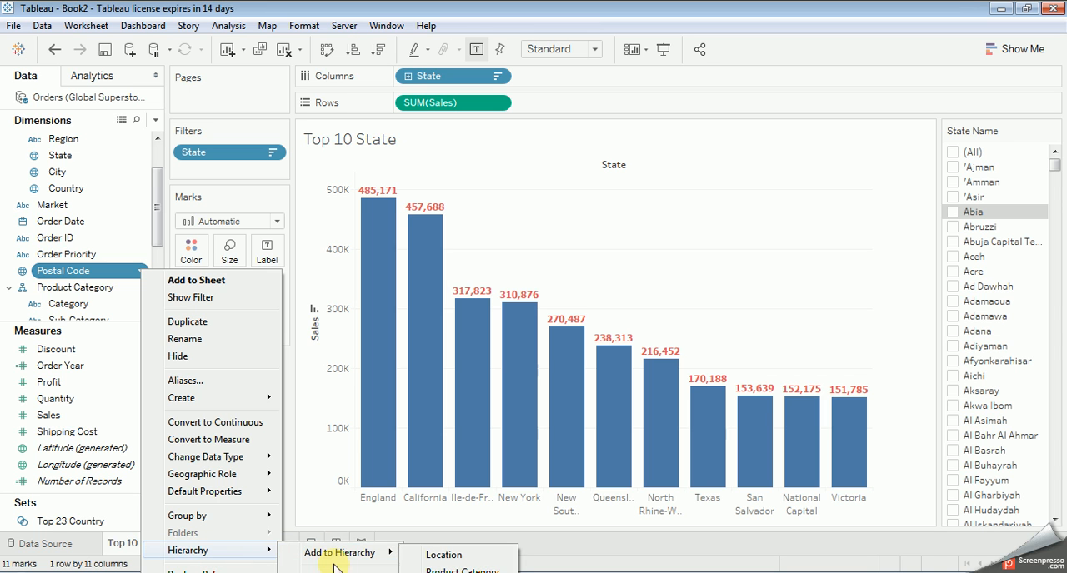
pyautogui.click(442, 555)
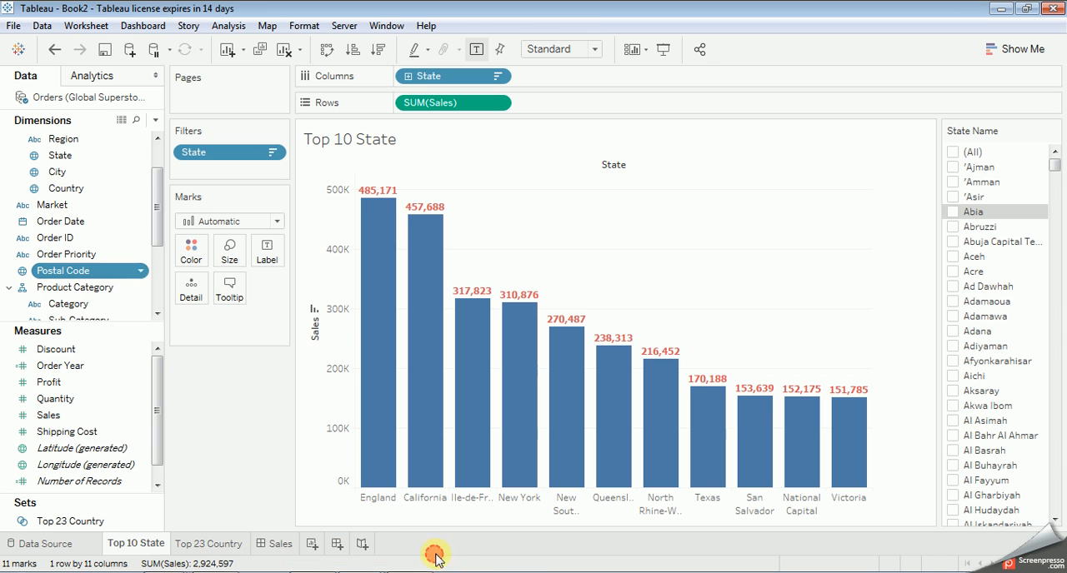
# Step: Enlarge the Dimensions list so that more fields show, and review the Location and Product Category hierarchies
pyautogui.scroll(1, 130, 225)
pyautogui.scroll(-4, 140, 231)
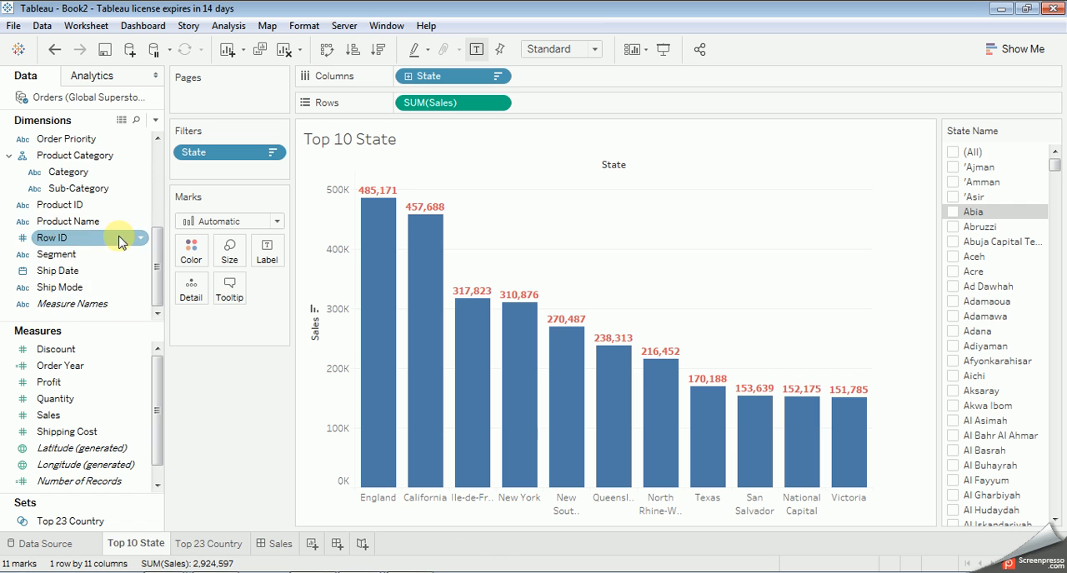
pyautogui.moveTo(102, 332); pyautogui.dragTo(103, 361)
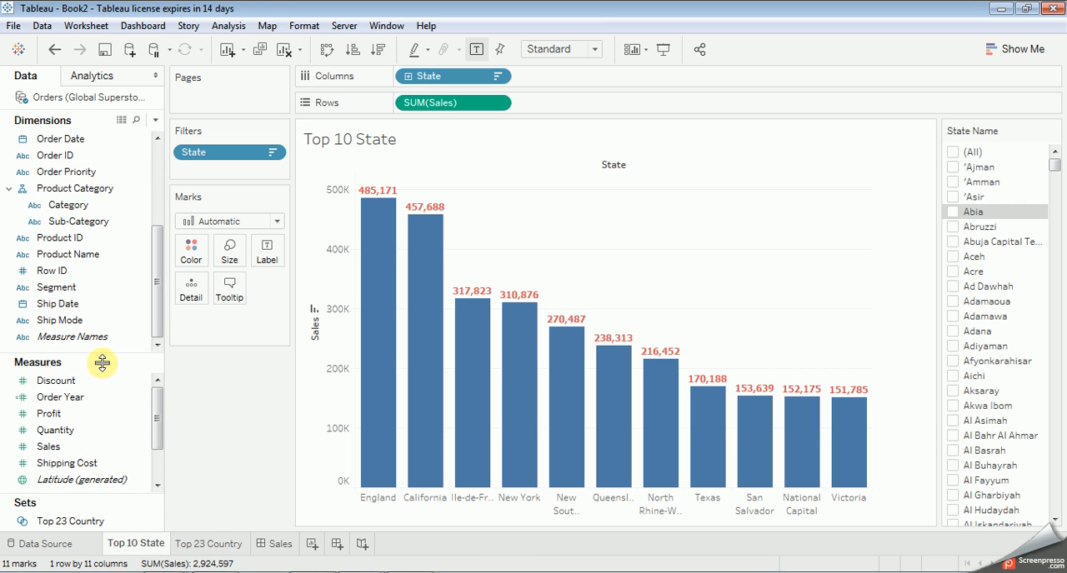
pyautogui.scroll(3, 123, 245)
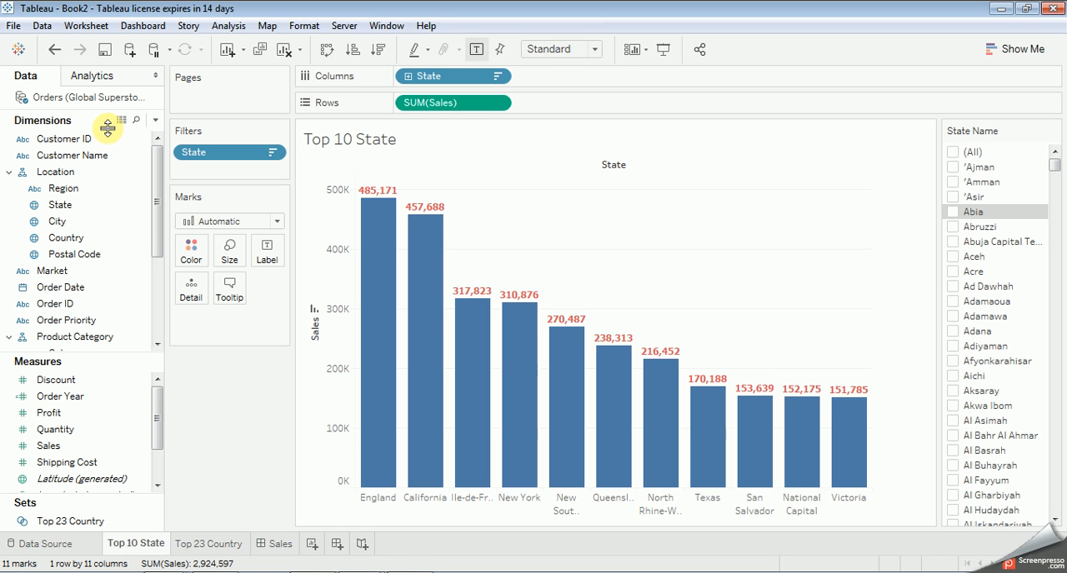
pyautogui.click(38, 27)
pyautogui.moveTo(16, 31)
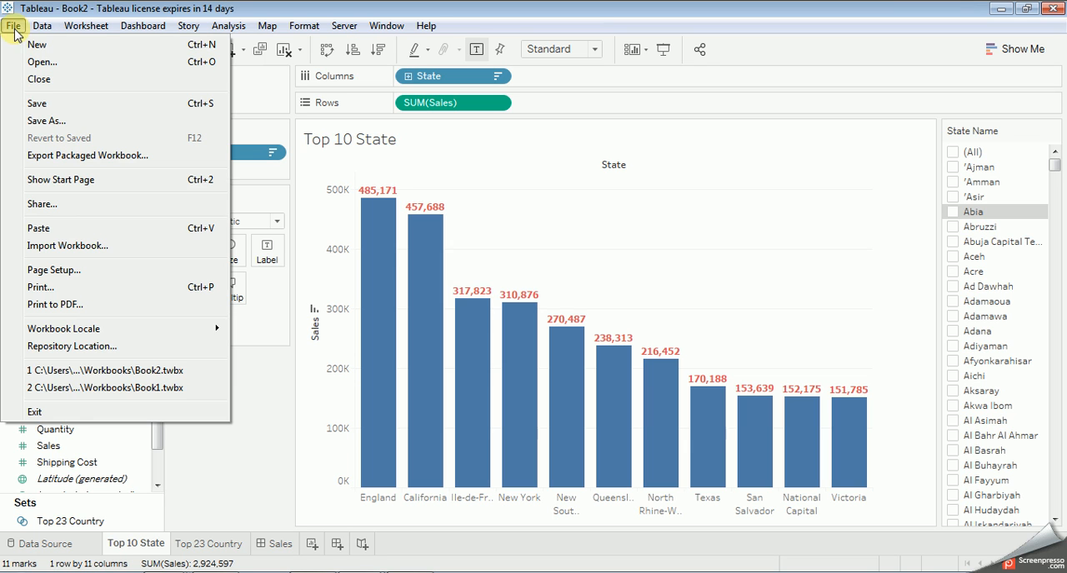
pyautogui.click(635, 170)
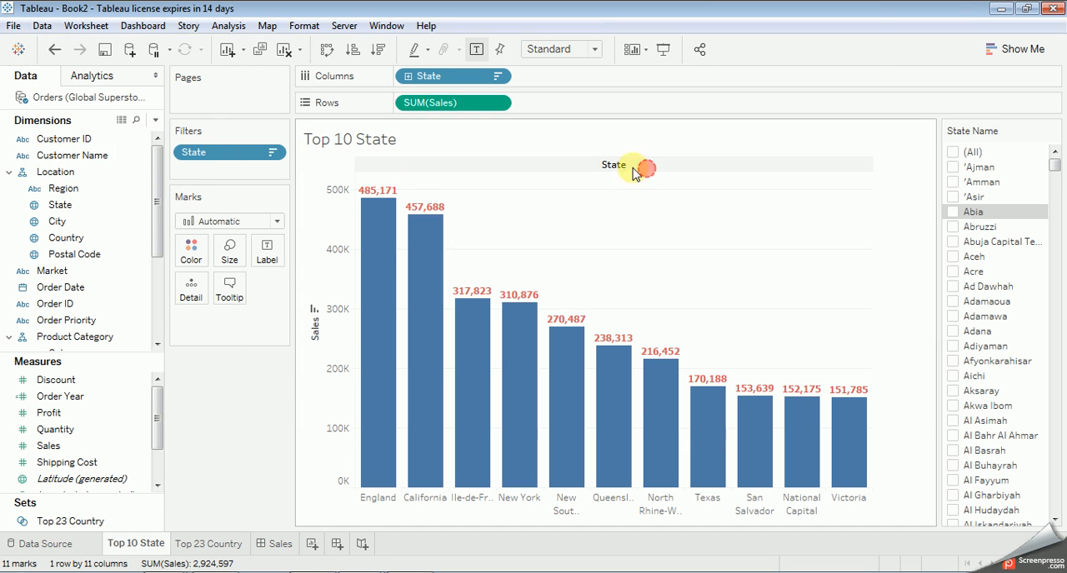
# Step: Run a full refresh of the Orders data source's extract and save the workbook
pyautogui.rightClick(86, 97)
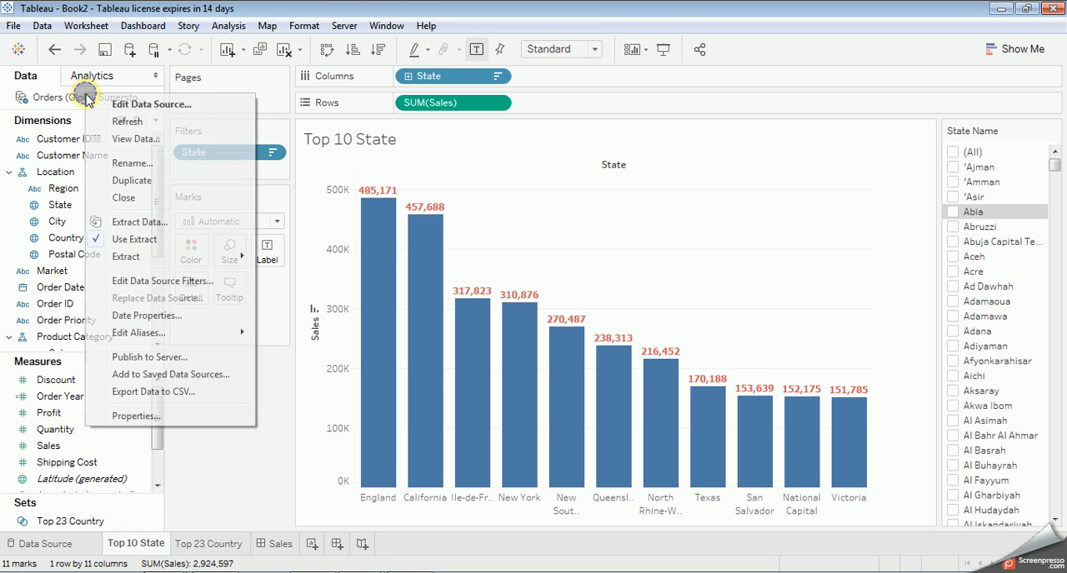
pyautogui.click(70, 99)
pyautogui.rightClick(71, 100)
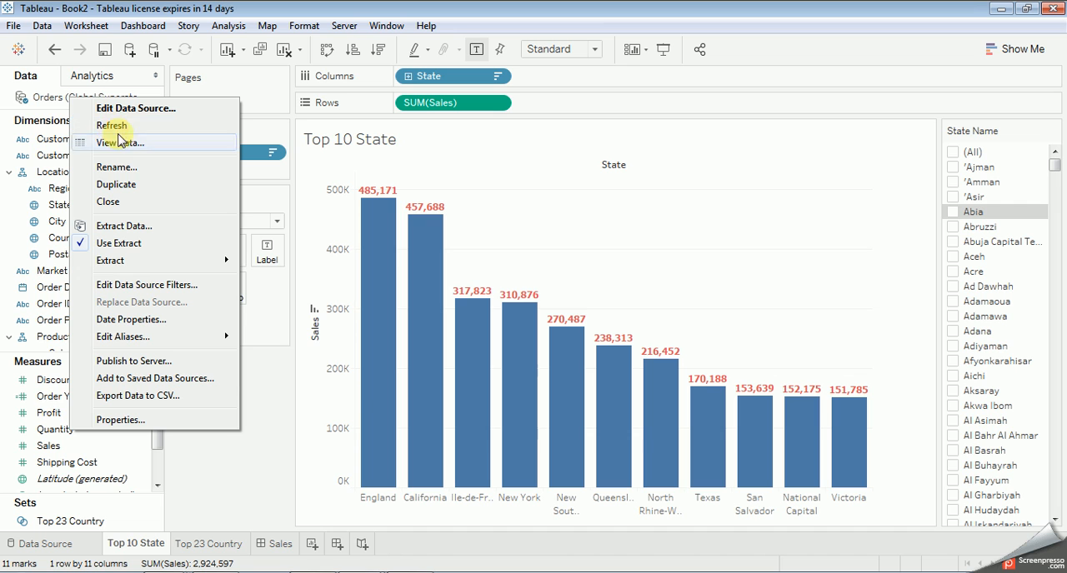
pyautogui.moveTo(123, 266)
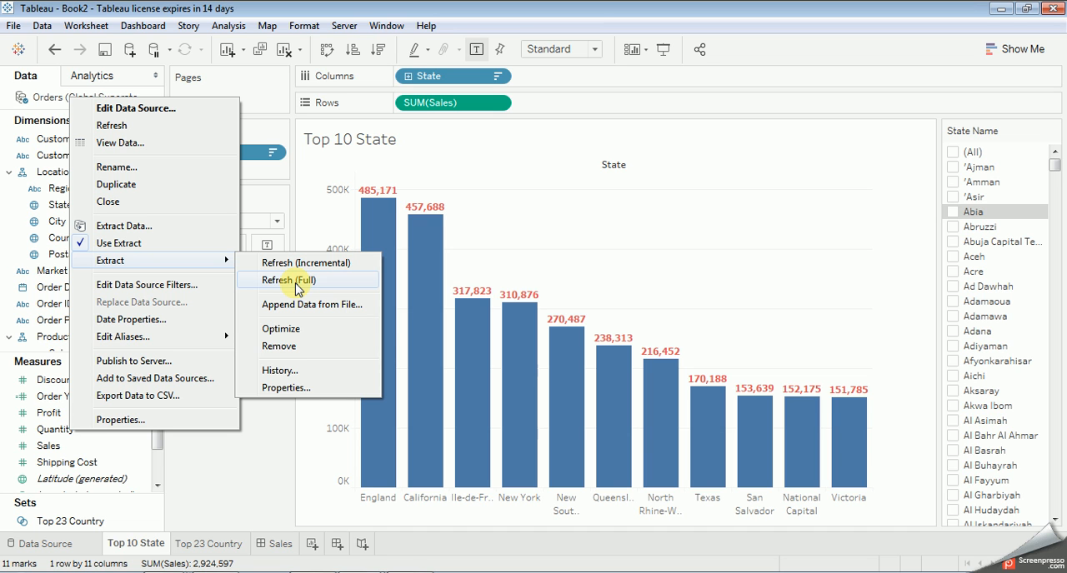
pyautogui.click(297, 286)
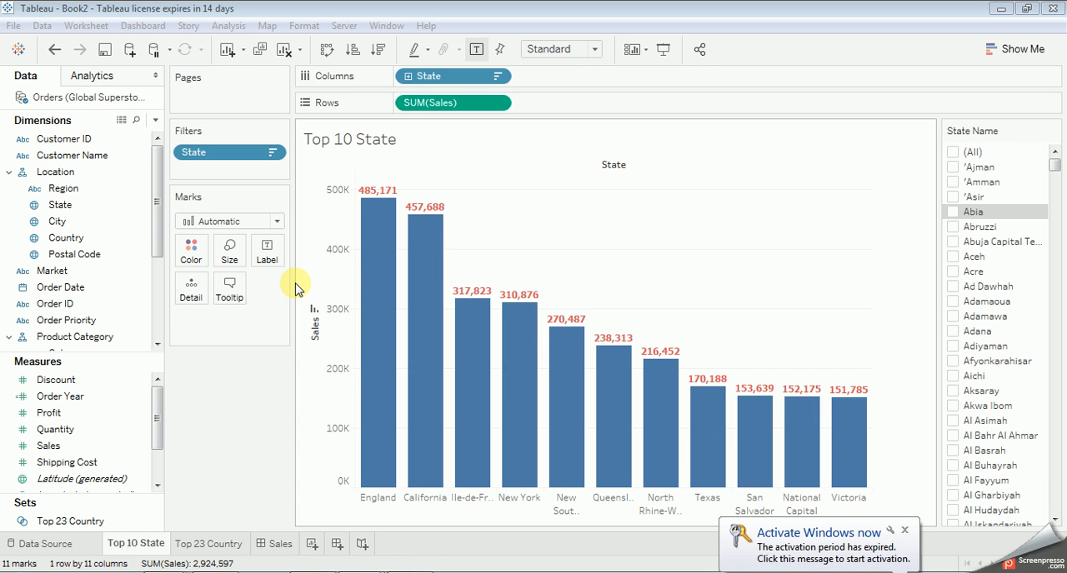
pyautogui.click(105, 50)
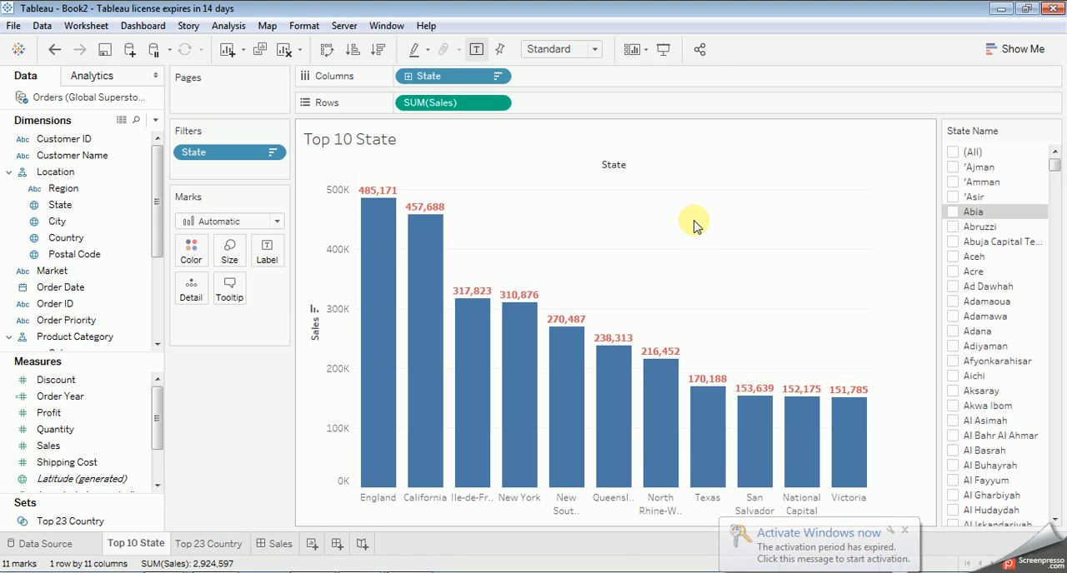
pyautogui.moveTo(650, 403)
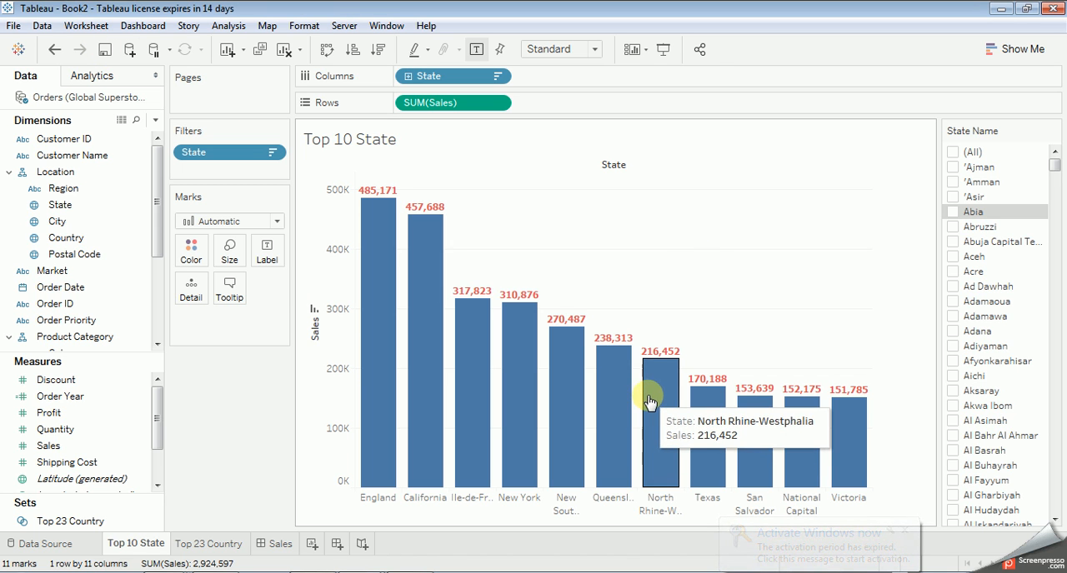